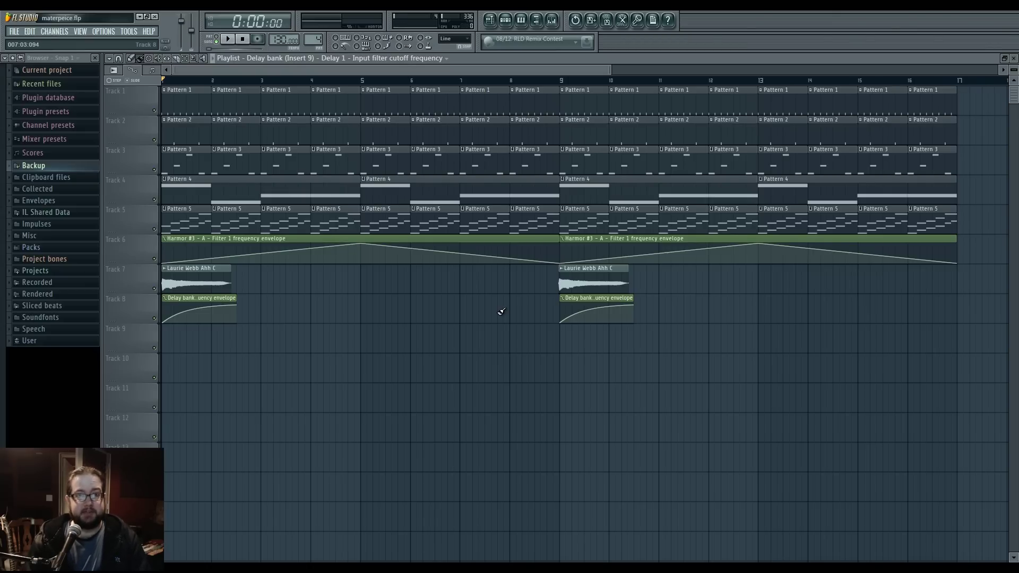
Play the arrangement from the start, stop it, and pick the vocal sample clip on track 7.
scroll(499, 311, down, 3)
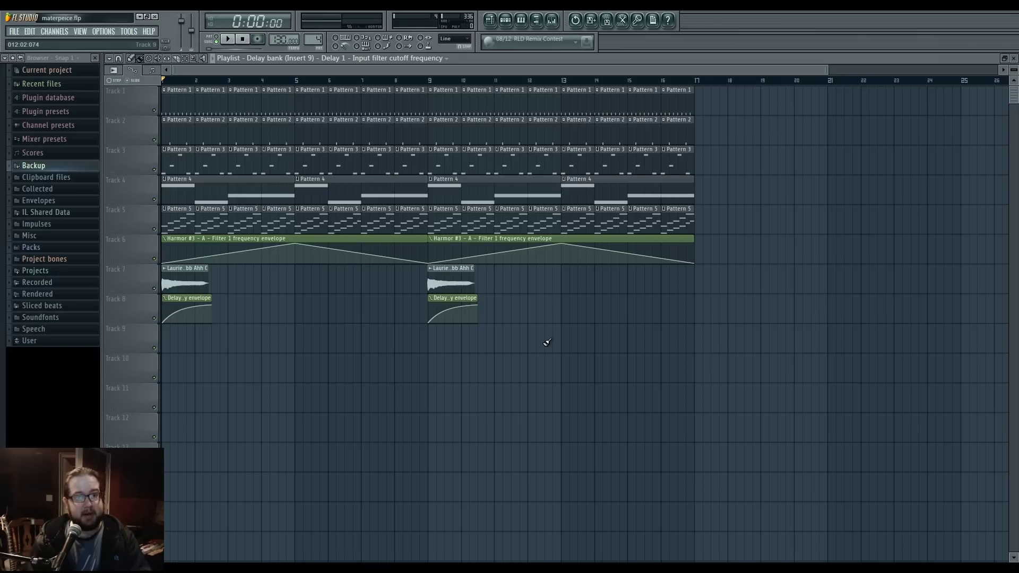
mouse_move(674, 96)
mouse_down()
mouse_move(740, 98)
mouse_move(676, 95)
mouse_up()
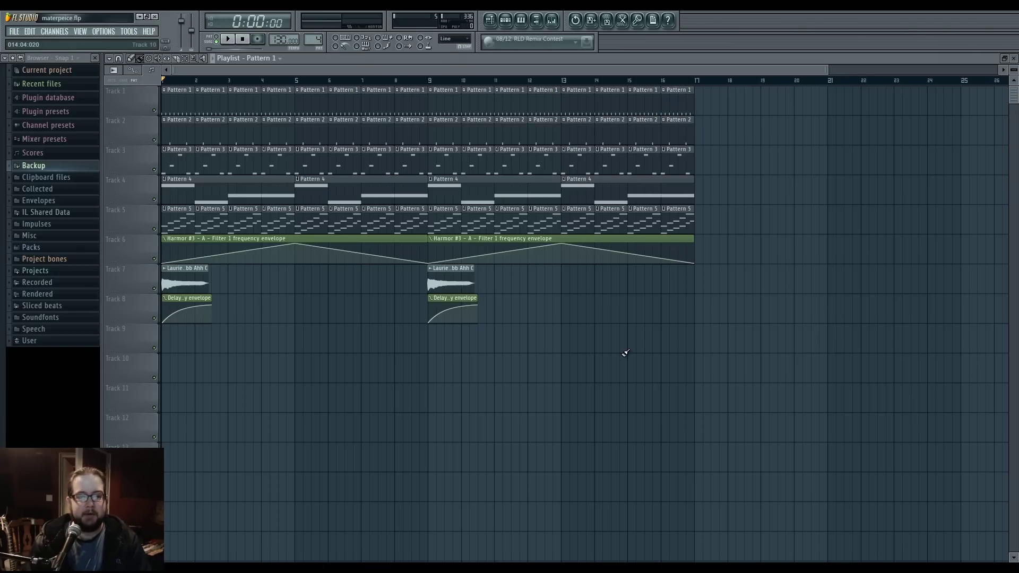
key(space)
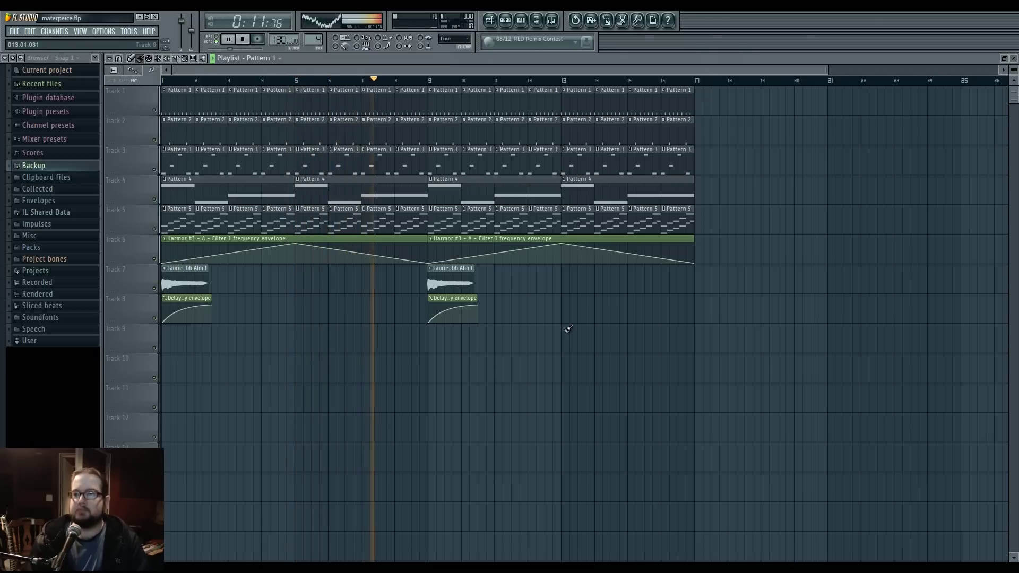
key(space)
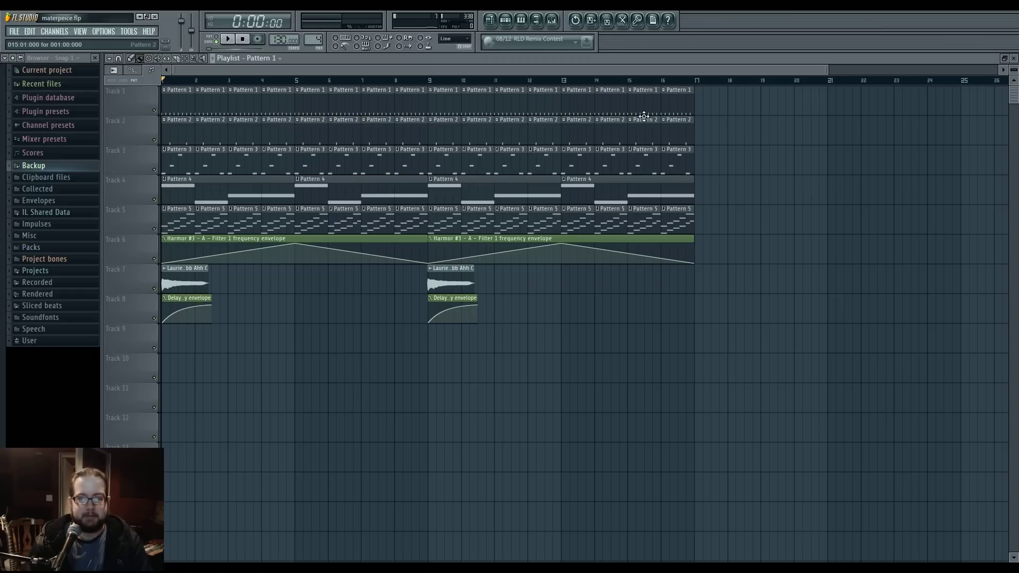
mouse_move(320, 239)
mouse_down()
mouse_move(320, 210)
mouse_move(320, 239)
mouse_up()
mouse_move(185, 268)
mouse_down()
mouse_move(277, 358)
mouse_move(211, 268)
mouse_move(186, 268)
mouse_up()
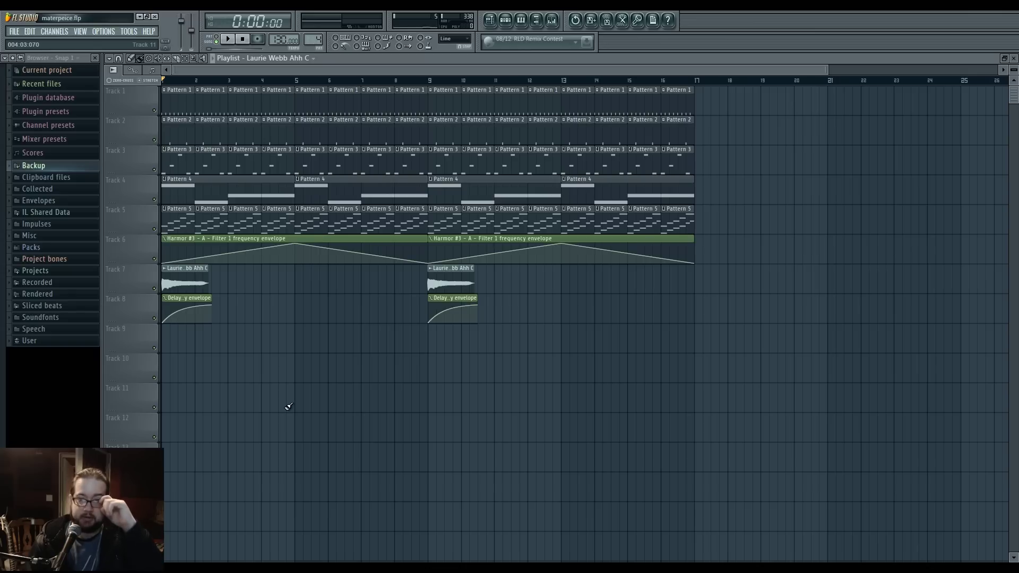
Display the step sequencer for Pattern 1 and move its window lower over the playlist.
click(505, 21)
scroll(317, 40, down, 3)
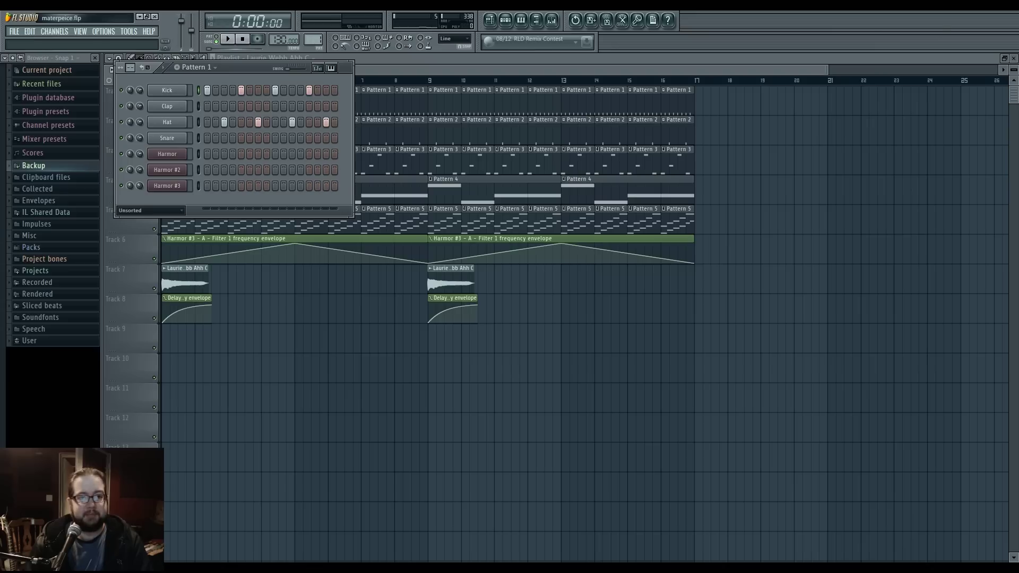
drag(230, 66, 339, 342)
Place single Pattern 1 clips in the empty playlist area after bar 17 with the Draw tool, and delete them.
click(138, 60)
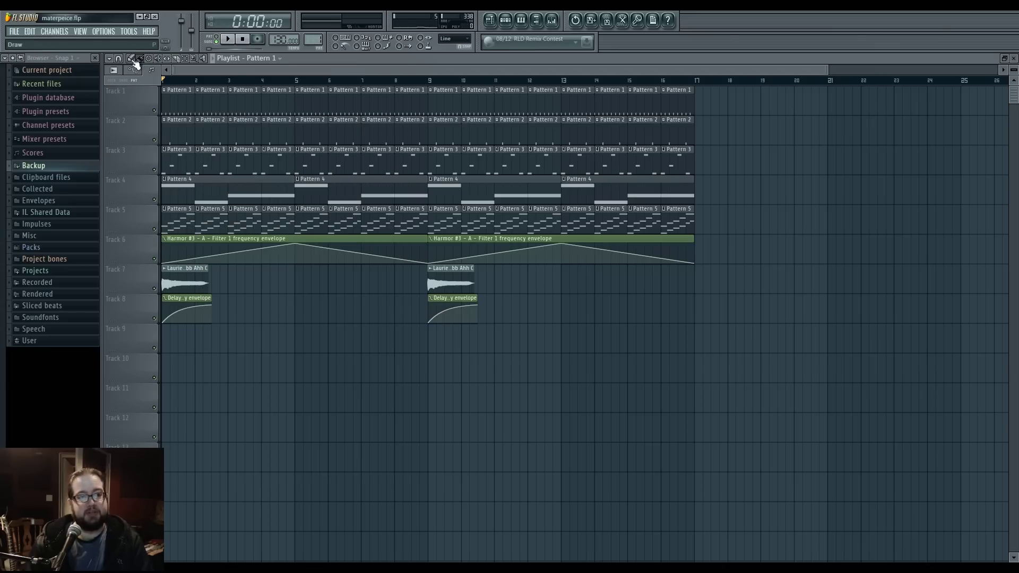
mouse_move(739, 280)
mouse_down()
mouse_move(770, 375)
mouse_move(822, 345)
mouse_move(828, 324)
mouse_move(667, 323)
mouse_up()
right_click(685, 282)
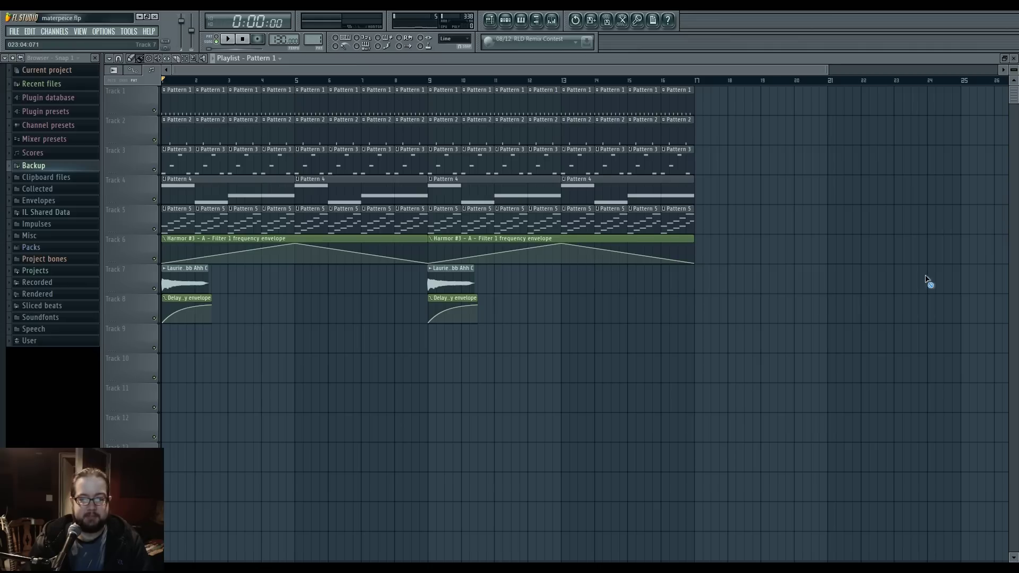
click(133, 60)
mouse_move(732, 314)
mouse_down()
mouse_move(703, 354)
mouse_move(734, 335)
mouse_move(625, 362)
mouse_move(612, 396)
mouse_move(709, 303)
mouse_move(705, 292)
mouse_move(989, 276)
mouse_up()
right_click(712, 304)
Paint runs of Pattern 1 clips after bar 17 on tracks 7 and 9 with the Paint tool, and delete them.
click(140, 58)
click(708, 288)
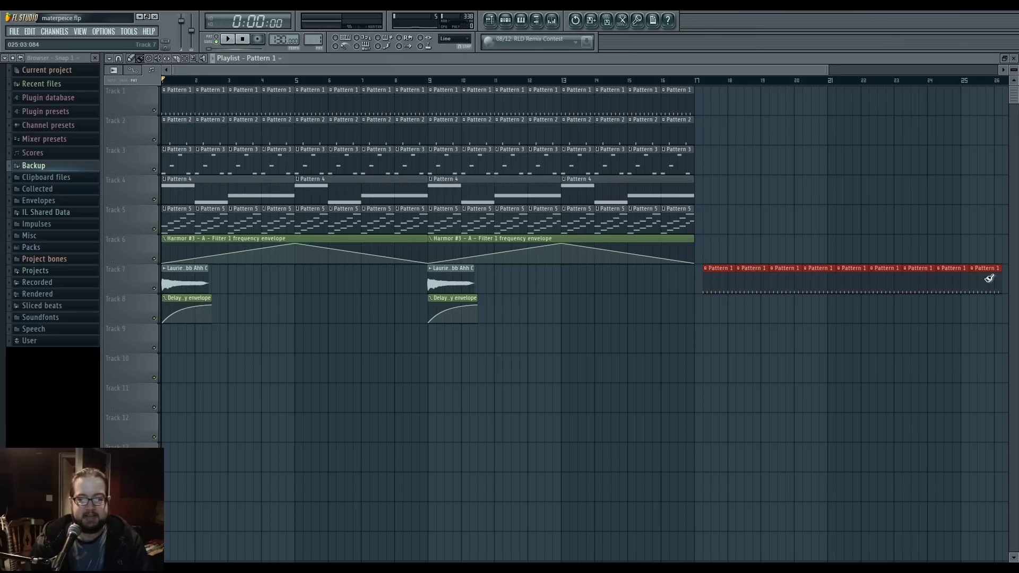
scroll(683, 352, right, 5)
scroll(539, 362, left, 2)
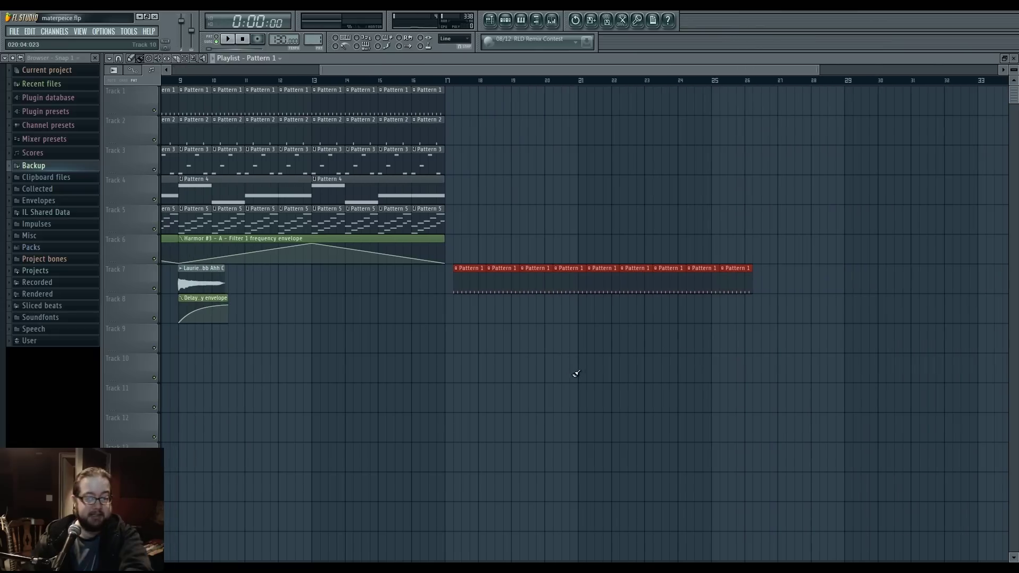
mouse_move(536, 281)
mouse_down()
mouse_move(574, 282)
mouse_move(539, 301)
mouse_move(546, 184)
mouse_move(528, 96)
mouse_move(551, 296)
mouse_move(529, 335)
mouse_up()
right_click(646, 428)
right_click(711, 338)
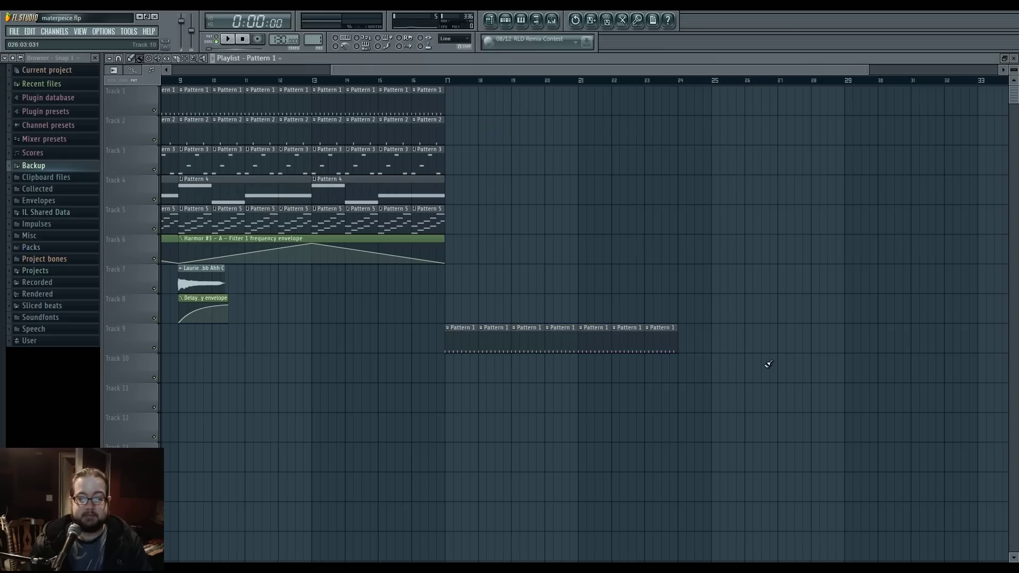
scroll(489, 388, left, 6)
scroll(775, 401, left, 1)
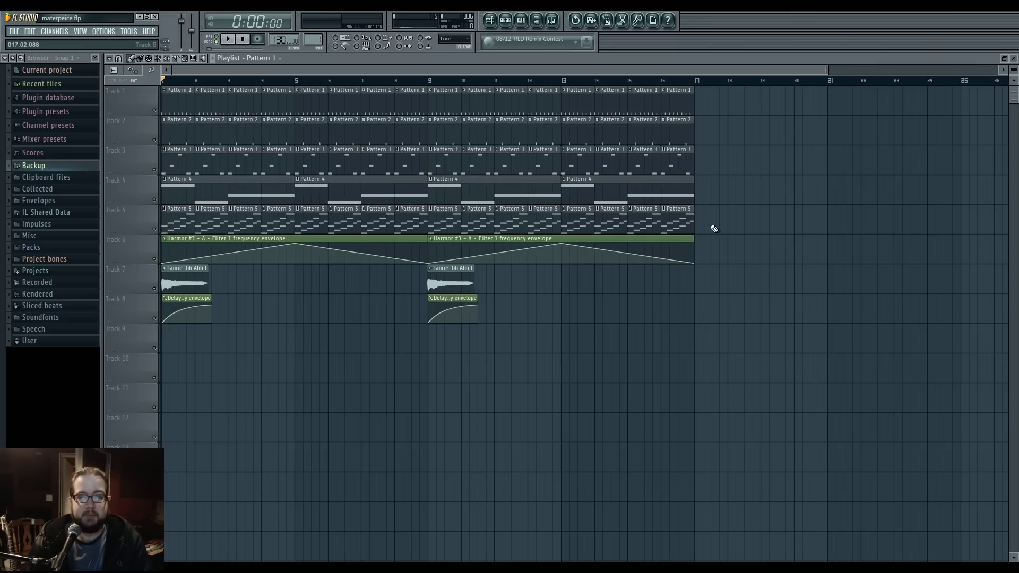
Place Pattern 1 clips freely in the empty area after bar 17 with the Draw tool, and delete them.
drag(735, 251, 630, 248)
click(777, 127)
drag(771, 231, 875, 282)
right_click(863, 143)
Pick up the Pattern 2 and Pattern 3 clips, place copies of them after bar 17, and undo each placement.
click(682, 135)
right_click(682, 141)
click(655, 137)
drag(655, 138, 790, 150)
key(ctrl+z)
drag(663, 166, 776, 197)
key(ctrl+z)
Place copies of the Harmor #3 filter envelope and the vocal sample clip after bar 17 on track 6, deleting each.
click(637, 239)
click(794, 249)
right_click(795, 248)
click(442, 282)
click(750, 254)
right_click(771, 256)
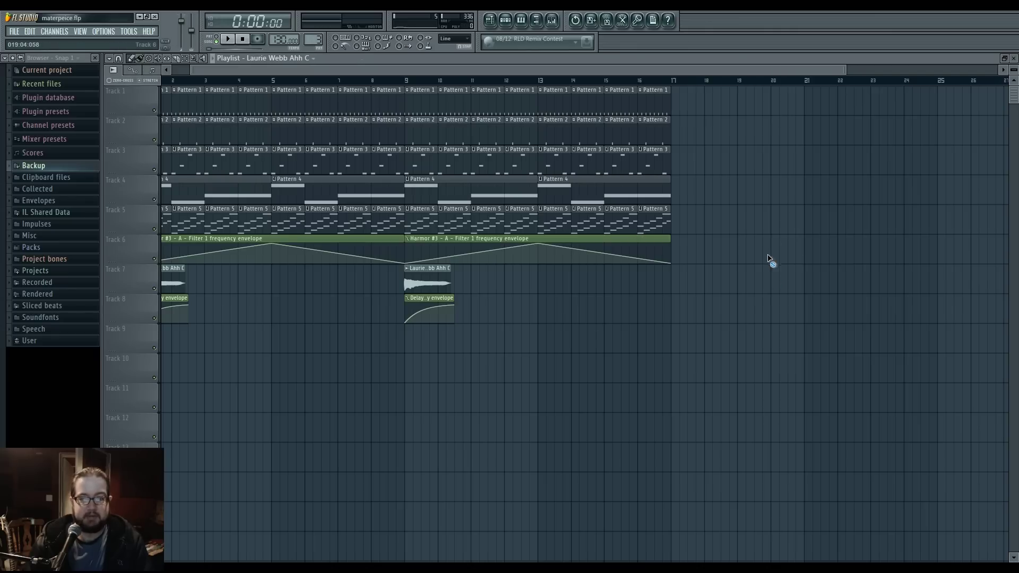
Choose Pattern 4 as the current pattern, place two clips of it after bar 17 on tracks 3 and 4, and undo them.
drag(586, 338, 740, 407)
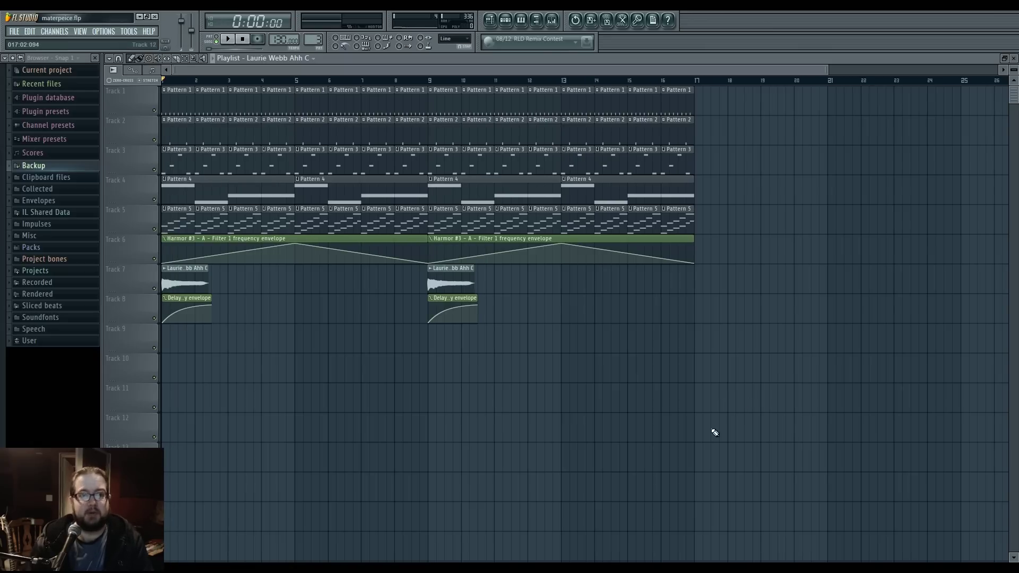
drag(314, 40, 314, 49)
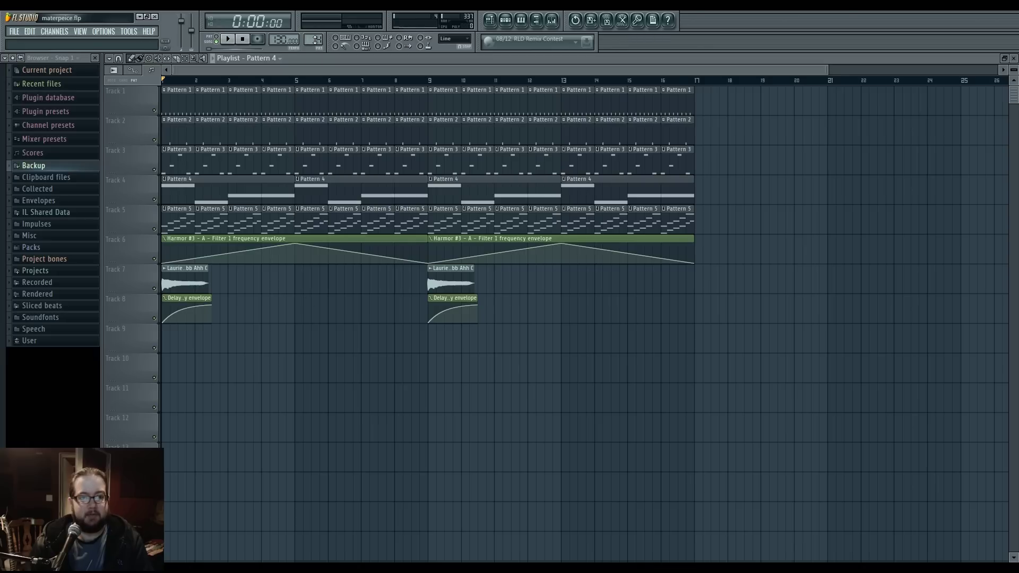
click(735, 159)
click(757, 189)
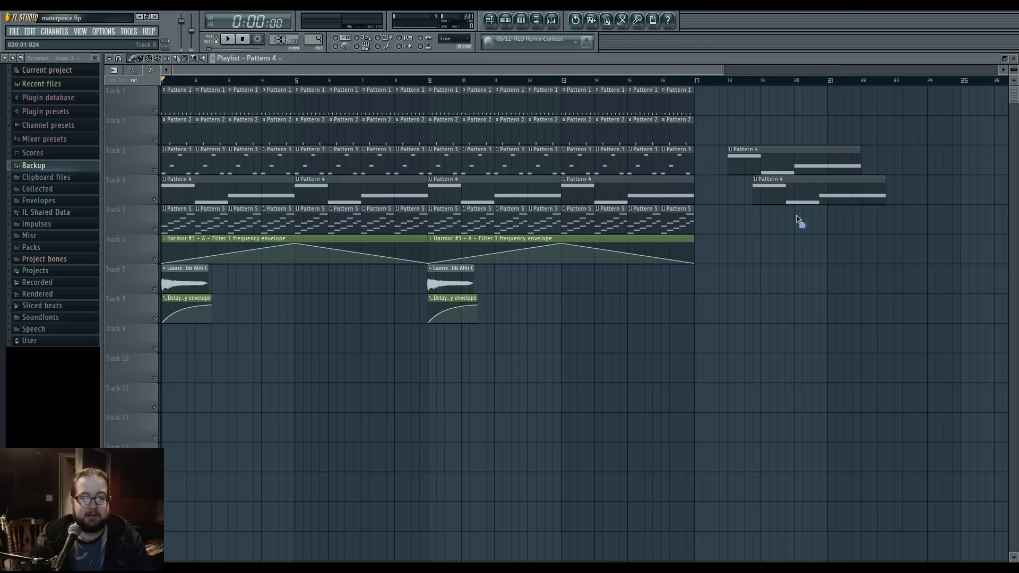
key(ctrl+z)
Show the step sequencer and move it aside, then place a Pattern 1 clip on track 7 near bar 18 and delete it.
click(505, 20)
scroll(312, 40, down, 3)
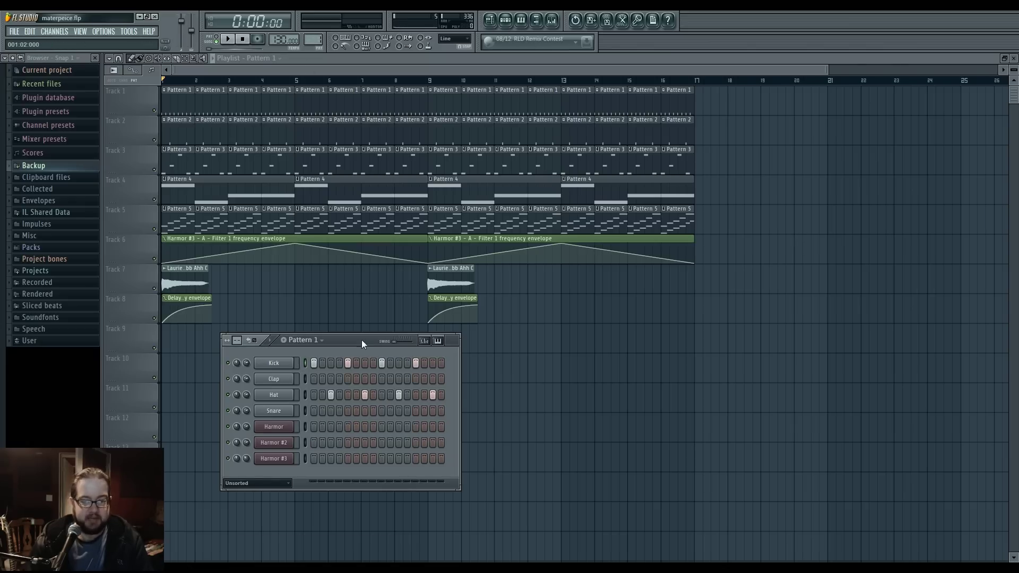
drag(361, 340, 407, 444)
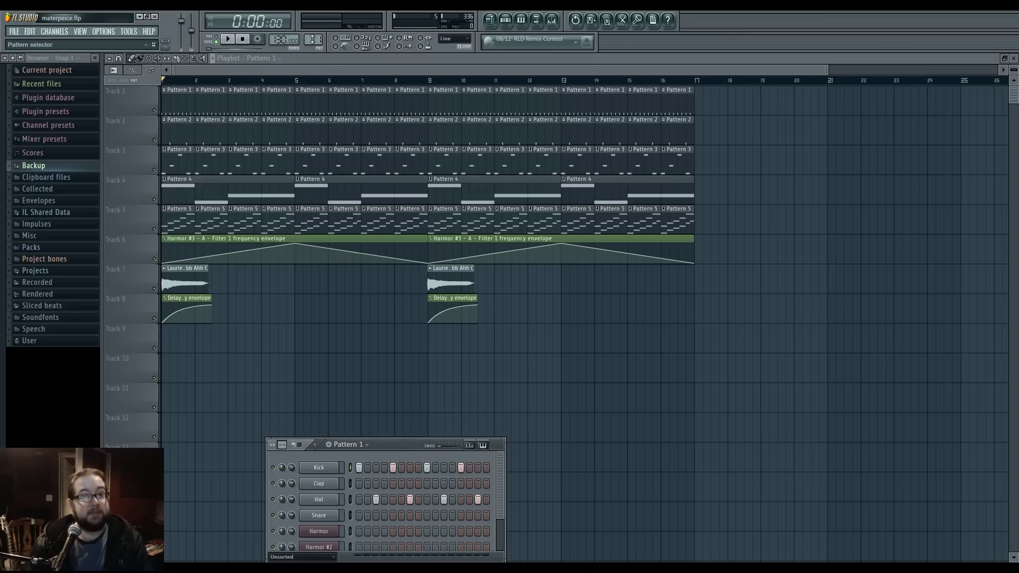
click(748, 272)
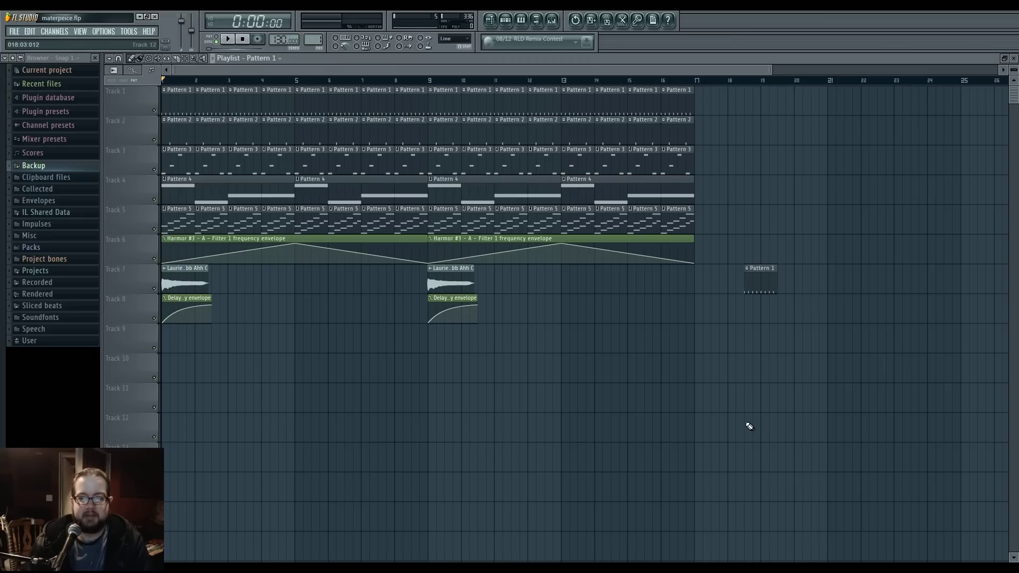
right_click(757, 278)
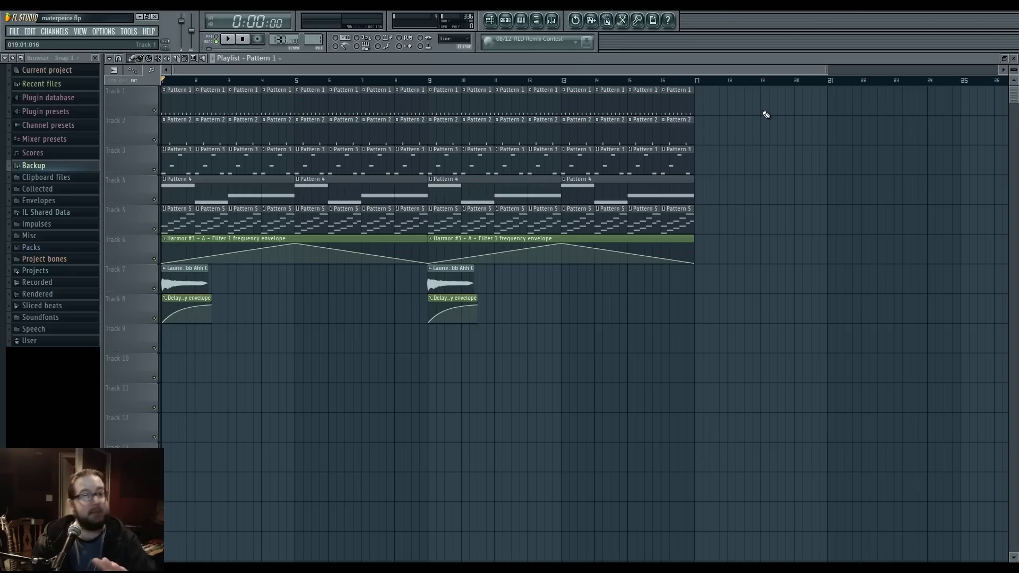
Scatter four Pattern 1 clips and one Pattern 4 clip over the empty playlist area around bar 33.
drag(606, 325, 660, 382)
scroll(663, 385, right, 15)
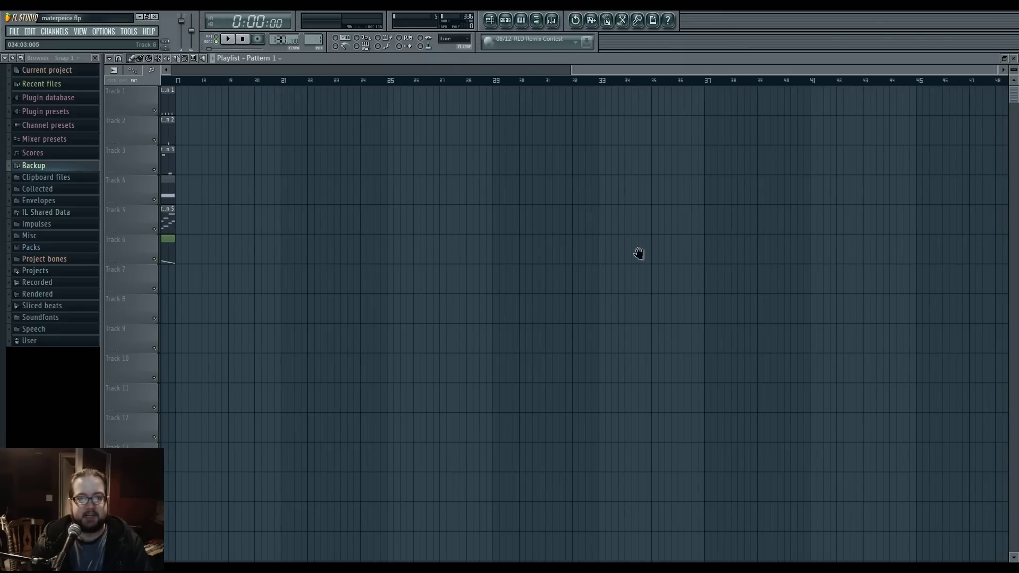
scroll(644, 259, left, 12)
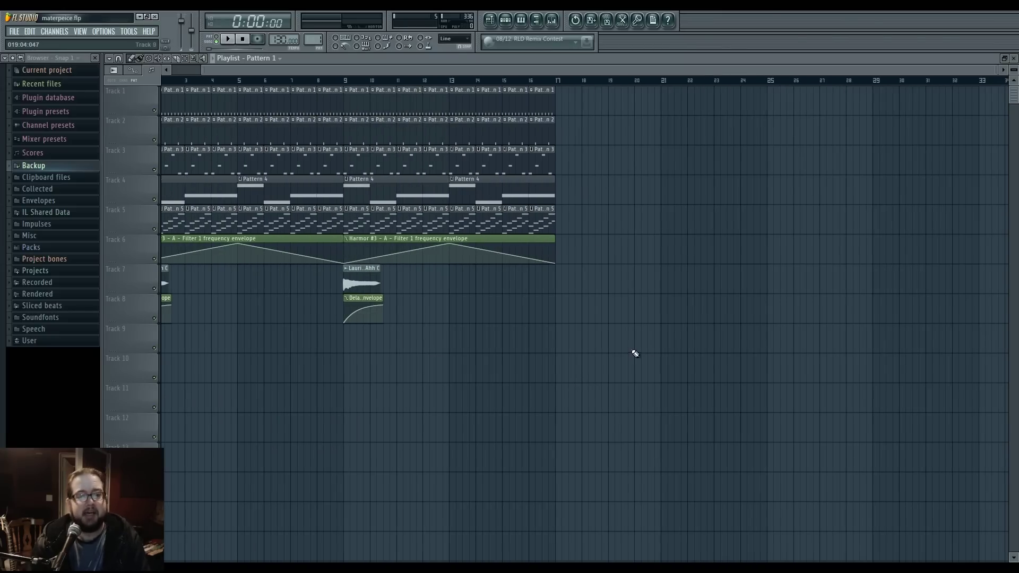
scroll(464, 353, right, 9)
click(701, 183)
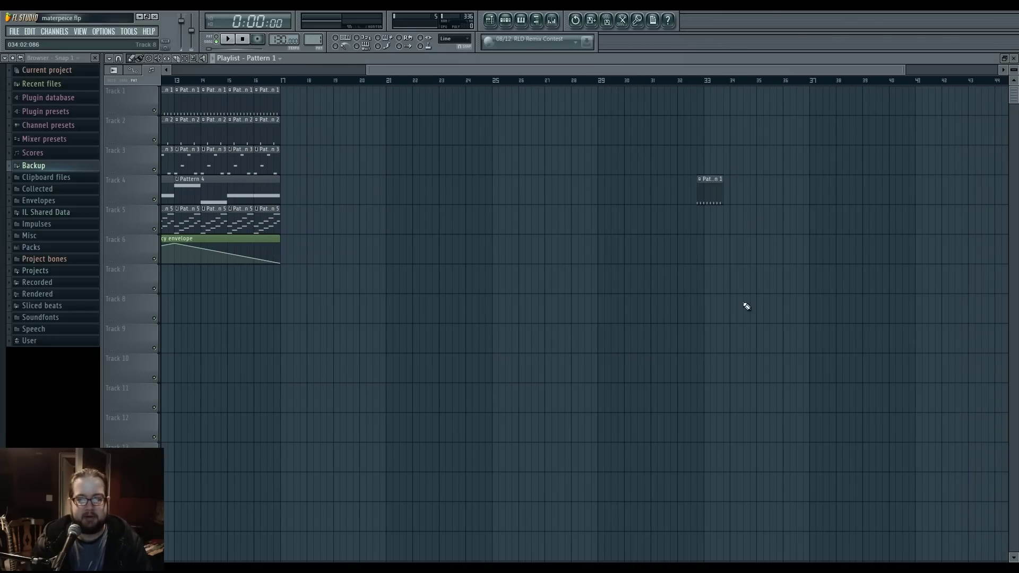
drag(689, 171, 870, 344)
click(724, 228)
click(687, 309)
click(746, 337)
click(255, 184)
click(713, 254)
Select the five scattered clips and move them together to tracks 9 to 14 around bar 13.
drag(635, 153, 795, 352)
drag(752, 251, 243, 399)
drag(381, 385, 519, 389)
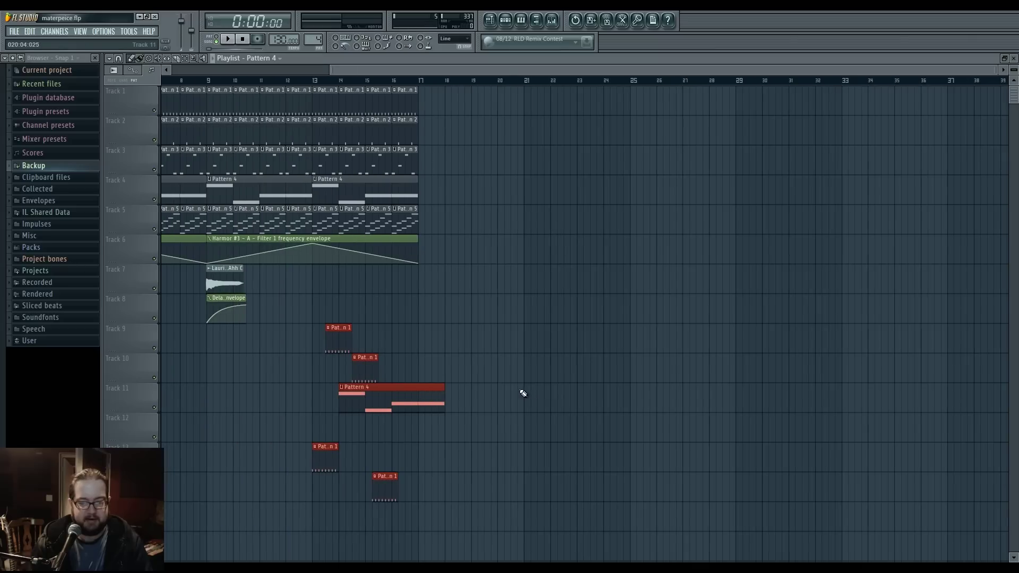
Duplicate the five selected clips right after the originals, then select all the clips on tracks 9 to 14 and delete them.
key(ctrl+b)
key(b)
key(ctrl+d)
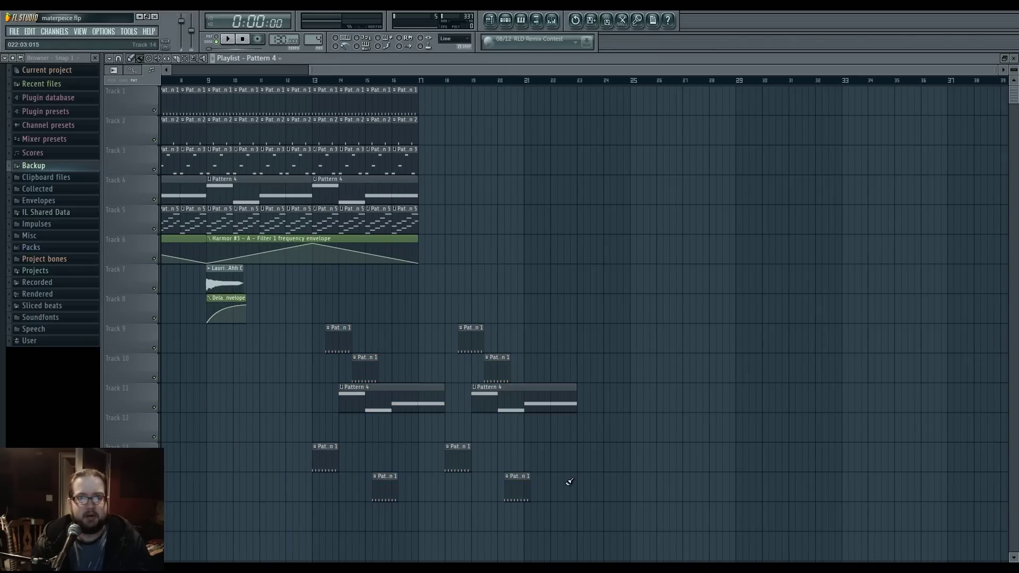
drag(263, 318, 682, 482)
key(Delete)
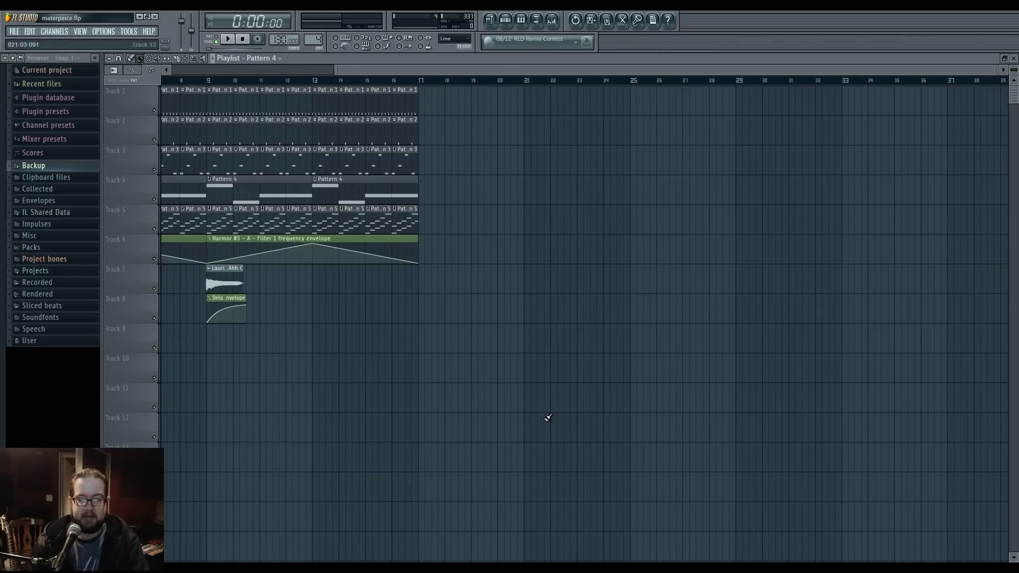
Place a Pattern 4 clip on track 4 at bar 18 and choose Pattern 4 as its source pattern.
click(447, 193)
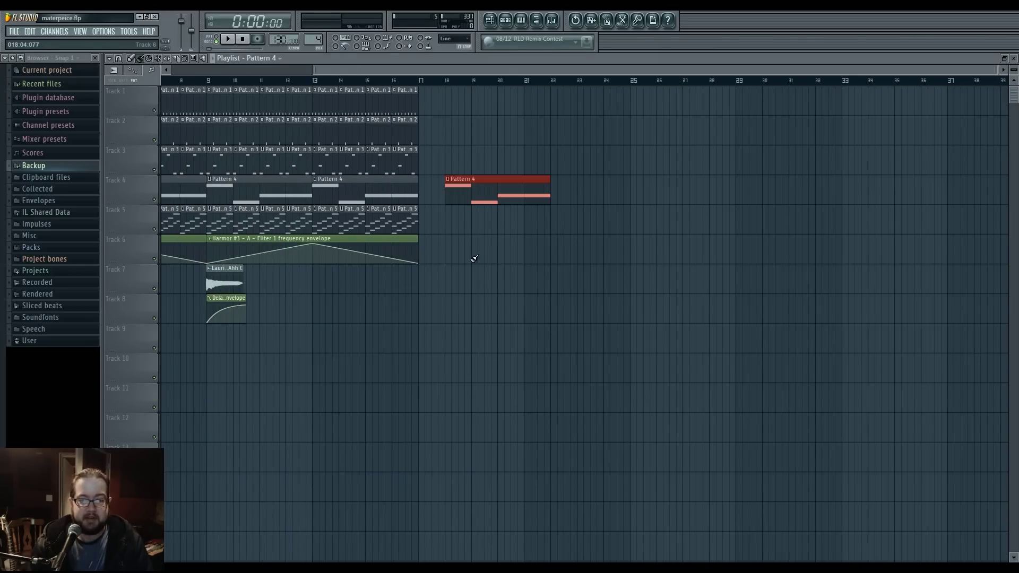
right_click(447, 179)
mouse_move(466, 209)
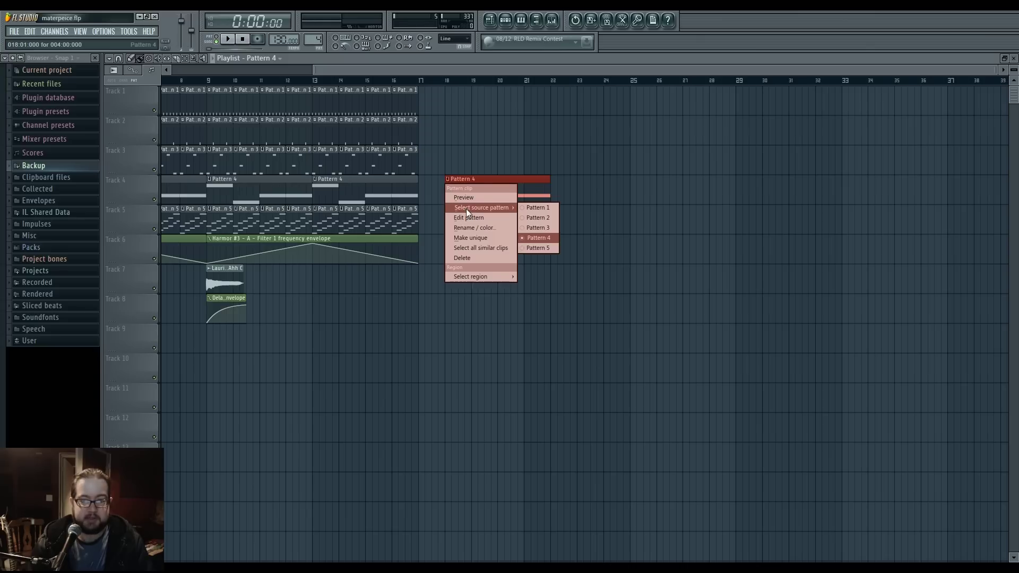
click(534, 239)
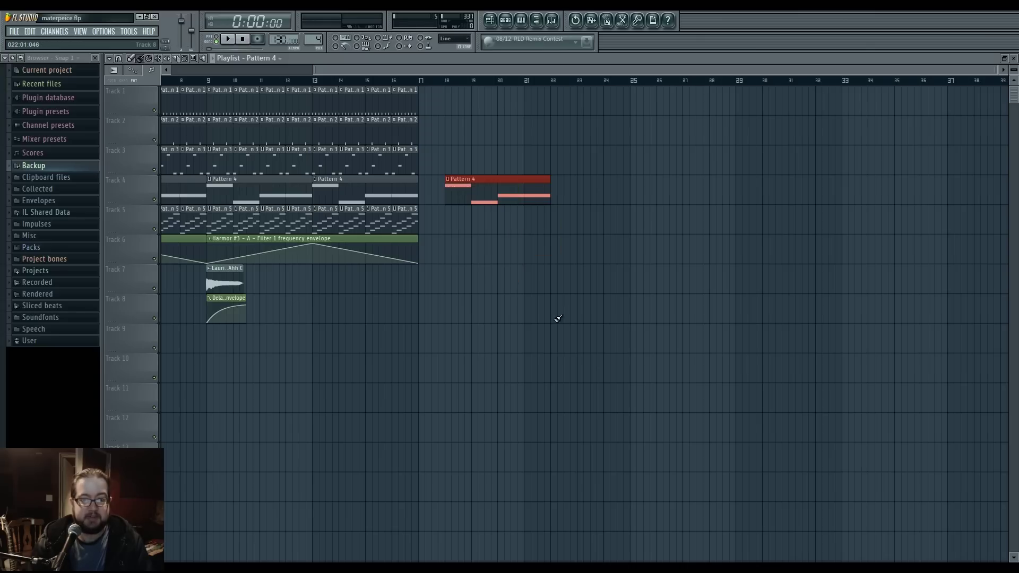
Place a copy of the Harmor #3 filter envelope on track 6 after bar 18 and examine its source channel choices.
click(332, 238)
click(468, 244)
right_click(466, 242)
mouse_move(502, 267)
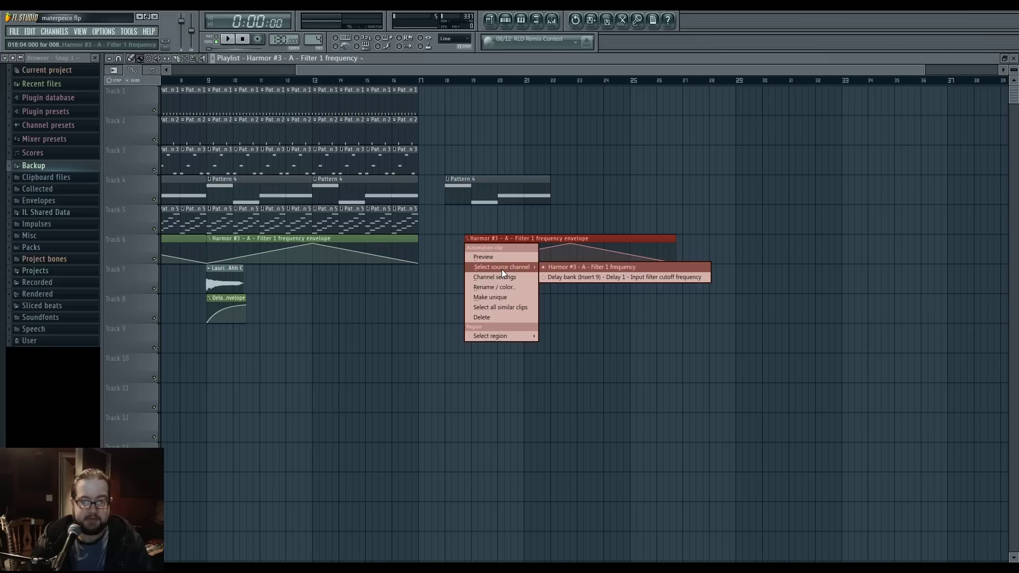
click(562, 294)
Delete the extra automation clip and Pattern 4 clip after bar 17.
drag(353, 315, 715, 353)
right_click(673, 250)
right_click(654, 201)
Place a copy of the vocal sample clip on track 7 near bar 17, examine its clip options, and delete it.
click(407, 284)
click(582, 270)
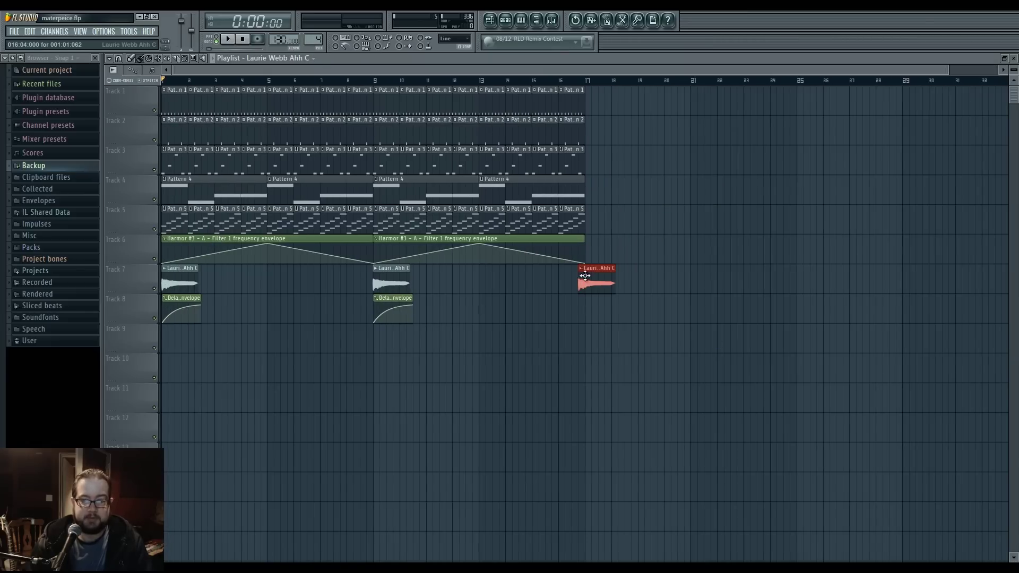
right_click(582, 270)
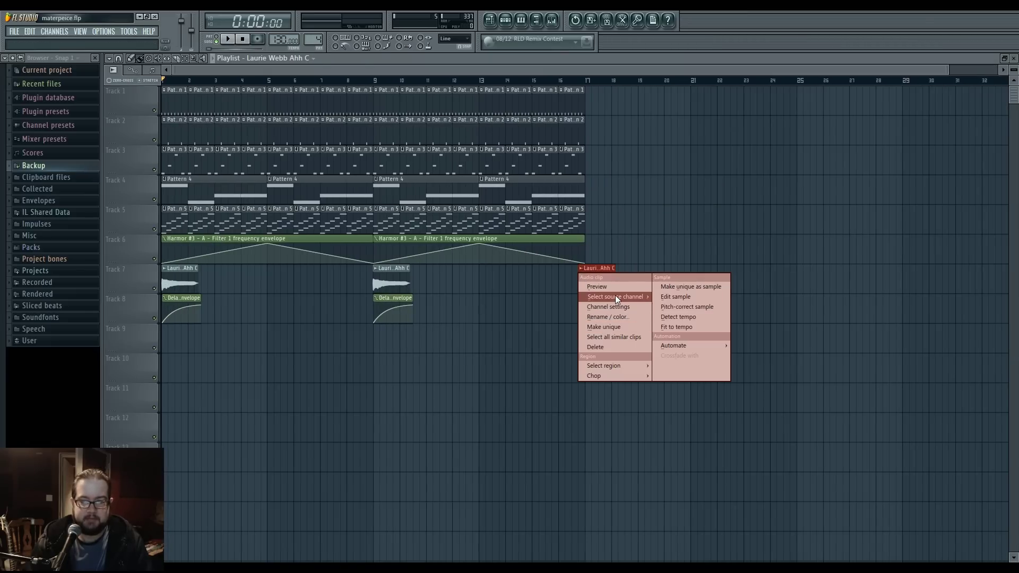
mouse_move(616, 295)
click(686, 240)
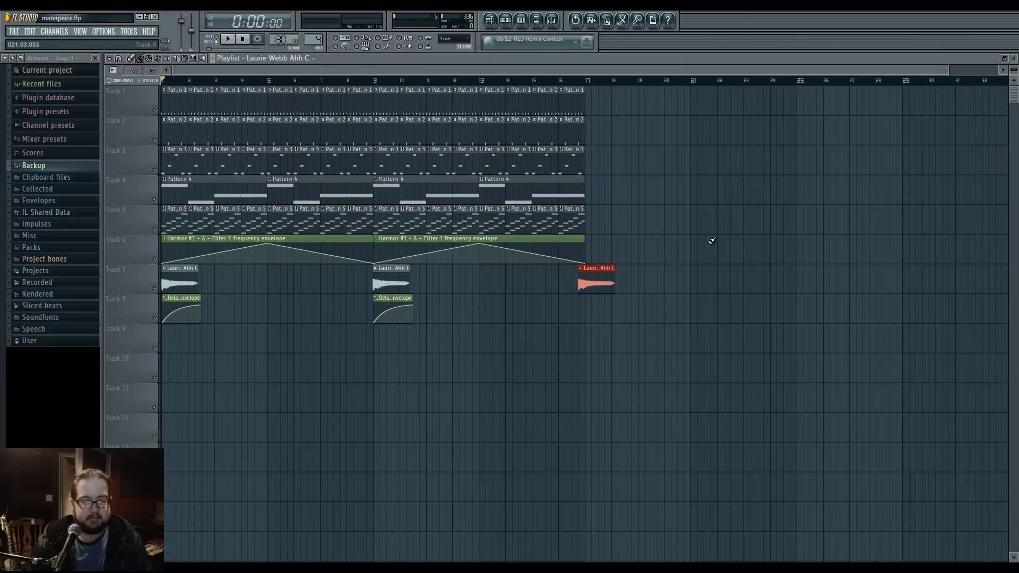
right_click(596, 290)
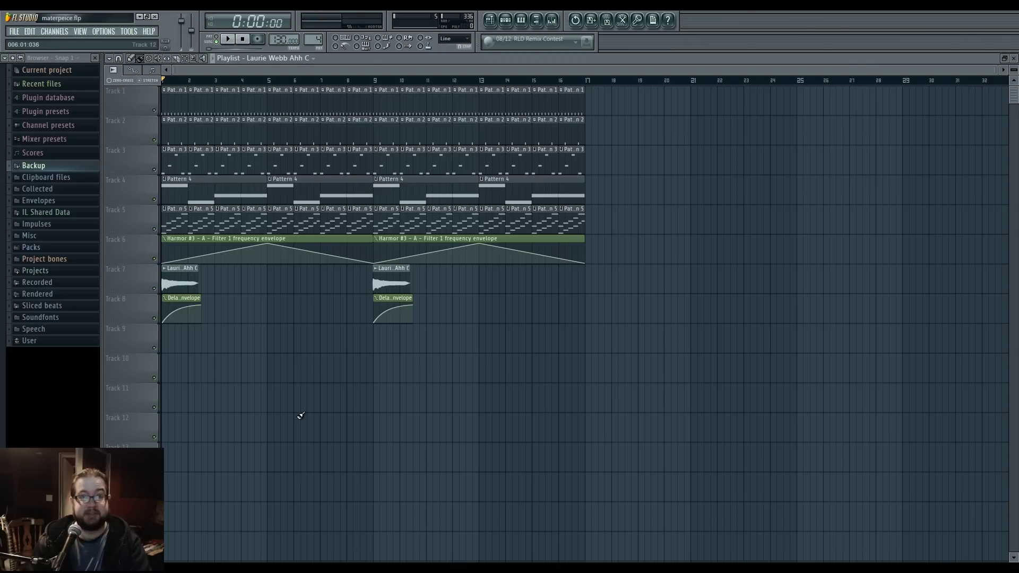
Place copies of Pattern 3, Pattern 2, Pattern 4 and the Harmor #3 filter envelope after bar 17 on tracks 2, 5, 6 and 4.
click(547, 157)
click(605, 124)
click(576, 130)
click(569, 183)
click(652, 250)
click(576, 241)
click(680, 190)
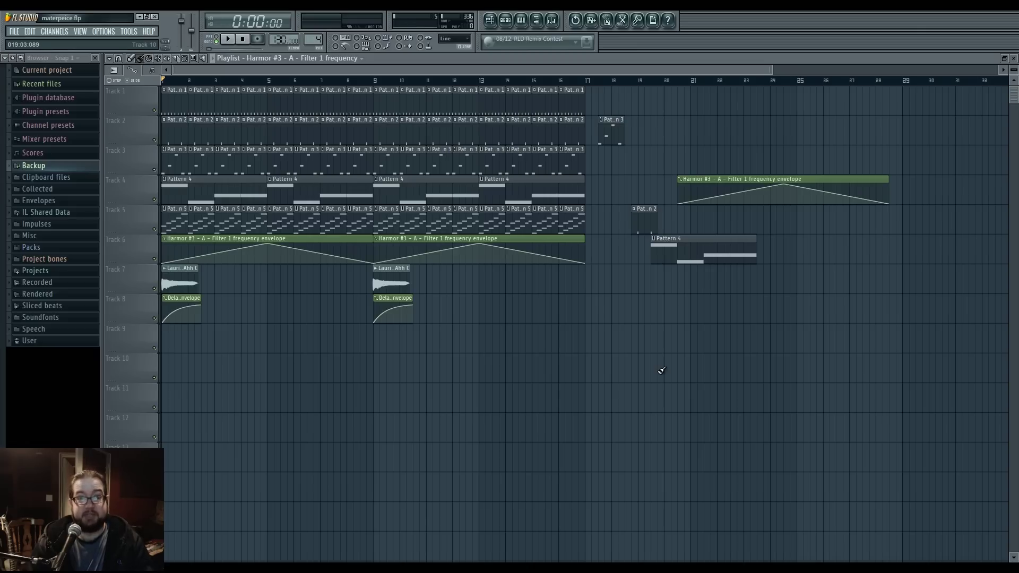
Delete the extra Pattern 4, Harmor #3 filter envelope, Pattern 2 and Pattern 3 clips placed after bar 17.
right_click(704, 249)
right_click(699, 198)
right_click(648, 226)
right_click(616, 132)
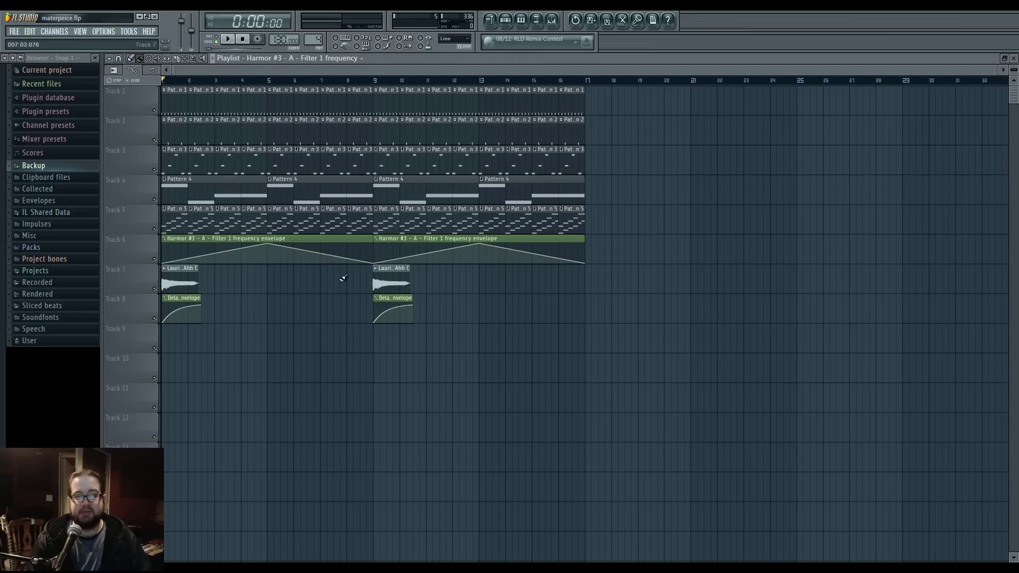
Lock tracks 1, 2 and 3 to their content.
right_click(123, 103)
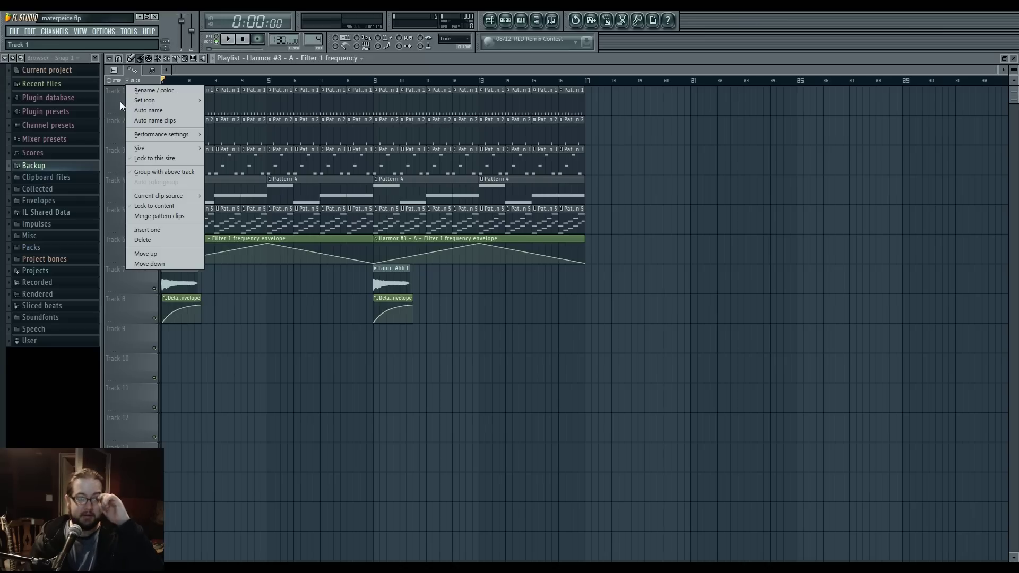
click(183, 207)
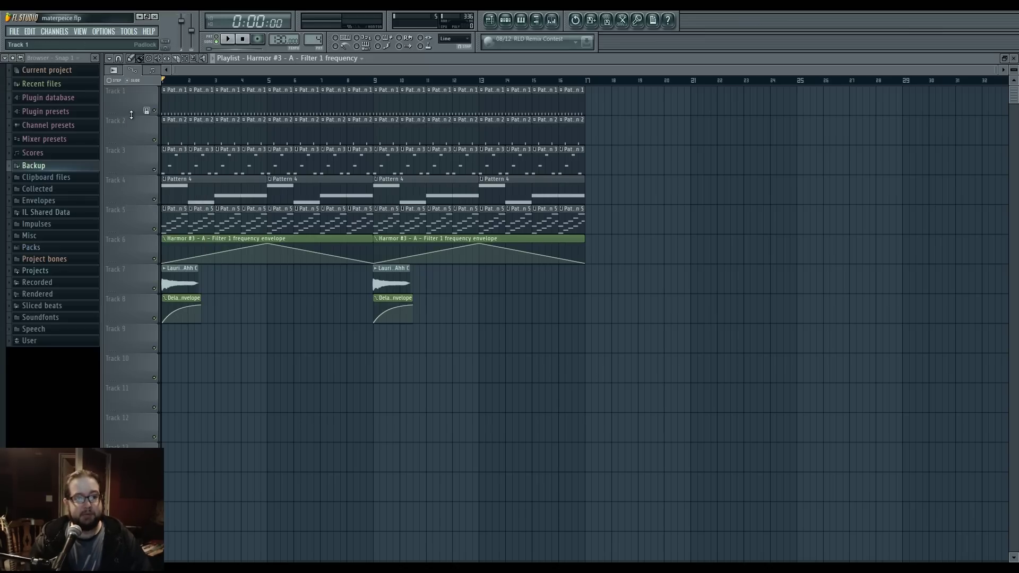
right_click(133, 116)
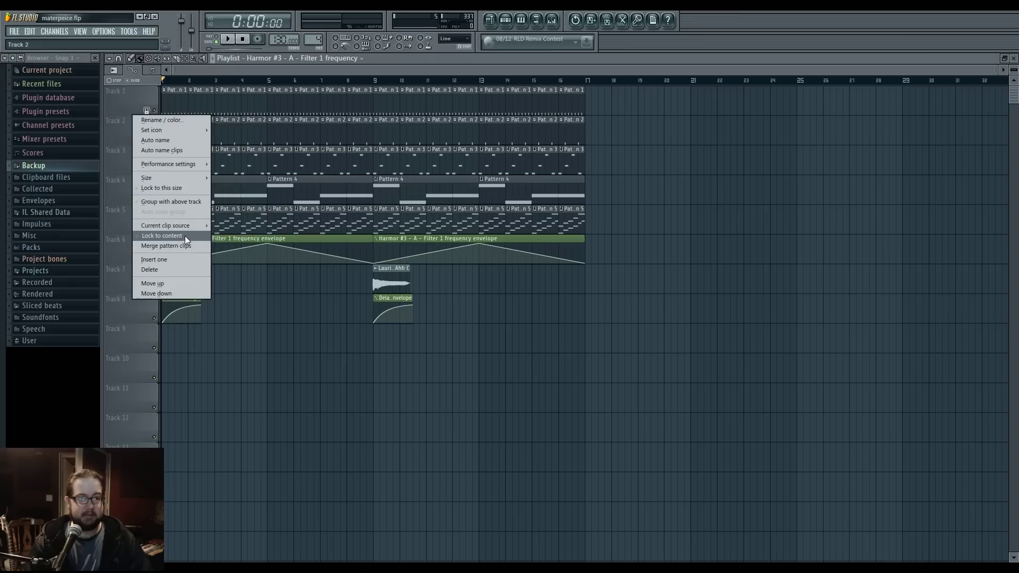
click(183, 236)
right_click(142, 146)
click(176, 266)
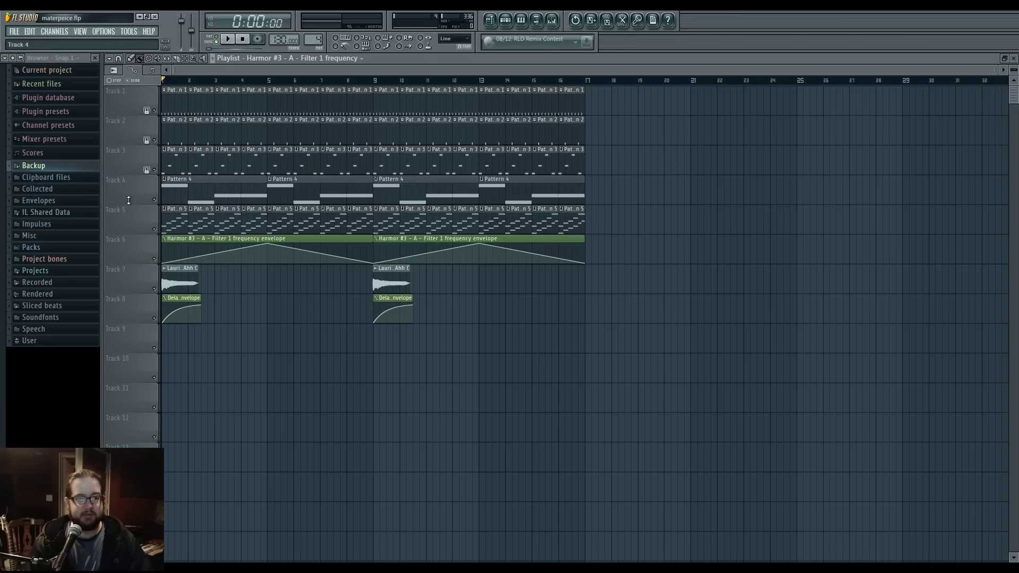
Place copies of Pattern 4 on tracks 7, 9 and 6, and a copy of the Harmor #3 filter envelope on track 9 near bar 20.
click(526, 189)
click(520, 277)
click(547, 333)
click(646, 243)
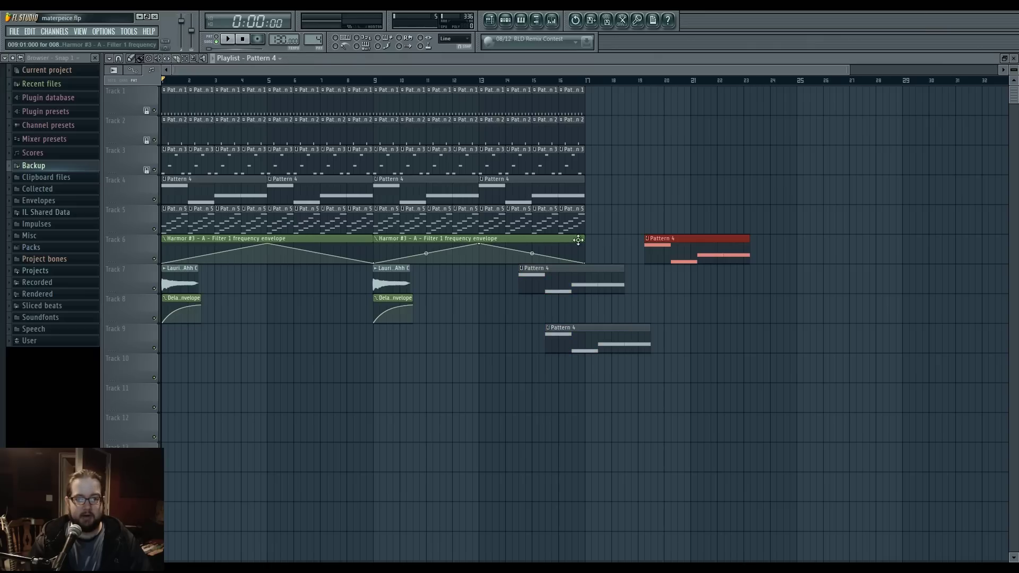
click(567, 240)
click(665, 337)
Add two clips of its locked pattern to each of tracks 3, 2 and 1 between bars 19 and 27.
click(643, 162)
click(700, 132)
click(748, 105)
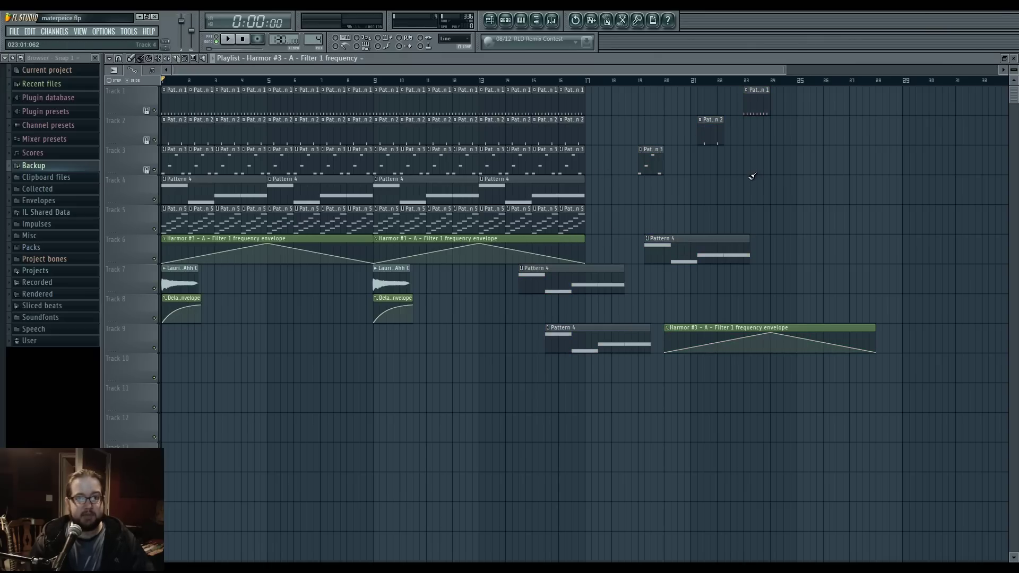
click(762, 162)
click(808, 135)
click(840, 105)
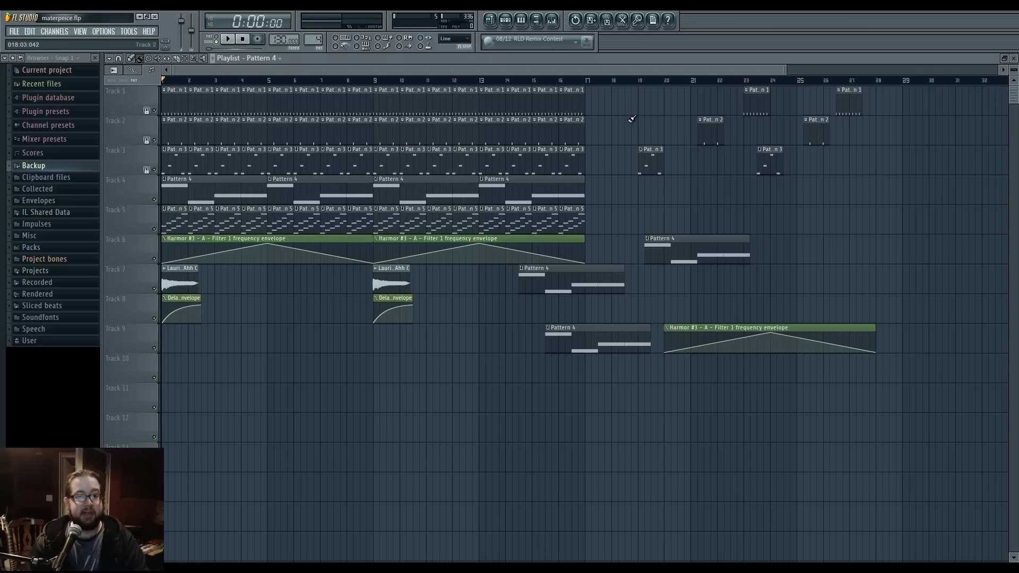
Delete the Pattern 4 clip on track 6, then auto name that track and lock it to the Harmor #3 filter envelope.
right_click(698, 241)
right_click(134, 243)
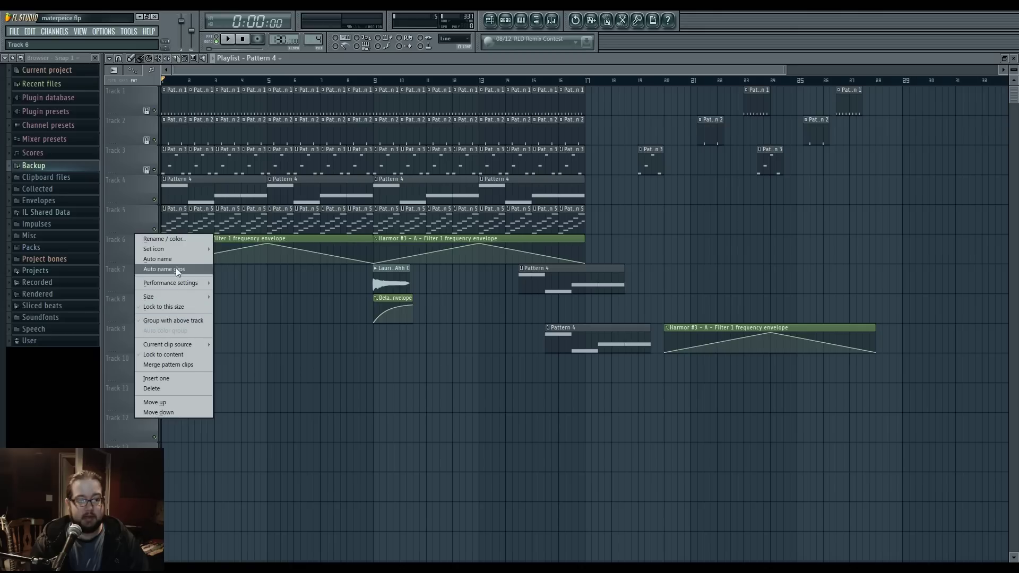
click(159, 259)
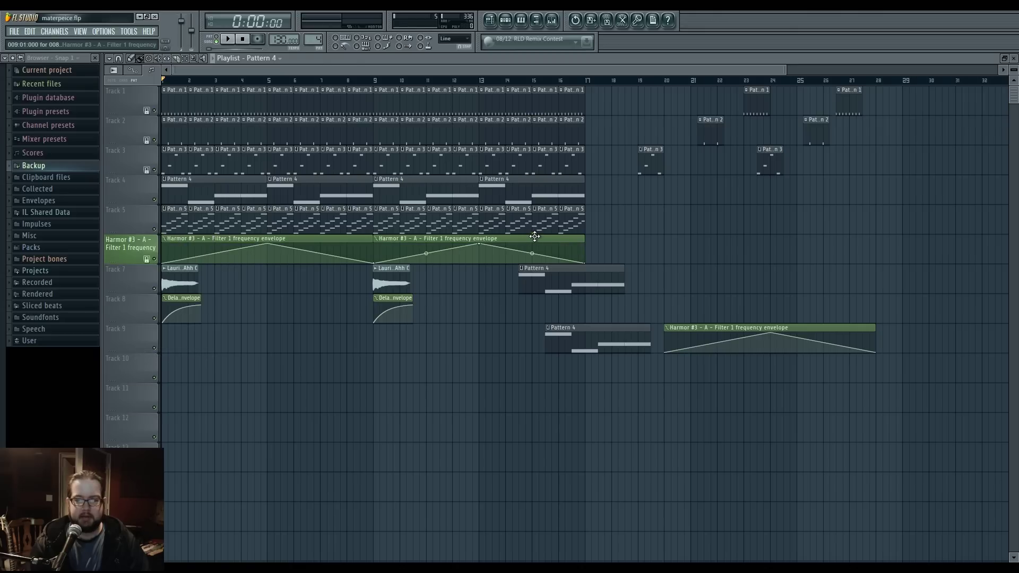
Place a Harmor #3 filter envelope clip on track 6 near bar 19 and delete the envelope clip on track 9.
drag(676, 262, 530, 256)
click(499, 246)
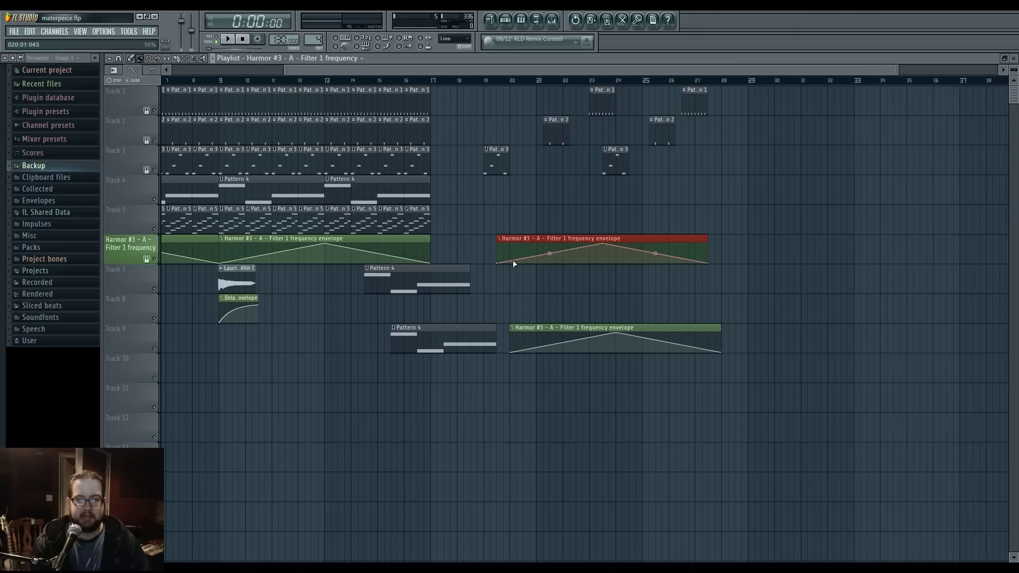
right_click(597, 337)
drag(600, 332, 646, 346)
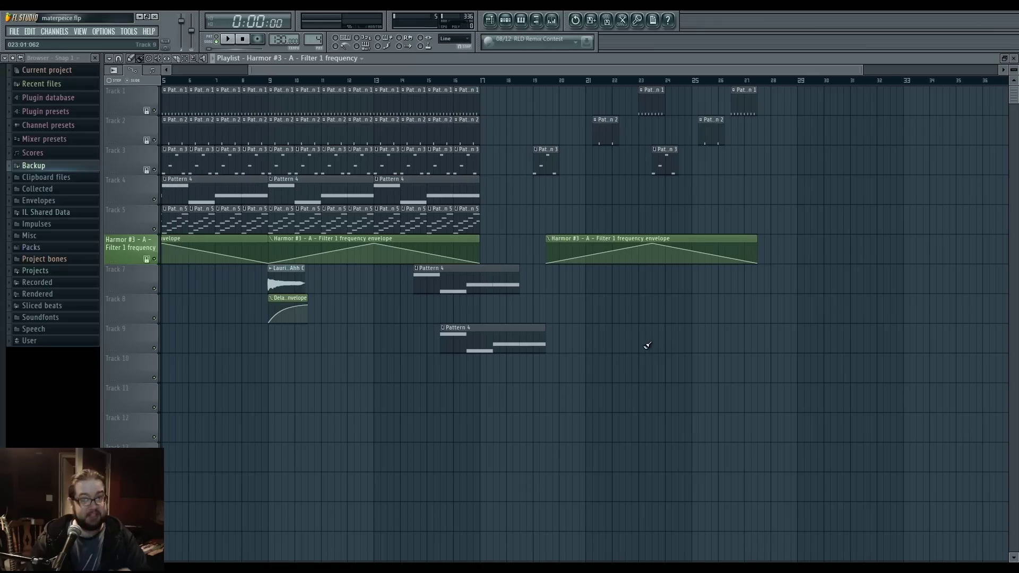
Shorten the new envelope clip on track 6, move it to about bar 18, and place a copy after it near bar 20.
drag(756, 239, 592, 241)
drag(664, 391, 701, 391)
drag(606, 240, 573, 240)
click(614, 244)
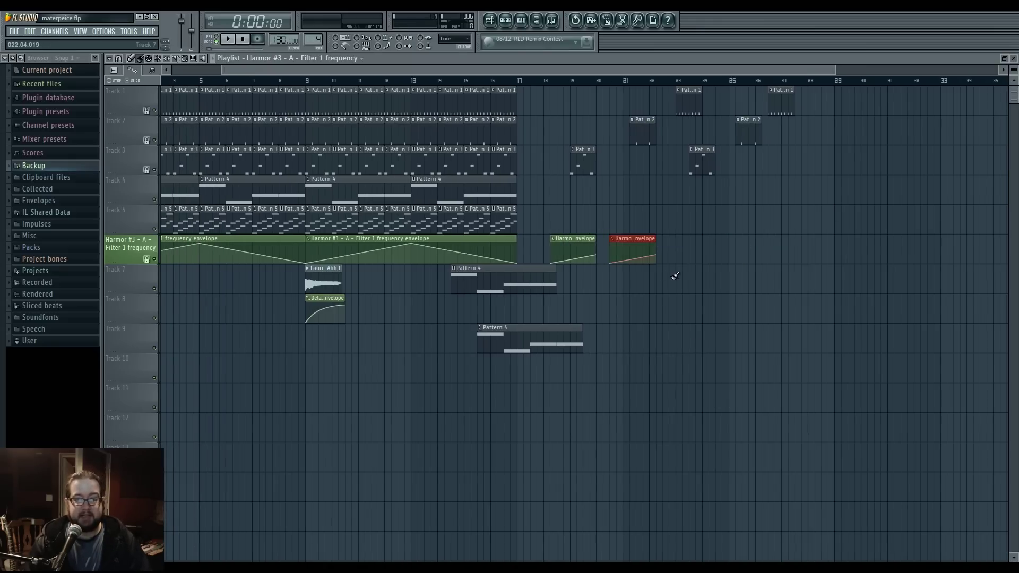
Lengthen the second short envelope clip to about six bars, trim its start to bar 22, and move it beside the first short clip.
drag(653, 241, 763, 238)
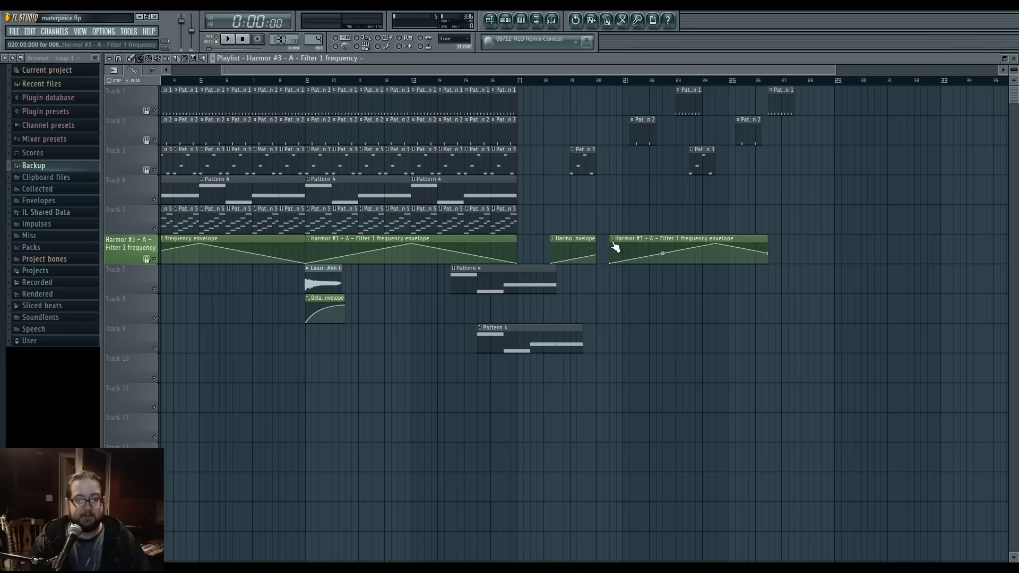
drag(611, 240, 670, 240)
mouse_move(732, 240)
mouse_down()
mouse_move(679, 240)
mouse_move(725, 240)
mouse_up()
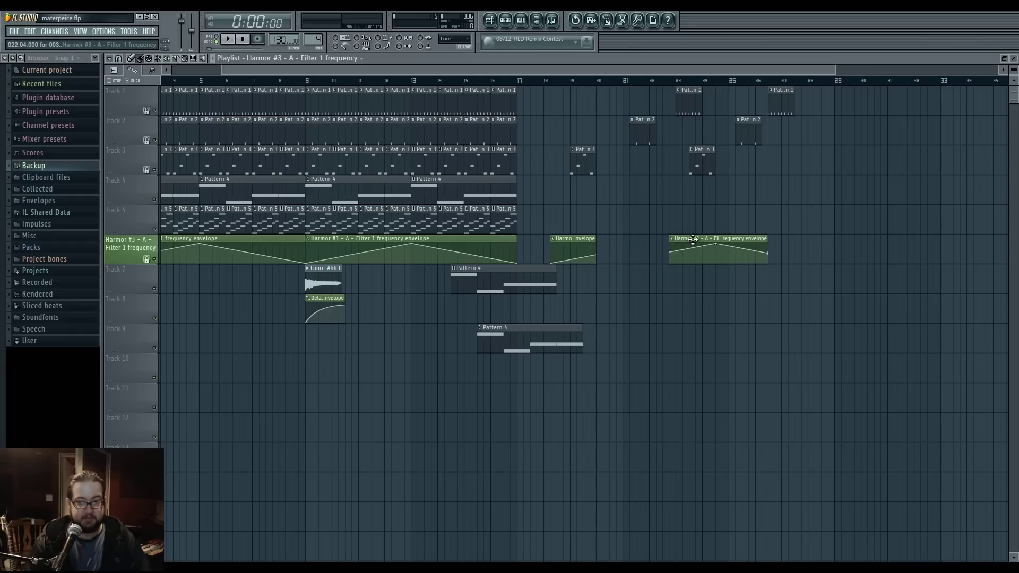
drag(664, 247, 639, 238)
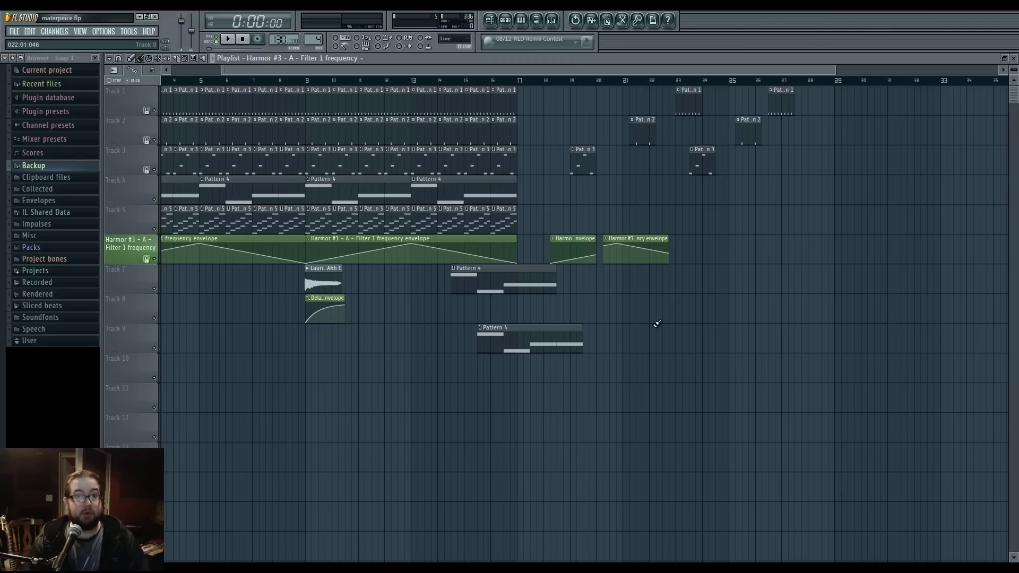
Extend the second envelope clip on track 6 to about bar 44.
scroll(631, 244, left, 3)
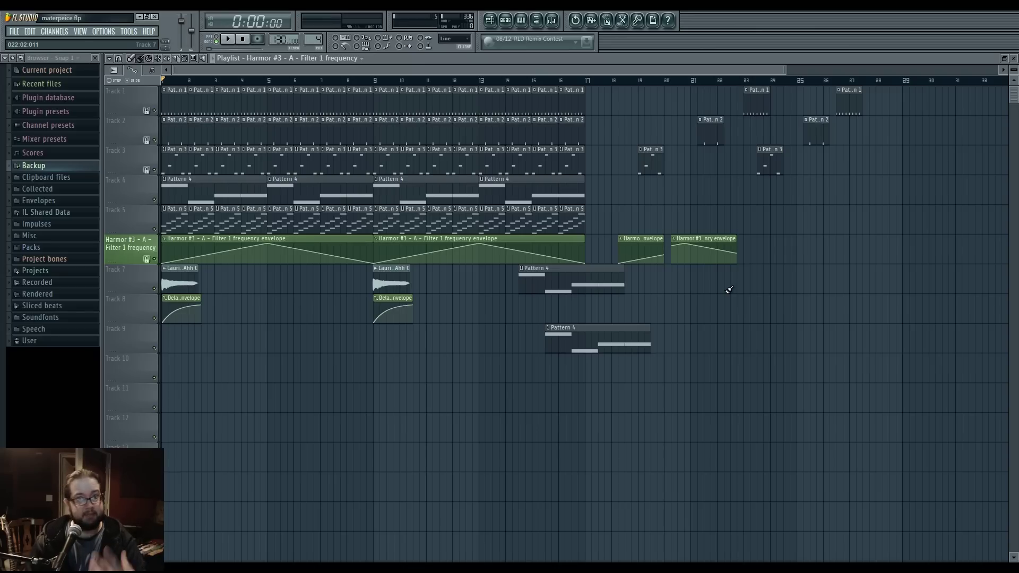
scroll(729, 292, right, 1)
scroll(729, 292, right, 2)
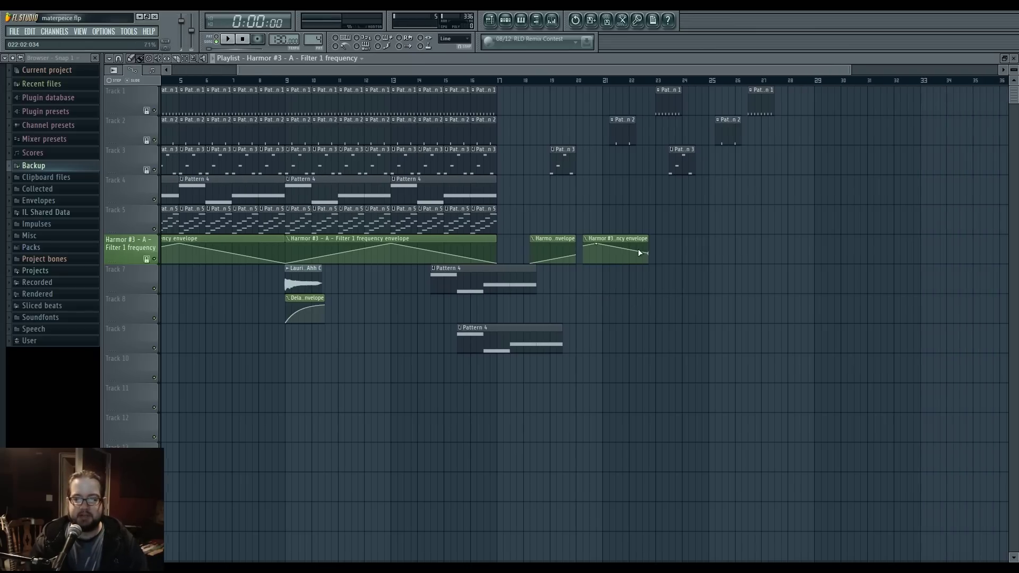
drag(647, 245, 979, 245)
scroll(505, 271, right, 15)
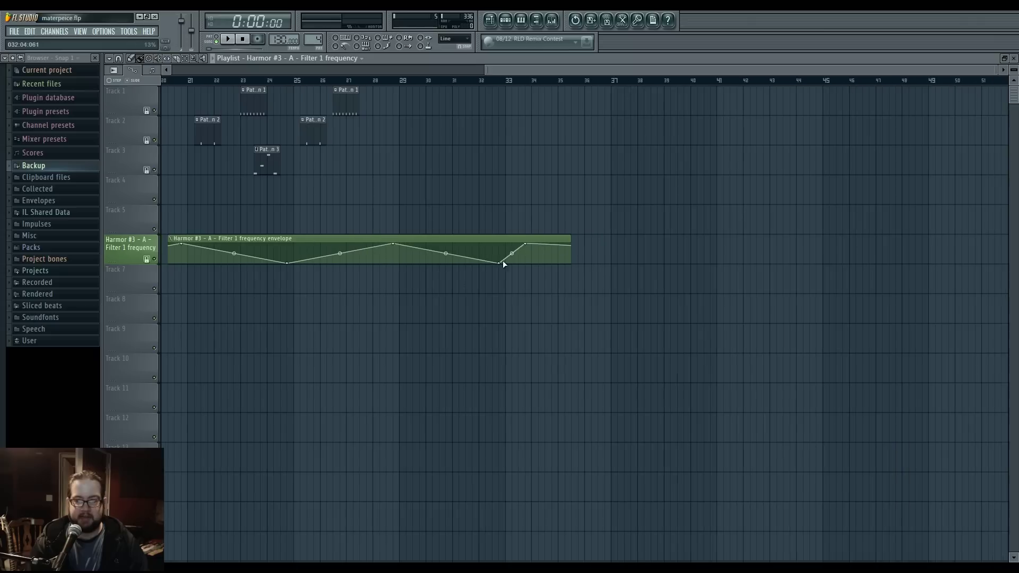
drag(564, 245, 799, 239)
Add alternating high and low automation points around bars 41 to 42 of the extended envelope to form a zigzag.
right_click(709, 244)
right_click(716, 260)
right_click(716, 262)
click(717, 269)
right_click(722, 245)
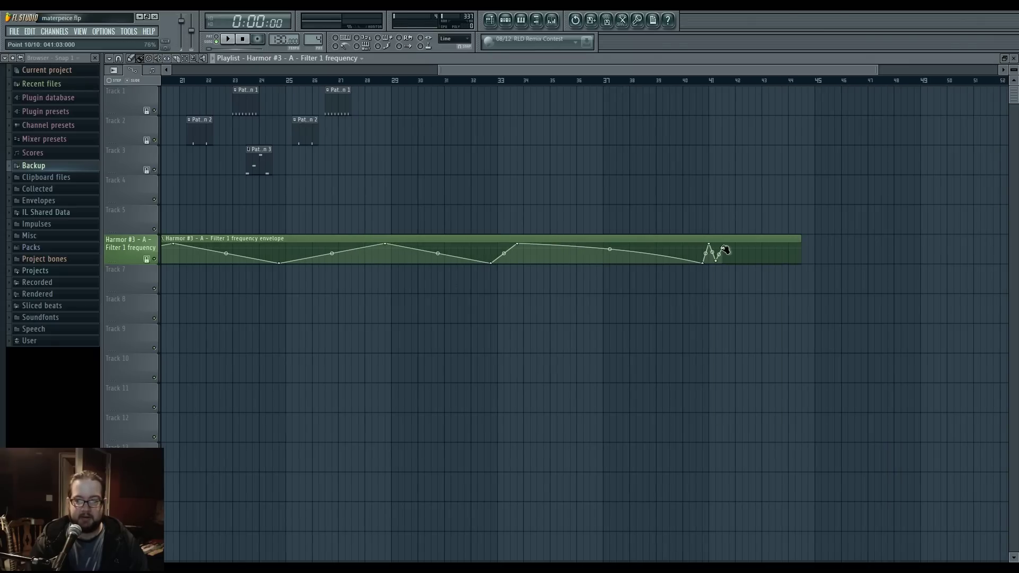
right_click(729, 263)
right_click(729, 246)
right_click(742, 262)
right_click(743, 244)
right_click(749, 262)
Trim the start of the extended envelope clip to its zigzag section and move the clip back to about bar 20.
scroll(622, 250, up, 1)
scroll(622, 250, up, 5)
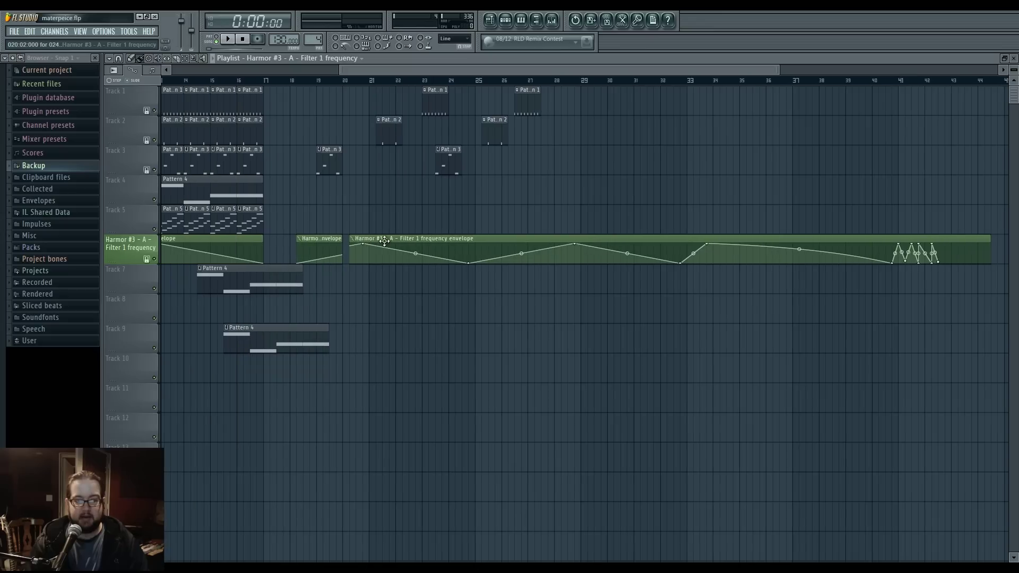
drag(353, 242, 384, 239)
drag(351, 309, 547, 309)
scroll(546, 309, up, 3)
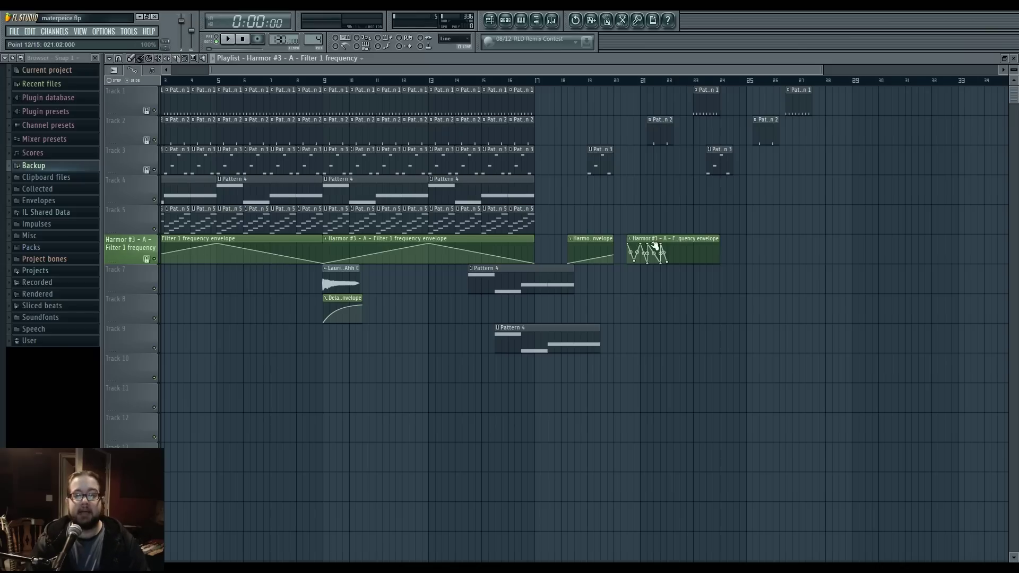
scroll(899, 335, up, 2)
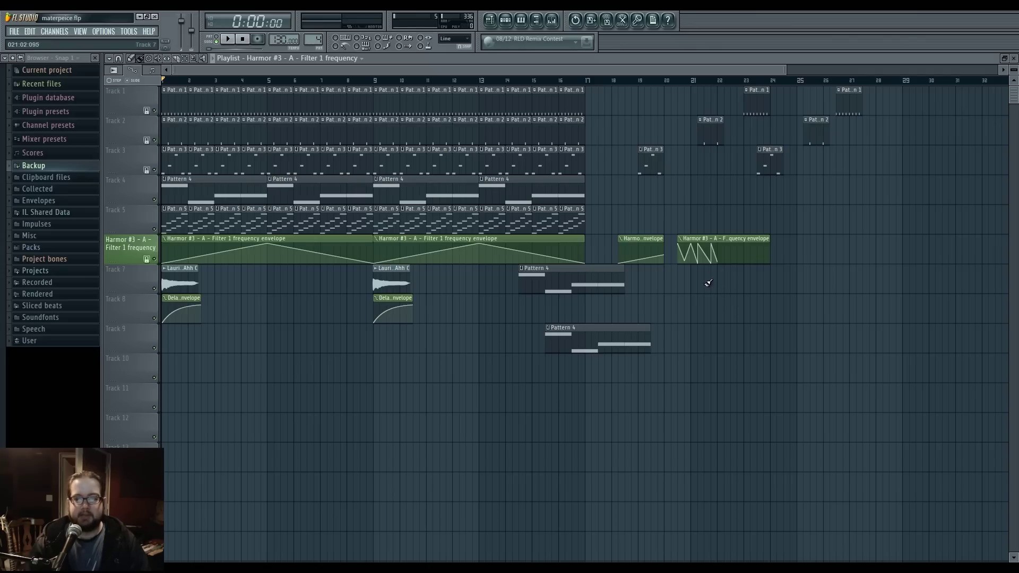
Delete the two extra envelope clips on track 6, the stray pattern clips on tracks 1 to 3, and the Pattern 4 clips on tracks 7 and 9.
right_click(712, 249)
right_click(650, 250)
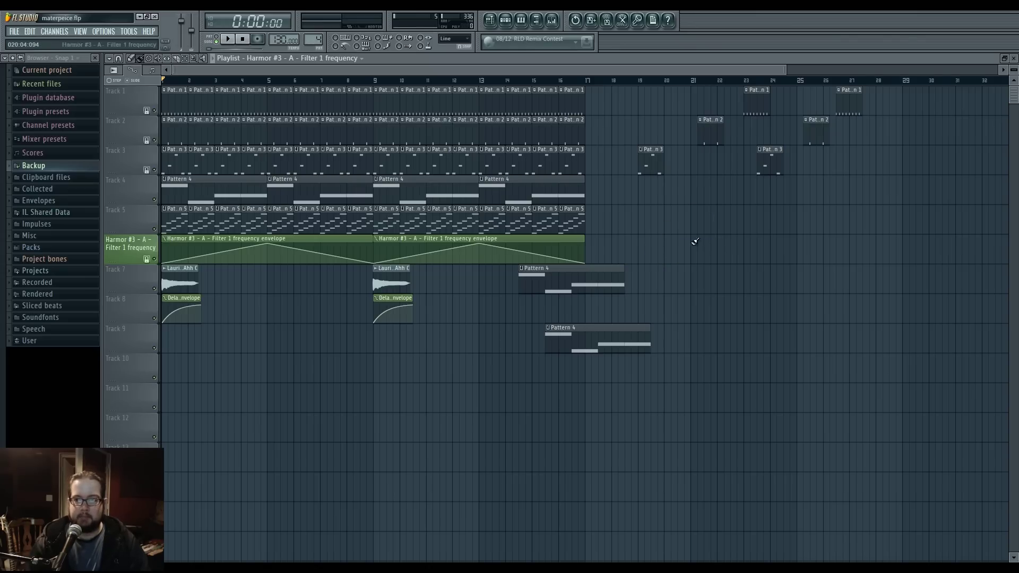
right_click(651, 162)
right_click(710, 130)
right_click(757, 102)
right_click(849, 101)
right_click(769, 162)
right_click(816, 130)
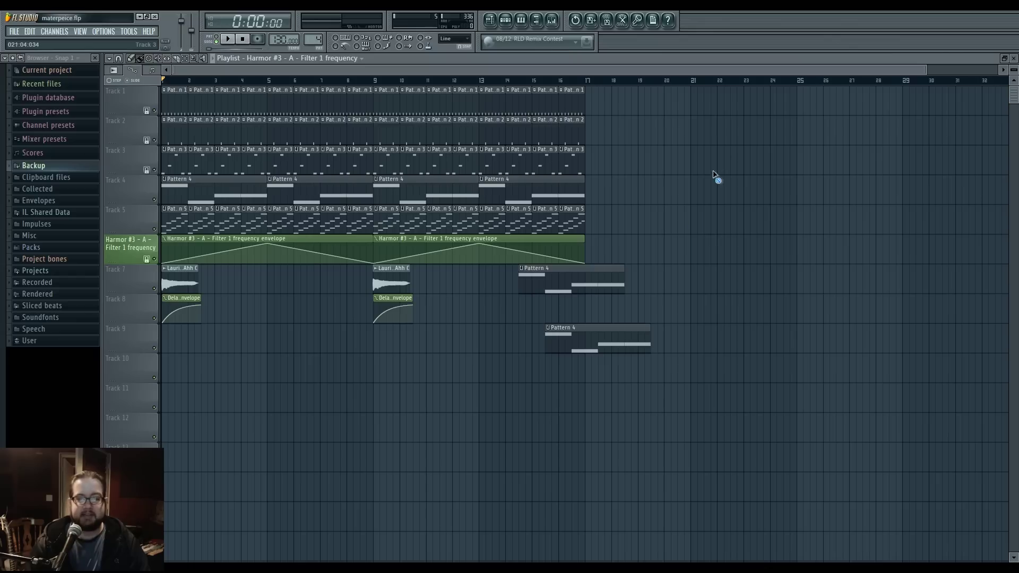
right_click(644, 347)
right_click(620, 287)
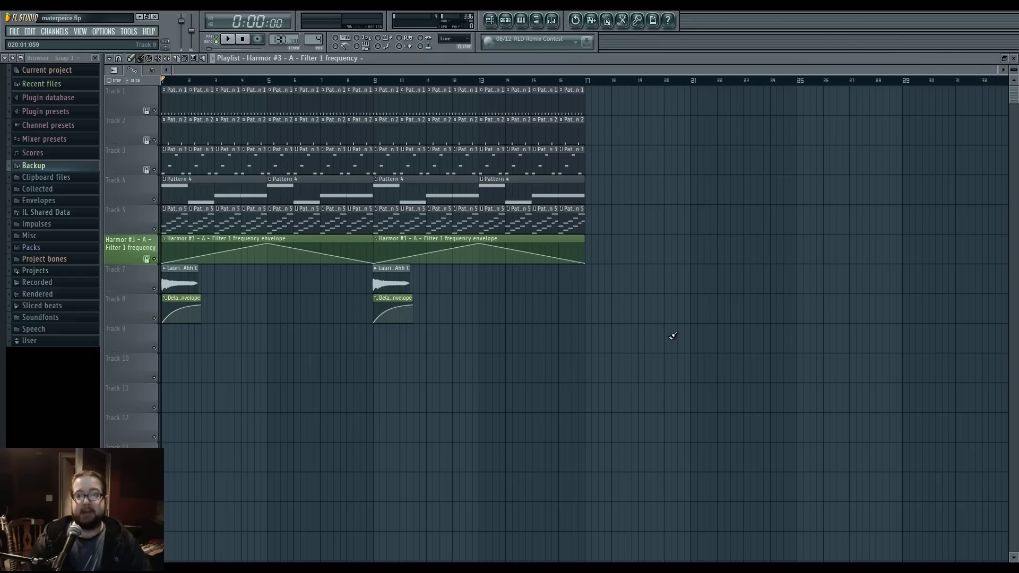
Turn off Lock to content for tracks 1, 2, 3 and 6.
right_click(139, 102)
click(154, 206)
right_click(119, 115)
click(153, 232)
right_click(132, 147)
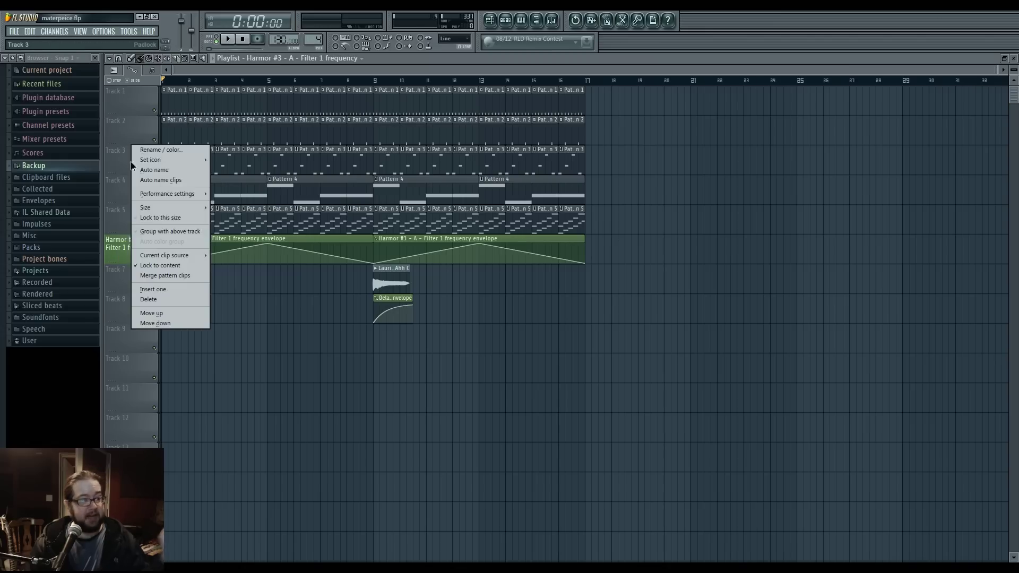
click(166, 265)
right_click(118, 234)
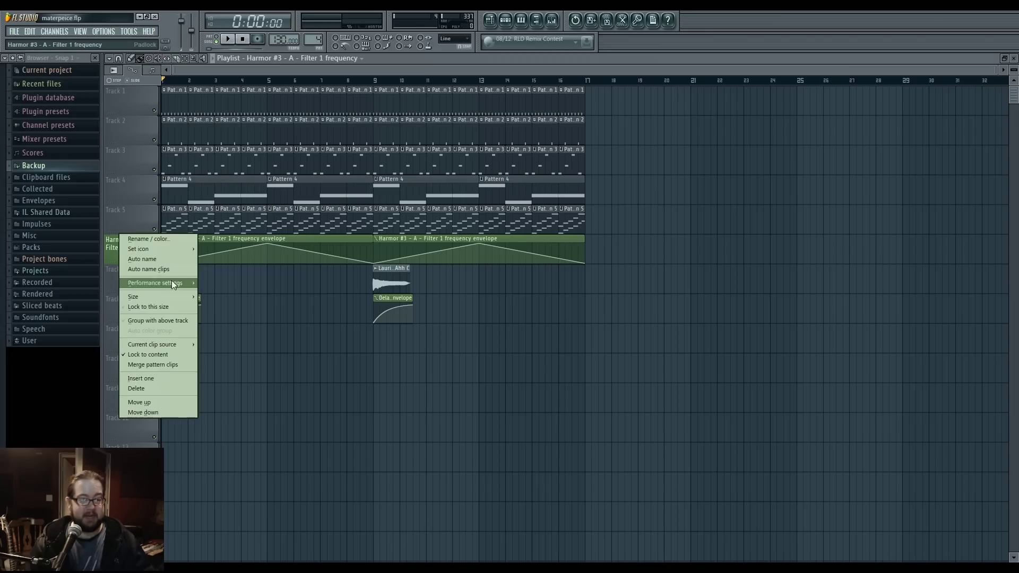
click(166, 355)
Clear the custom name of track 6 and change its green colour to the grey of the other tracks.
right_click(123, 247)
click(150, 240)
key(BackSpace)
key(Return)
right_click(132, 243)
click(143, 242)
click(134, 237)
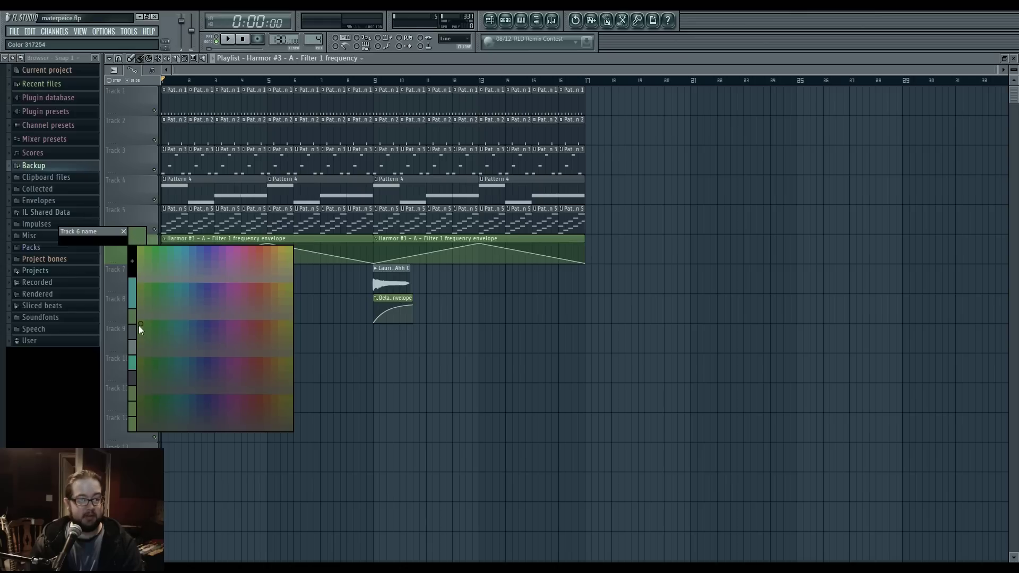
click(134, 345)
key(Return)
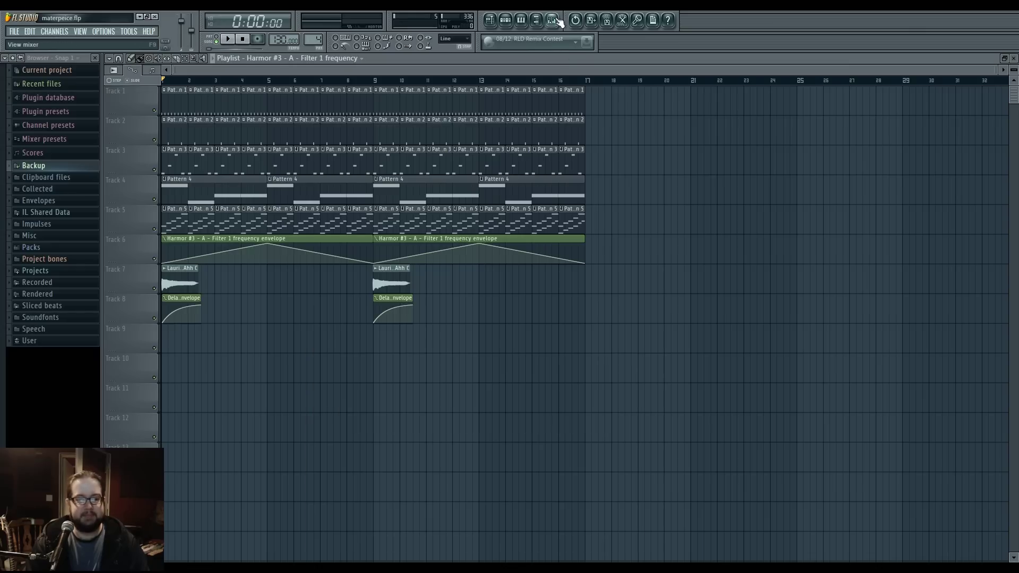
Examine the size and performance options available for track 1.
right_click(122, 103)
click(117, 105)
right_click(118, 100)
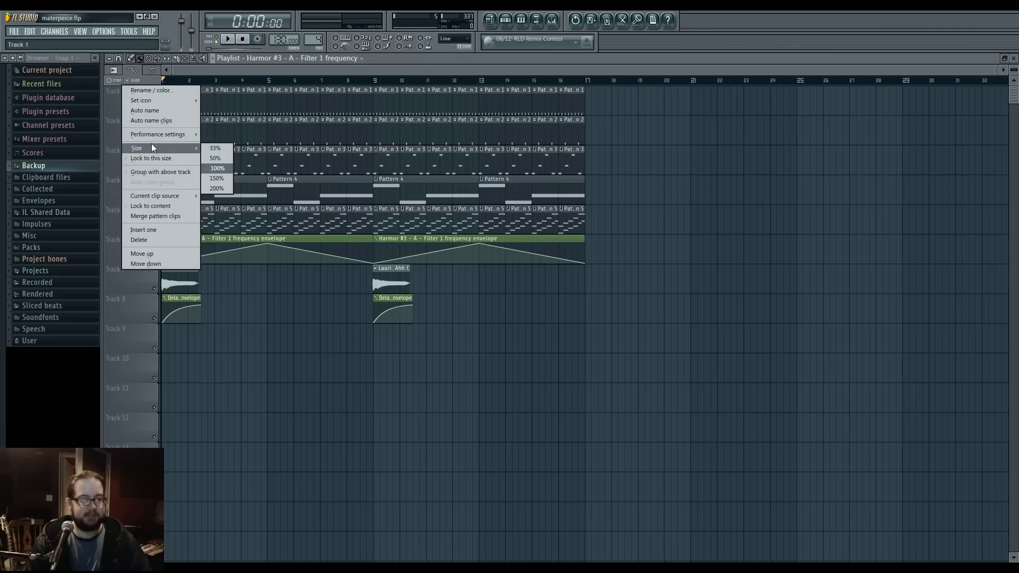
mouse_move(164, 133)
click(320, 386)
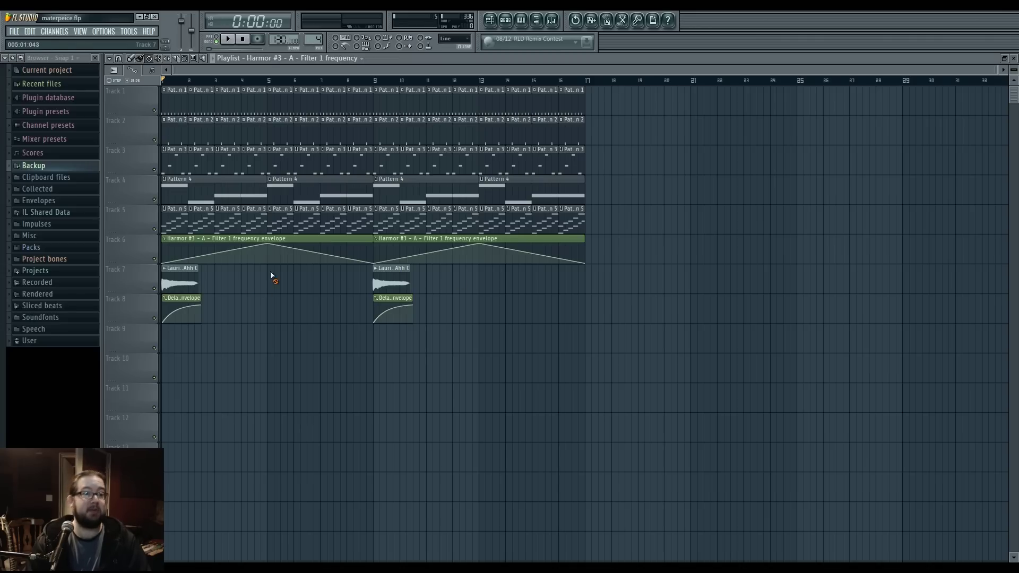
mouse_move(367, 360)
mouse_down()
mouse_move(423, 384)
mouse_move(386, 149)
mouse_move(400, 246)
mouse_move(495, 232)
mouse_move(452, 225)
mouse_move(532, 137)
mouse_move(478, 126)
mouse_move(525, 111)
mouse_up()
mouse_move(562, 150)
mouse_down()
mouse_move(384, 165)
mouse_move(392, 91)
mouse_move(545, 94)
mouse_move(563, 152)
mouse_move(411, 133)
mouse_move(392, 194)
mouse_move(623, 229)
mouse_move(368, 259)
mouse_move(409, 282)
mouse_move(413, 307)
mouse_up()
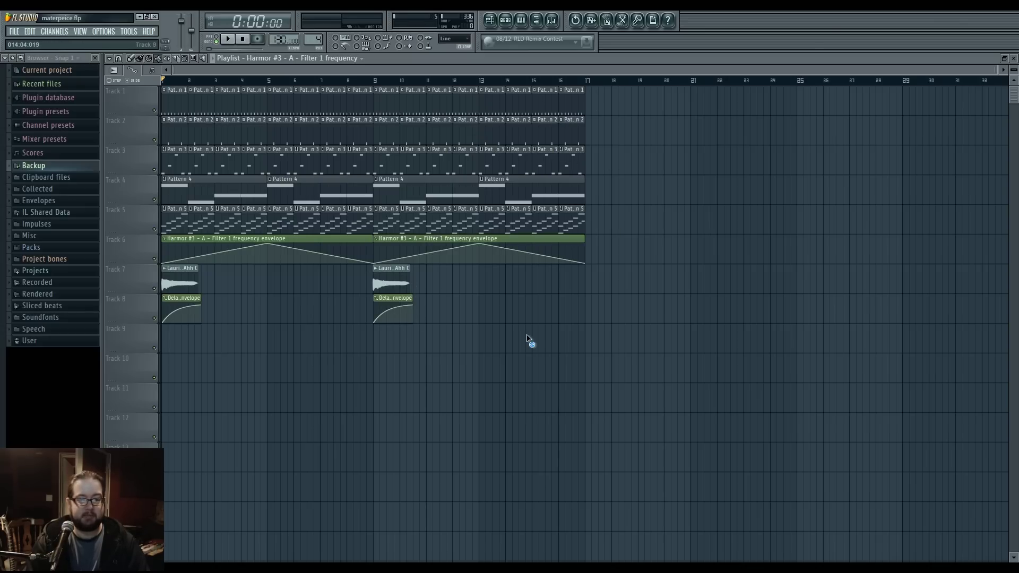
mouse_move(552, 296)
mouse_down()
mouse_move(493, 128)
mouse_move(497, 108)
mouse_up()
drag(515, 333, 513, 183)
click(494, 121)
click(494, 93)
click(491, 160)
click(571, 162)
key(ctrl+z)
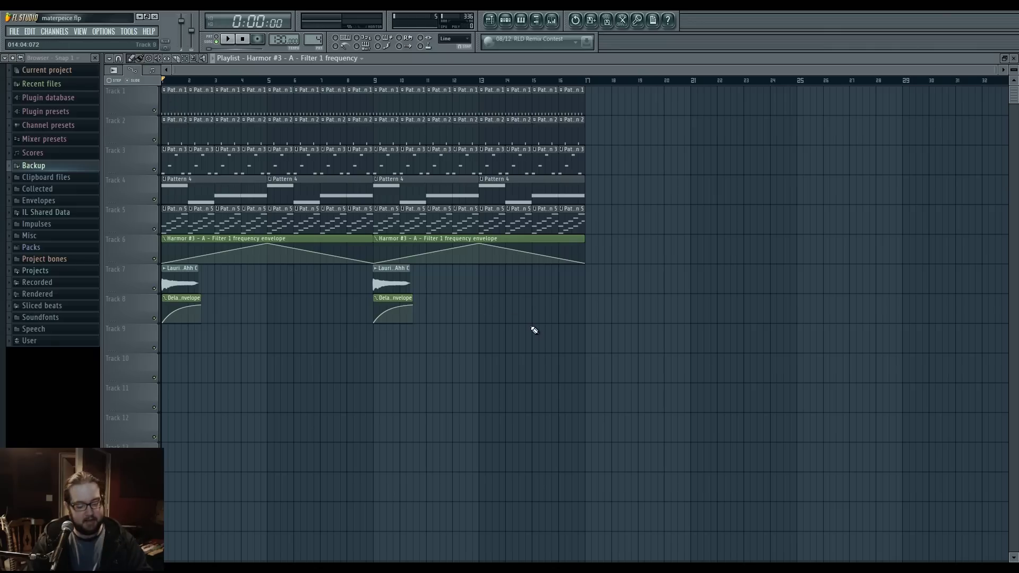
mouse_move(625, 172)
mouse_down()
mouse_move(414, 148)
mouse_move(529, 117)
mouse_move(466, 95)
mouse_move(387, 102)
mouse_move(535, 114)
mouse_move(425, 127)
mouse_move(706, 147)
mouse_move(410, 99)
mouse_move(490, 100)
mouse_move(432, 134)
mouse_move(353, 145)
mouse_move(663, 178)
mouse_up()
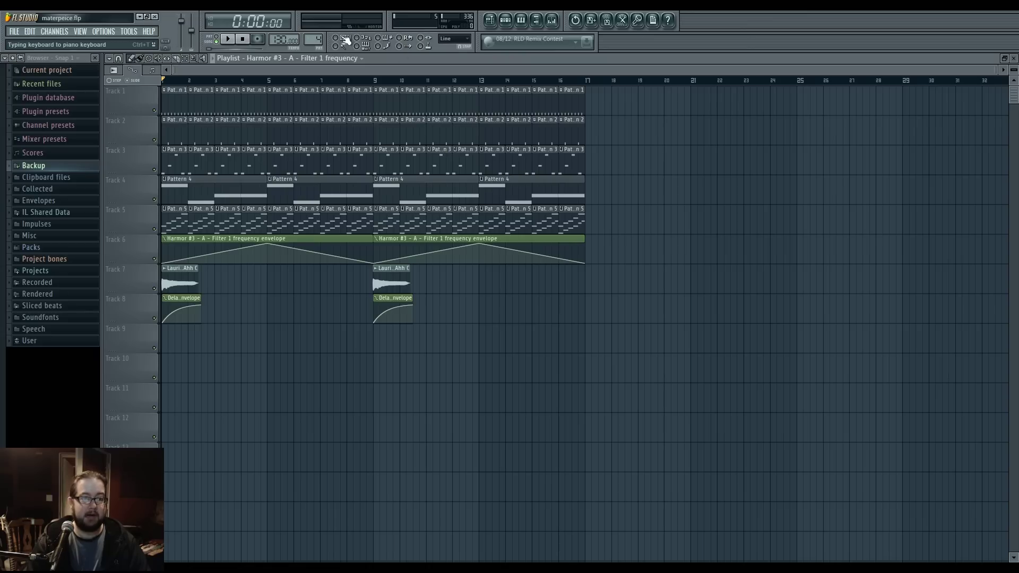
Show the Unsorted channels in the step sequencer, play test notes on the Harmor channel, and hide the sequencer again.
click(506, 21)
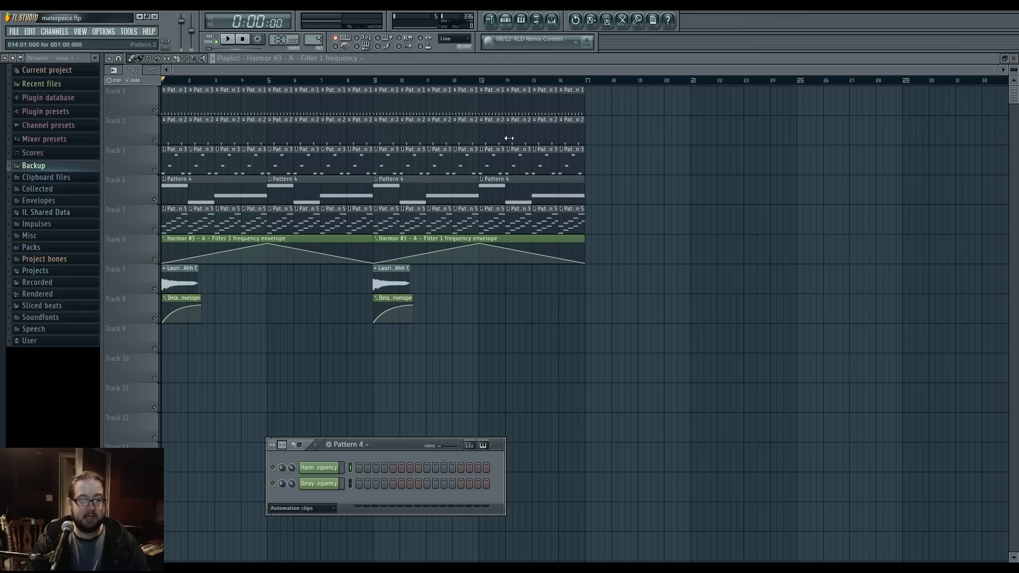
click(302, 509)
click(302, 547)
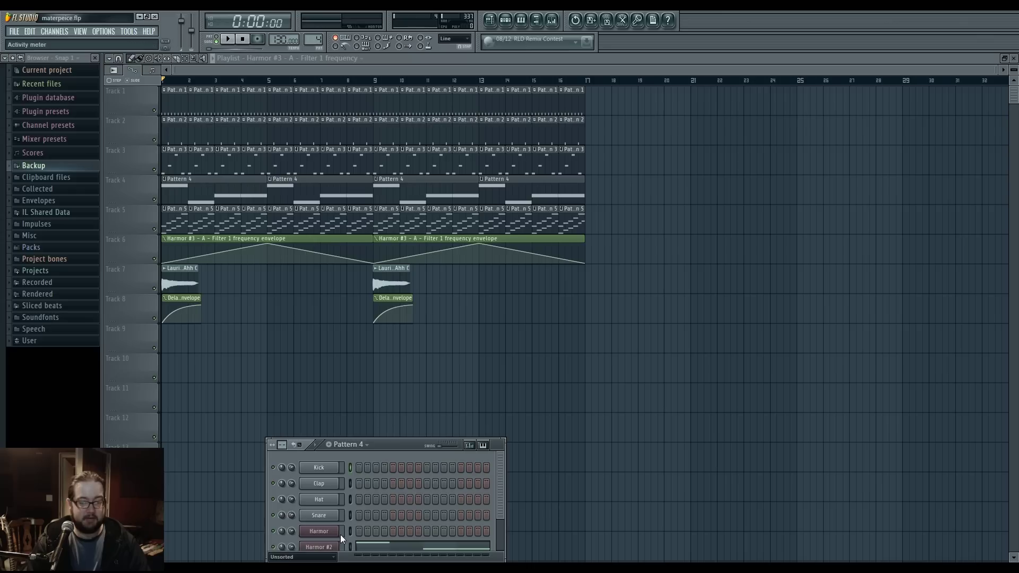
key(e)
key(q)
key(h)
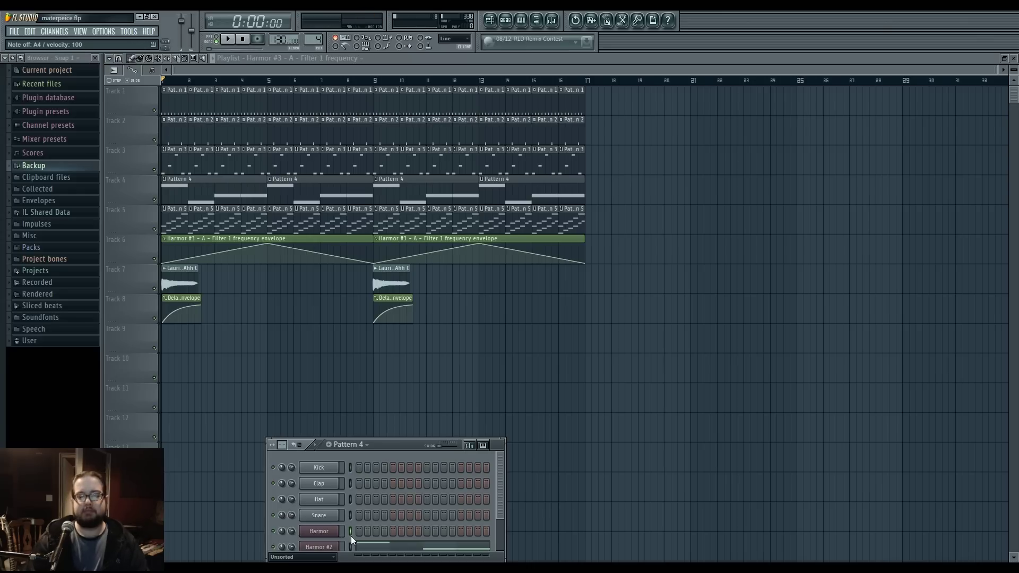
click(512, 21)
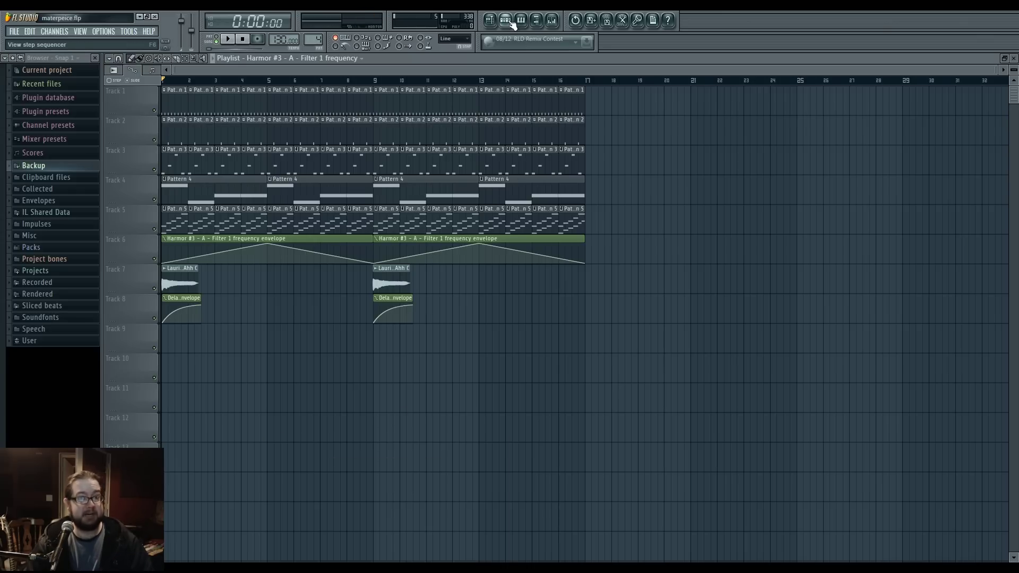
click(512, 22)
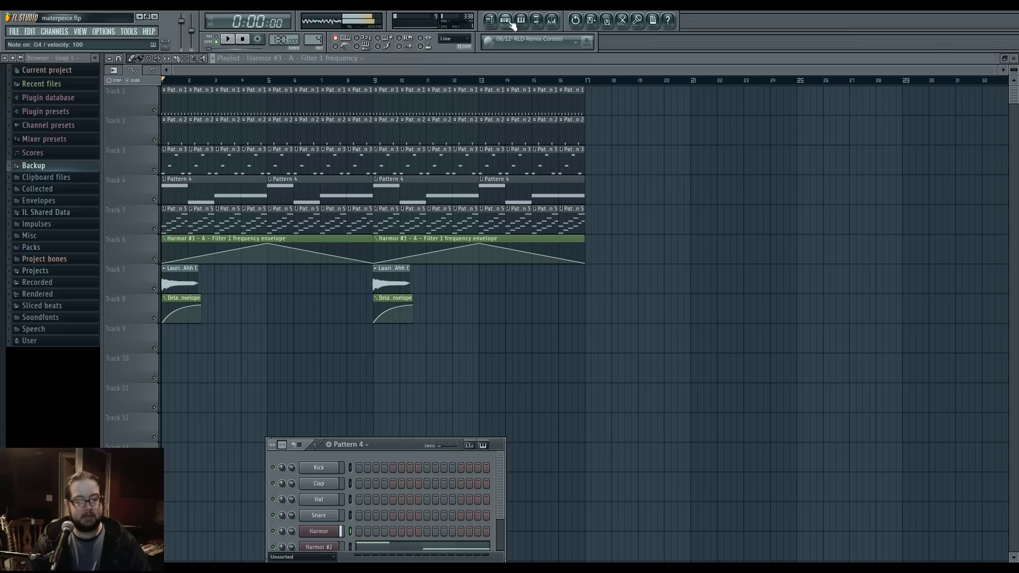
click(511, 21)
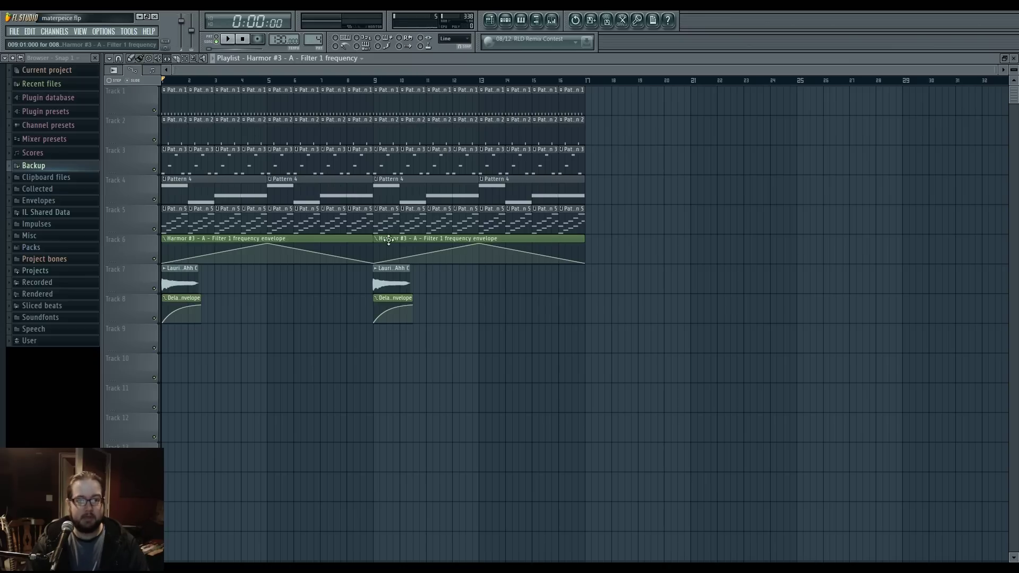
Put a one-bar Harmor #3 Filter 1 frequency envelope clip with two peaks at bar 16 on track 6.
drag(429, 250, 448, 260)
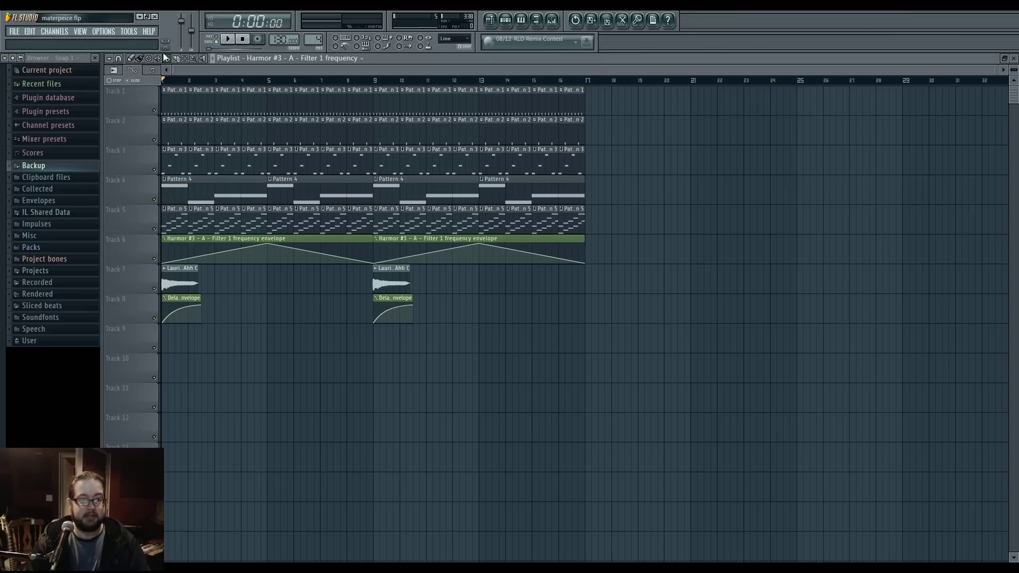
drag(562, 242, 125, 259)
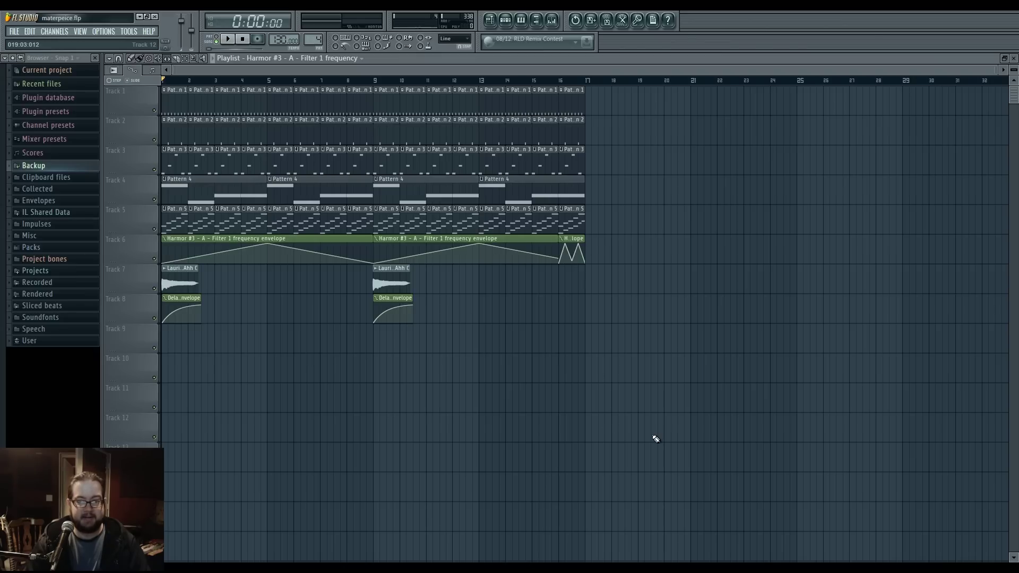
mouse_move(571, 249)
mouse_down()
mouse_move(640, 251)
mouse_move(582, 296)
mouse_move(567, 249)
mouse_up()
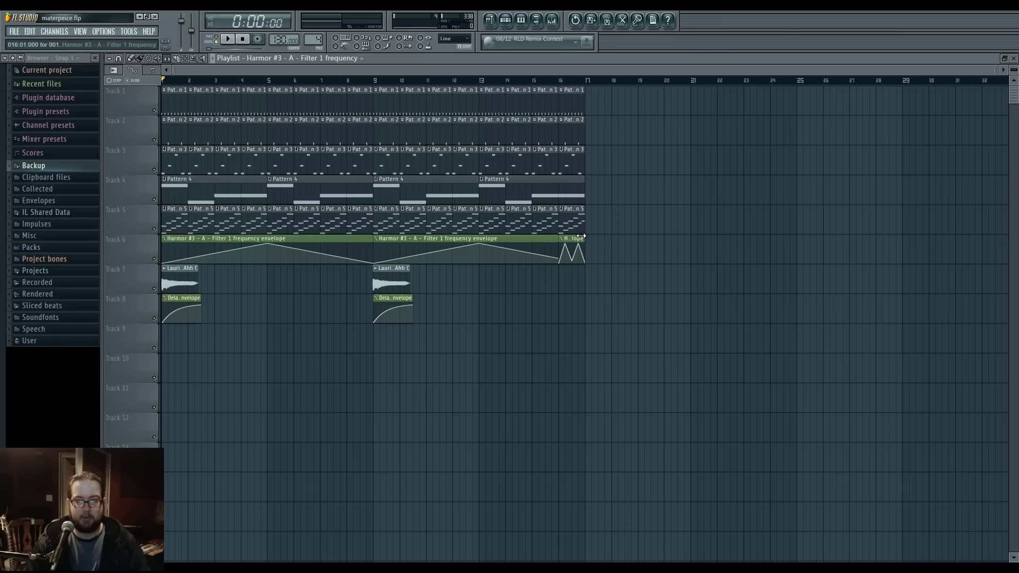
mouse_move(586, 240)
mouse_down()
mouse_move(715, 236)
mouse_move(678, 228)
mouse_move(860, 235)
mouse_move(585, 237)
mouse_up()
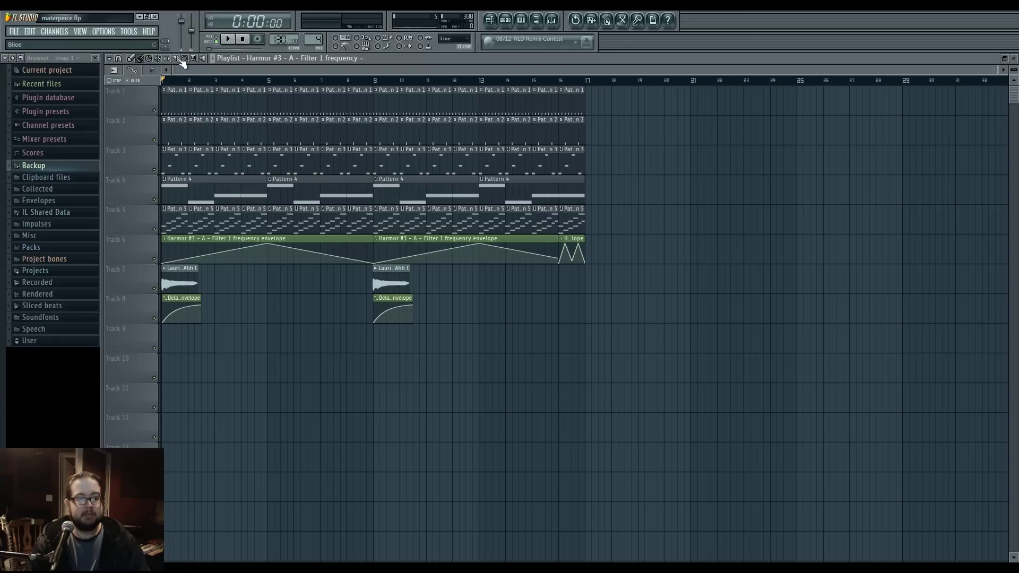
Try slicing the clips on tracks 1 to 5 with straight and diagonal cuts through bar 16, and undo the cuts.
drag(570, 438, 575, 53)
key(ctrl+z)
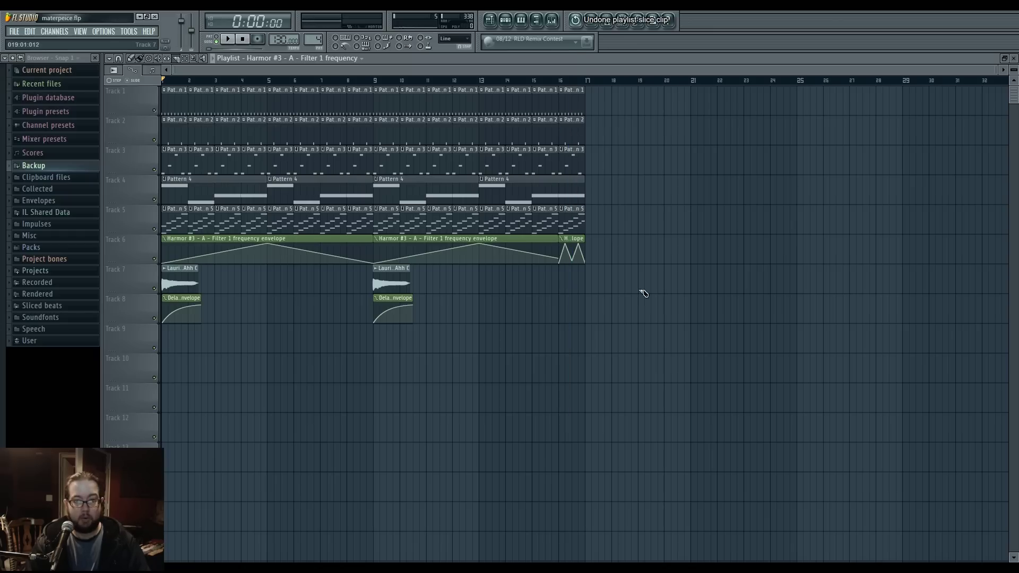
drag(592, 285, 566, 90)
scroll(571, 120, up, 4)
scroll(582, 133, up, 3)
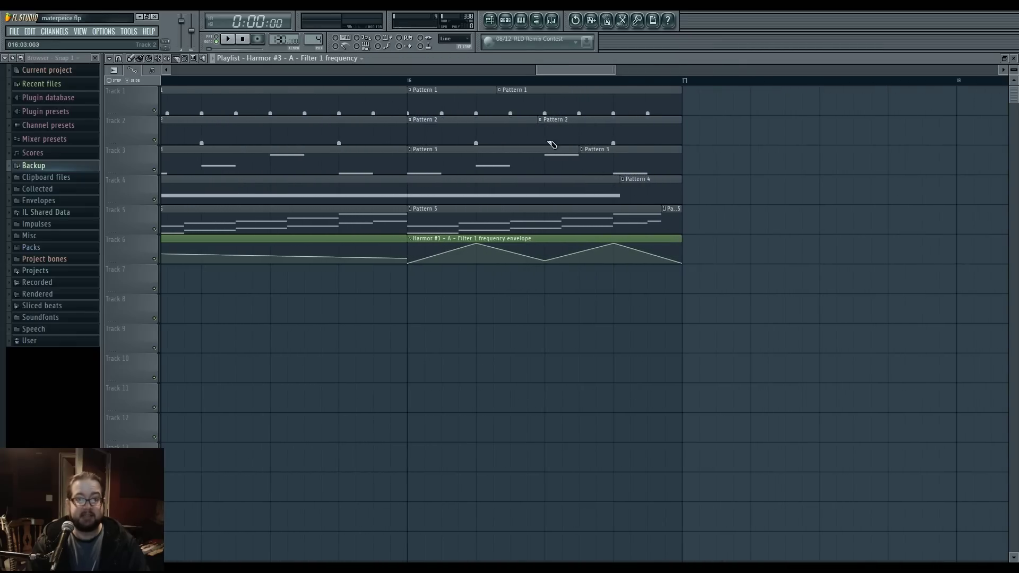
scroll(565, 355, down, 5)
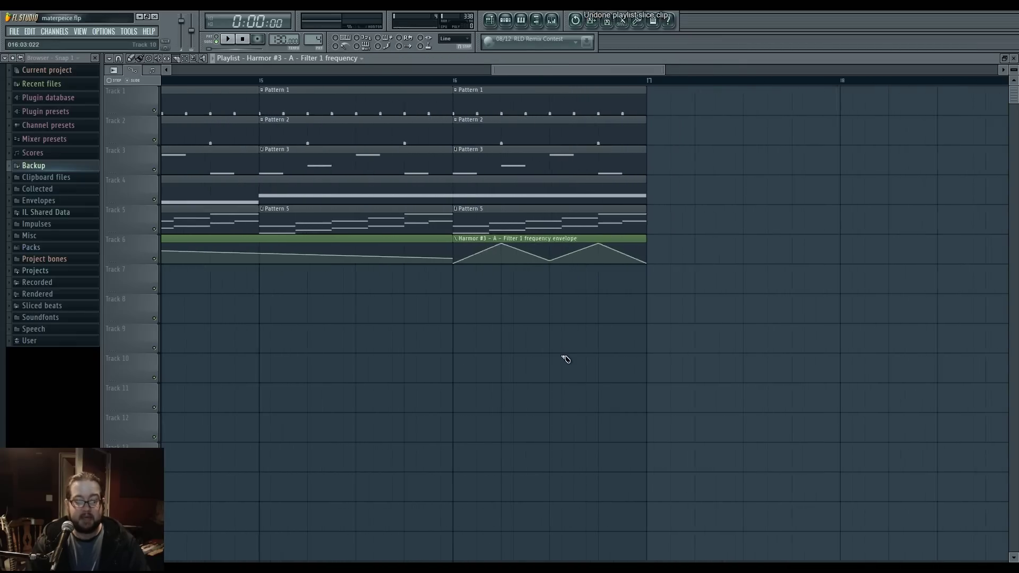
Try slicing off the end of the last Pattern 5 clip on track 5 within bar 16, and undo the cut.
drag(508, 355, 365, 348)
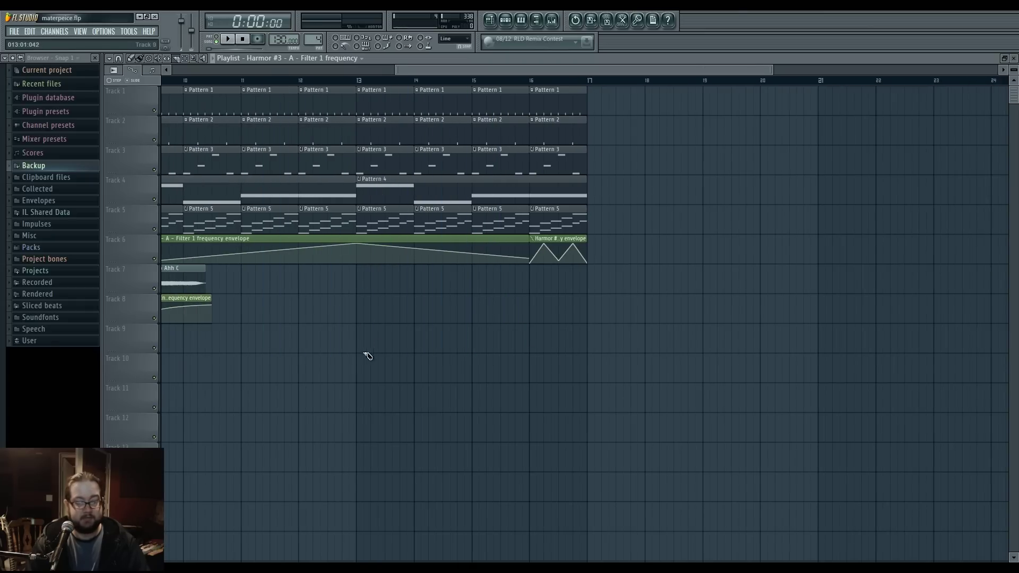
scroll(365, 353, left, 4)
scroll(369, 366, left, 3)
scroll(505, 369, right, 6)
drag(535, 297, 564, 372)
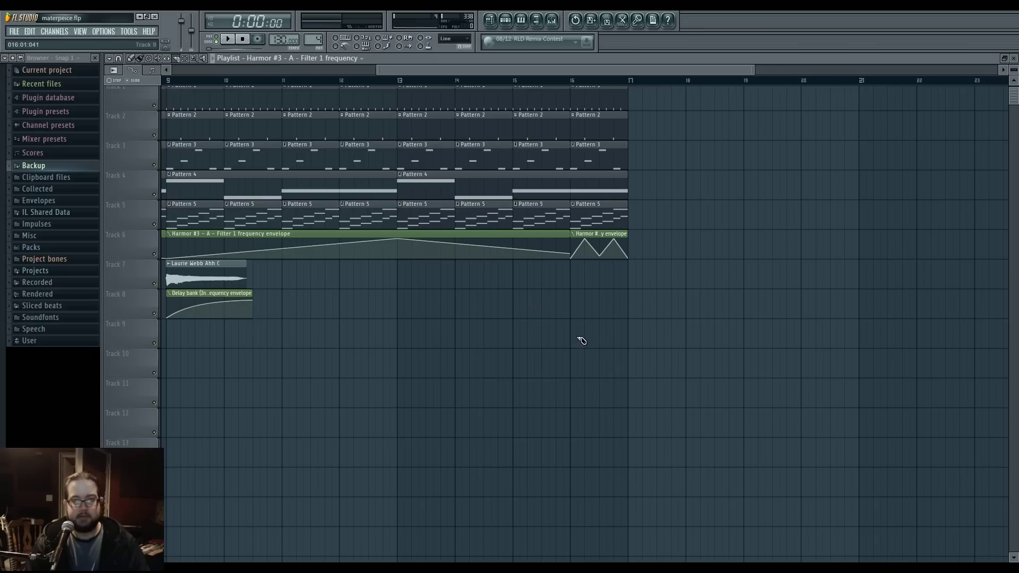
ctrl+scroll(637, 330, up, 4)
drag(634, 208, 635, 231)
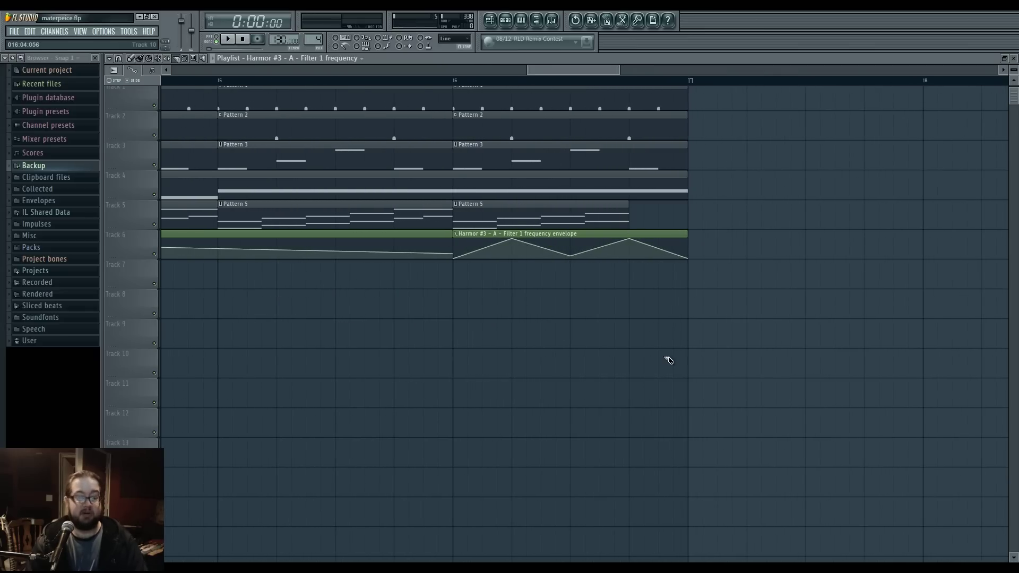
key(ctrl+z)
Slice the second Laurie Webb Ahh C clip on track 7 at bar 9 and delete the sliver before it.
drag(193, 362, 871, 446)
ctrl+scroll(359, 368, up, 5)
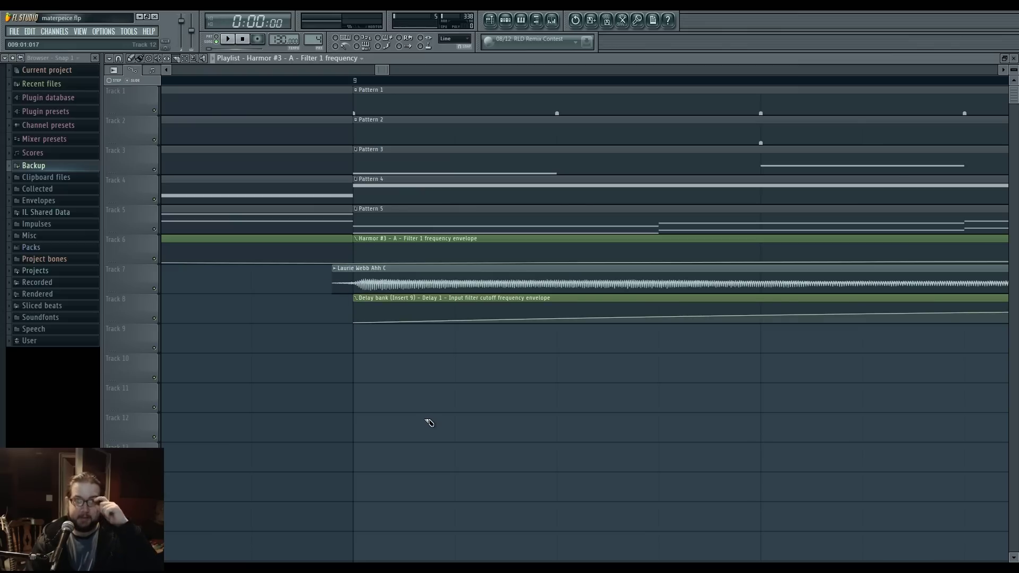
drag(355, 295, 354, 297)
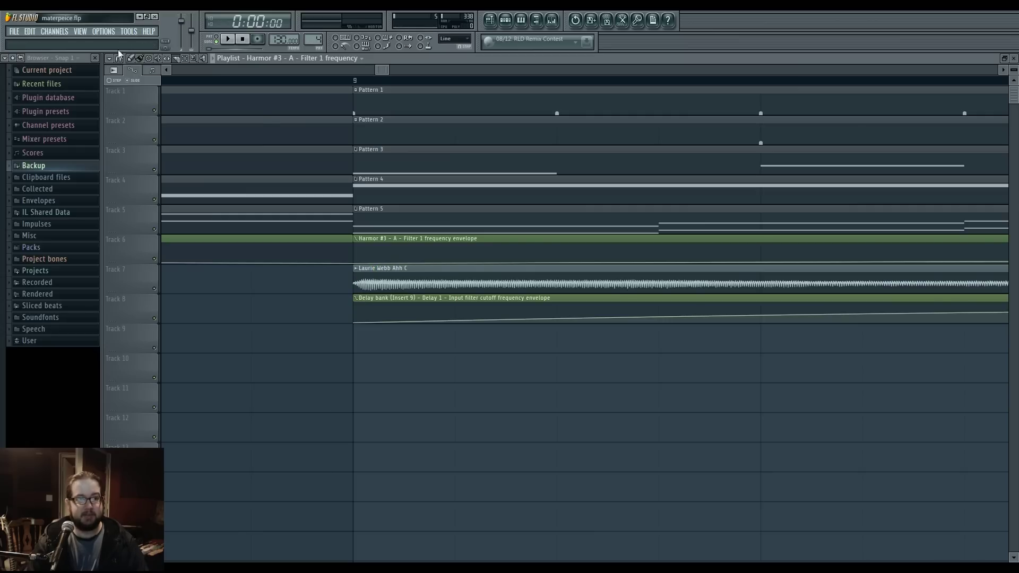
key(ctrl+z)
drag(354, 269, 354, 295)
right_click(342, 282)
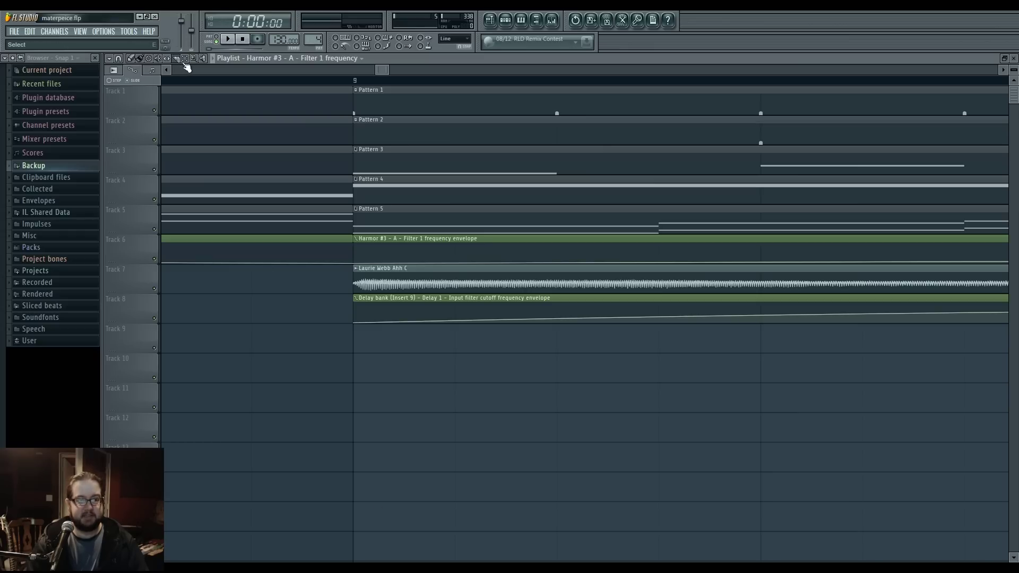
Try selecting blocks of clips across tracks 1 to 8 with a selection rectangle, and clear the selection.
scroll(225, 250, down, 15)
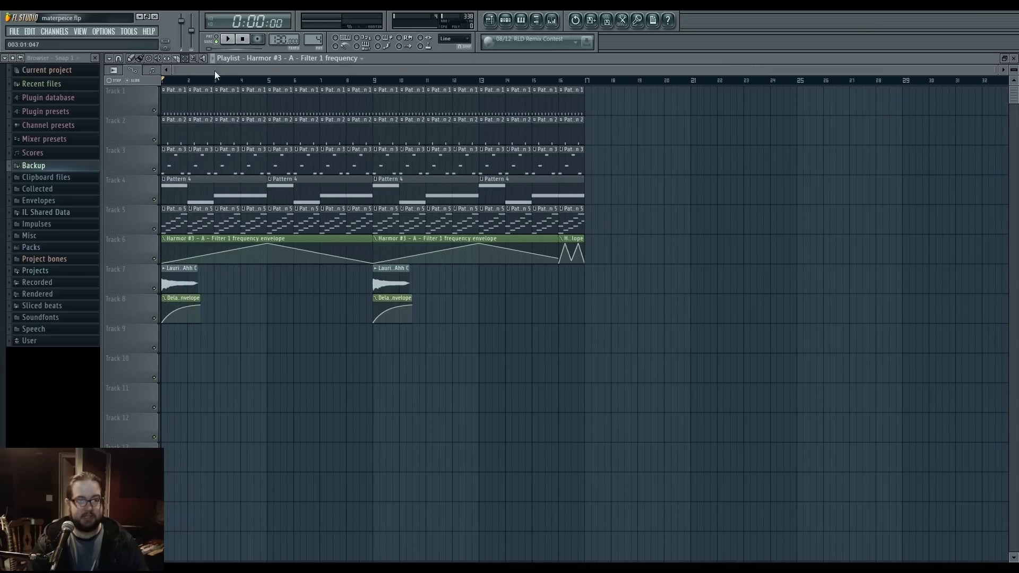
drag(579, 435, 207, 98)
click(487, 419)
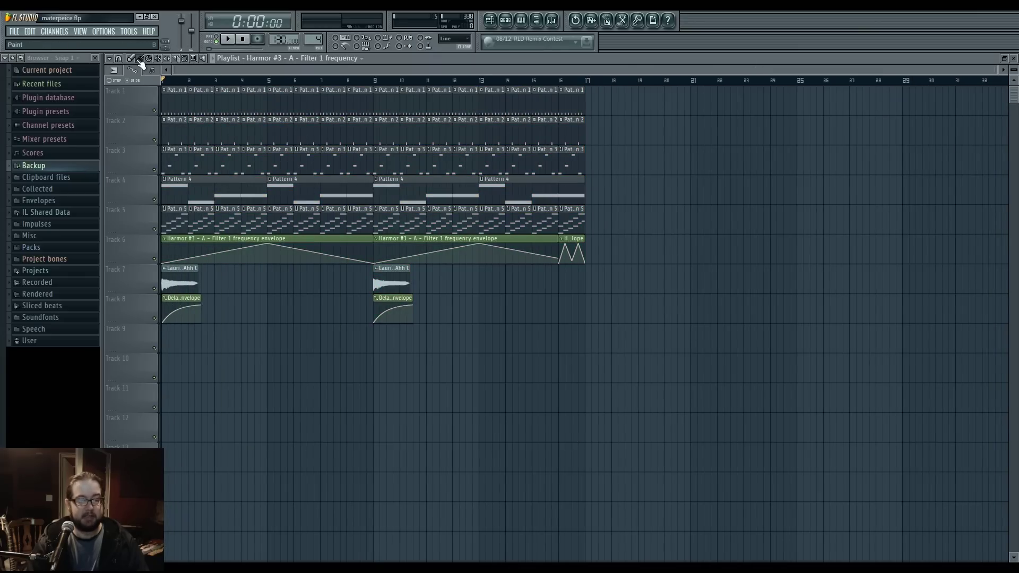
drag(660, 412, 242, 86)
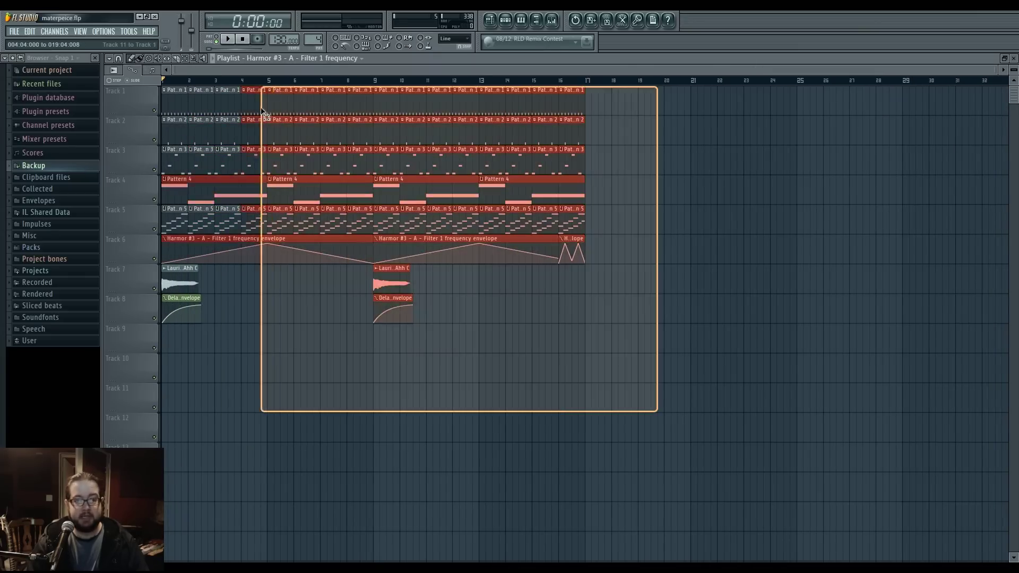
drag(478, 404, 693, 203)
ctrl+click(481, 378)
click(491, 313)
key(ctrl+z)
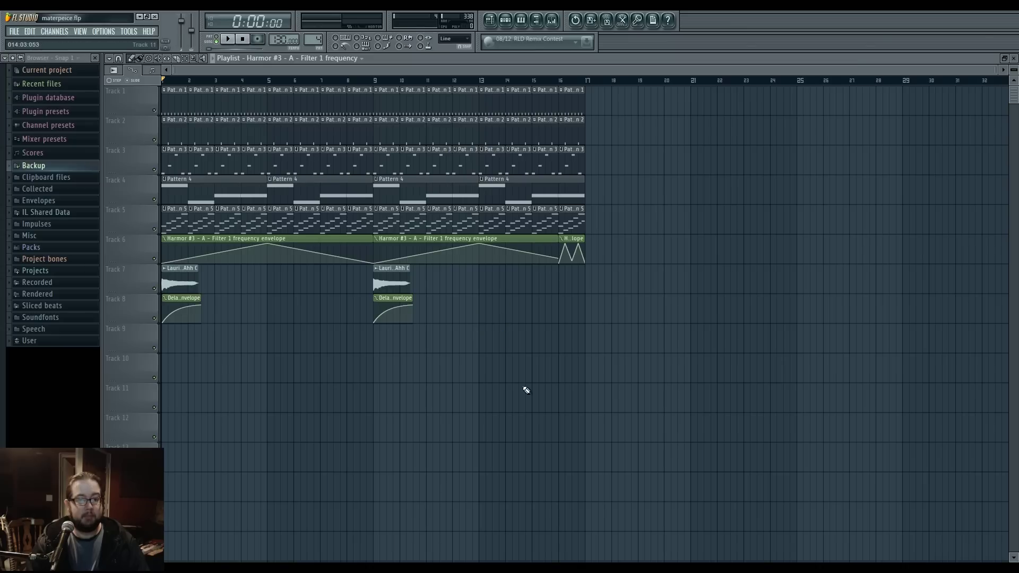
Place a one-bar Harmor #3 filter envelope clip at bar 18 on track 8 and delete the stray clip on track 9.
drag(583, 292, 613, 321)
drag(534, 321, 560, 345)
right_click(576, 346)
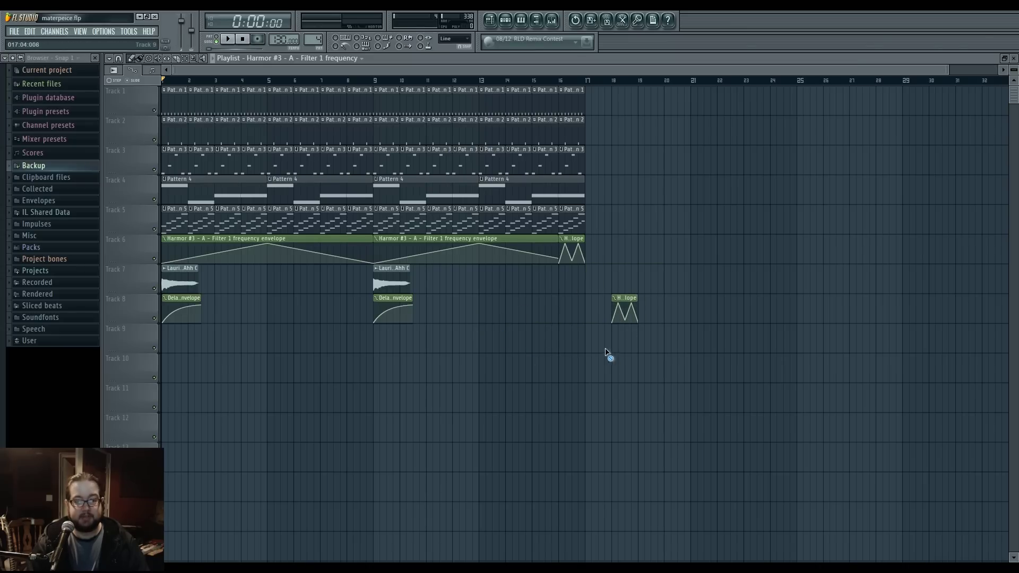
Examine the main snap options, keeping the snap set to Line.
click(448, 41)
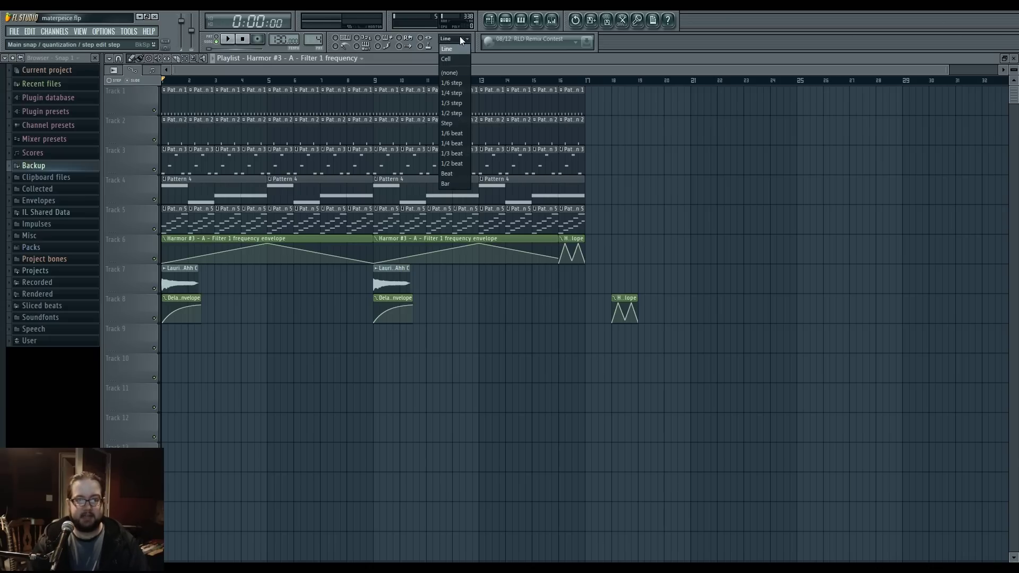
click(453, 40)
scroll(673, 163, down, 1)
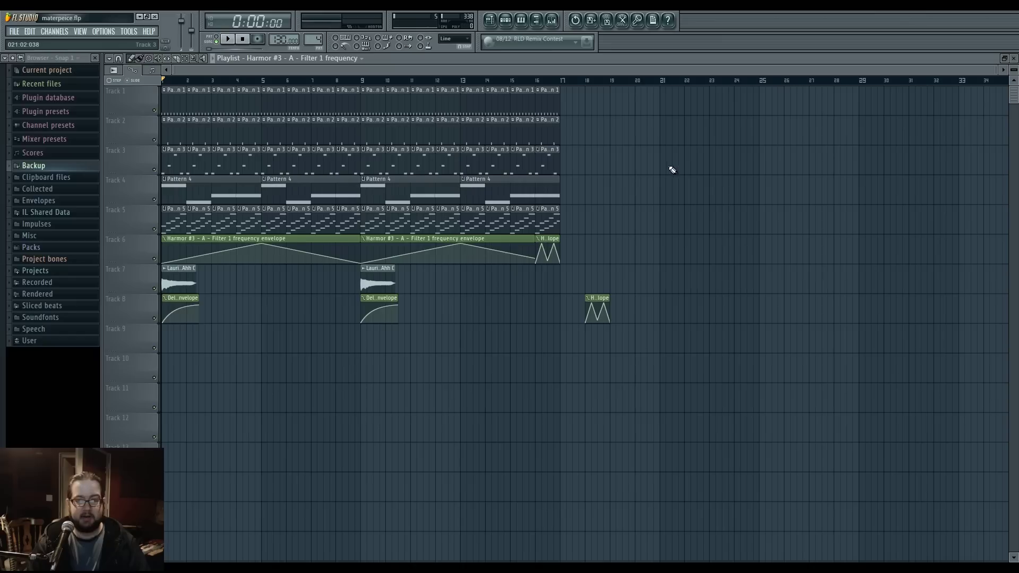
Try placing Harmor #3 filter envelope clips around bar 19 on track 7 at different zoom levels, and delete them.
drag(597, 295, 612, 269)
scroll(619, 269, up, 4)
scroll(612, 269, up, 4)
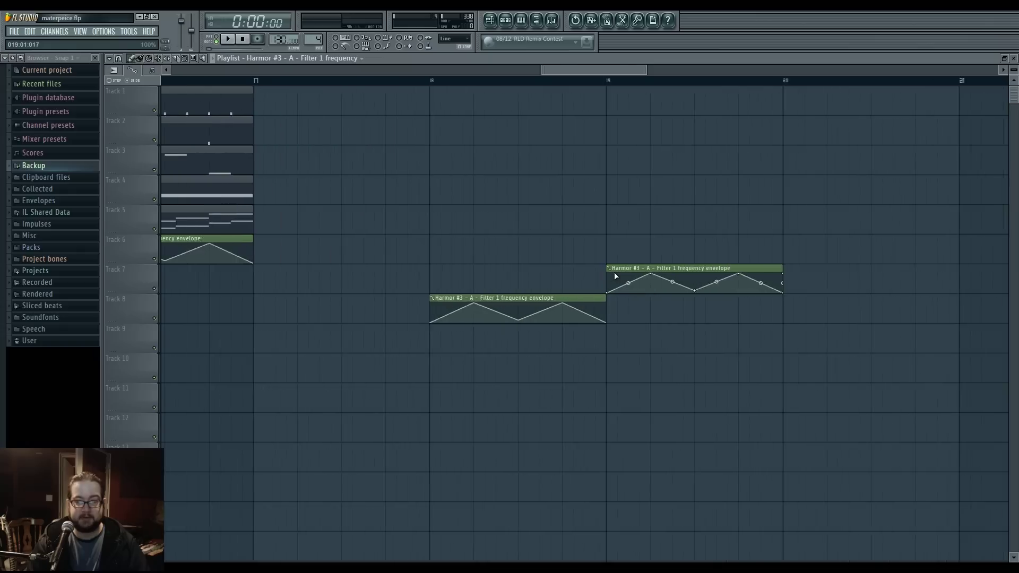
scroll(615, 271, down, 8)
right_click(613, 280)
scroll(619, 283, up, 2)
scroll(626, 284, down, 2)
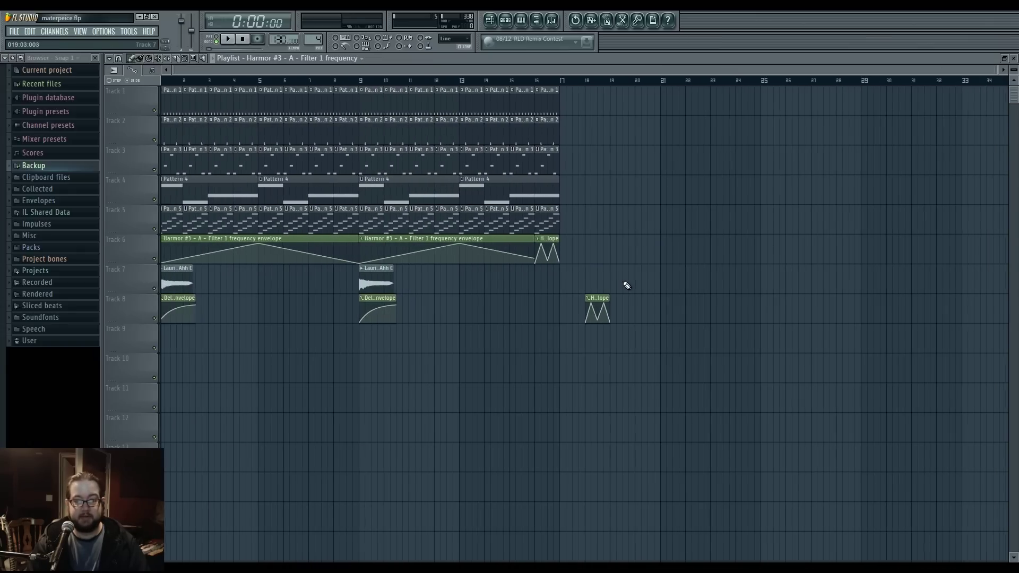
drag(998, 69, 1004, 69)
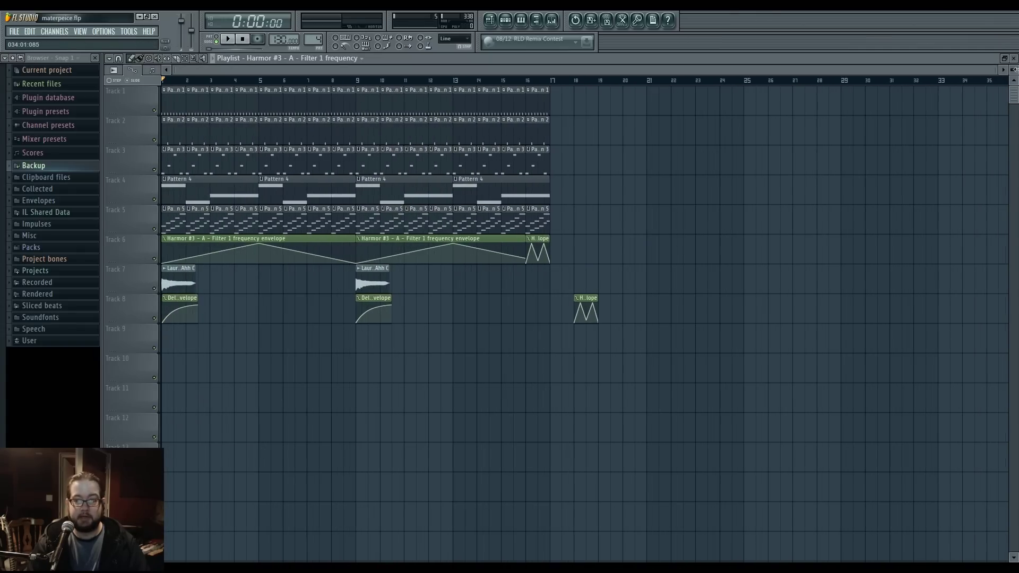
mouse_move(609, 284)
mouse_down()
mouse_move(632, 284)
mouse_move(609, 284)
mouse_move(621, 285)
mouse_up()
right_click(621, 285)
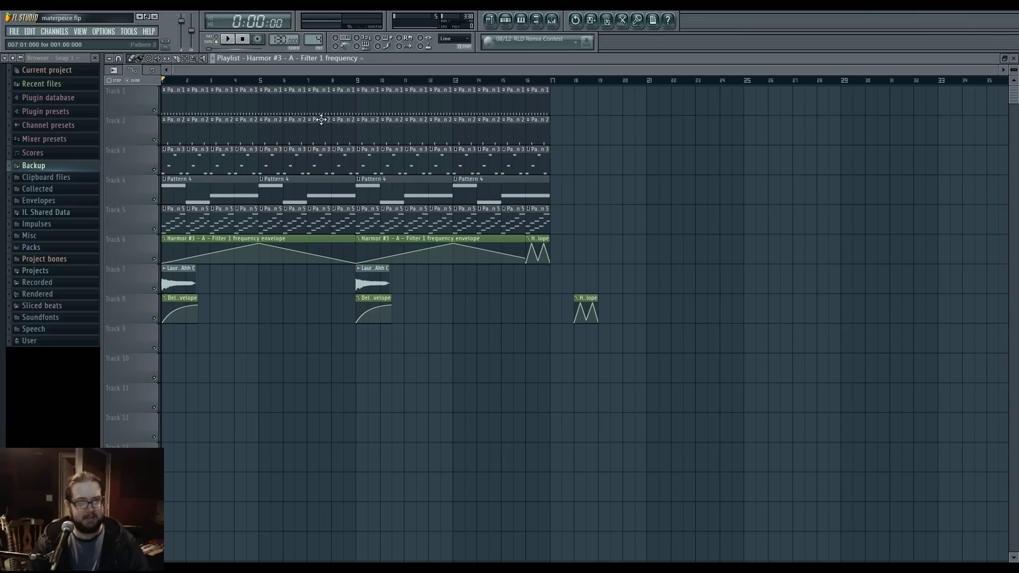
Examine the playlist's own snap options, keeping Main selected.
click(119, 58)
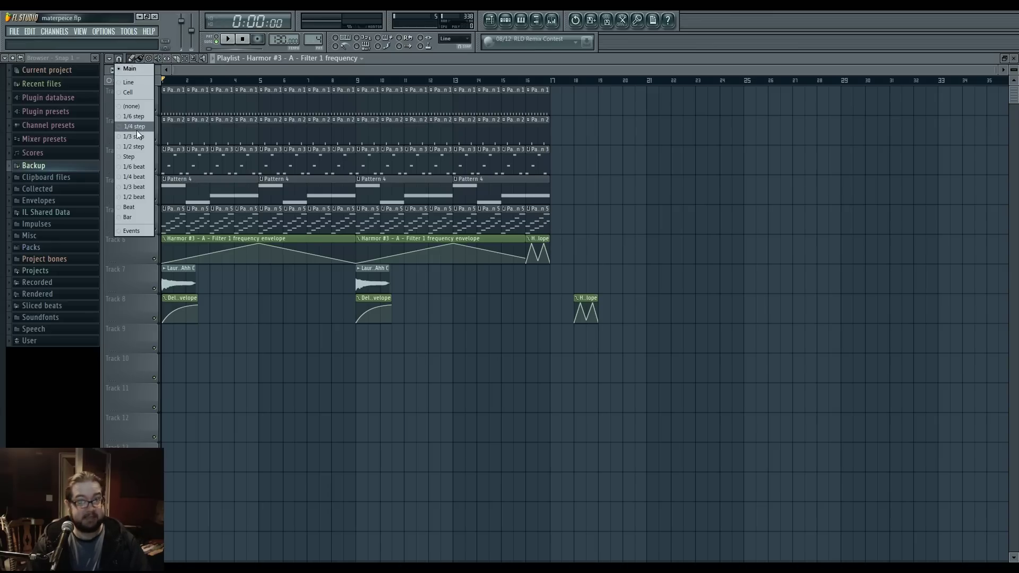
click(130, 68)
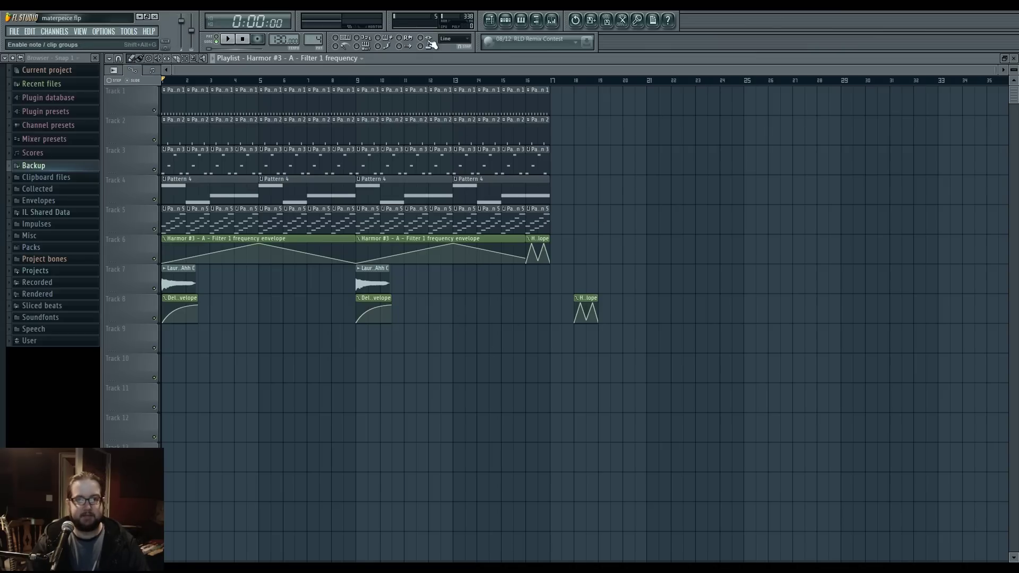
Examine how the Harmor #3 envelope clip on track 8 aligns with the grid lines around bar 18 at different zoom levels.
scroll(581, 341, up, 5)
scroll(463, 383, down, 3)
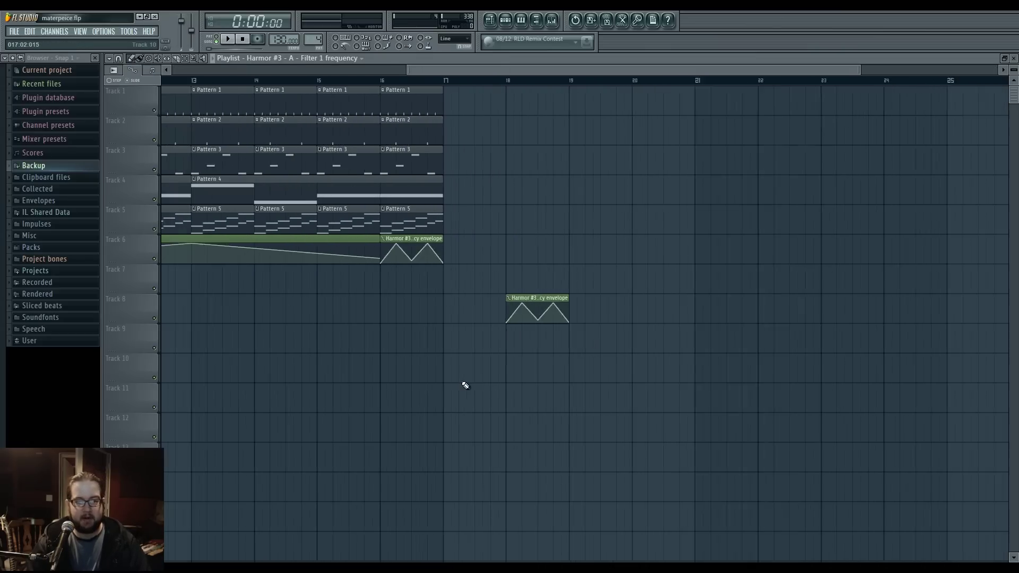
scroll(503, 366, up, 10)
scroll(336, 363, up, 3)
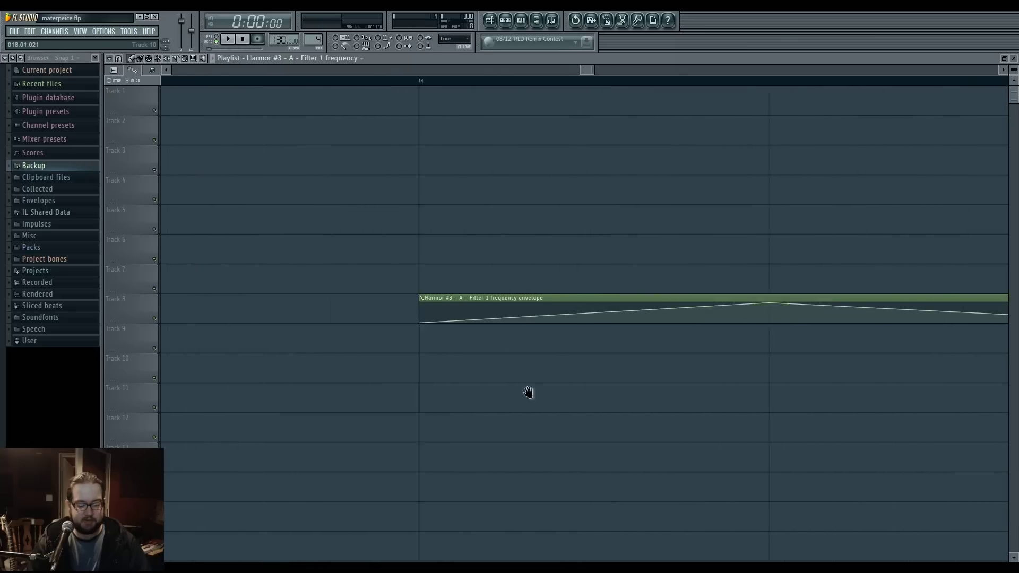
mouse_move(484, 297)
mouse_down()
mouse_move(444, 300)
mouse_move(493, 302)
mouse_move(482, 301)
mouse_up()
scroll(469, 370, down, 4)
scroll(463, 367, up, 1)
scroll(436, 361, up, 2)
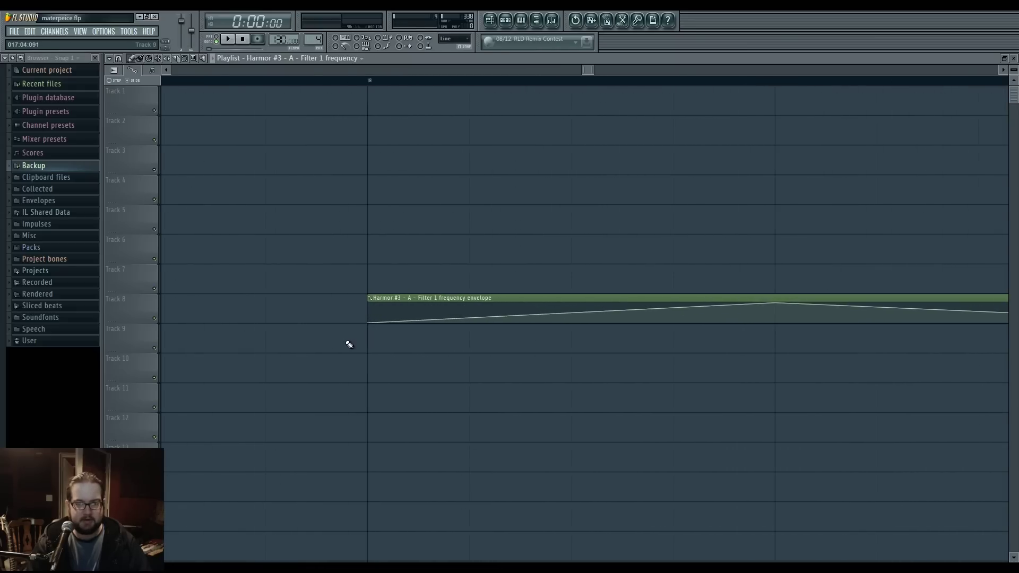
Delete the Harmor #3 filter envelope clip at bar 18 on track 8.
mouse_move(382, 296)
mouse_down()
mouse_move(352, 293)
mouse_move(382, 294)
mouse_up()
scroll(390, 322, down, 3)
scroll(389, 324, down, 8)
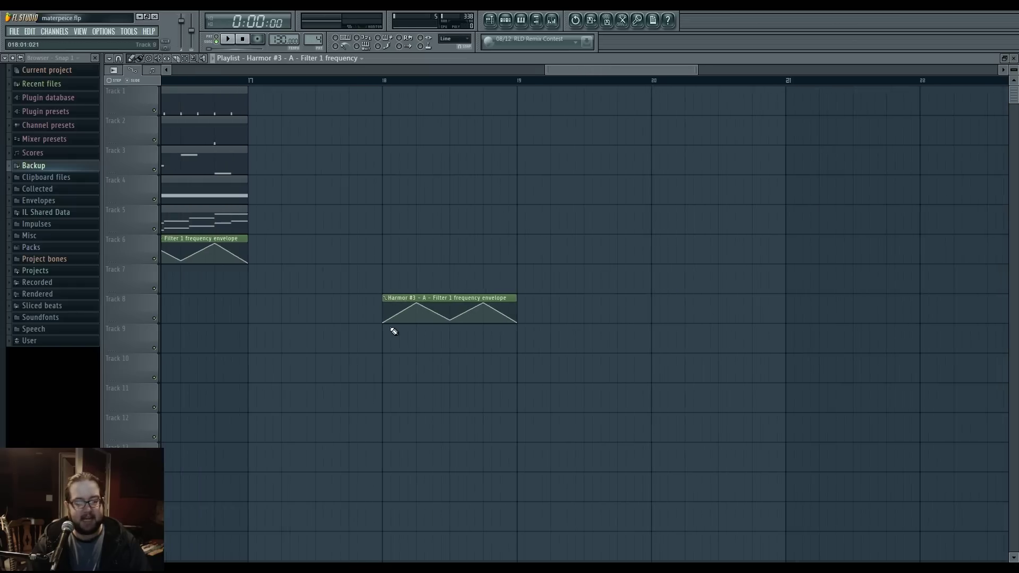
right_click(599, 317)
Examine the grid lines and clip starts around bar 9 at different zoom levels.
scroll(330, 405, up, 10)
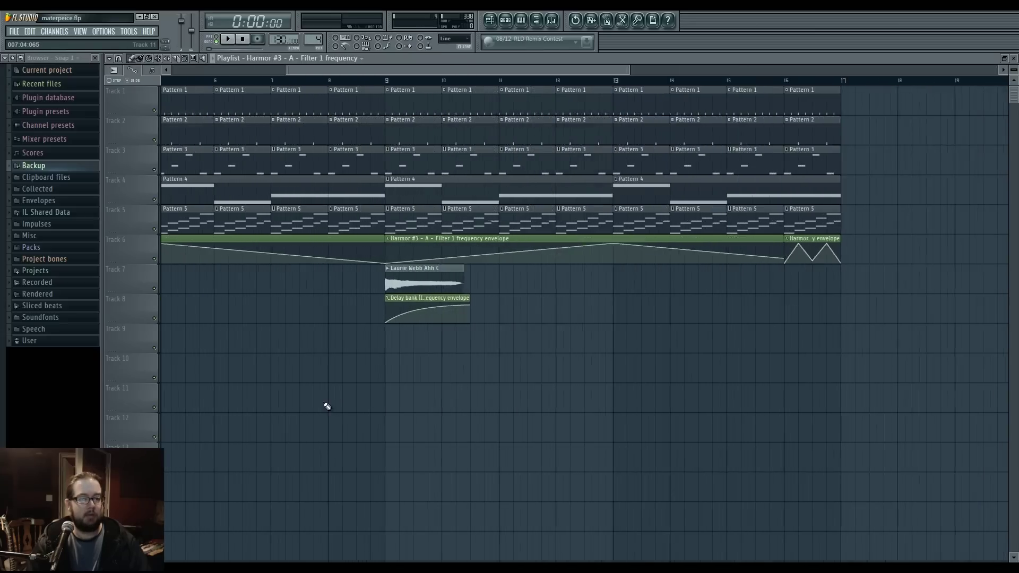
scroll(392, 374, up, 3)
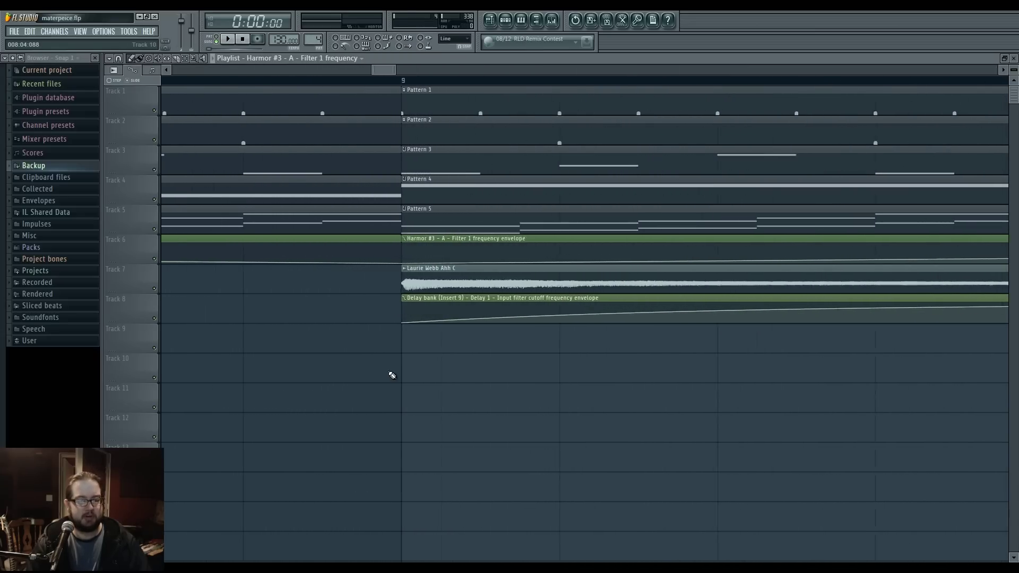
scroll(392, 341, down, 2)
scroll(392, 340, up, 2)
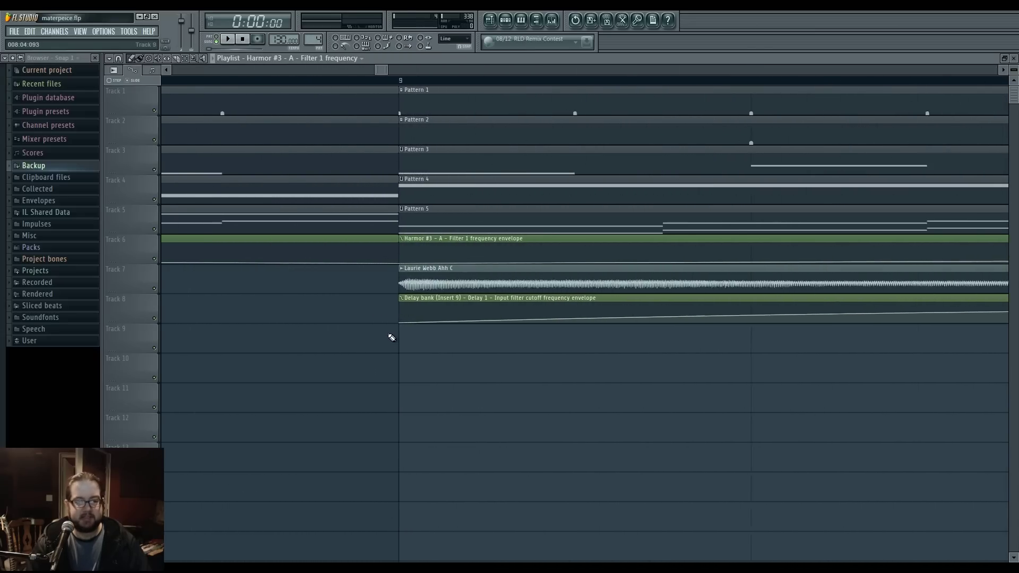
scroll(394, 342, down, 1)
scroll(392, 341, up, 1)
drag(392, 336, 487, 346)
Set the project's timebase (PPQ) to 960 in the project general settings and close the settings.
click(114, 32)
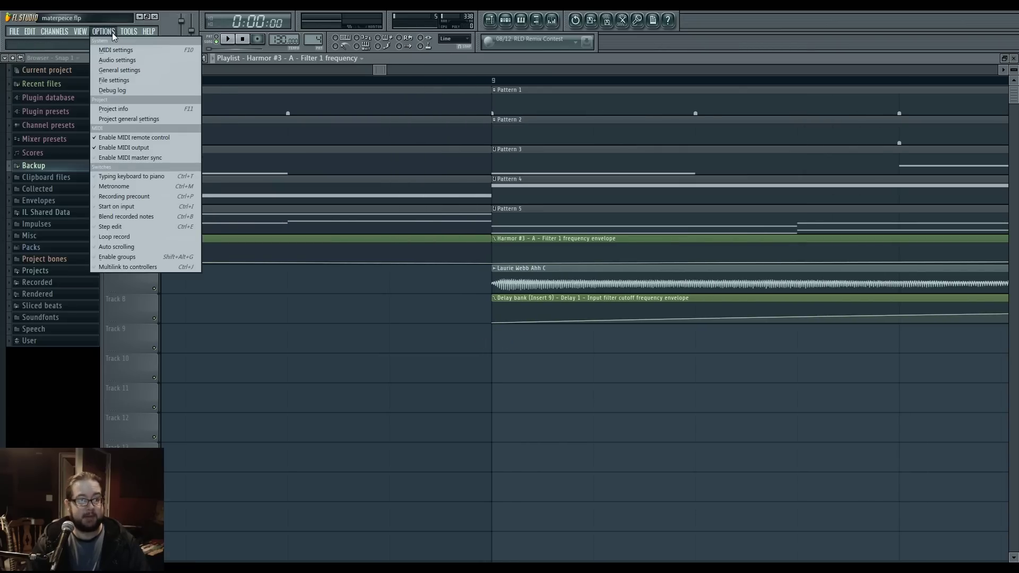
click(141, 80)
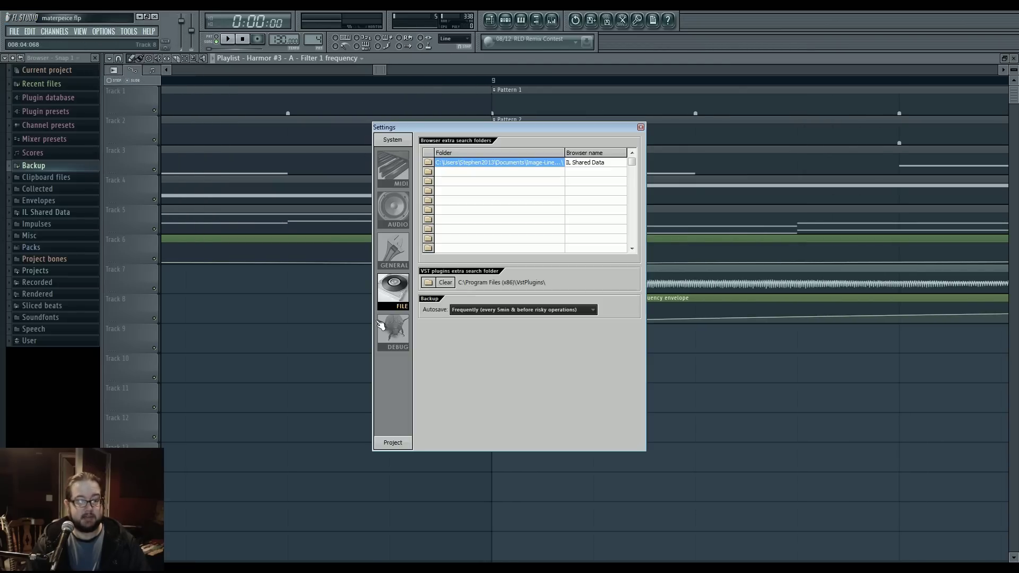
click(402, 444)
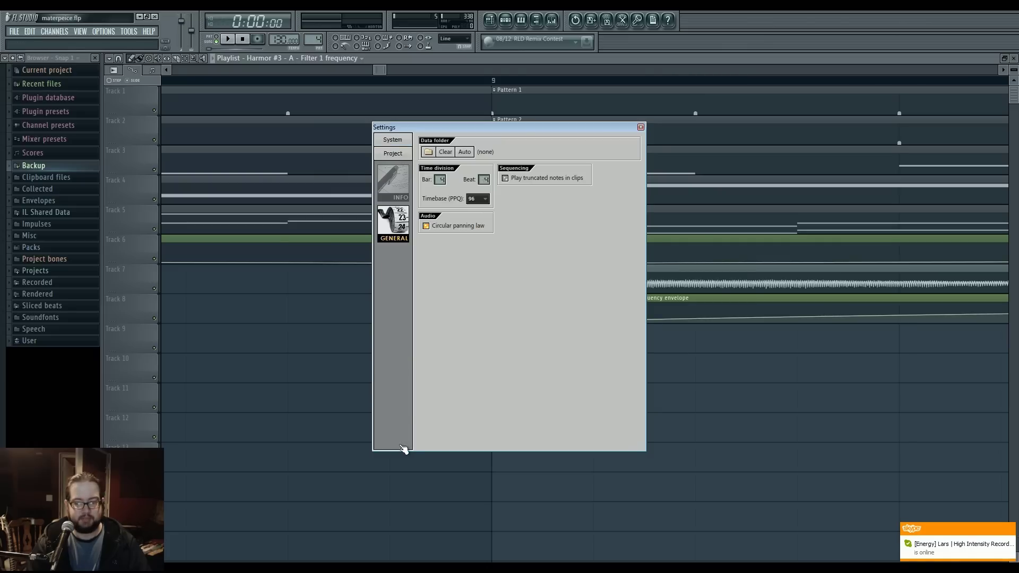
click(486, 199)
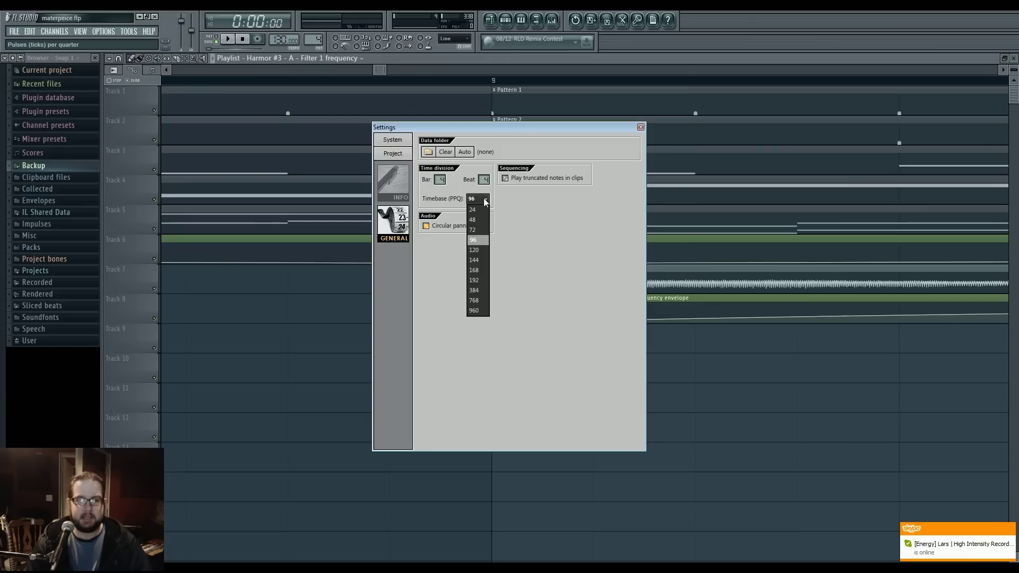
click(486, 311)
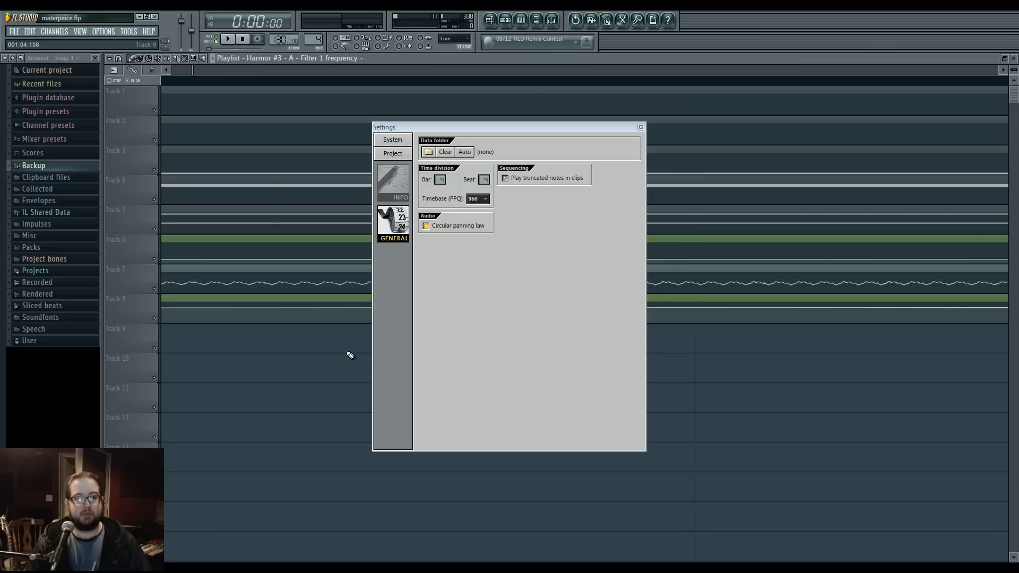
click(641, 127)
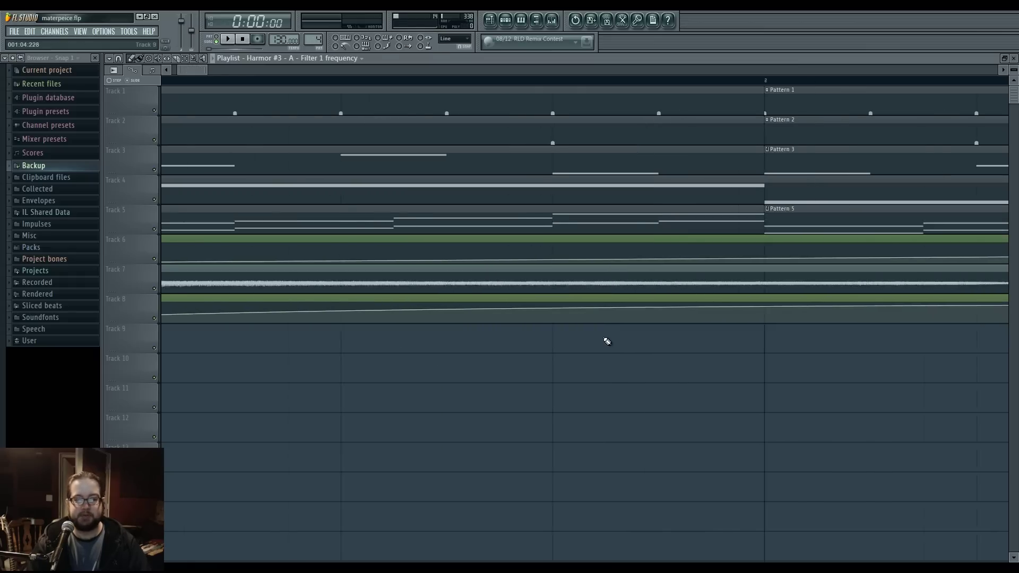
Examine how finely the playlist around bar 9 can be zoomed and divided with the new timebase.
scroll(607, 341, down, 3)
scroll(375, 312, up, 5)
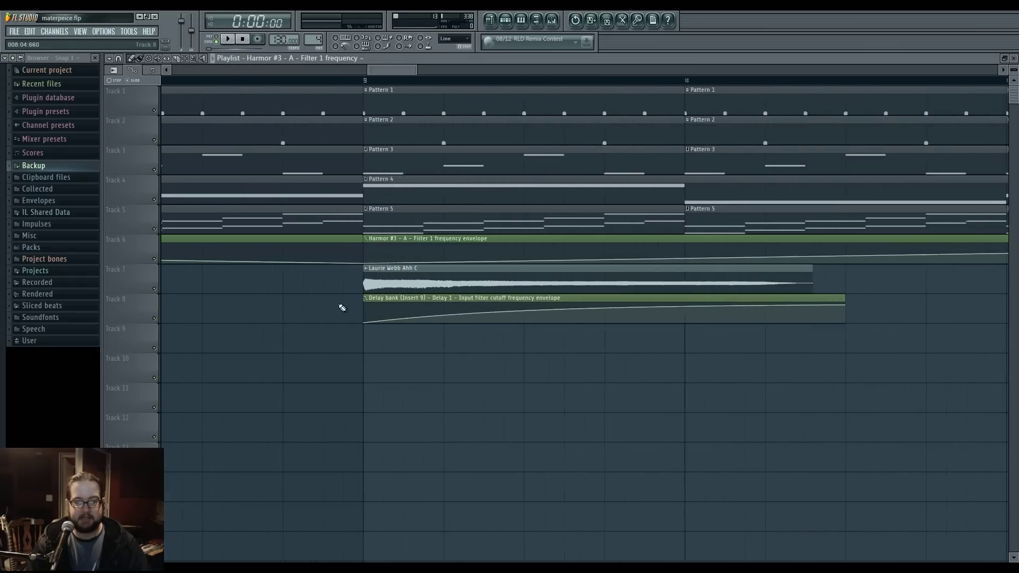
scroll(394, 314, up, 2)
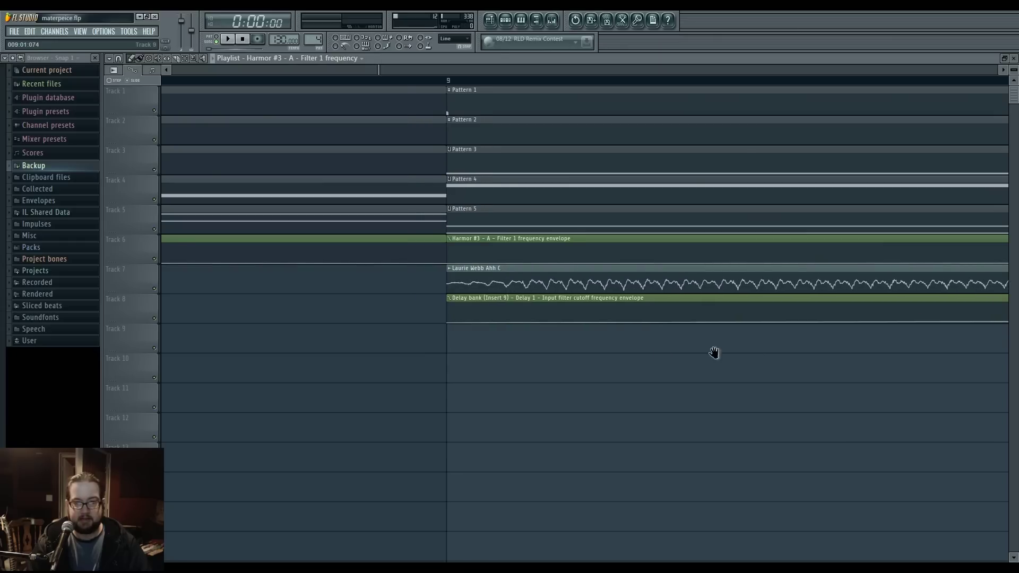
scroll(771, 348, up, 2)
mouse_move(505, 355)
mouse_down()
mouse_move(368, 354)
mouse_move(512, 357)
mouse_up()
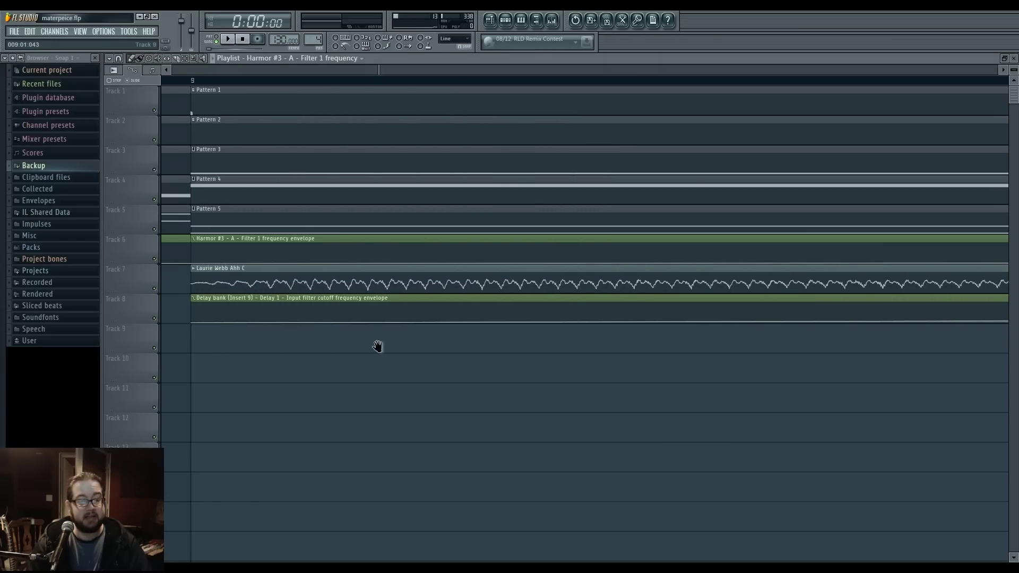
drag(368, 348, 531, 354)
scroll(531, 354, down, 4)
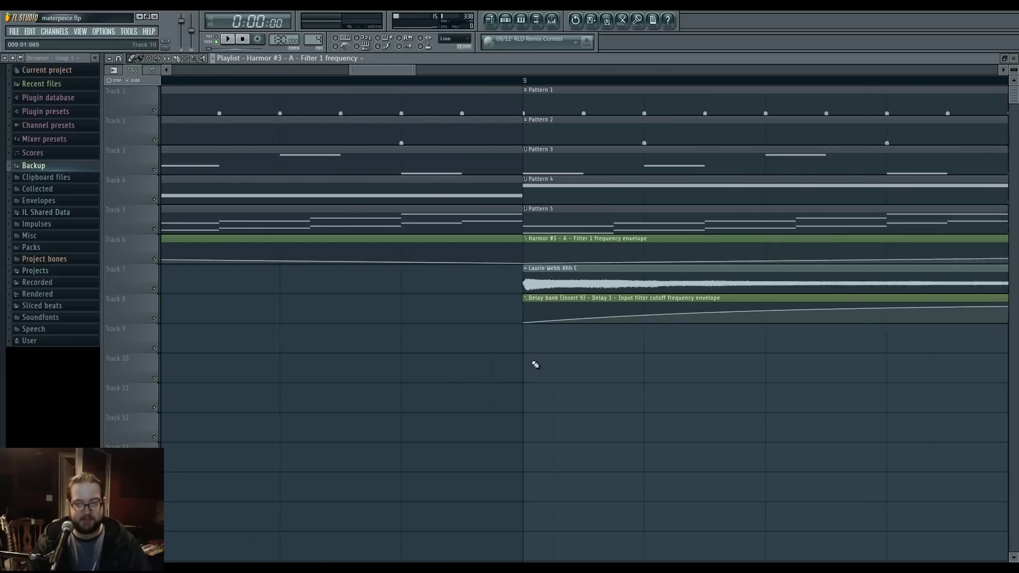
scroll(580, 353, right, 1)
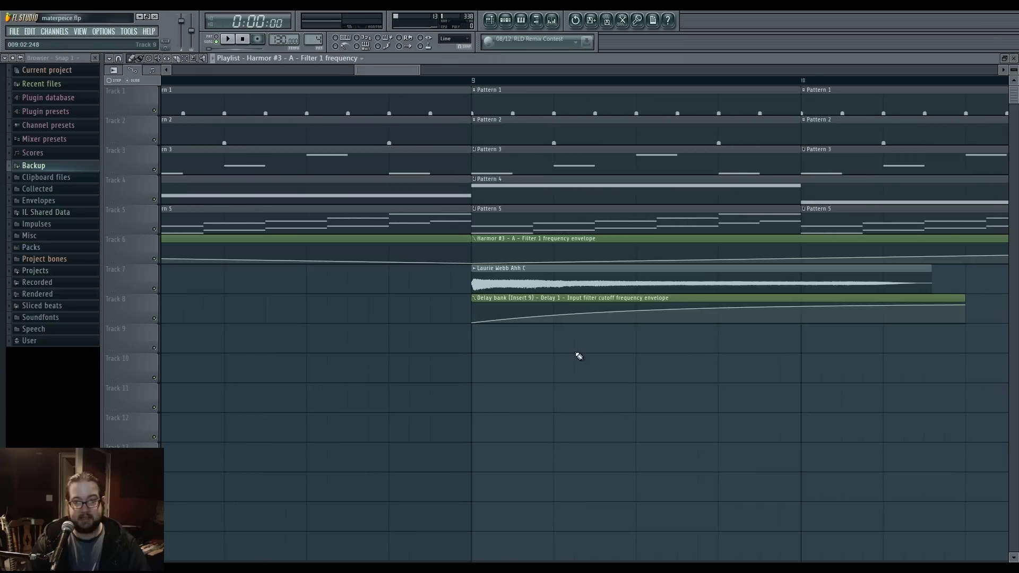
scroll(573, 352, down, 3)
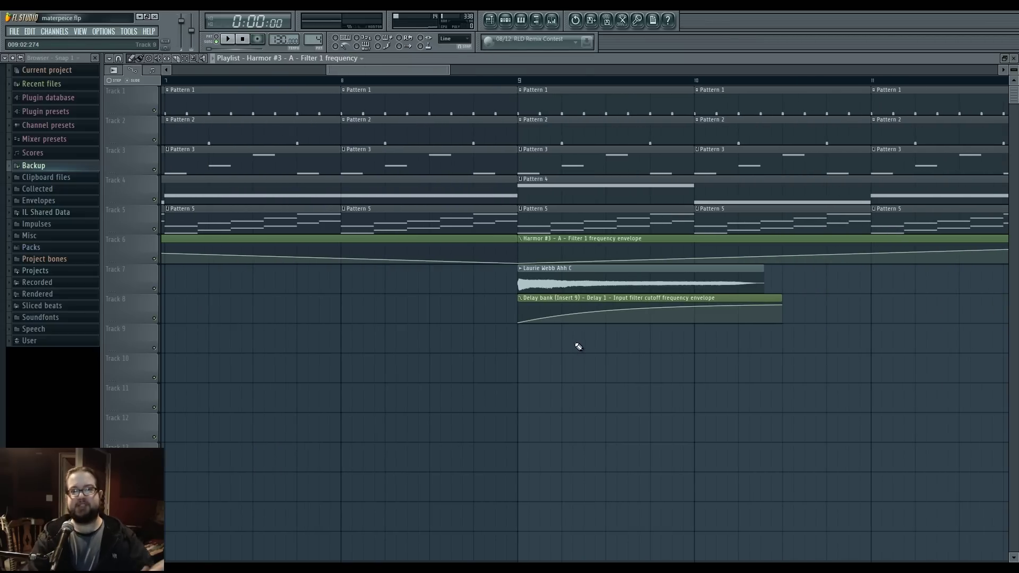
scroll(578, 347, up, 5)
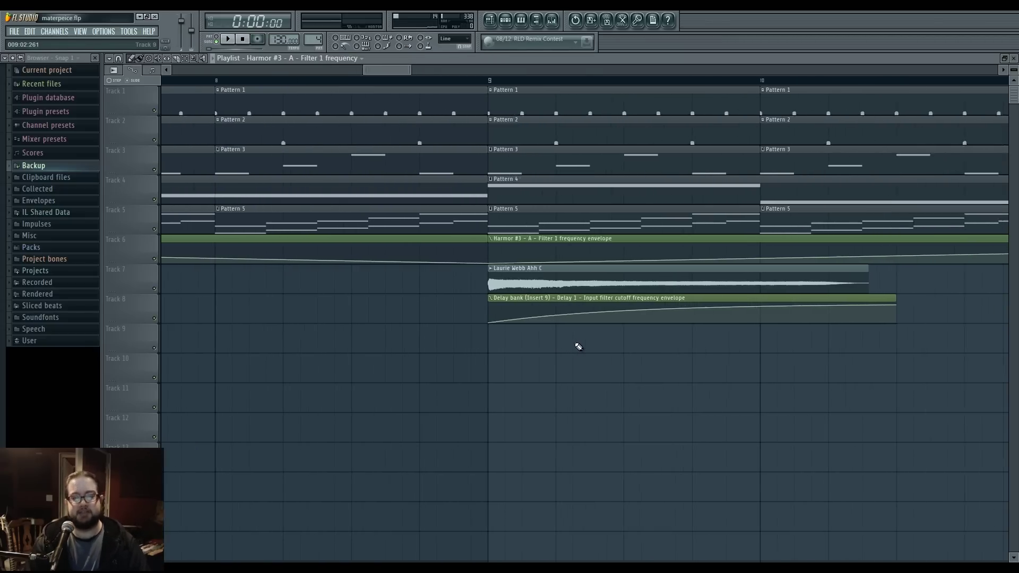
scroll(393, 391, up, 3)
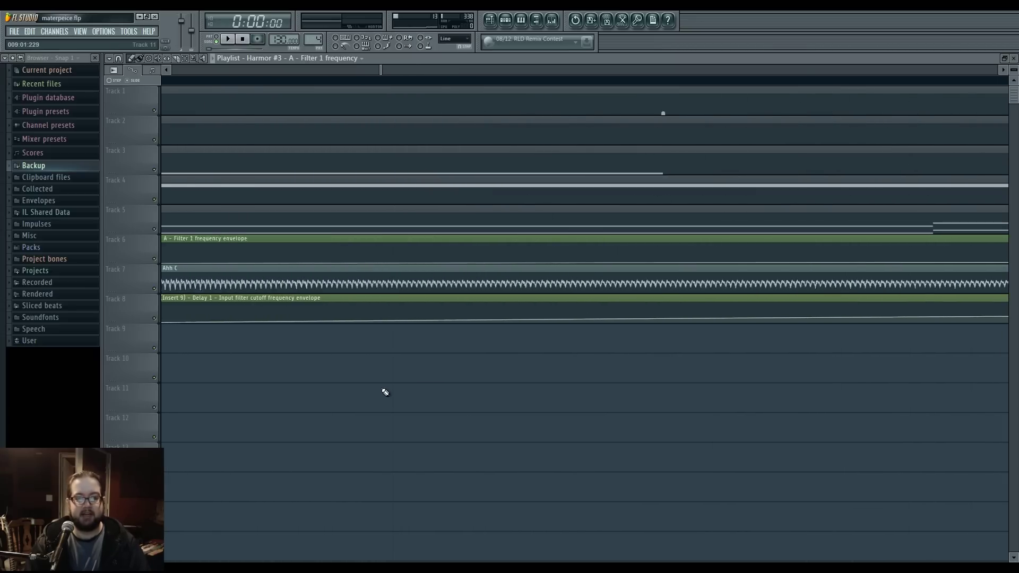
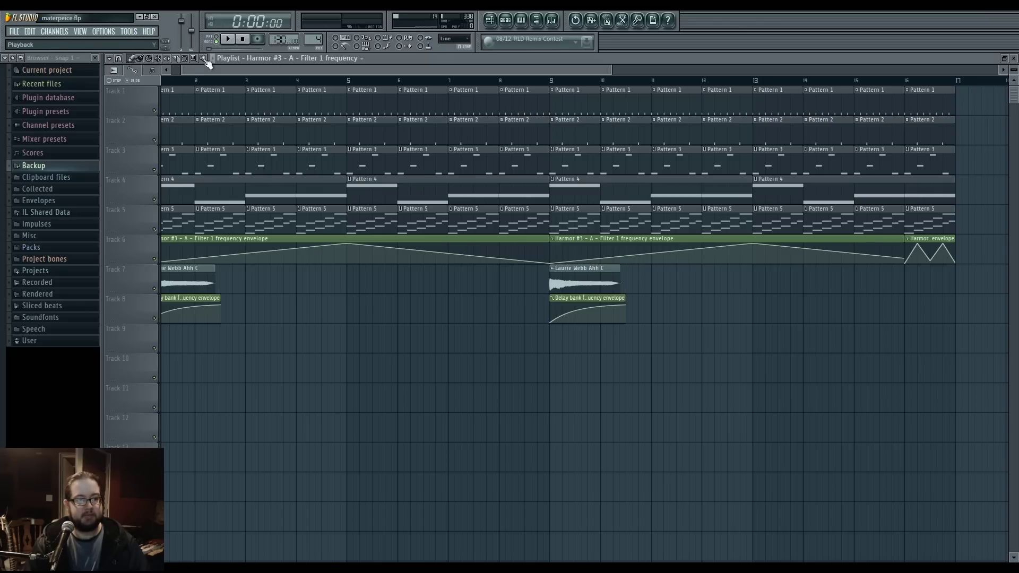
Use the Zoom tool to examine the pattern clips on tracks 1 to 3 around bar 8 up close and from afar.
right_click(443, 326)
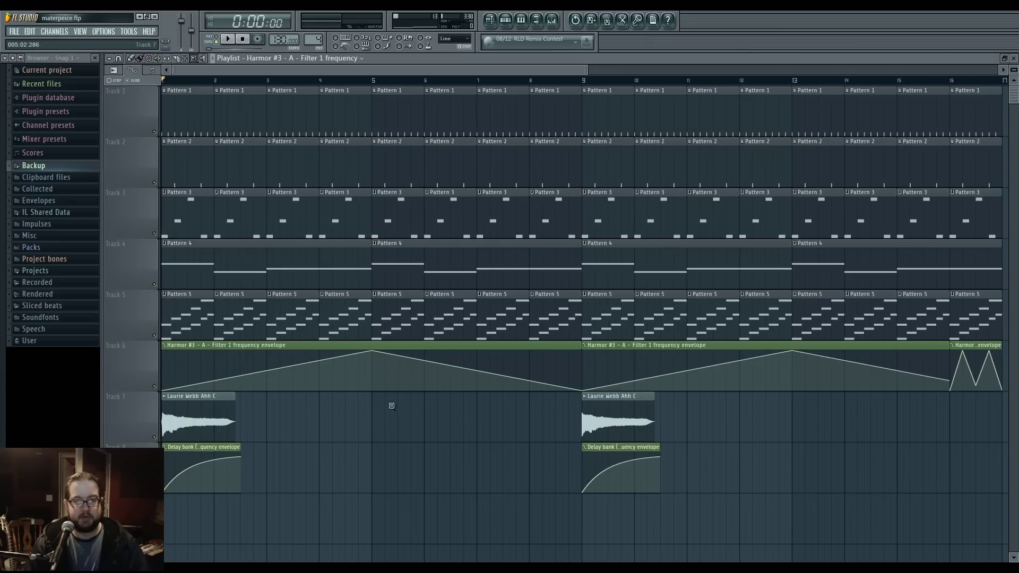
drag(391, 431, 800, 91)
drag(346, 94, 553, 117)
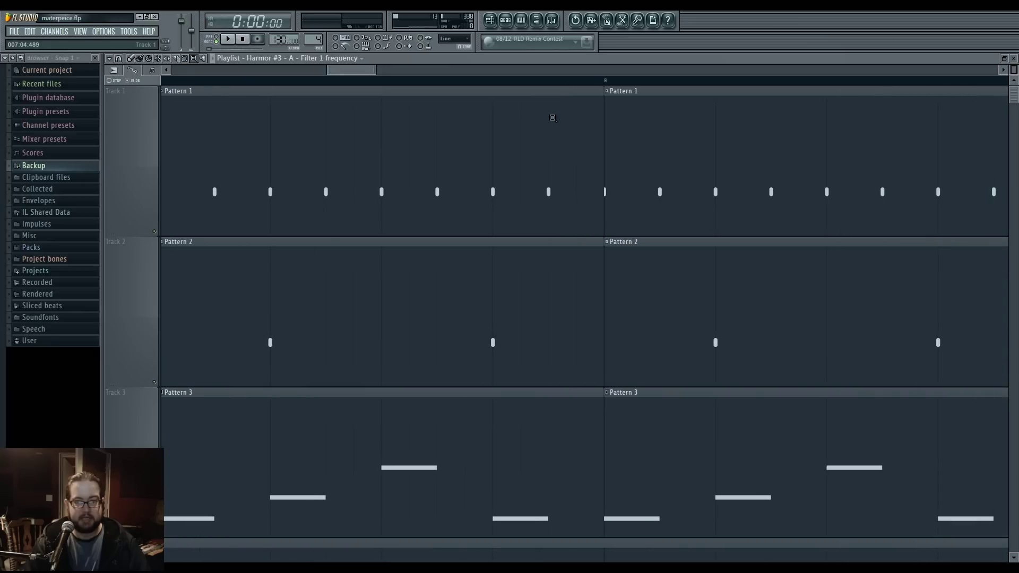
drag(512, 169, 488, 254)
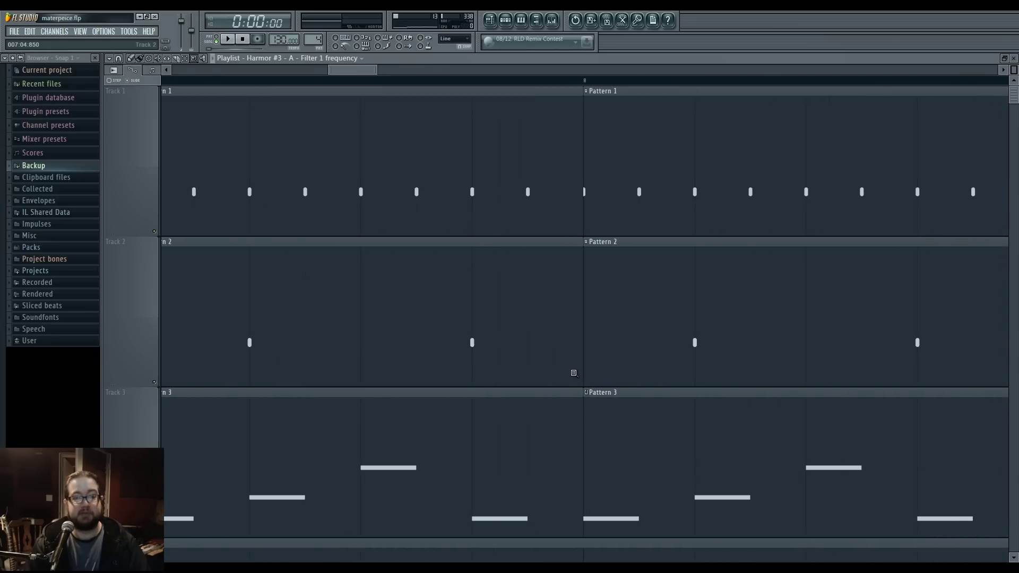
scroll(568, 375, down, 5)
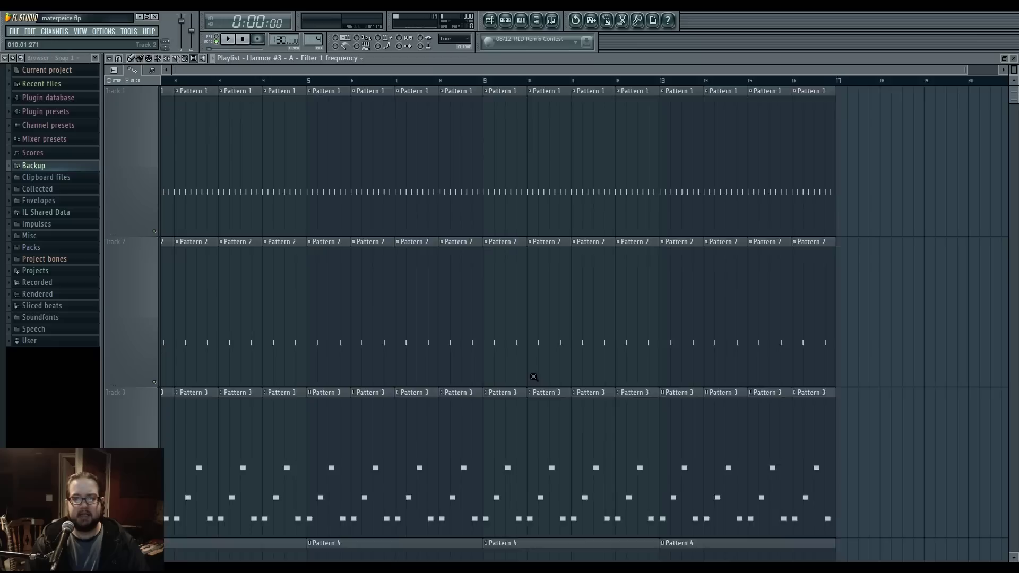
scroll(492, 391, down, 2)
scroll(405, 310, down, 5)
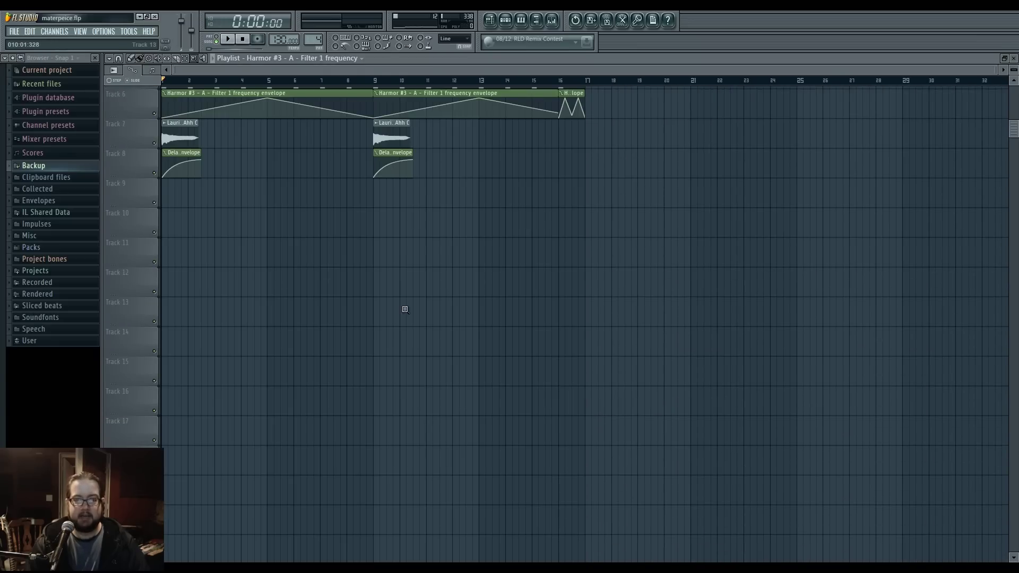
Examine the audio and envelope clips starting at bar 9 on tracks 6 to 8 up close, and return to the whole arrangement.
scroll(428, 238, up, 4)
click(373, 242)
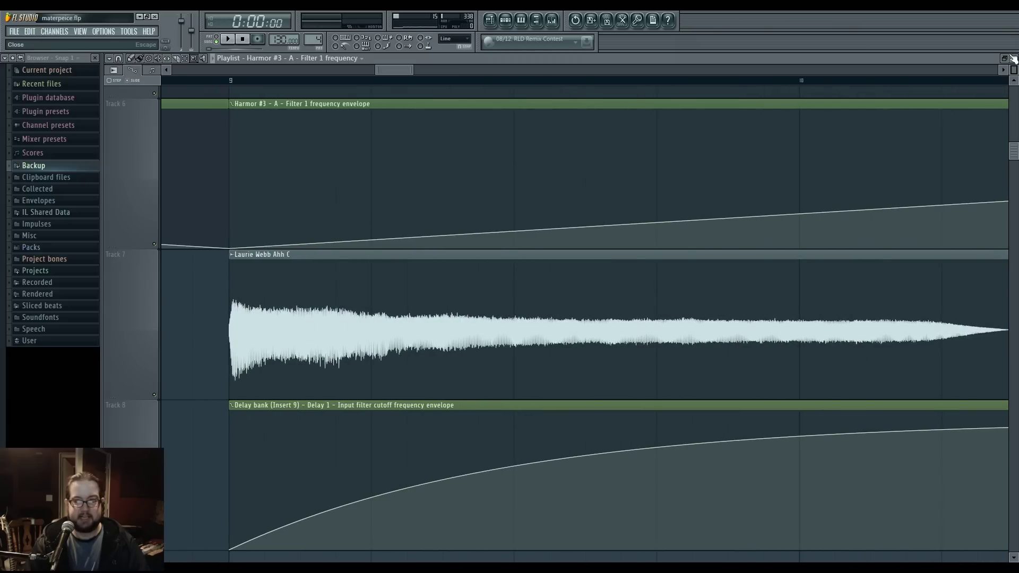
drag(1014, 72, 897, 87)
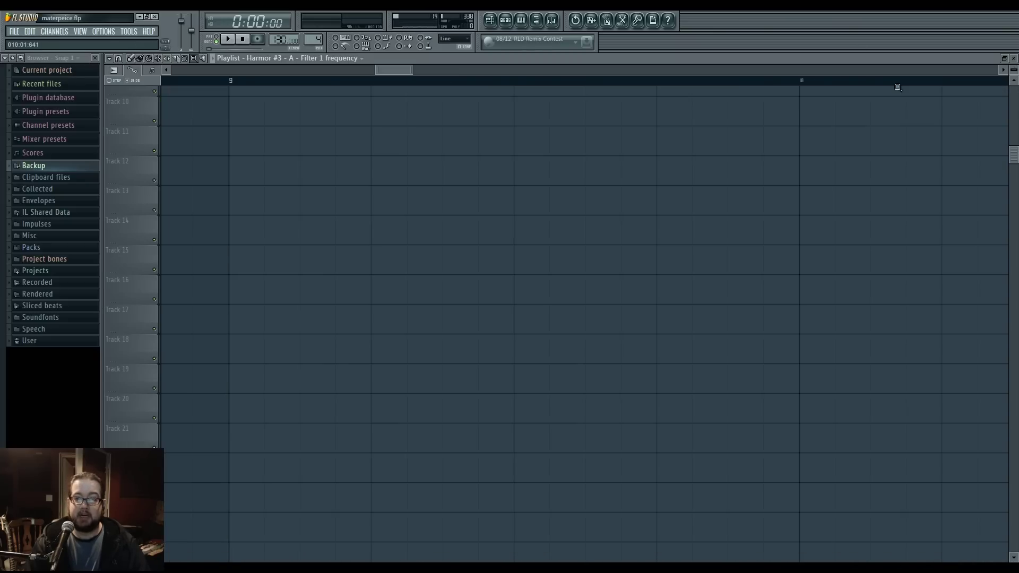
right_click(392, 157)
scroll(406, 279, up, 3)
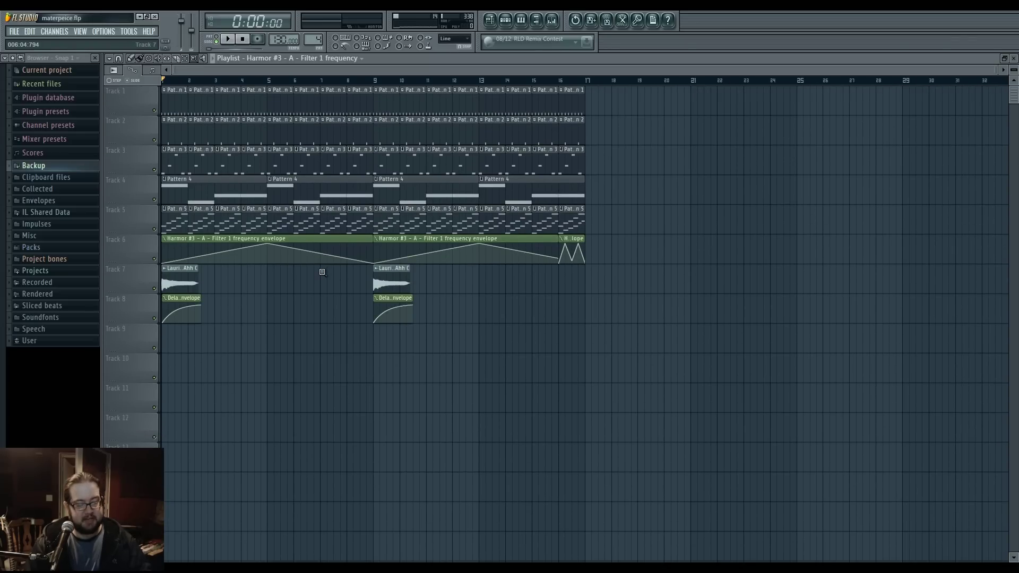
Switch to the Paint tool and examine the arrangement around bar 9 at several horizontal zoom levels and scroll positions.
click(140, 59)
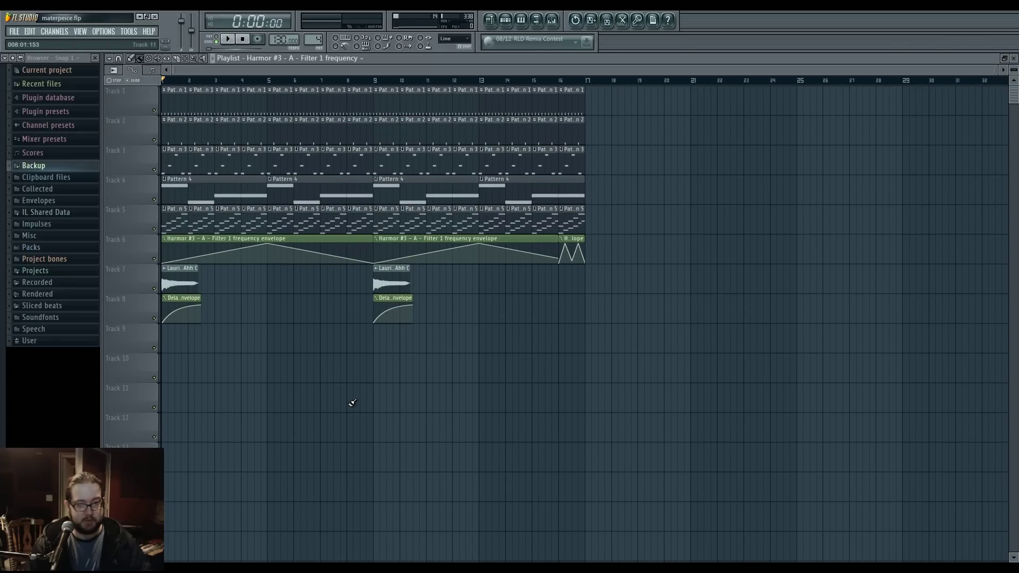
scroll(361, 397, up, 5)
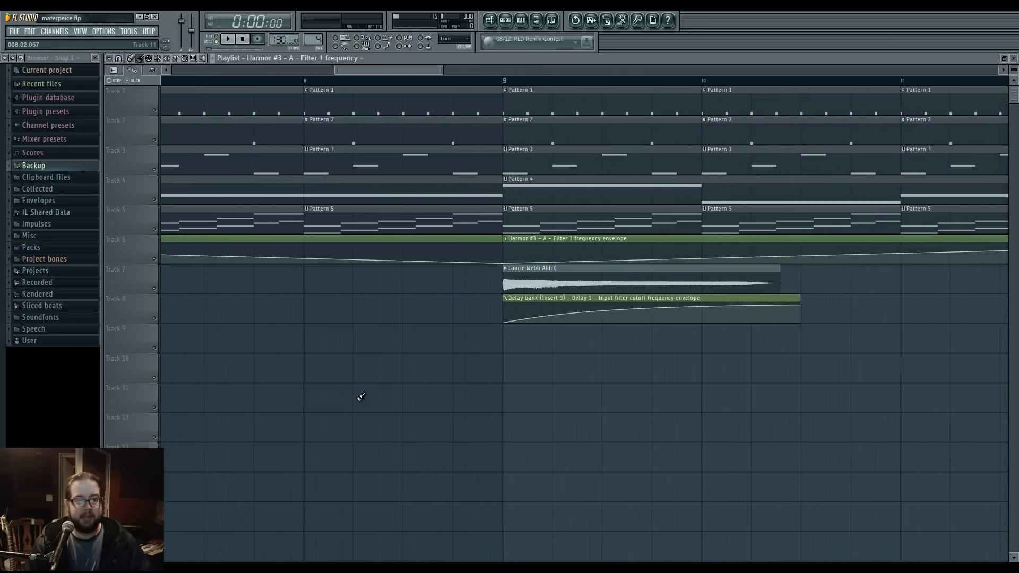
scroll(361, 397, down, 5)
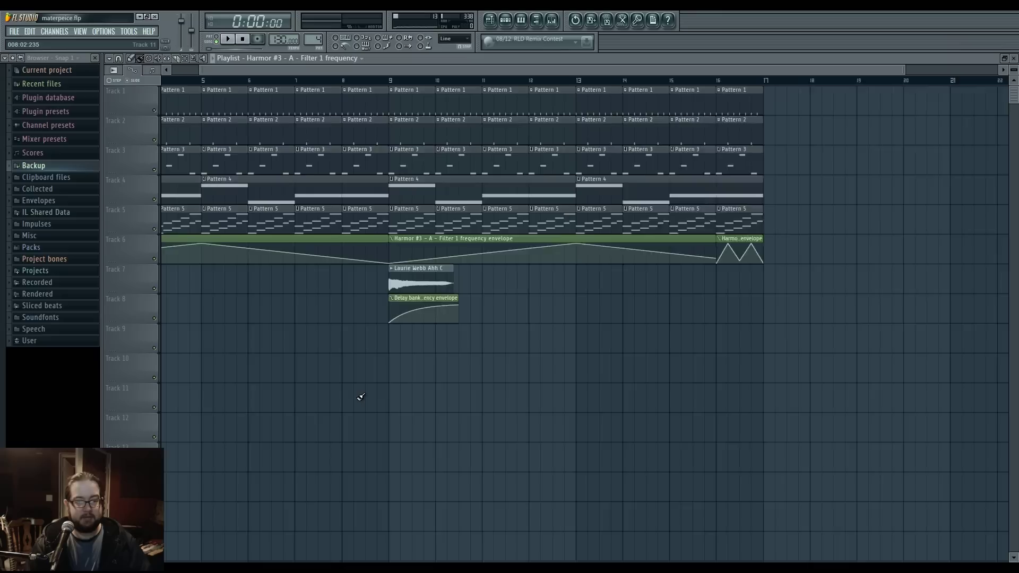
scroll(361, 397, down, 3)
scroll(362, 397, up, 4)
scroll(361, 397, down, 5)
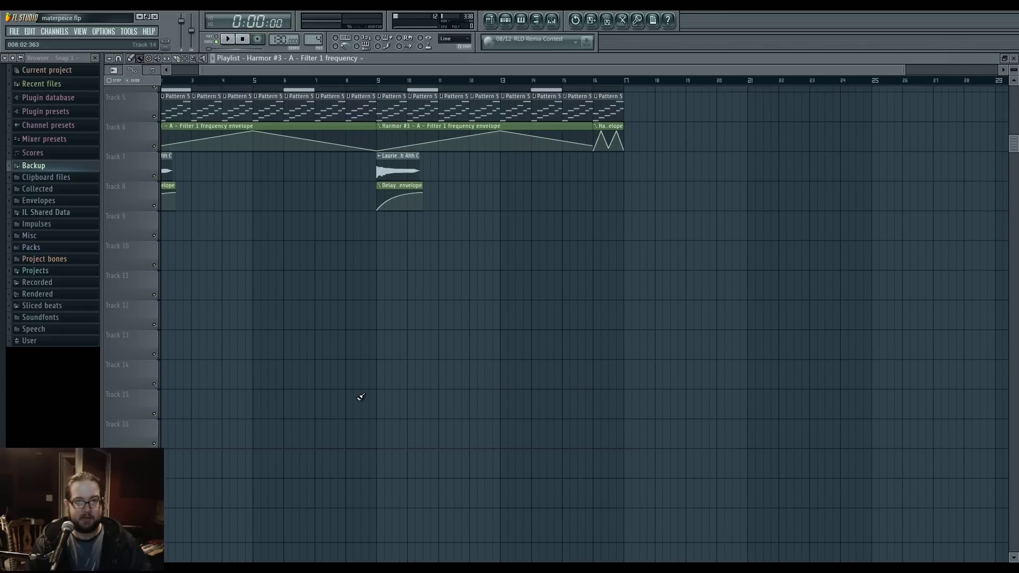
scroll(361, 397, up, 5)
scroll(361, 397, up, 1)
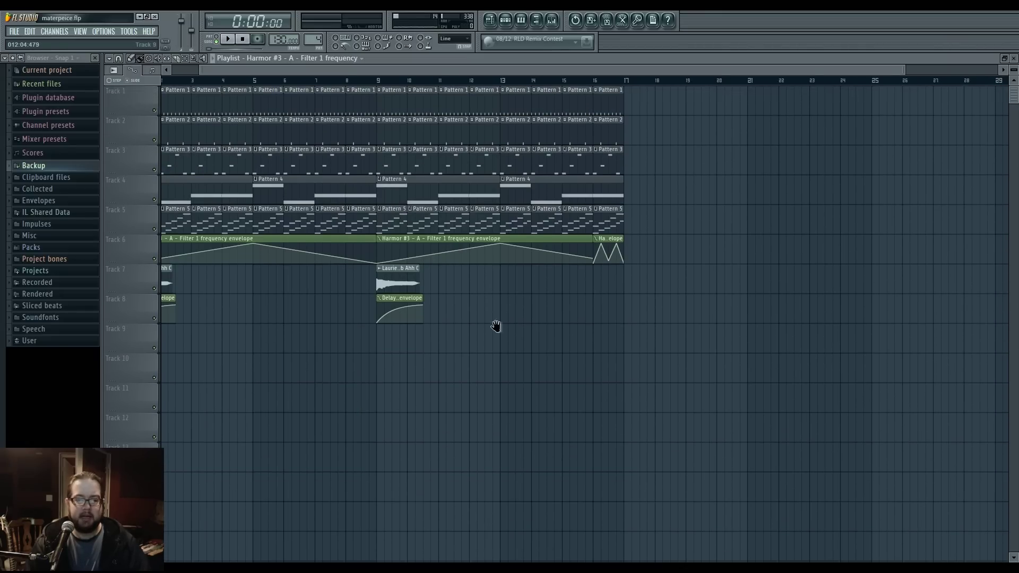
drag(385, 393, 546, 372)
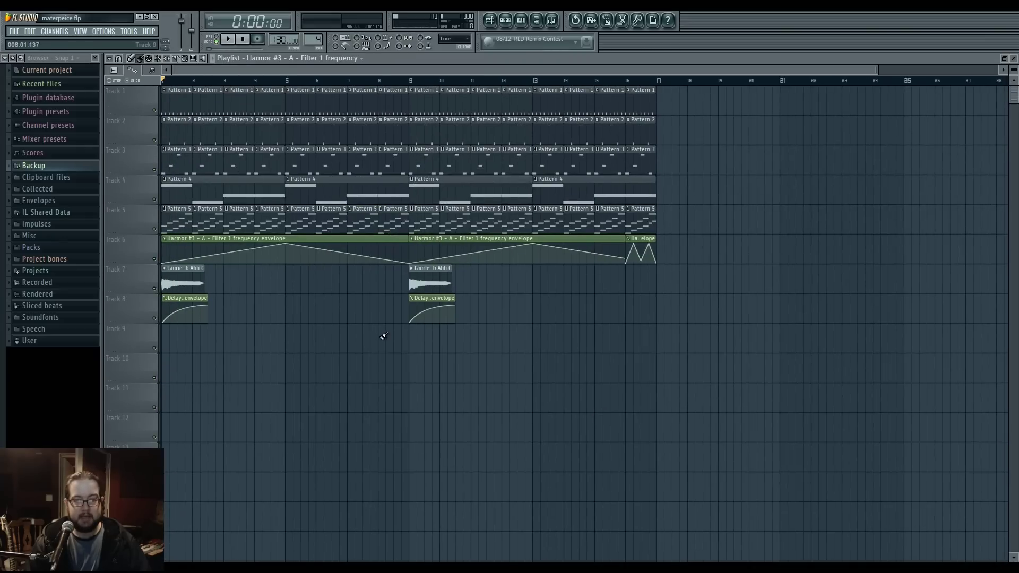
Try different playlist track heights and leave the tracks slightly shorter so more of them fit in view.
scroll(388, 345, up, 5)
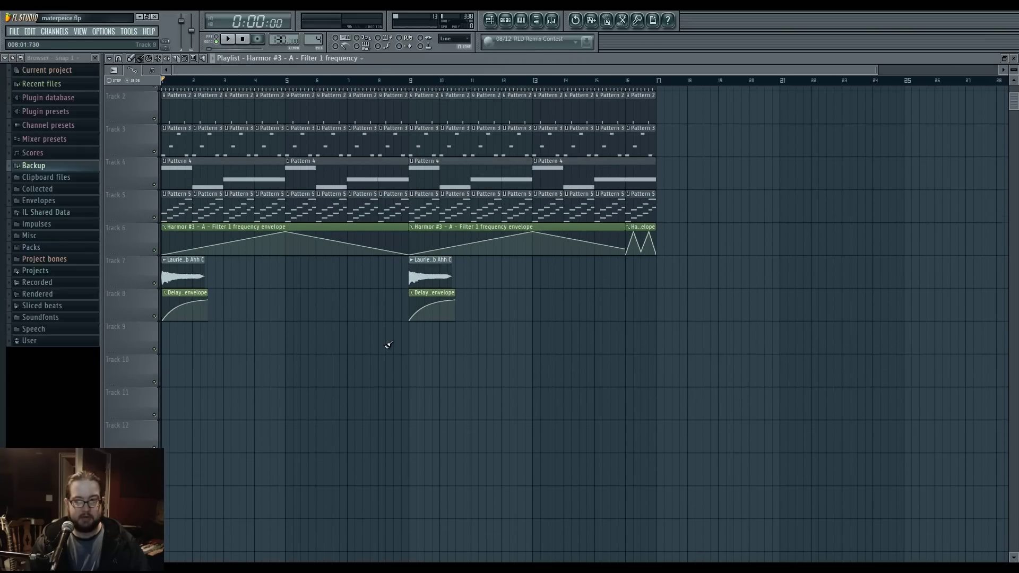
scroll(388, 346, up, 2)
scroll(389, 346, down, 4)
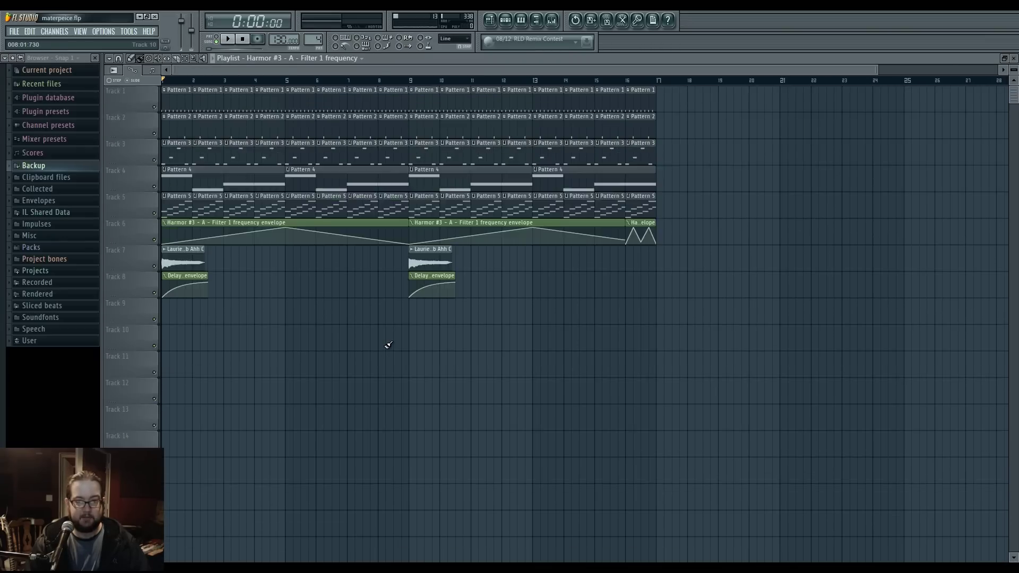
Examine the clips between bars 3 and 17 at different horizontal zoom levels, finishing with the whole arrangement in view.
scroll(388, 345, up, 5)
scroll(388, 345, down, 4)
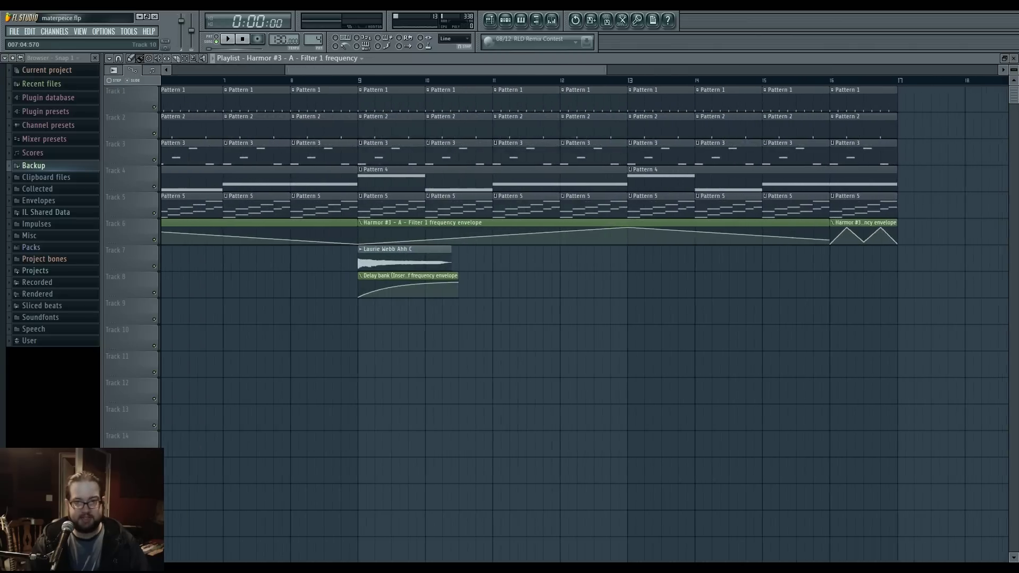
scroll(585, 324, down, 3)
scroll(585, 324, up, 4)
scroll(585, 324, down, 5)
scroll(584, 324, up, 4)
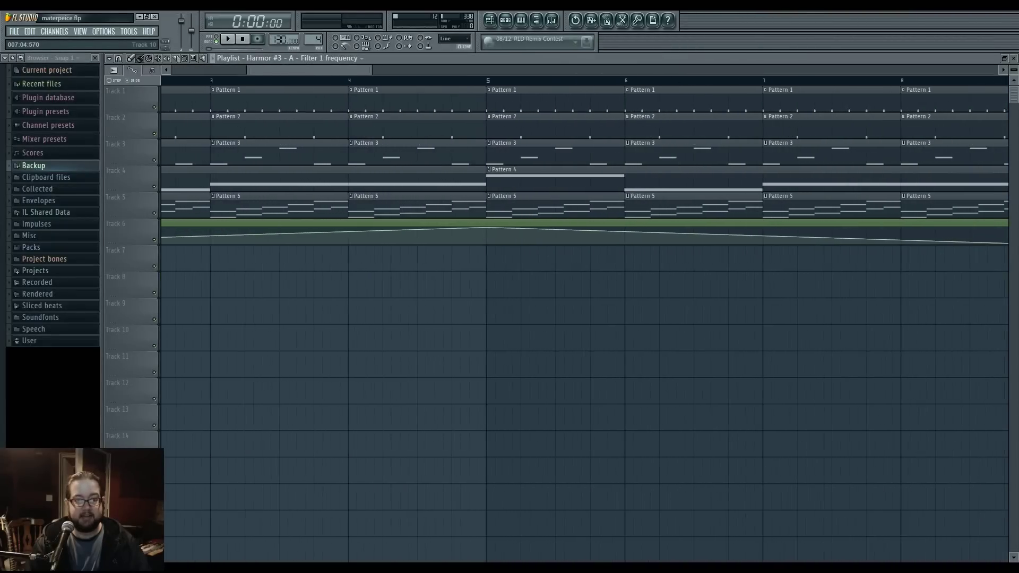
scroll(375, 393, up, 1)
scroll(375, 393, down, 5)
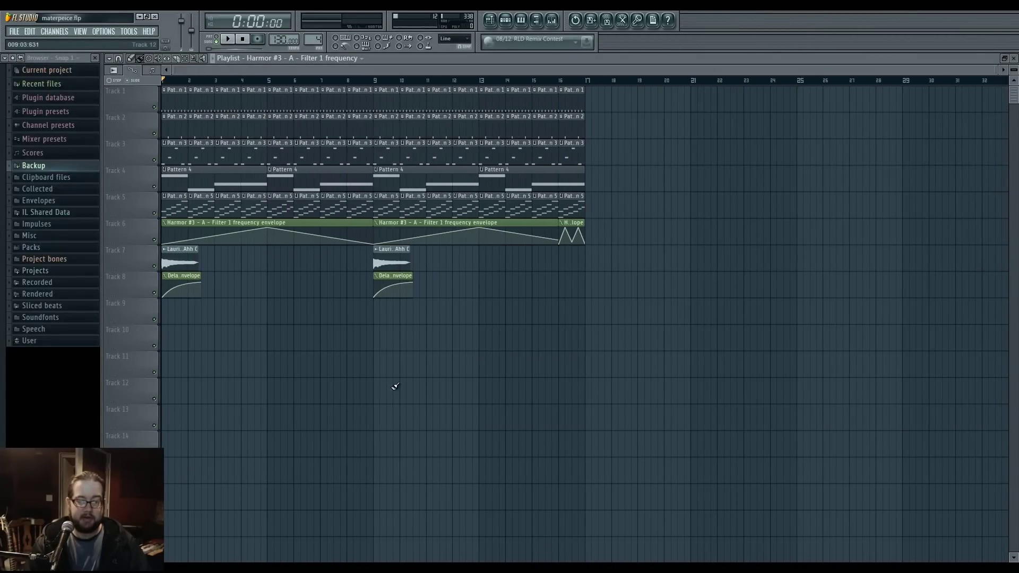
Examine how horizontal zooming follows the pointer by zooming in and out around bar 14 and around bar 4.
scroll(528, 260, up, 5)
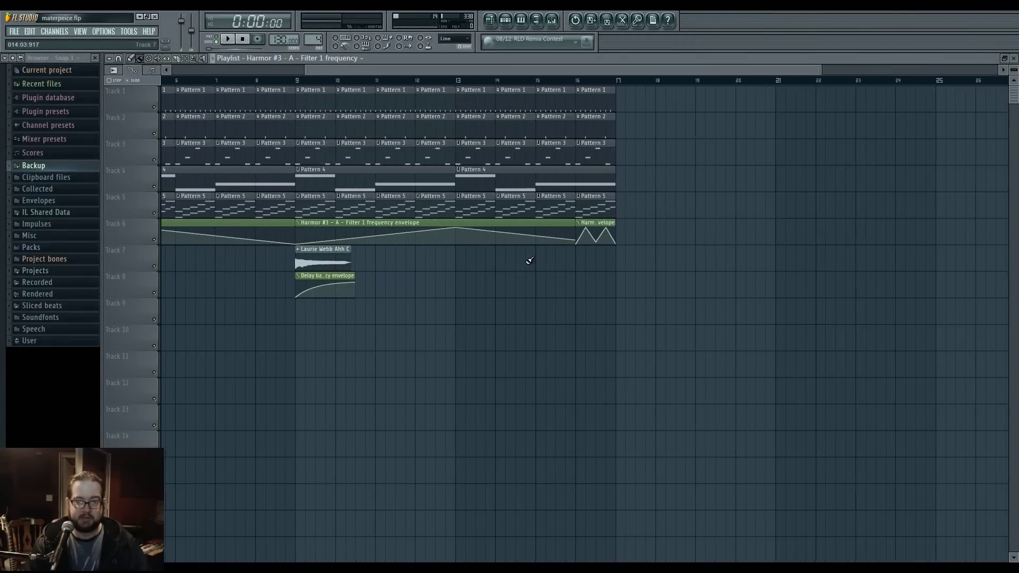
scroll(528, 260, down, 4)
scroll(528, 260, up, 1)
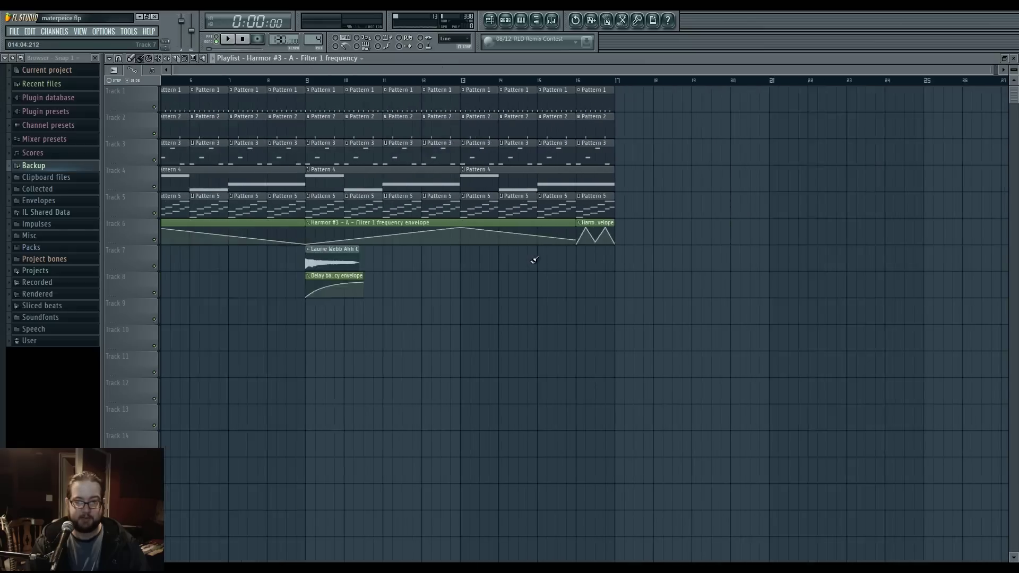
scroll(529, 260, down, 2)
scroll(261, 287, up, 5)
scroll(261, 284, up, 4)
scroll(261, 284, down, 6)
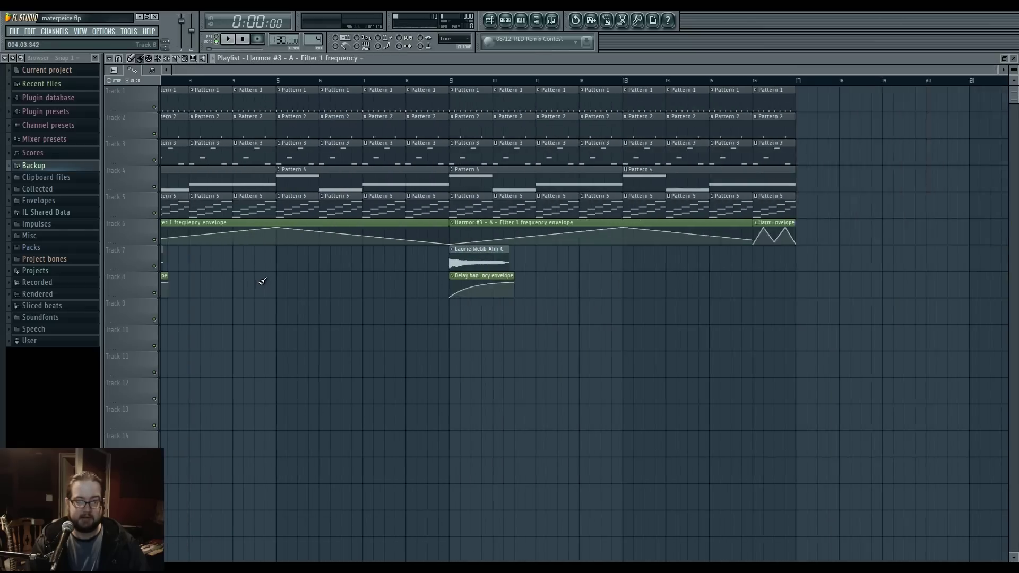
scroll(262, 282, up, 6)
scroll(263, 282, down, 8)
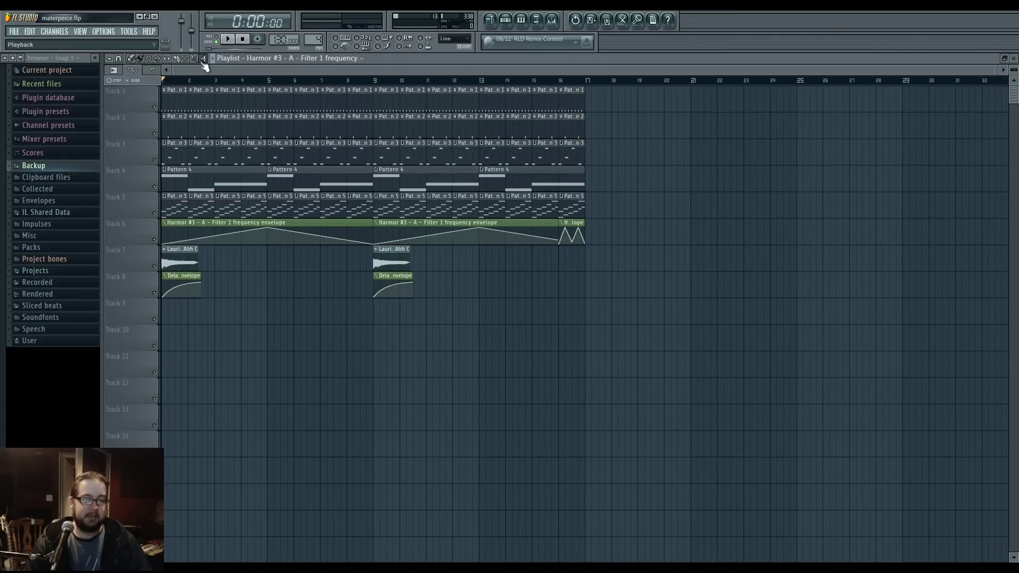
Audition the Pattern 2 clip at bar 11 with the Playback tool, and the Pattern 4 and Pattern 5 clips below it.
click(437, 124)
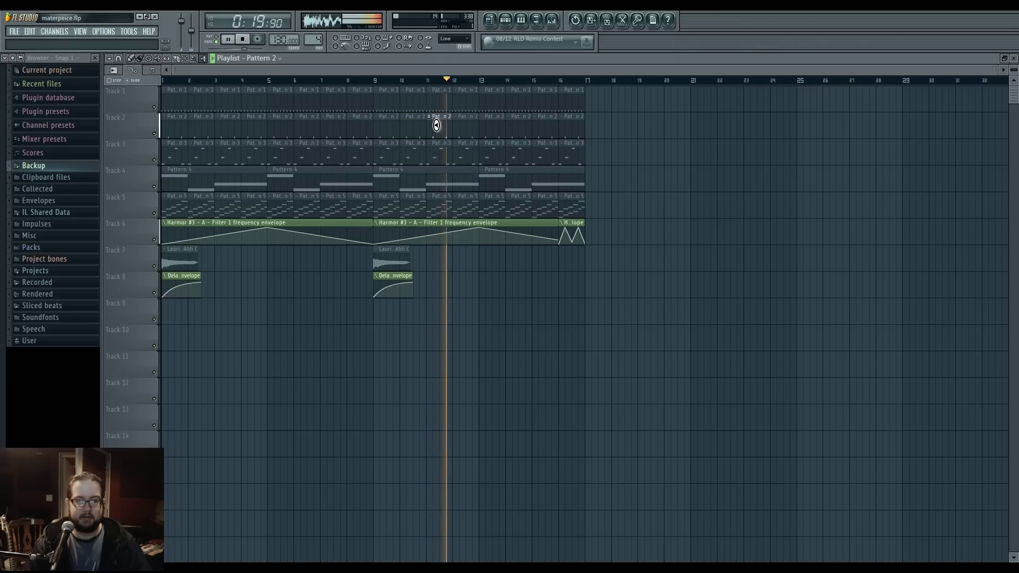
drag(437, 125, 437, 121)
drag(419, 182, 327, 205)
click(552, 204)
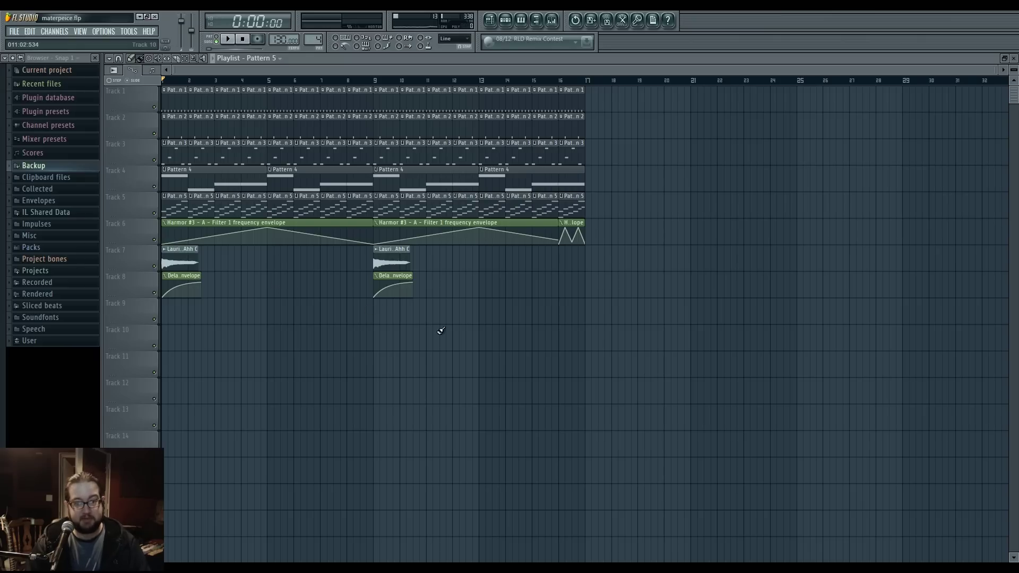
mouse_move(426, 332)
mouse_down()
mouse_move(387, 250)
mouse_move(398, 82)
mouse_up()
mouse_move(396, 355)
mouse_down()
mouse_move(390, 173)
mouse_move(404, 74)
mouse_move(373, 100)
mouse_up()
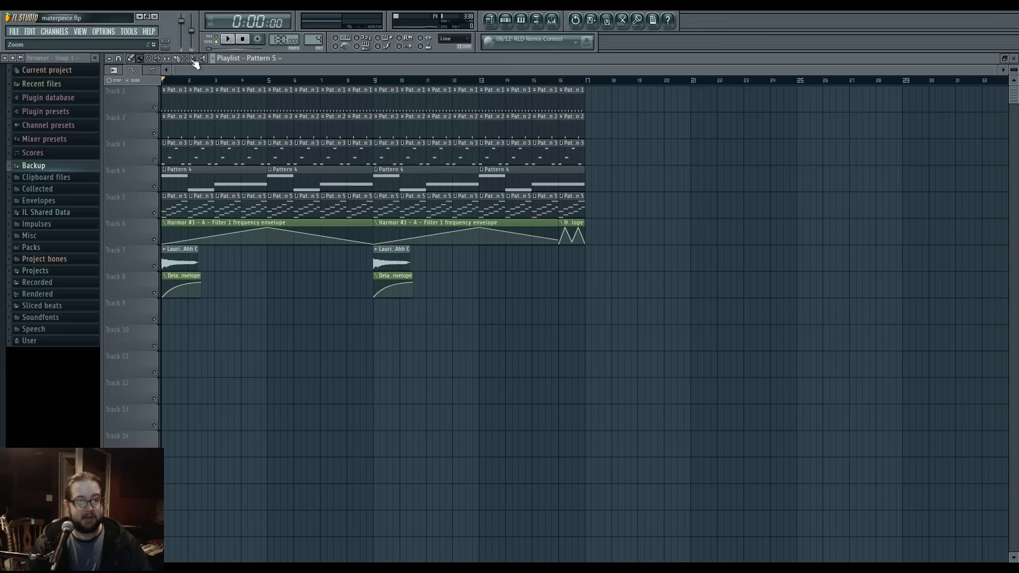
Audition the Pattern 2 clips around bar 3 and the vocal audio clip at bar 9 on track 7 with the Playback tool.
click(239, 129)
click(227, 128)
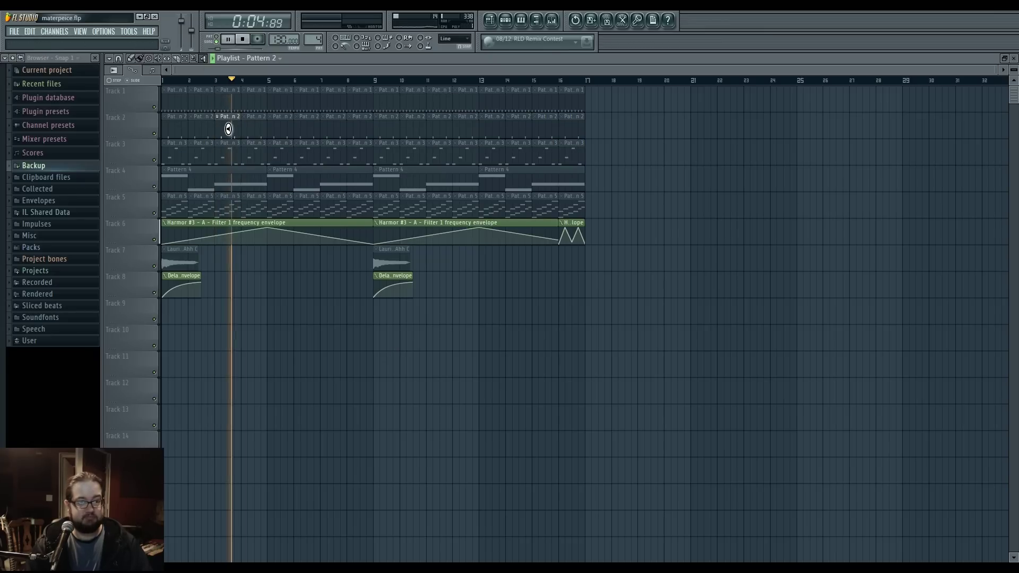
click(212, 132)
drag(212, 132, 212, 131)
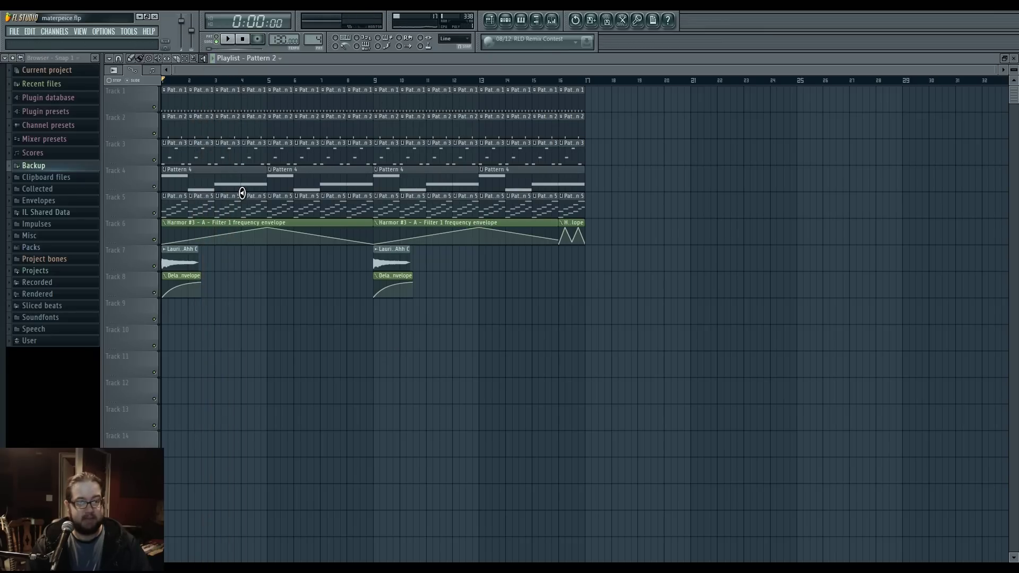
drag(398, 257, 384, 259)
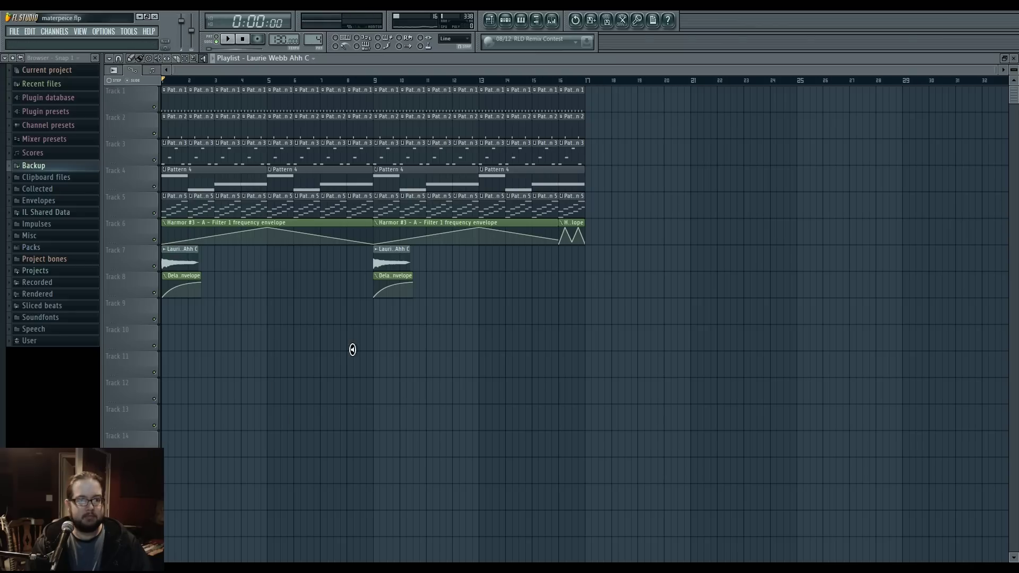
Compare the options of the audio, automation and pattern clip focus modes, finishing with the focus on automation clips.
click(115, 70)
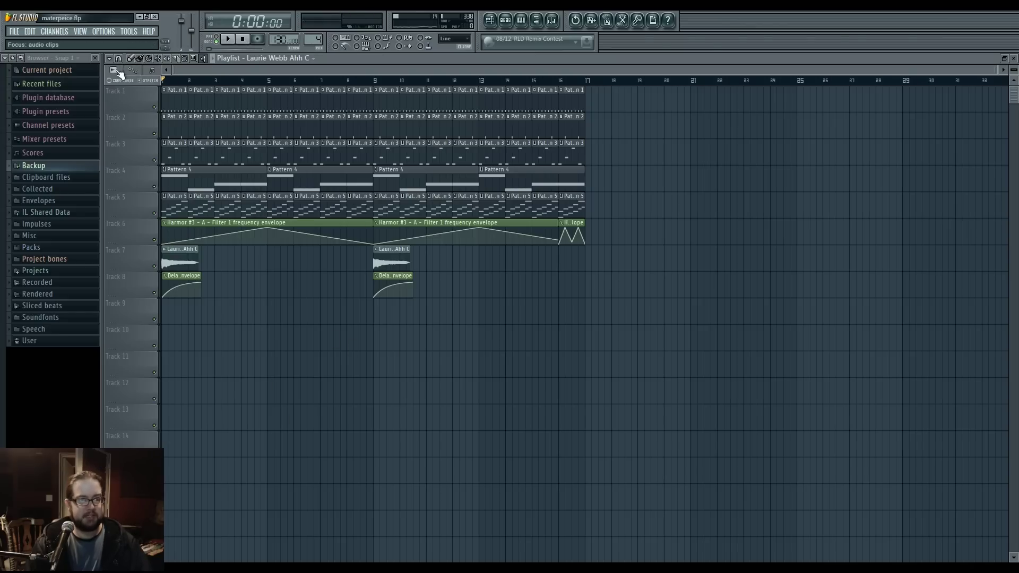
click(133, 71)
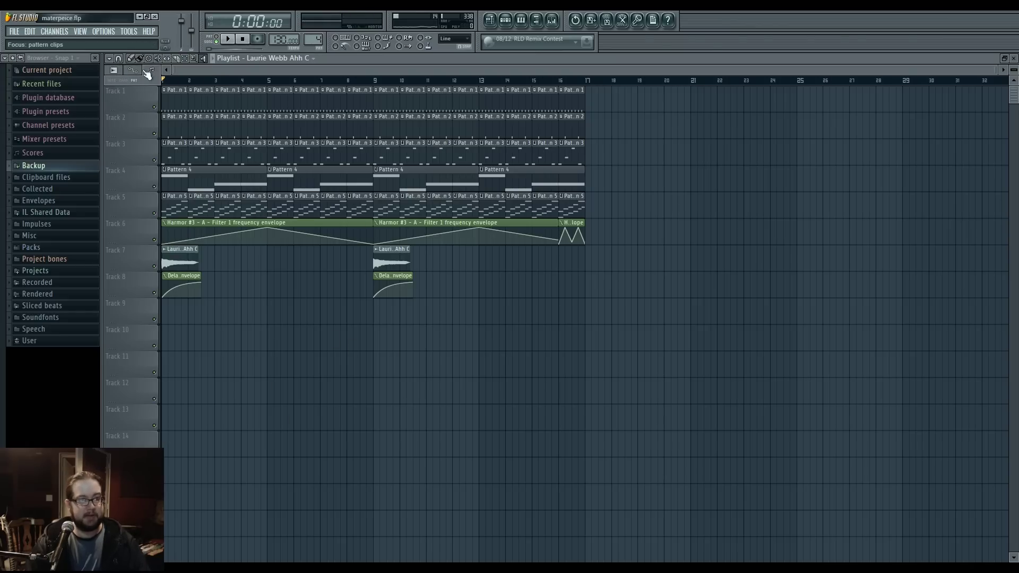
click(151, 72)
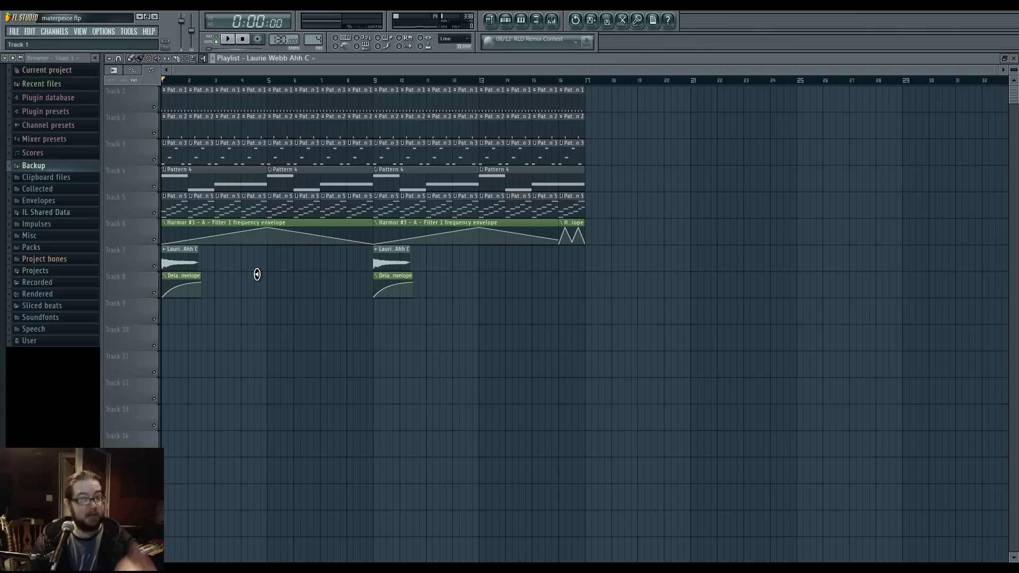
click(134, 71)
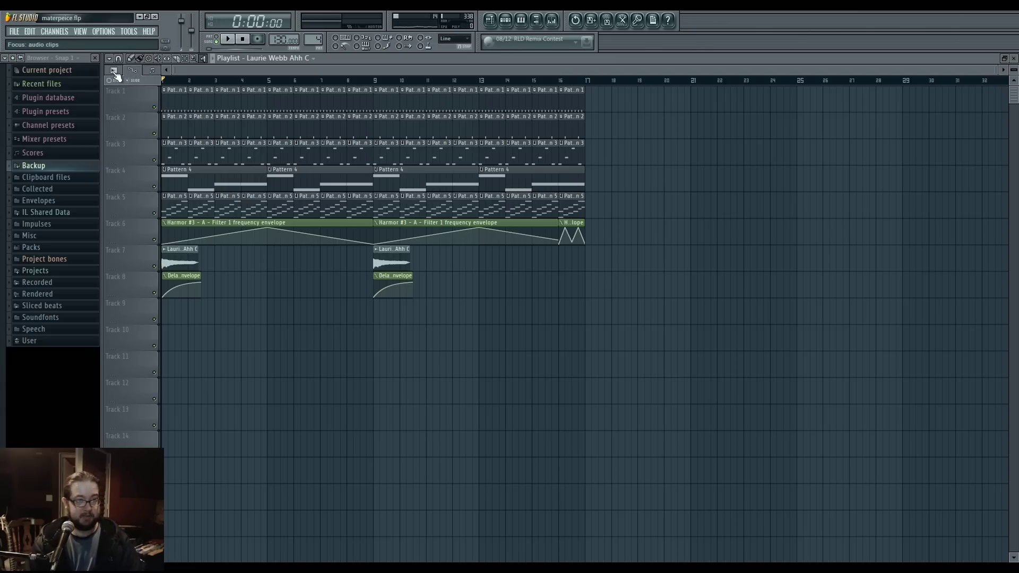
click(152, 70)
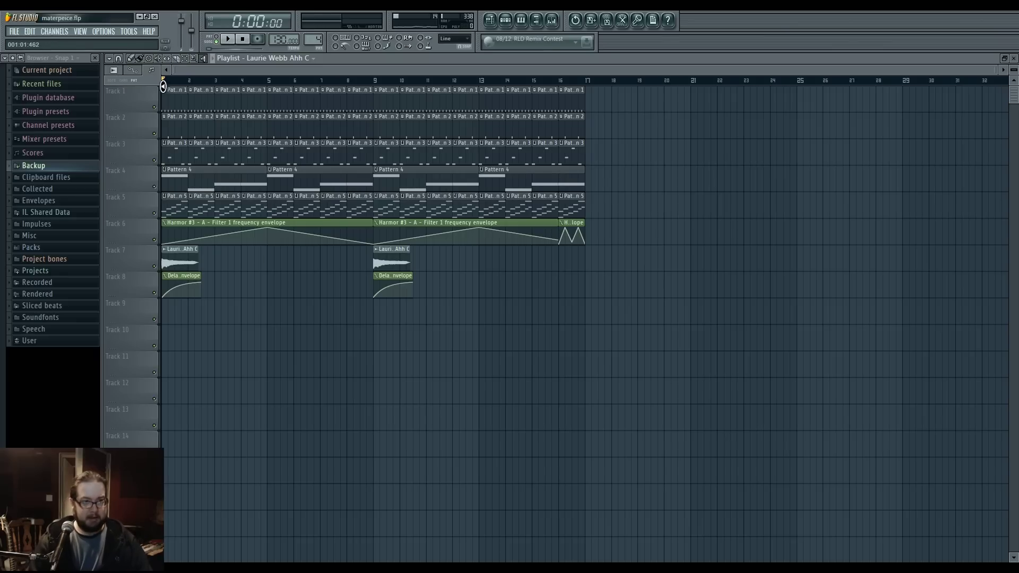
click(132, 71)
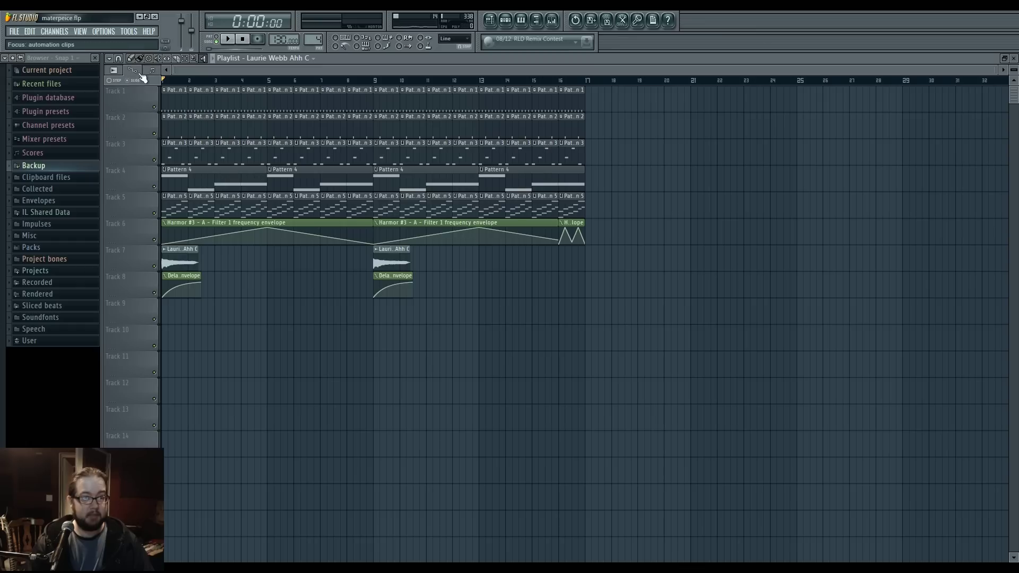
Add a control point at bar 3 of the track 6 automation clip and open its curve type options.
scroll(297, 246, up, 5)
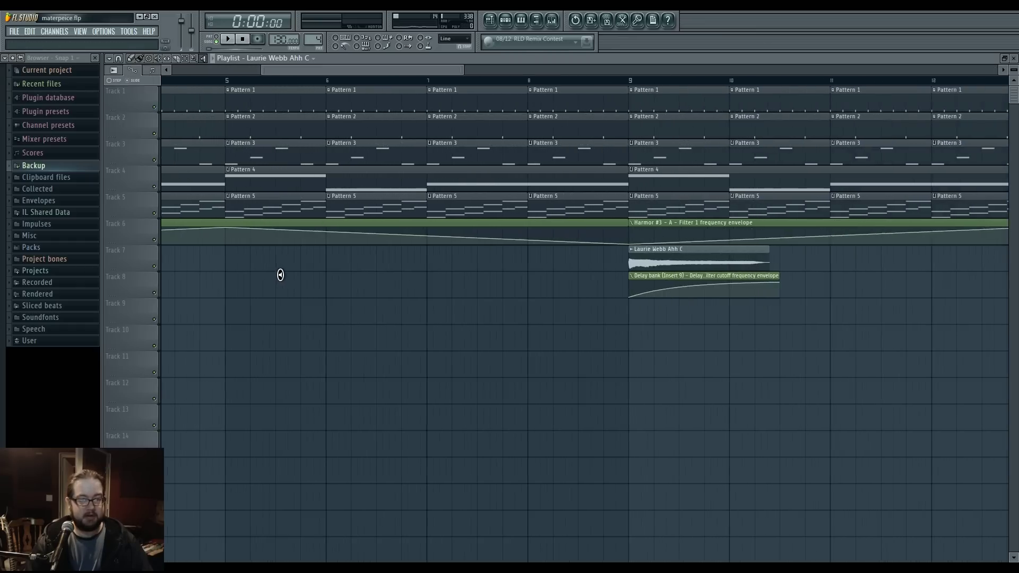
scroll(393, 324, up, 1)
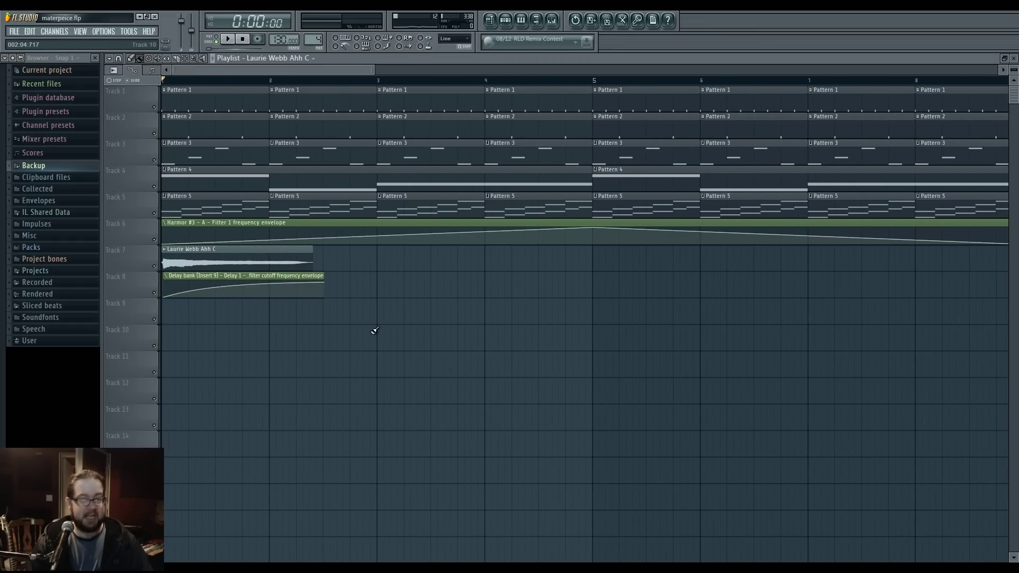
scroll(375, 330, up, 4)
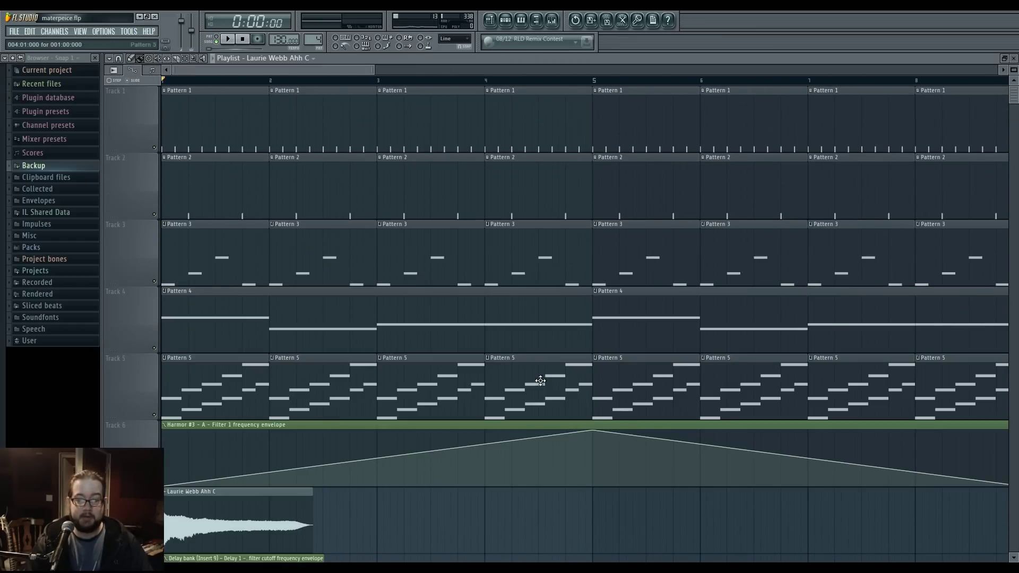
scroll(369, 321, up, 2)
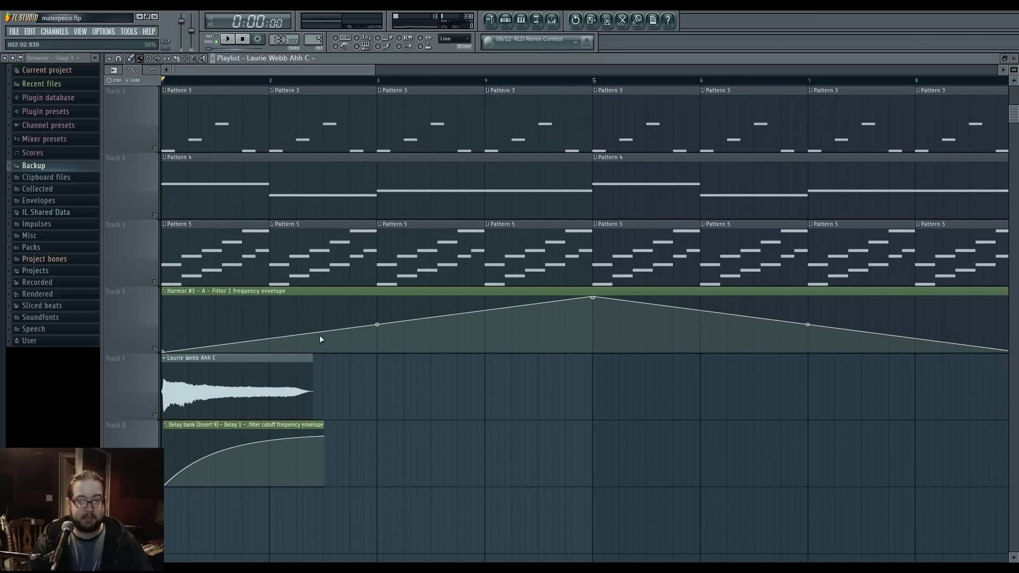
mouse_move(377, 317)
mouse_down()
mouse_move(386, 337)
mouse_move(376, 319)
mouse_up()
right_click(377, 319)
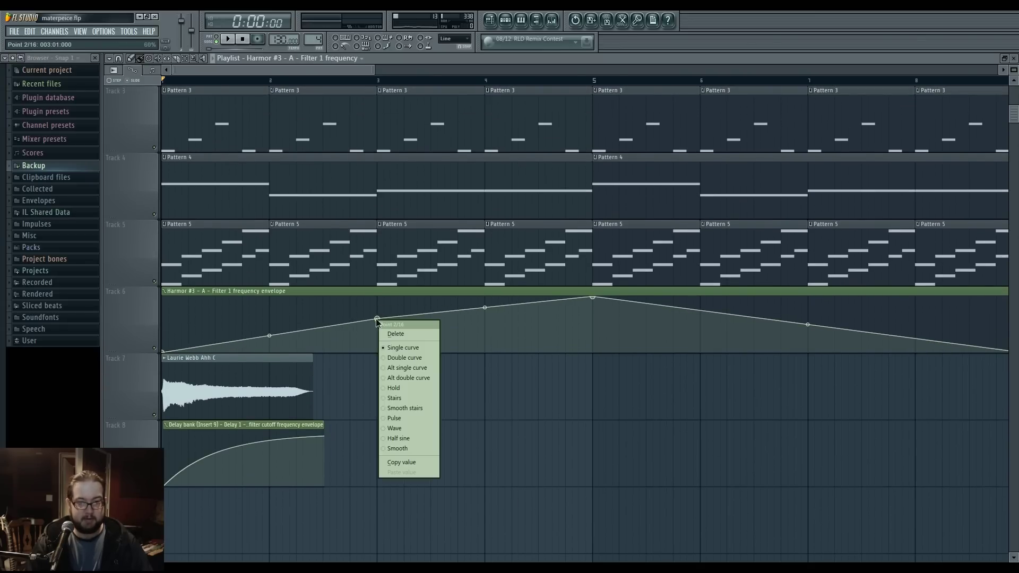
click(402, 376)
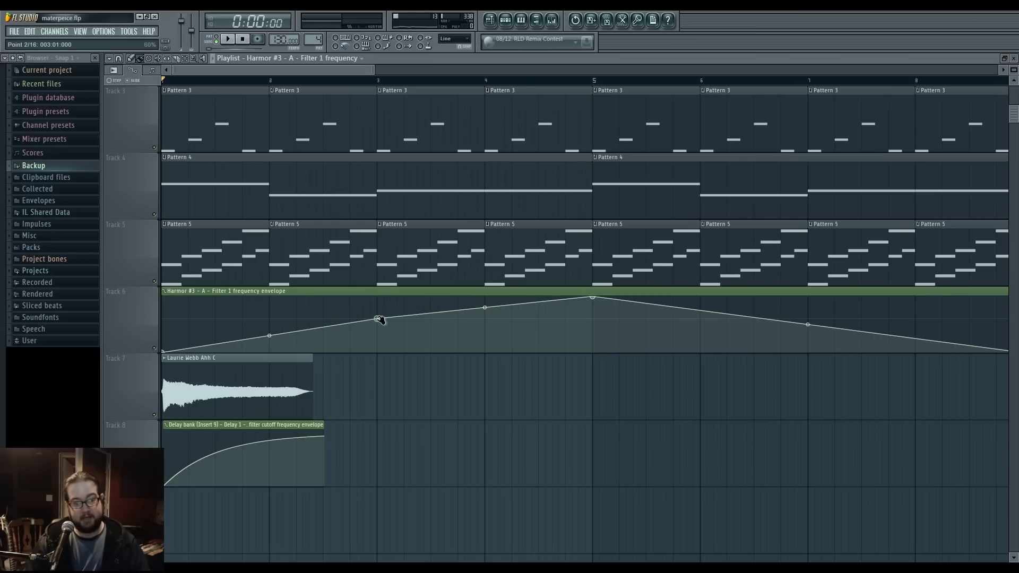
Raise the bar 3 control point of the track 6 automation clip and add another point just before bar 2.
mouse_move(384, 320)
mouse_down()
mouse_move(517, 318)
mouse_move(383, 318)
mouse_up()
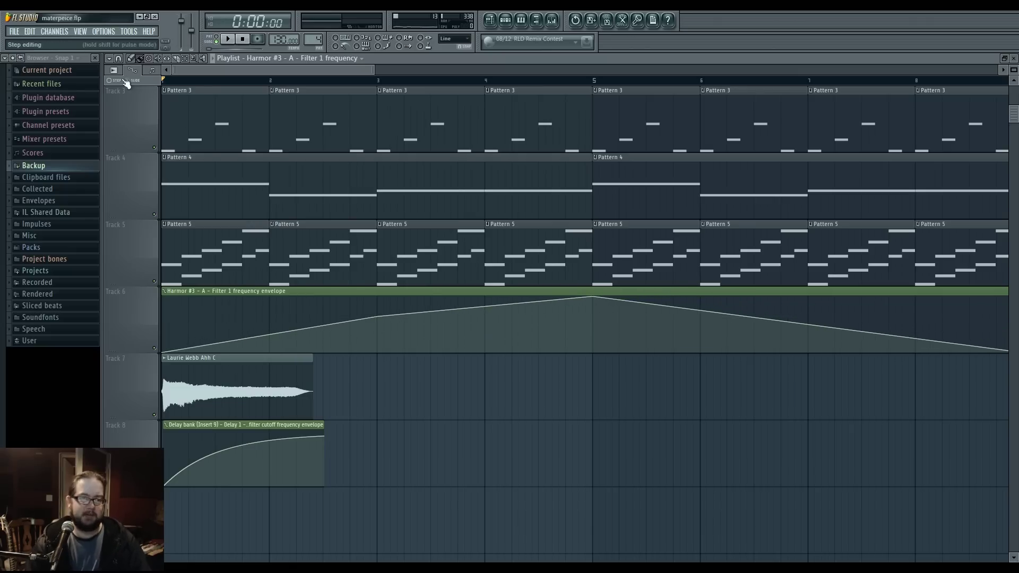
mouse_move(377, 317)
mouse_down()
mouse_move(273, 319)
mouse_move(380, 313)
mouse_up()
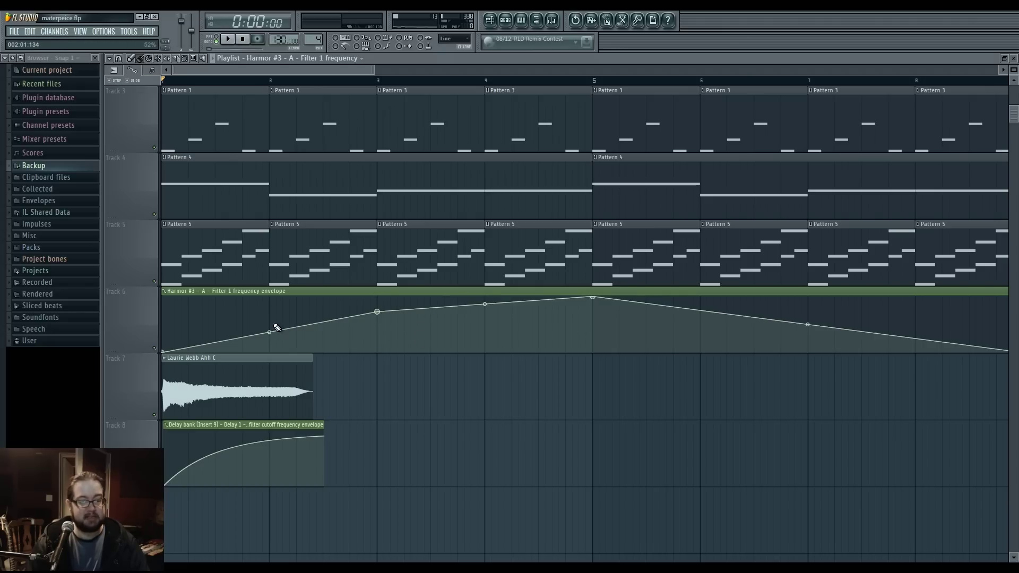
right_click(262, 311)
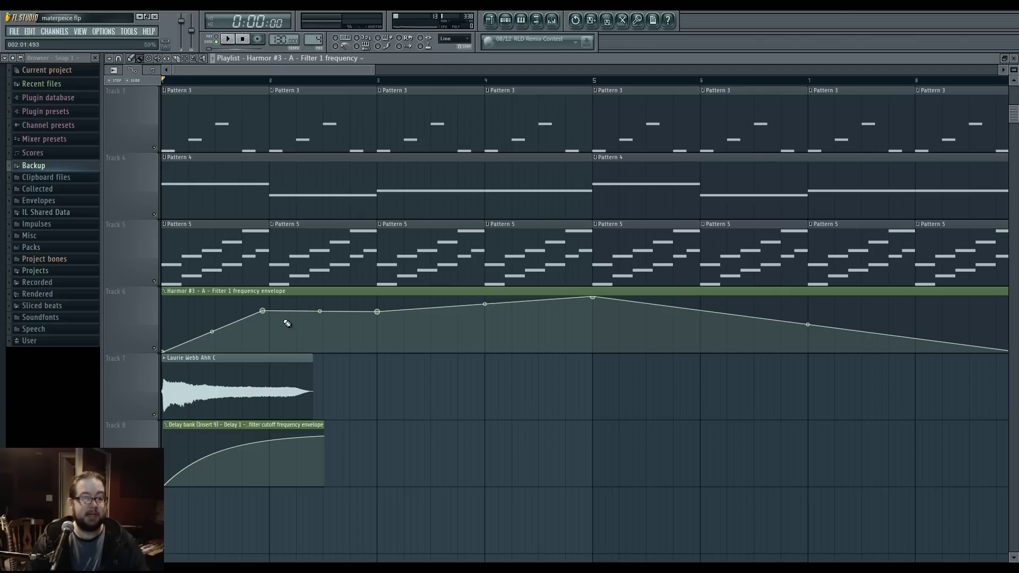
Draw freehand wave curves across bars 2 to 7 of the track 6 automation clip with step editing.
mouse_move(287, 324)
mouse_down()
mouse_move(392, 339)
mouse_move(484, 318)
mouse_move(569, 344)
mouse_up()
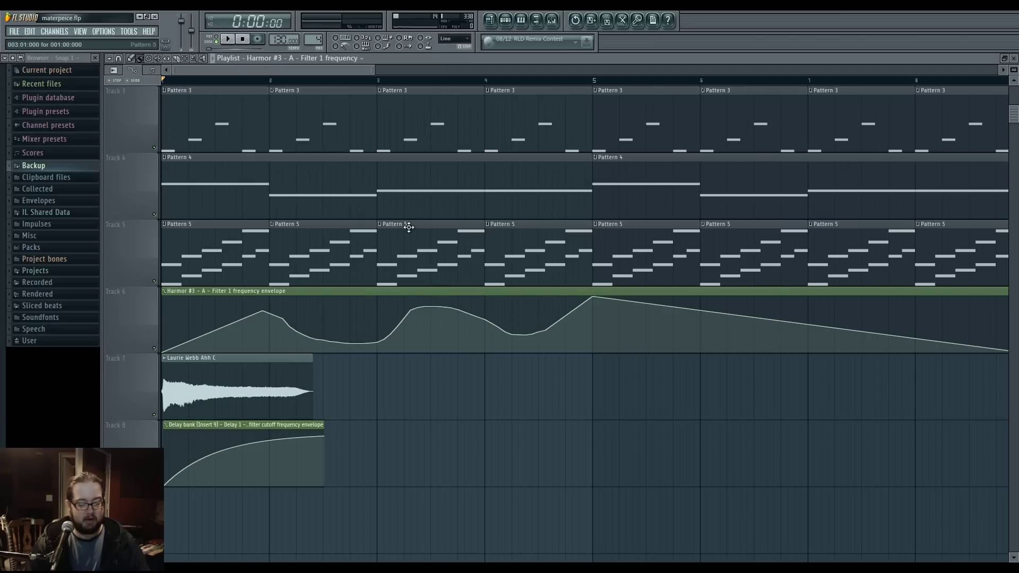
mouse_move(632, 329)
mouse_down()
mouse_move(668, 315)
mouse_move(826, 326)
mouse_move(892, 303)
mouse_up()
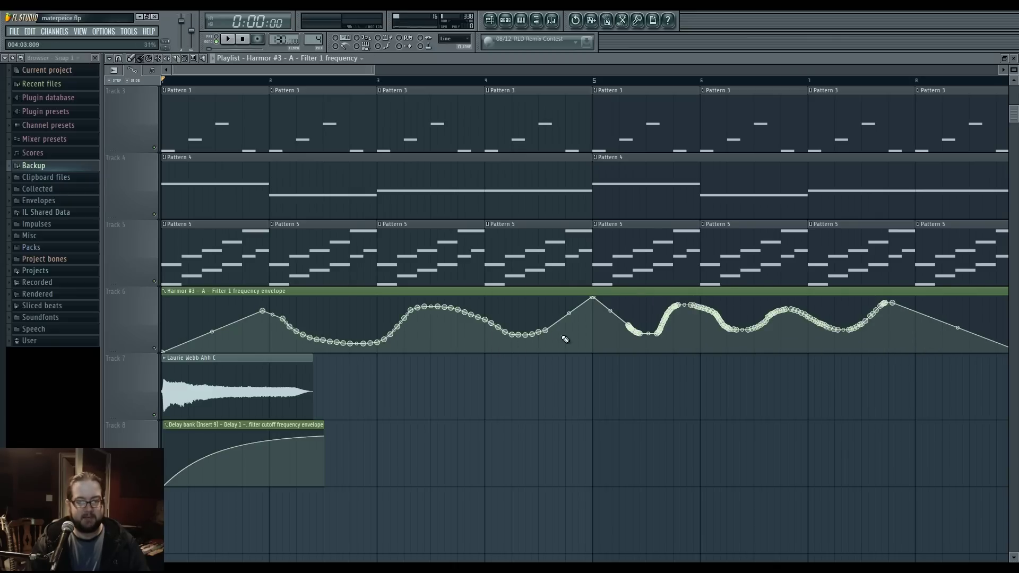
mouse_move(621, 328)
mouse_down()
mouse_move(712, 310)
mouse_move(898, 300)
mouse_up()
mouse_move(550, 331)
mouse_down()
mouse_move(280, 326)
mouse_move(335, 350)
mouse_up()
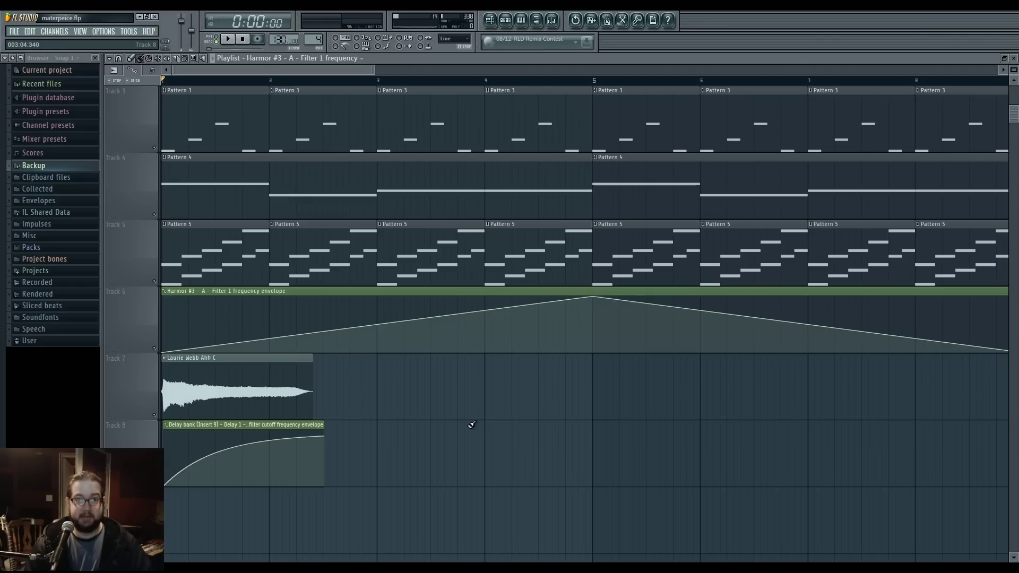
Open the Harmor instrument from the channel rack and try adjusting a point in its Harmonic unison pitch envelope.
click(506, 20)
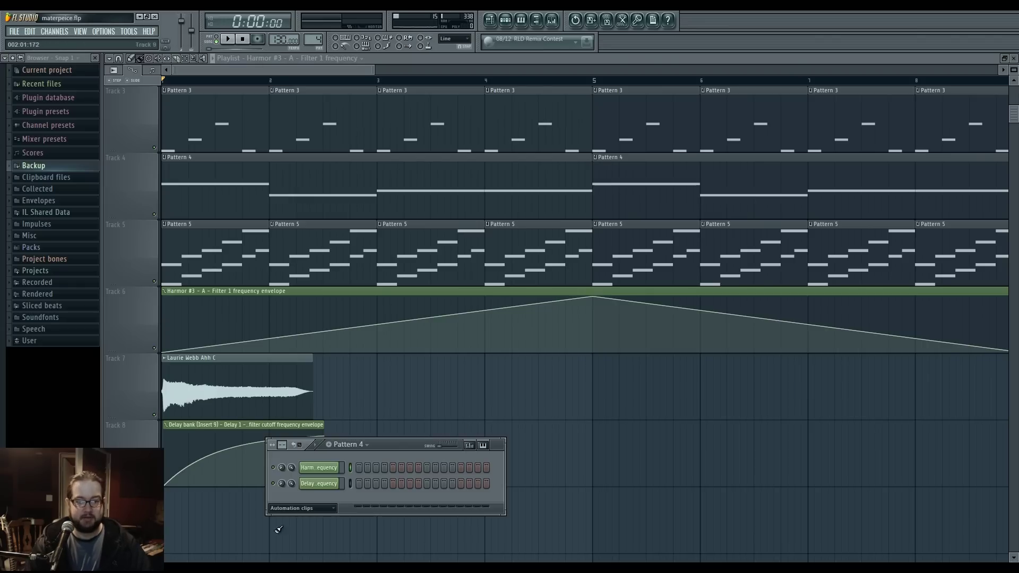
click(293, 510)
click(294, 547)
click(333, 546)
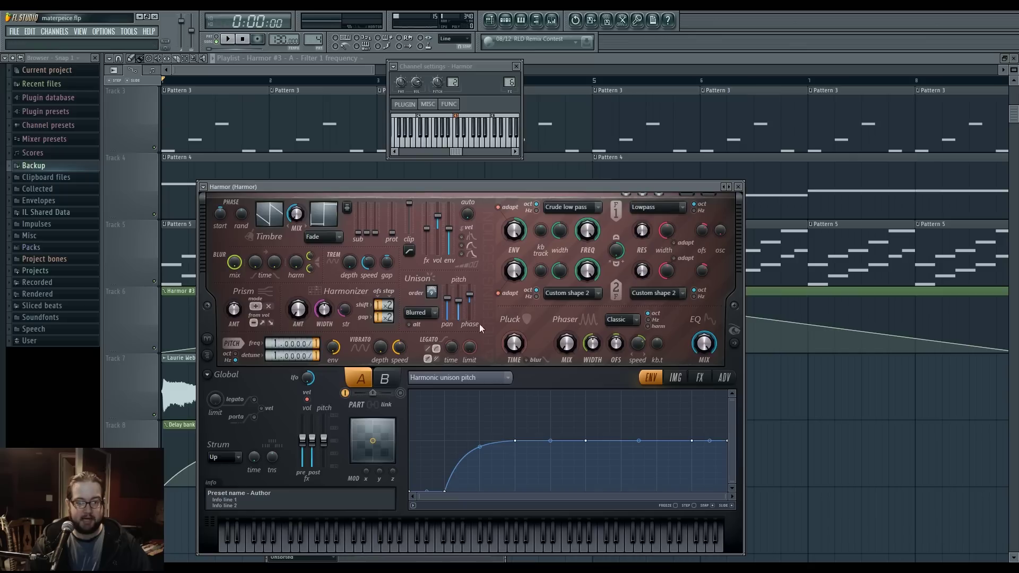
mouse_move(591, 444)
mouse_down()
mouse_move(591, 481)
mouse_move(593, 441)
mouse_up()
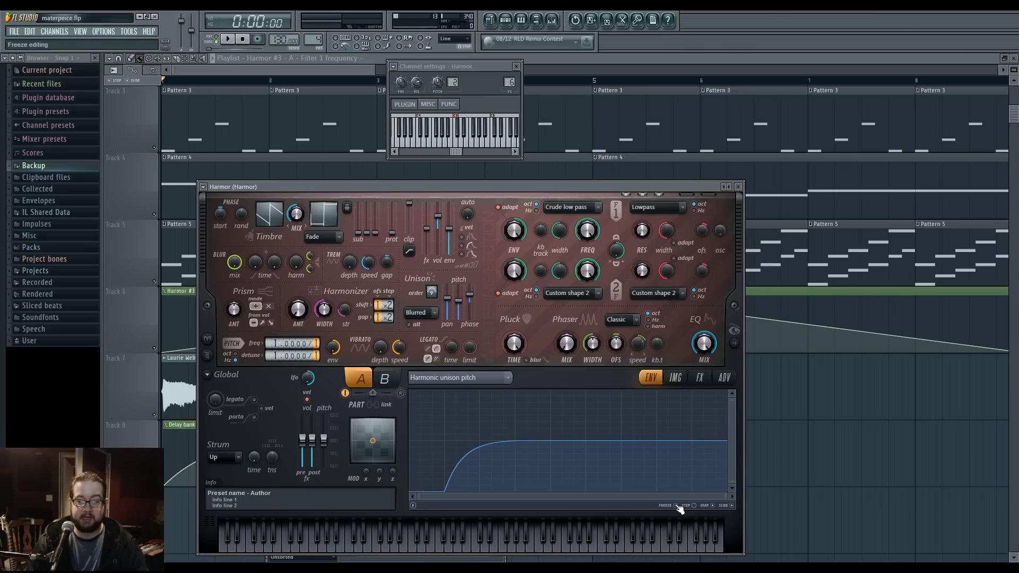
Draw freehand shapes in Harmor's Harmonic unison pitch envelope with step editing, and undo them.
click(694, 506)
mouse_move(527, 415)
mouse_down()
mouse_move(560, 466)
mouse_move(704, 447)
mouse_up()
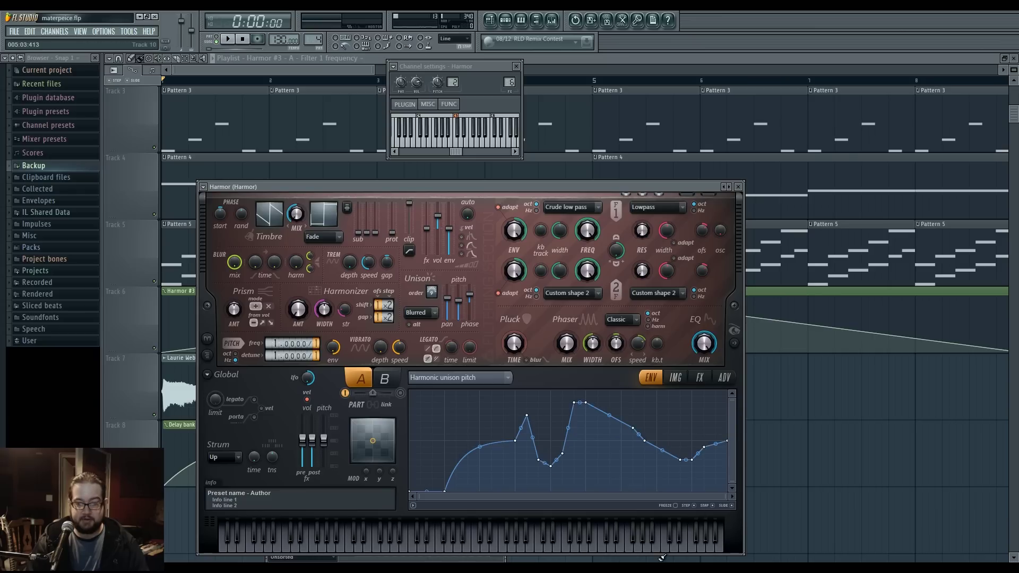
key(ctrl+z)
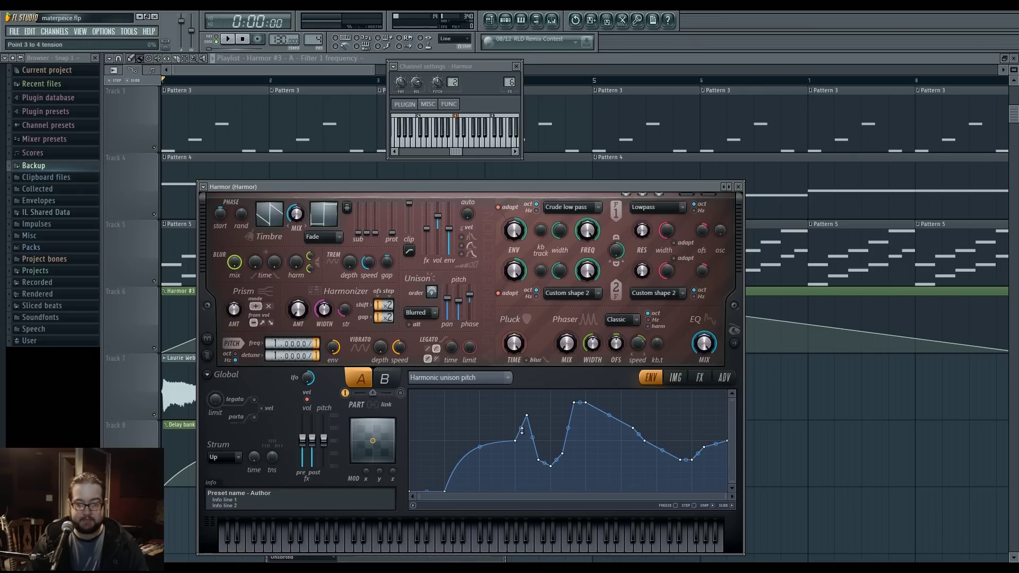
click(694, 505)
mouse_move(514, 446)
mouse_down()
mouse_move(690, 434)
mouse_move(725, 458)
mouse_up()
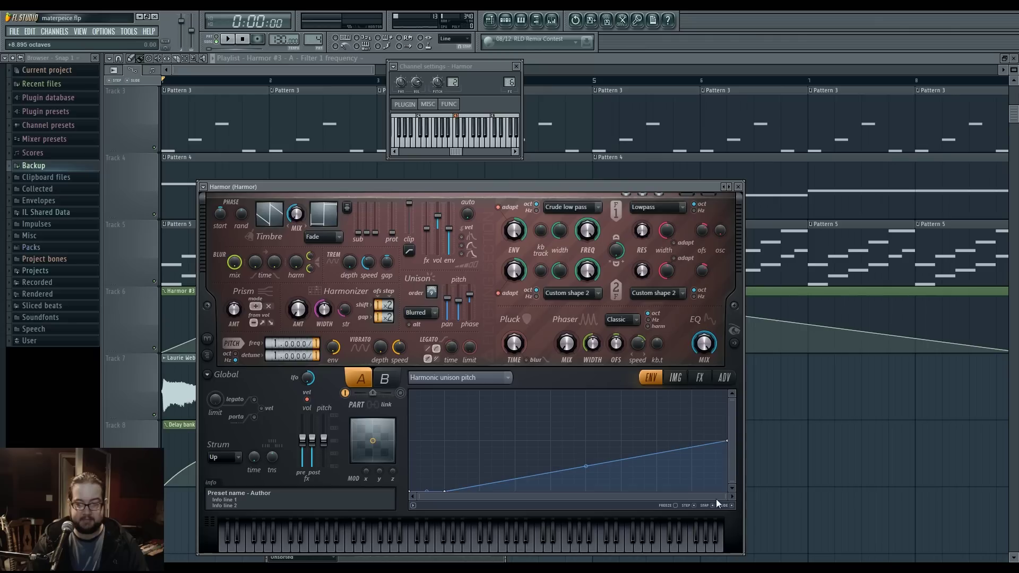
click(694, 505)
drag(549, 460, 480, 440)
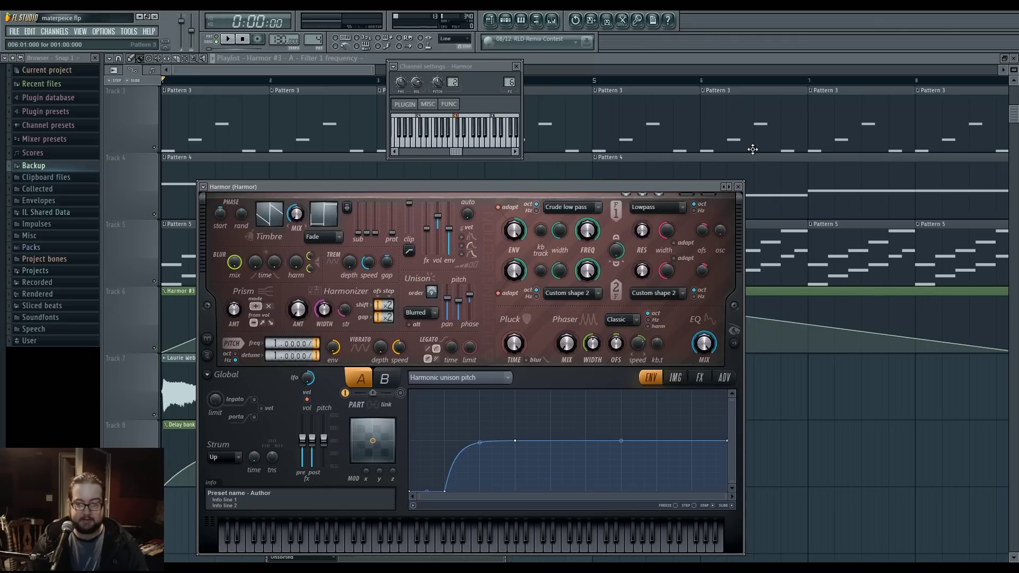
Close the Harmor windows and restore the straight rise and fall of the track 6 automation clip.
click(738, 187)
click(405, 409)
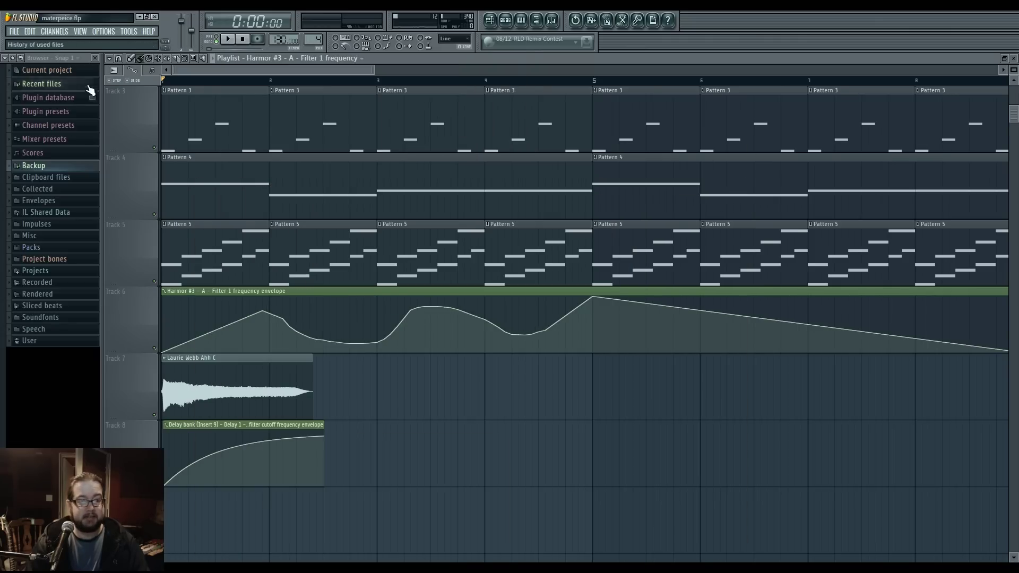
mouse_move(432, 341)
mouse_down()
mouse_move(264, 316)
mouse_move(560, 336)
mouse_up()
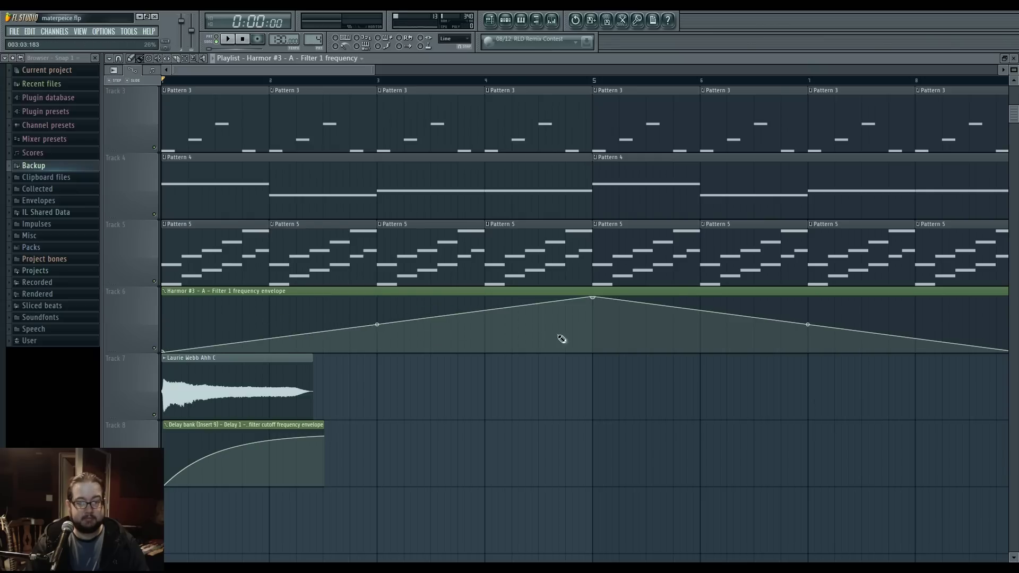
Focus on audio clips, slice the vocal clip on track 7 at bar 2, and undo the extra cut.
click(113, 70)
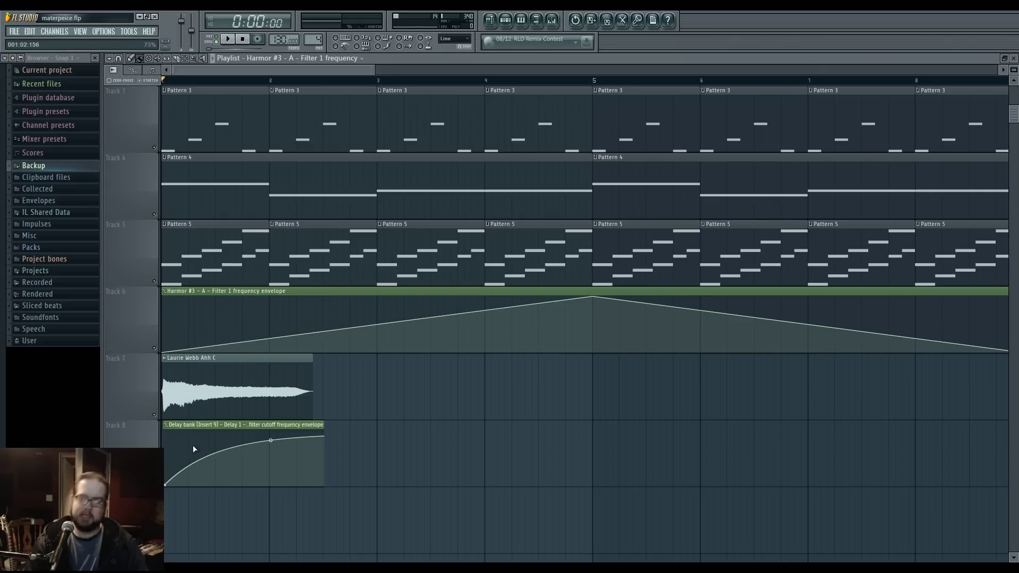
scroll(286, 407, up, 6)
scroll(371, 403, up, 3)
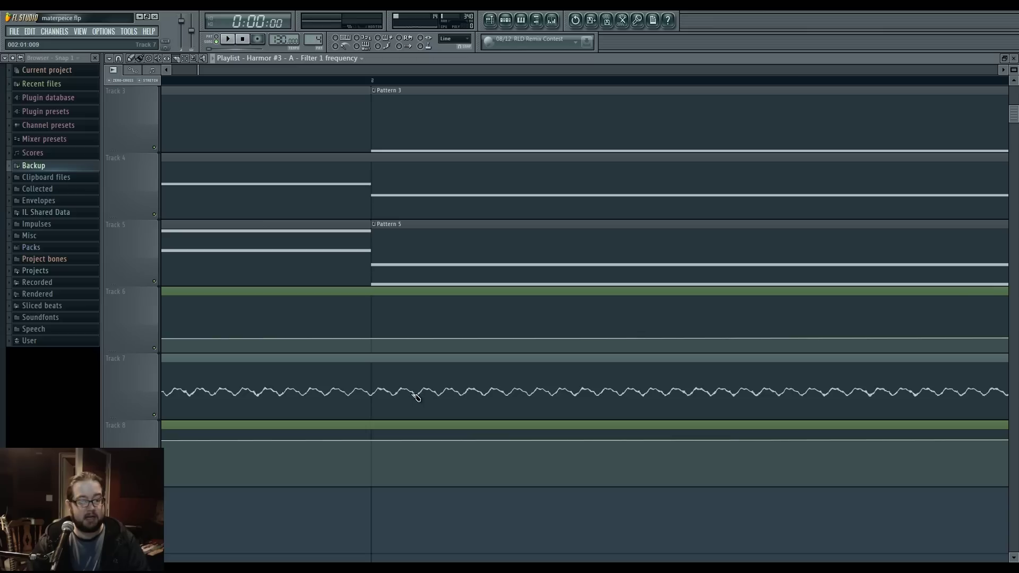
drag(371, 360, 376, 415)
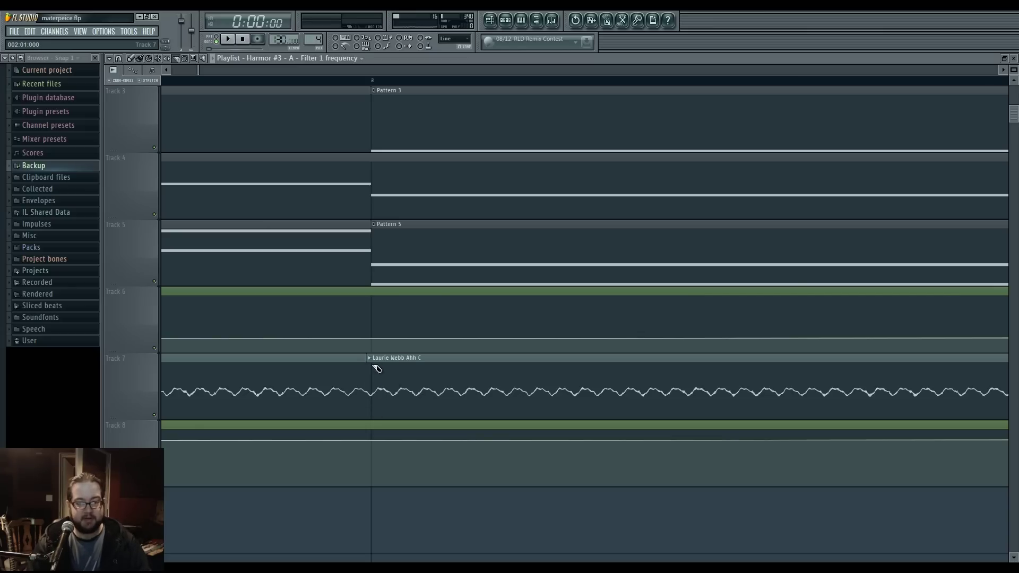
drag(377, 368, 377, 412)
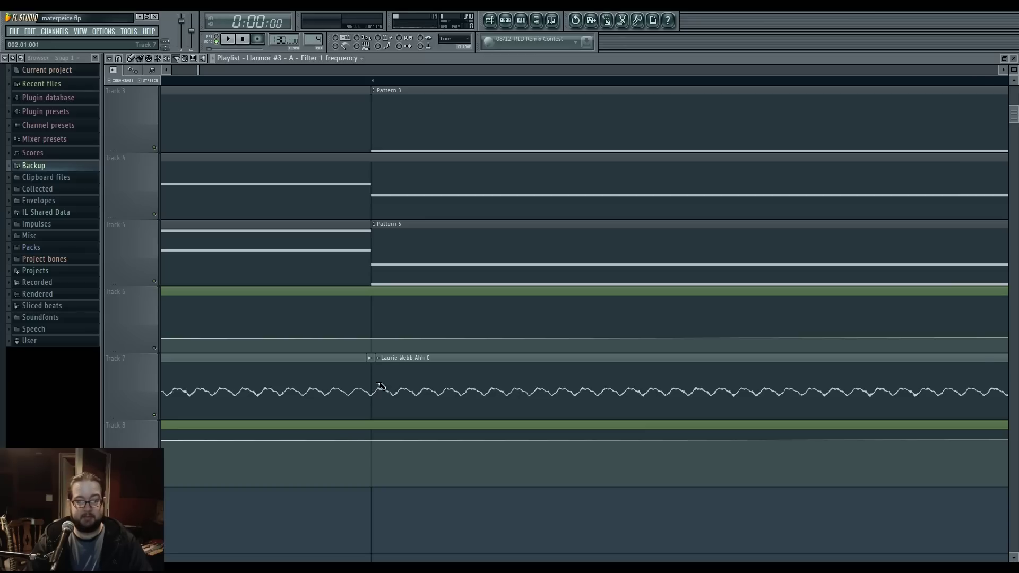
key(ctrl+z)
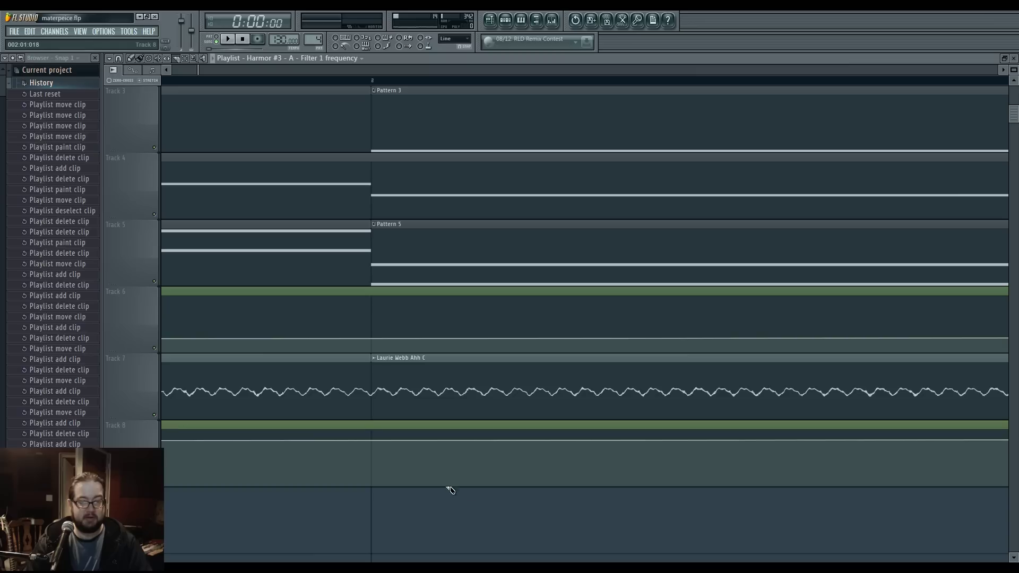
Nudge the second vocal piece just past bar 2, and slice off and delete the short section before it.
click(141, 60)
drag(416, 375, 424, 375)
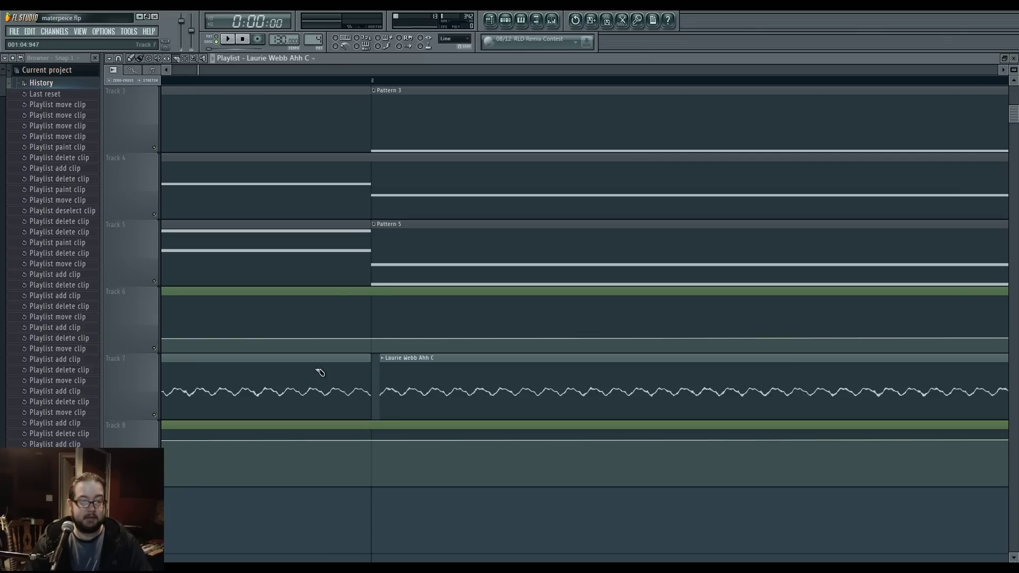
drag(319, 370, 317, 434)
click(141, 61)
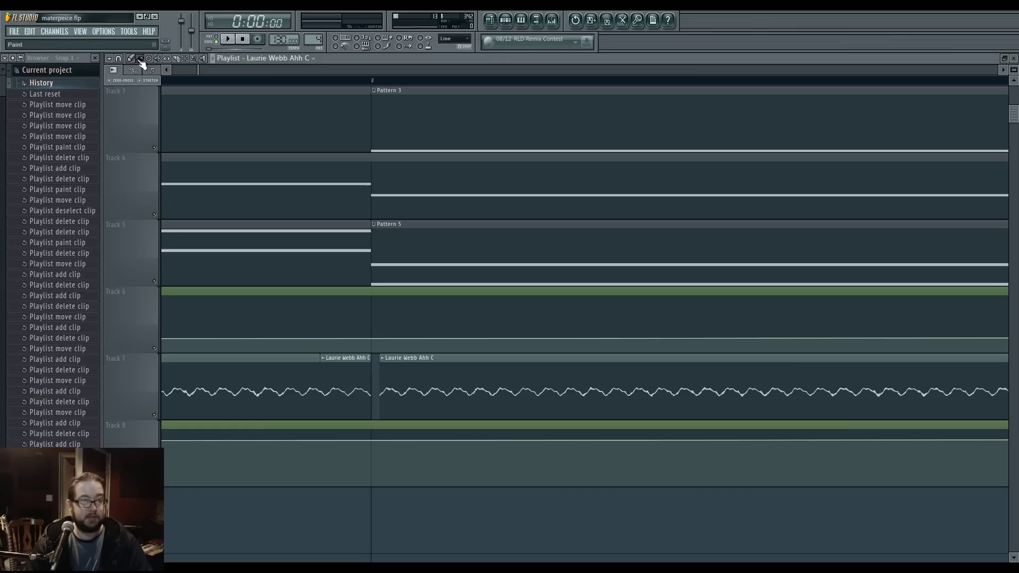
right_click(346, 395)
Reposition the second vocal piece at bar 2 and shorten the first piece to a length of 000:03:941.
drag(409, 391, 358, 392)
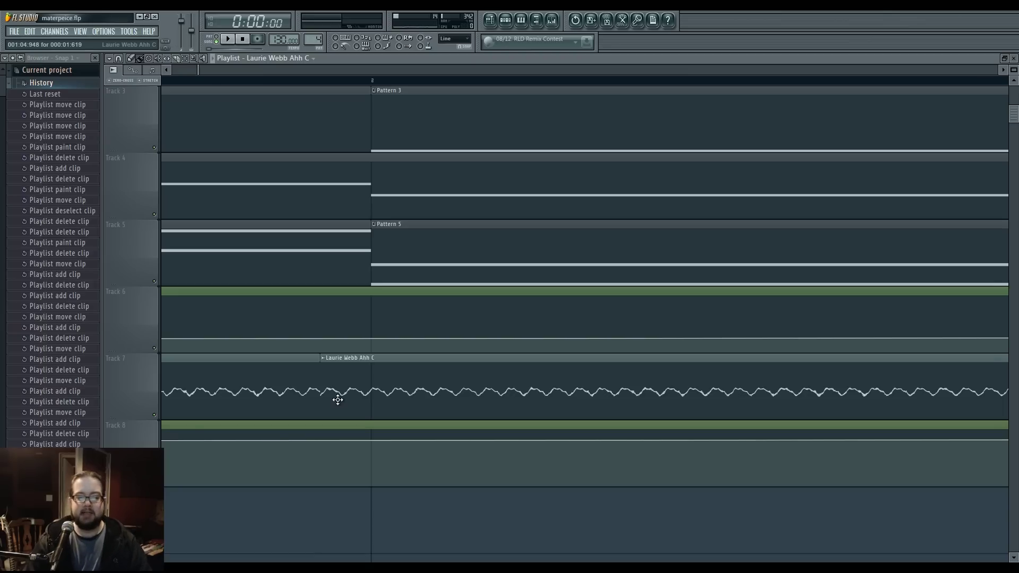
drag(348, 398, 400, 394)
drag(317, 396, 288, 396)
Stretch the second vocal piece on track 7 to just past bar 5.
scroll(316, 399, down, 3)
scroll(316, 399, down, 5)
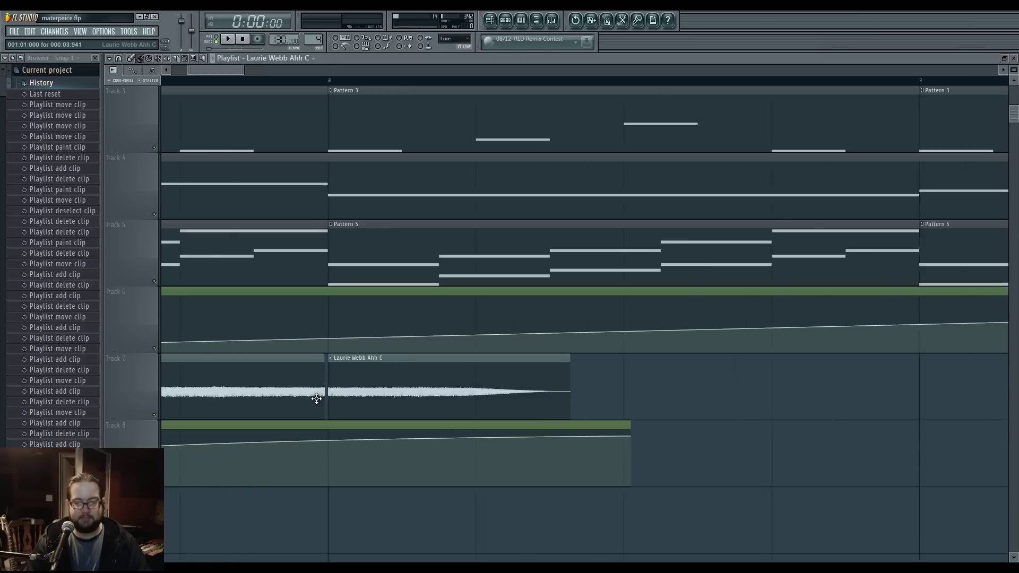
drag(400, 392, 628, 414)
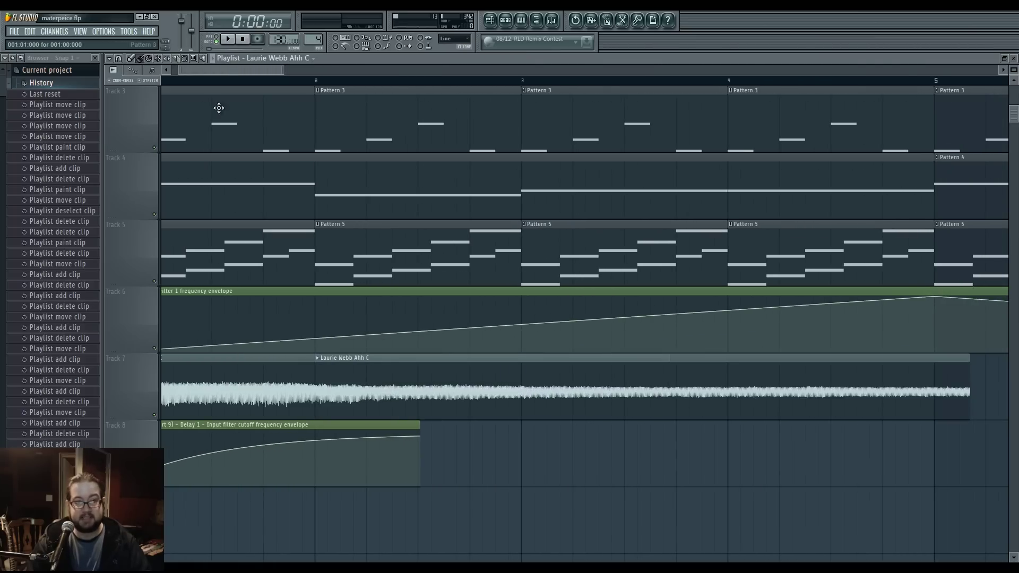
Reset the vocal channel's time stretching, set its stretch mode to Auto, and turn off stretching when resizing audio clips.
double_click(778, 386)
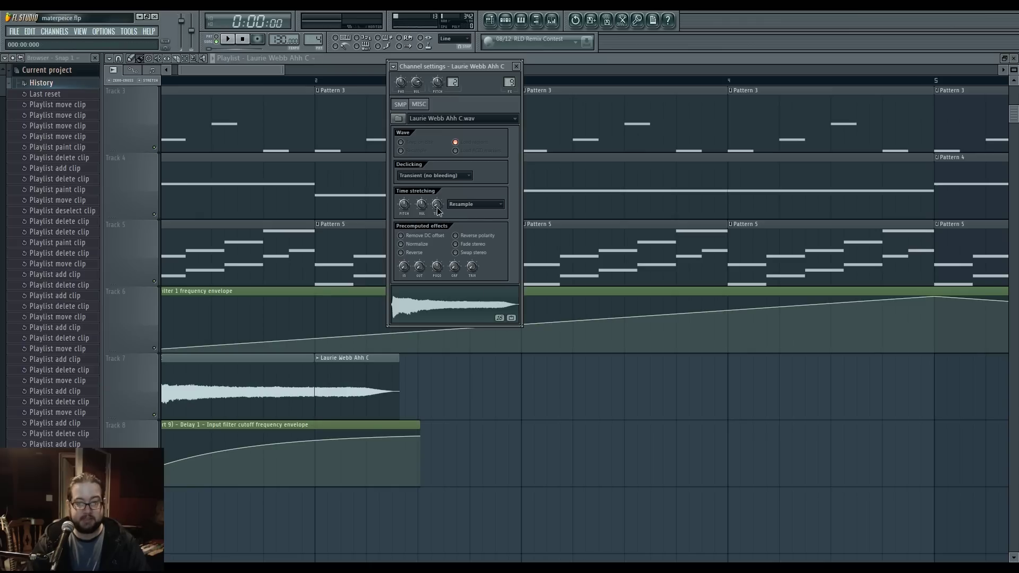
key(ctrl+z)
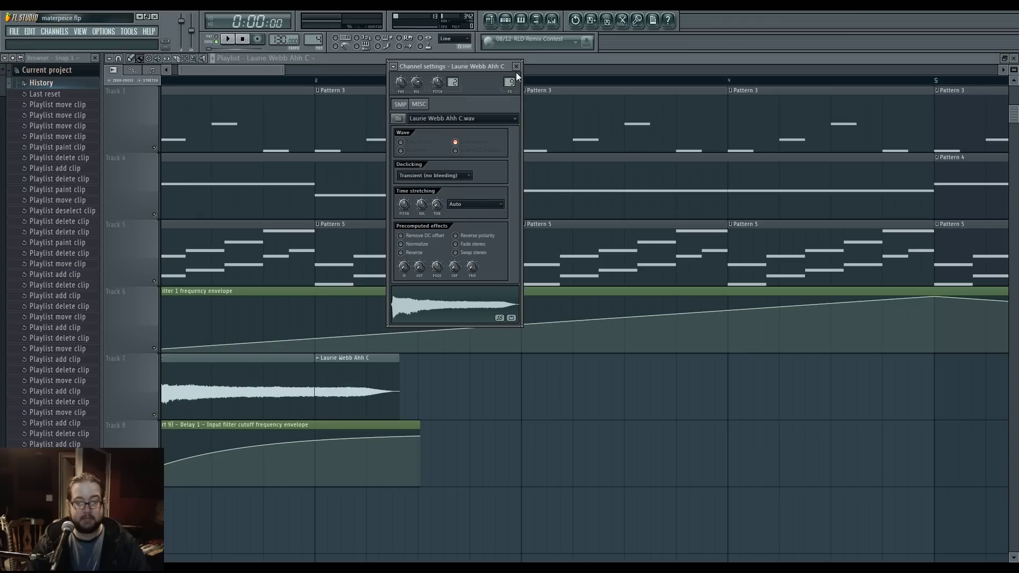
click(516, 66)
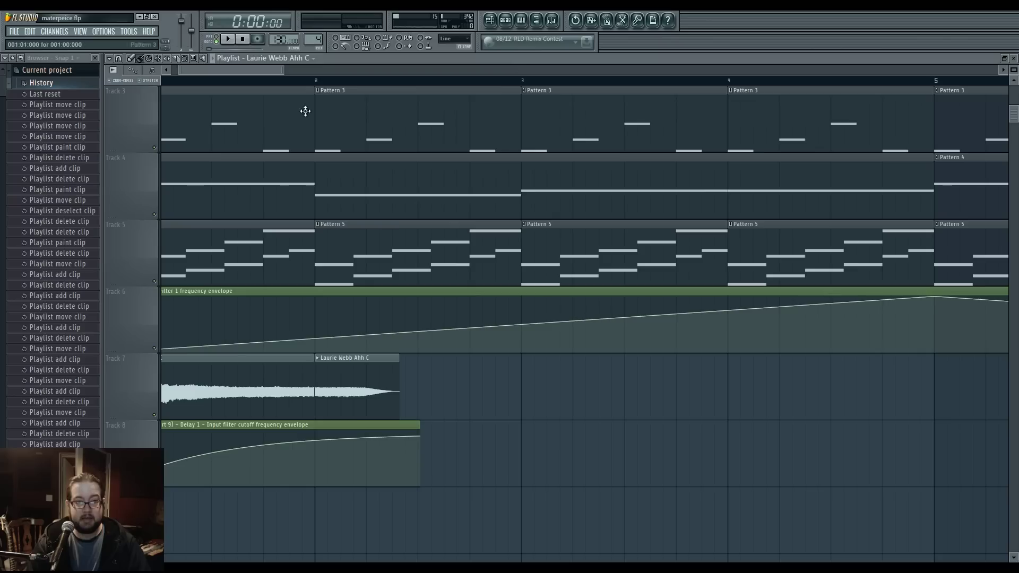
click(147, 81)
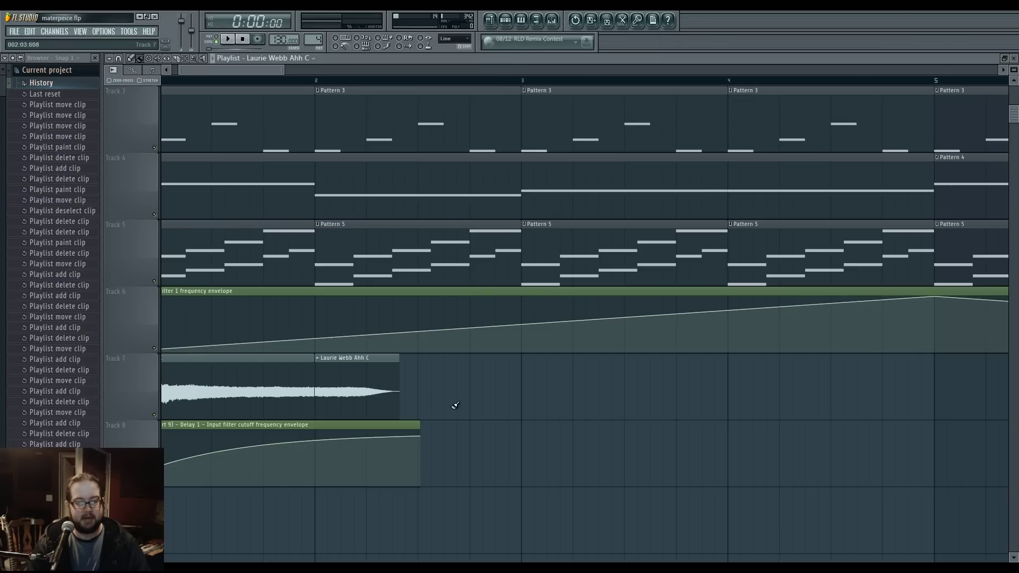
Trim the end of the second vocal piece on track 7 slightly, without stretching its audio.
mouse_move(401, 391)
mouse_down()
mouse_move(280, 392)
mouse_move(387, 393)
mouse_up()
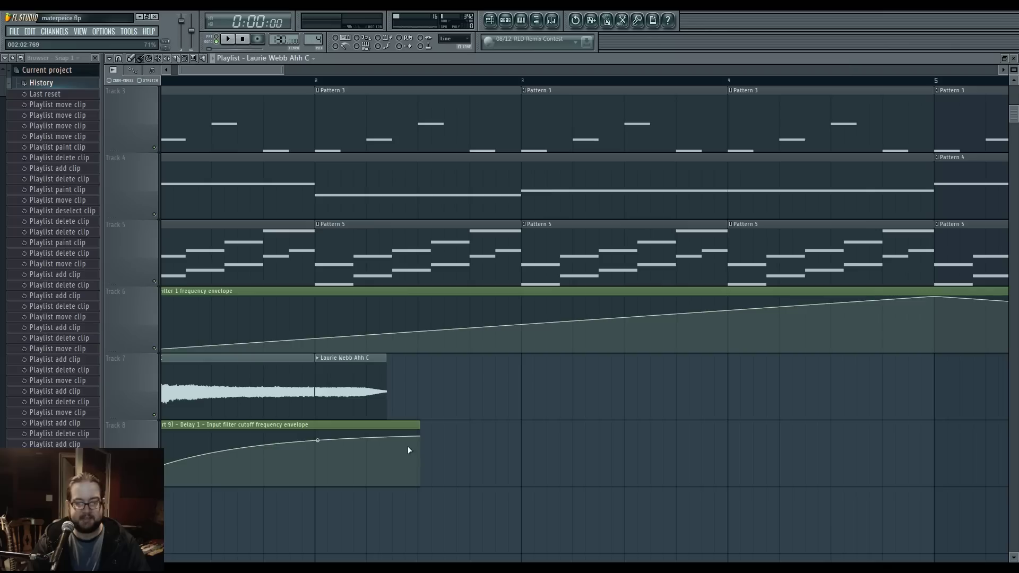
mouse_move(421, 434)
mouse_down()
mouse_move(405, 435)
mouse_move(421, 435)
mouse_up()
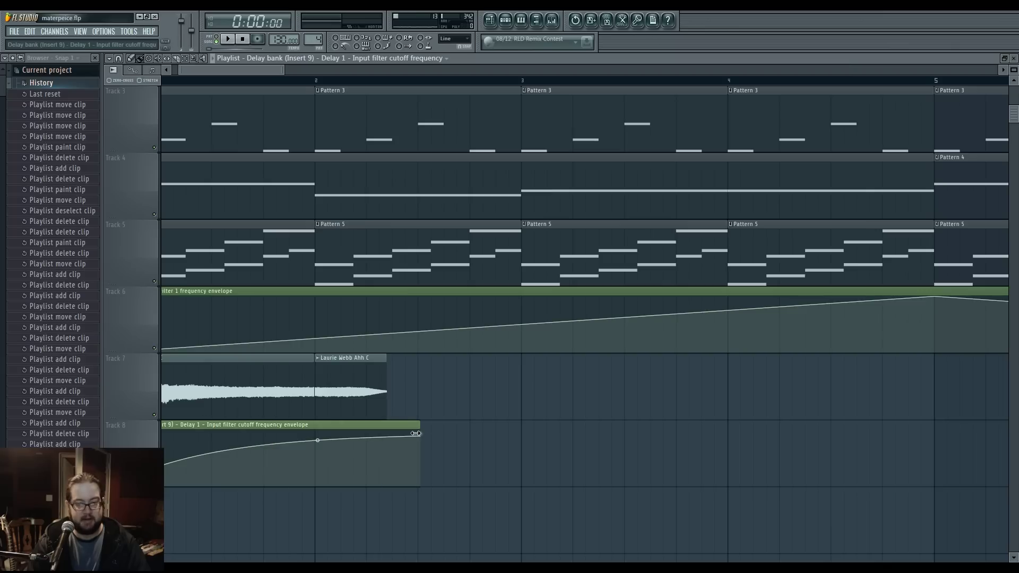
mouse_move(517, 244)
mouse_down()
mouse_move(432, 245)
mouse_move(520, 244)
mouse_up()
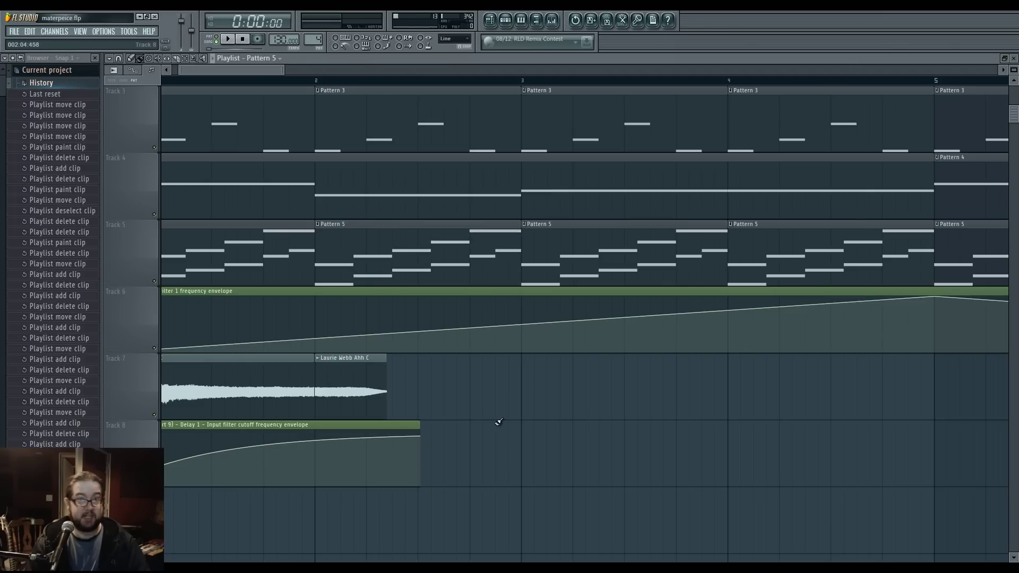
Try resizing all of Pattern 5's notes together in the piano roll, undo the resize, and hide the editing windows.
double_click(431, 271)
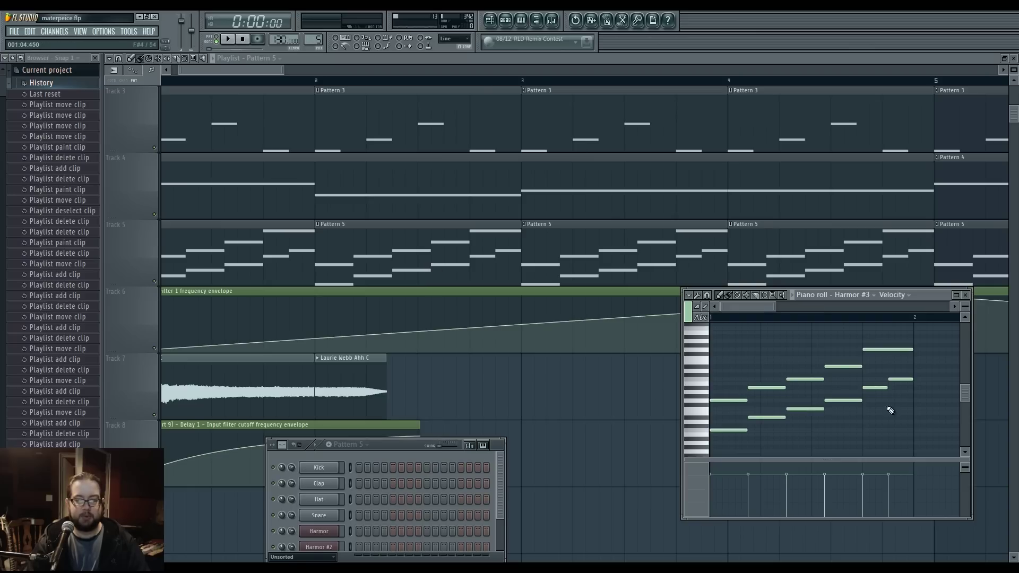
drag(920, 445, 711, 335)
mouse_move(927, 389)
mouse_down()
mouse_move(940, 390)
mouse_move(658, 391)
mouse_move(926, 390)
mouse_up()
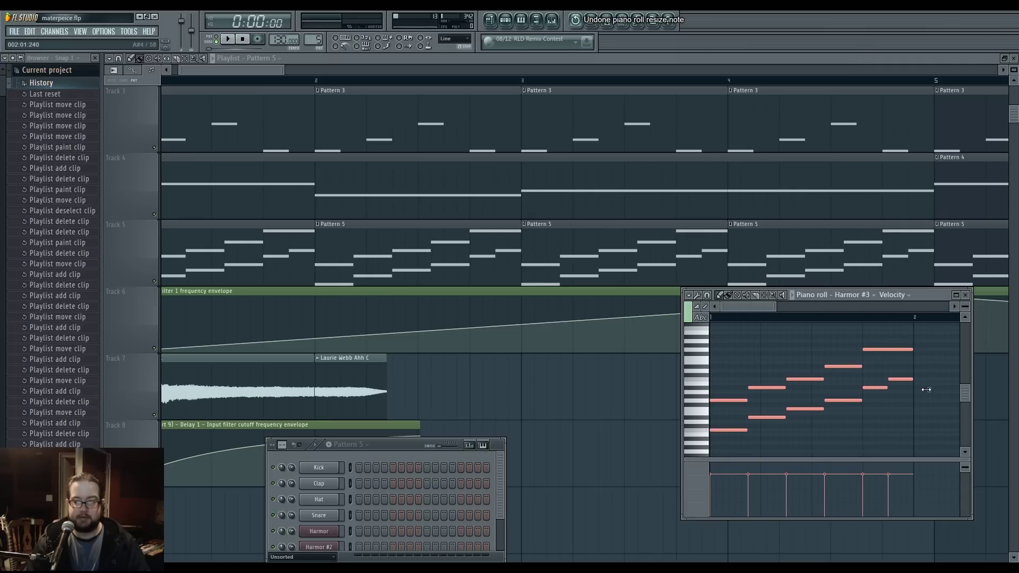
key(ctrl+z)
click(965, 295)
key(F6)
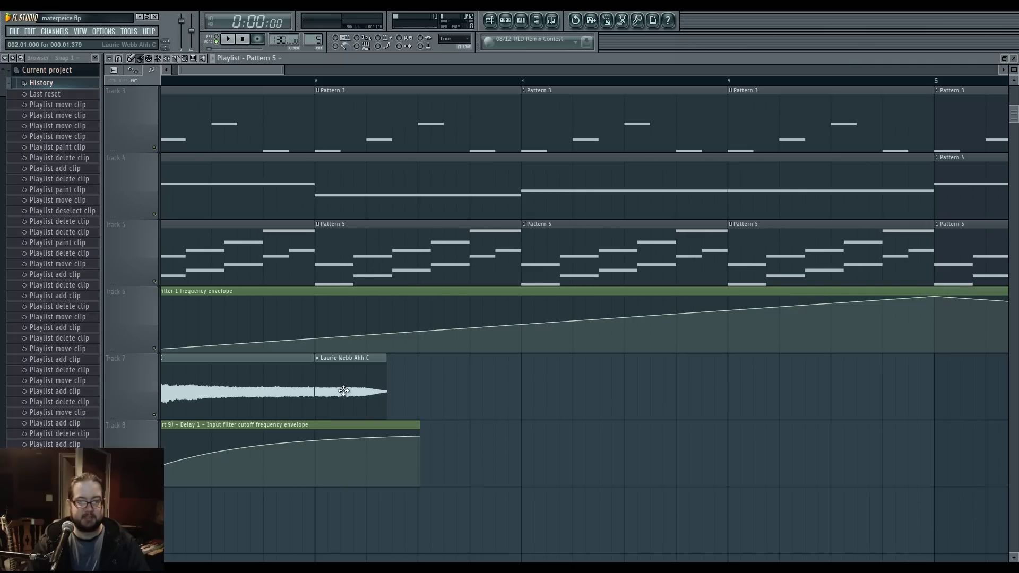
Delete the second vocal piece at bar 2 on track 7 and extend the first piece to cover the whole recording.
scroll(299, 407, up, 10)
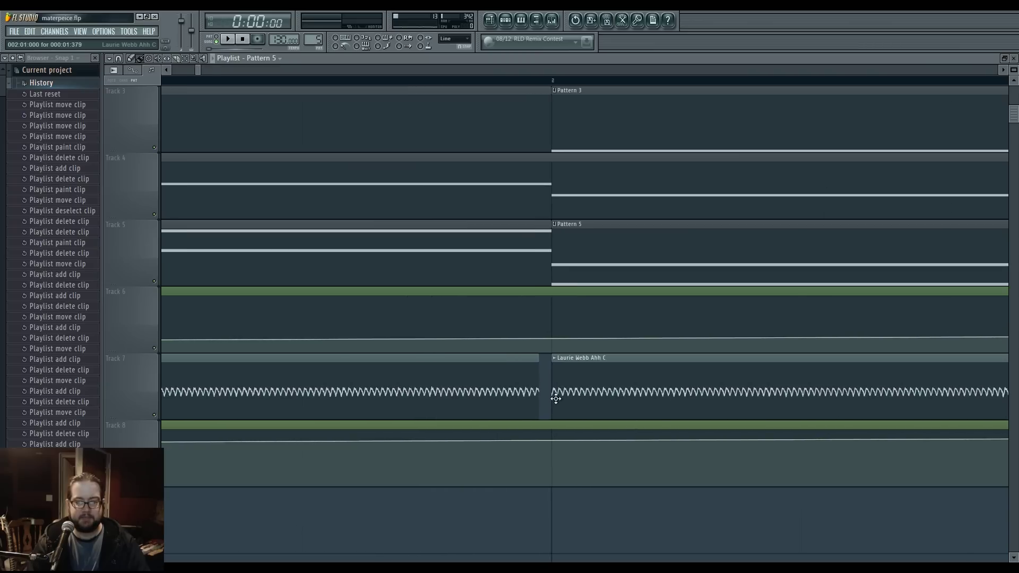
right_click(556, 398)
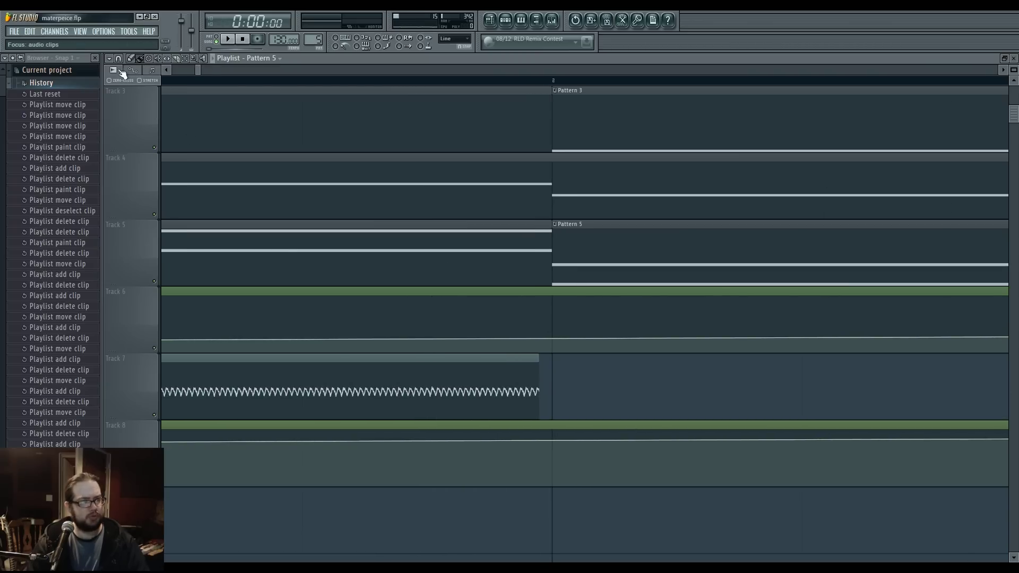
scroll(518, 439, down, 5)
drag(349, 387, 429, 387)
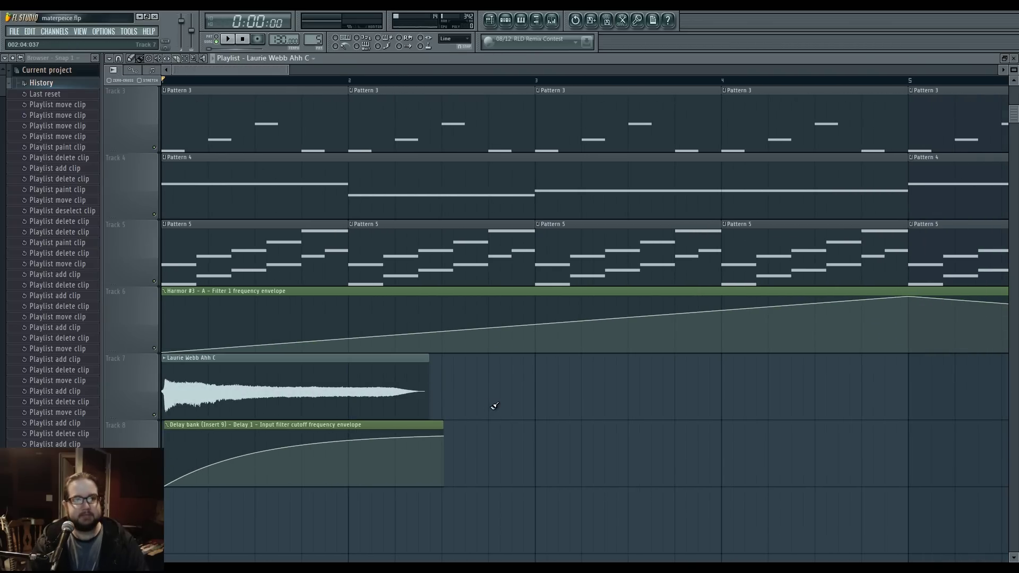
Stack copies of Pattern 1, the short Harmor #3 filter envelope and the vocal clip on tracks 1 to 3, starting at 018:04.000.
scroll(494, 405, down, 6)
scroll(300, 463, up, 2)
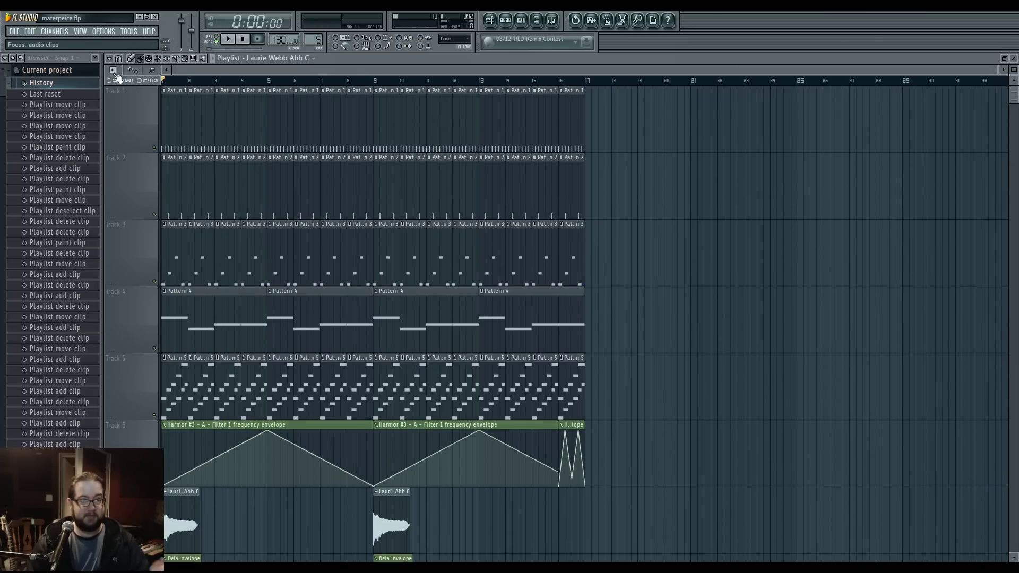
drag(1014, 69, 1013, 60)
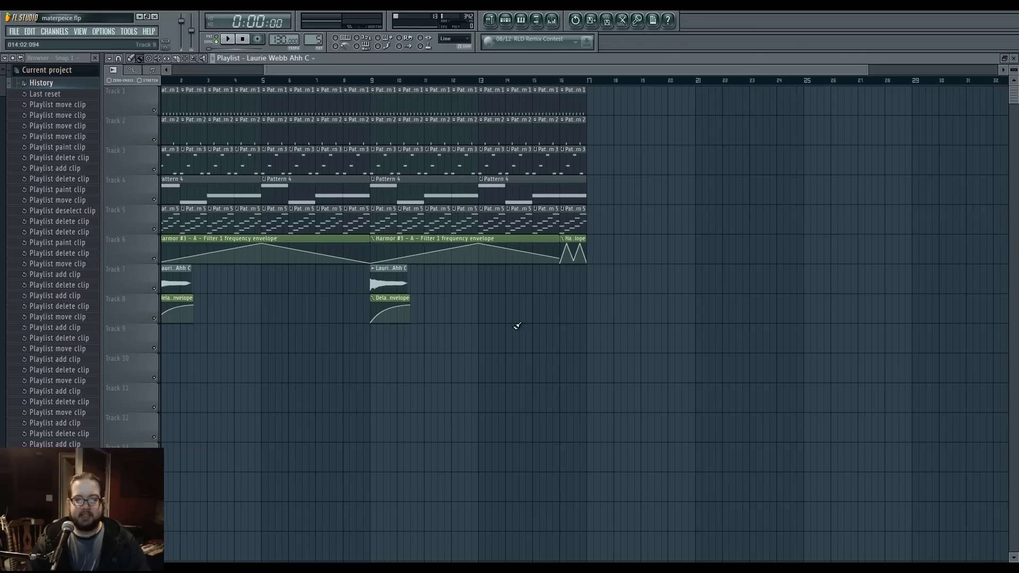
scroll(523, 331, up, 4)
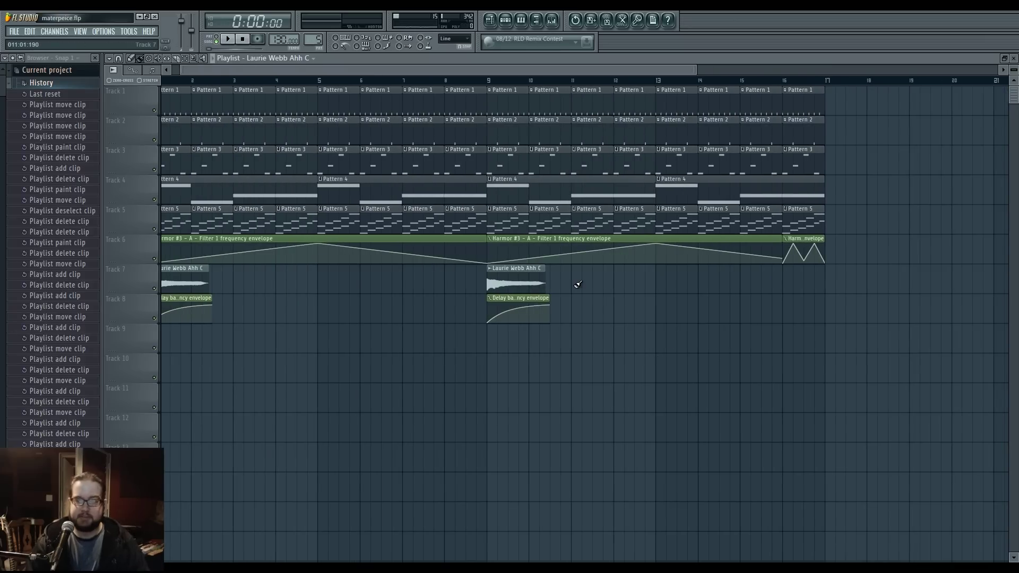
click(494, 94)
click(903, 101)
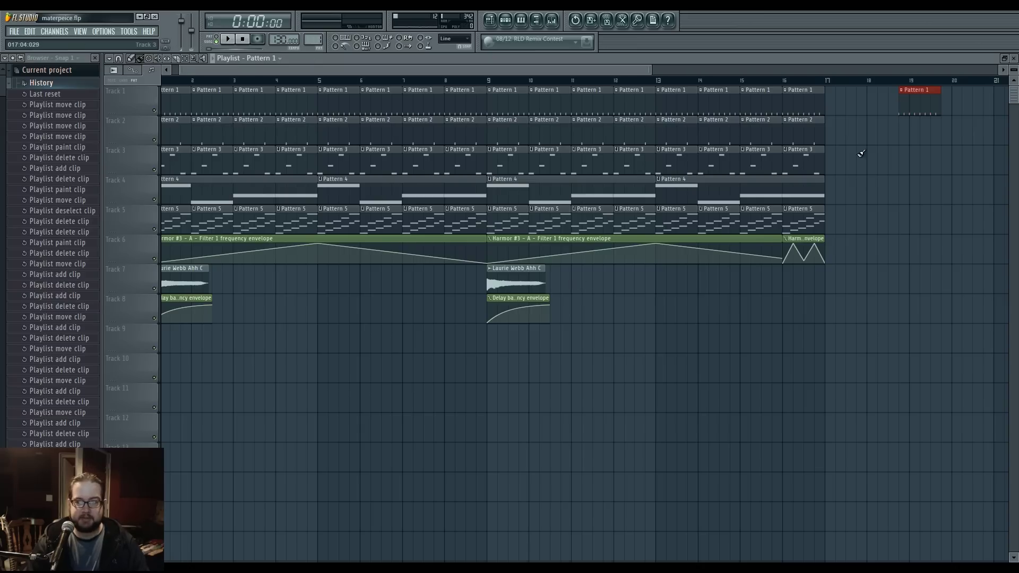
drag(810, 239, 927, 120)
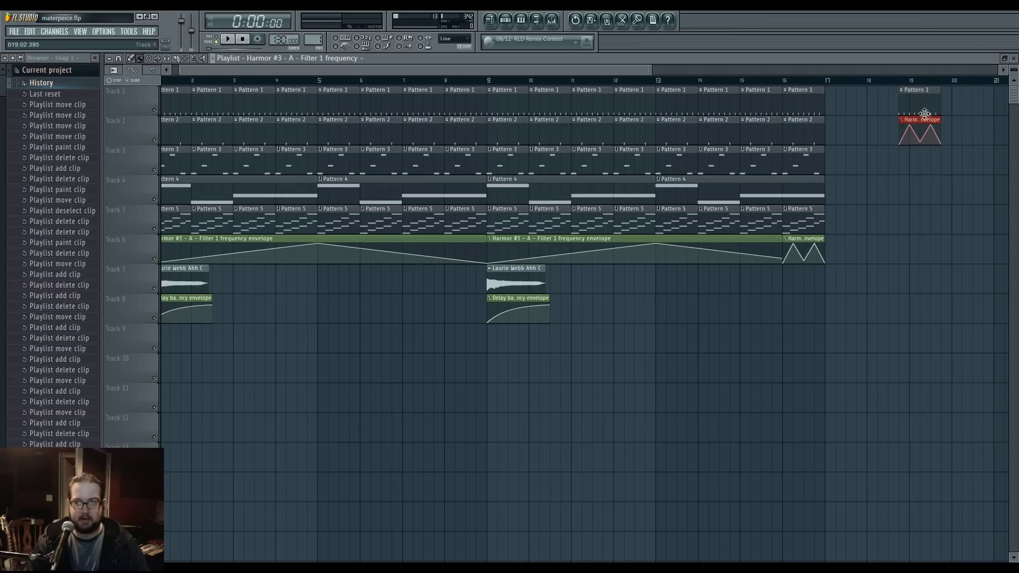
click(525, 270)
click(904, 168)
scroll(906, 171, up, 5)
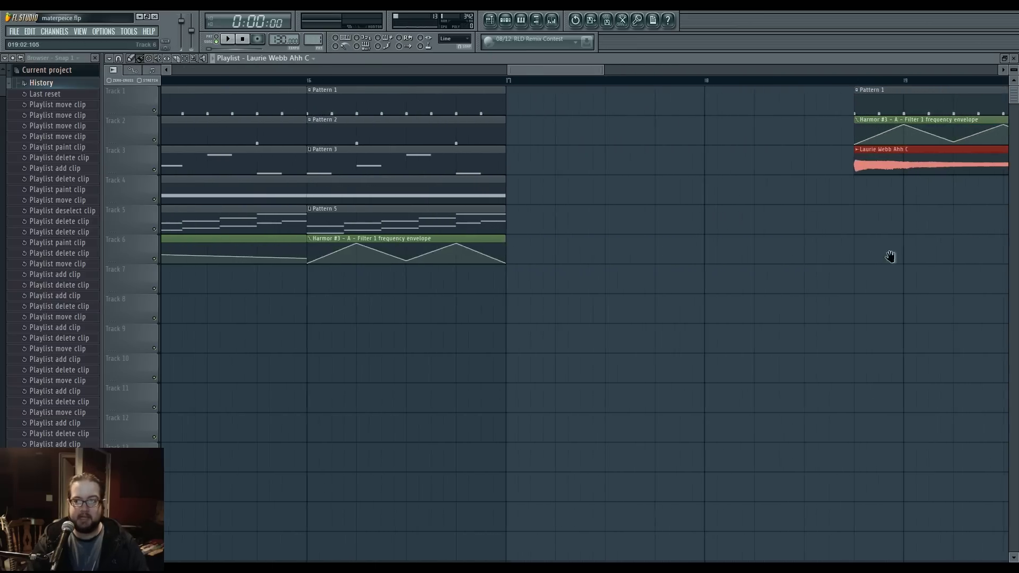
drag(892, 257, 540, 161)
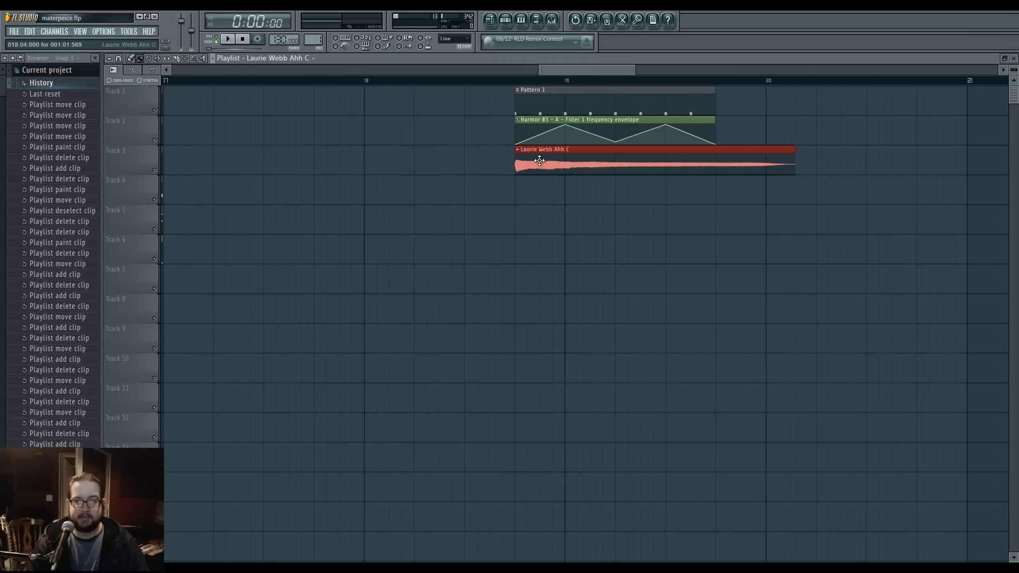
Examine the clip options offered for the new pattern, automation and vocal clips.
right_click(520, 93)
click(518, 91)
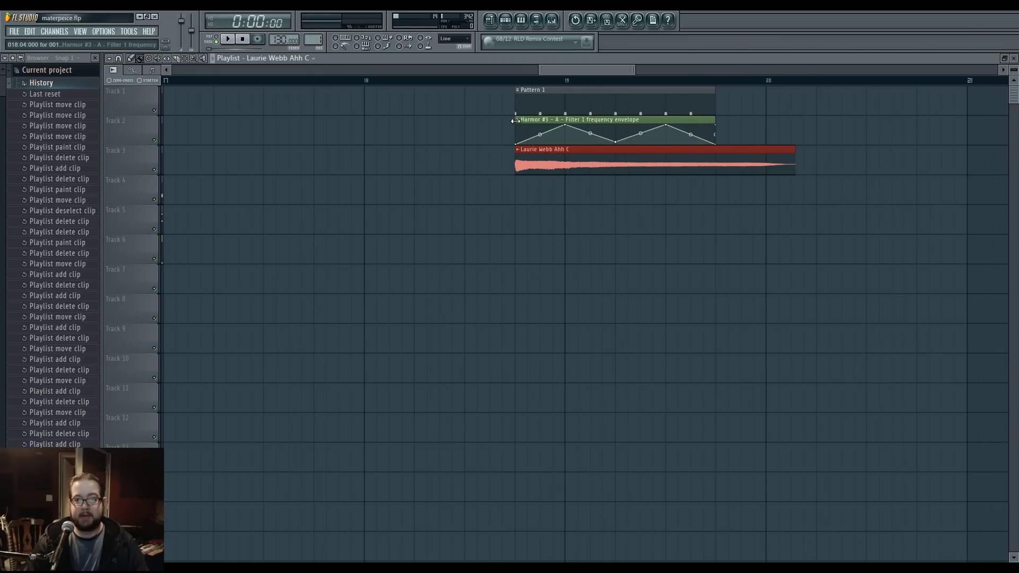
click(517, 119)
click(518, 120)
right_click(519, 154)
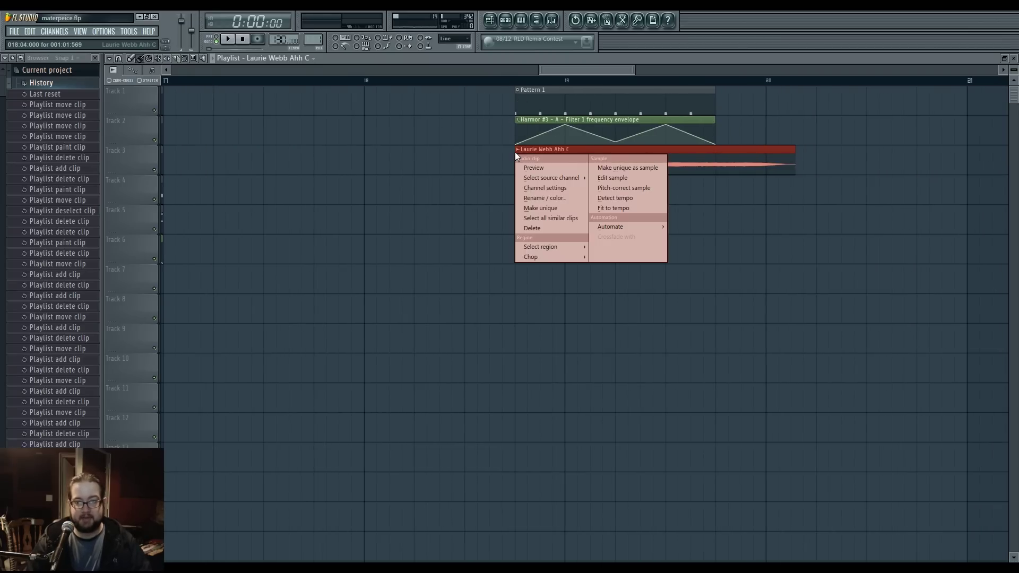
key(Escape)
Open Pattern 1 for editing from its clip options, move the step sequencer higher on the screen, and hide it.
right_click(518, 93)
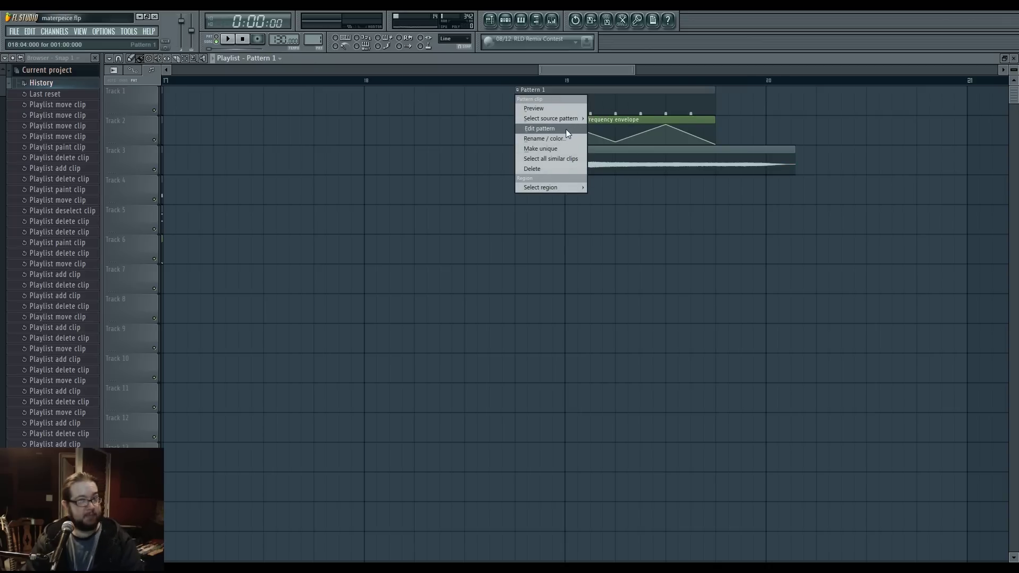
click(539, 129)
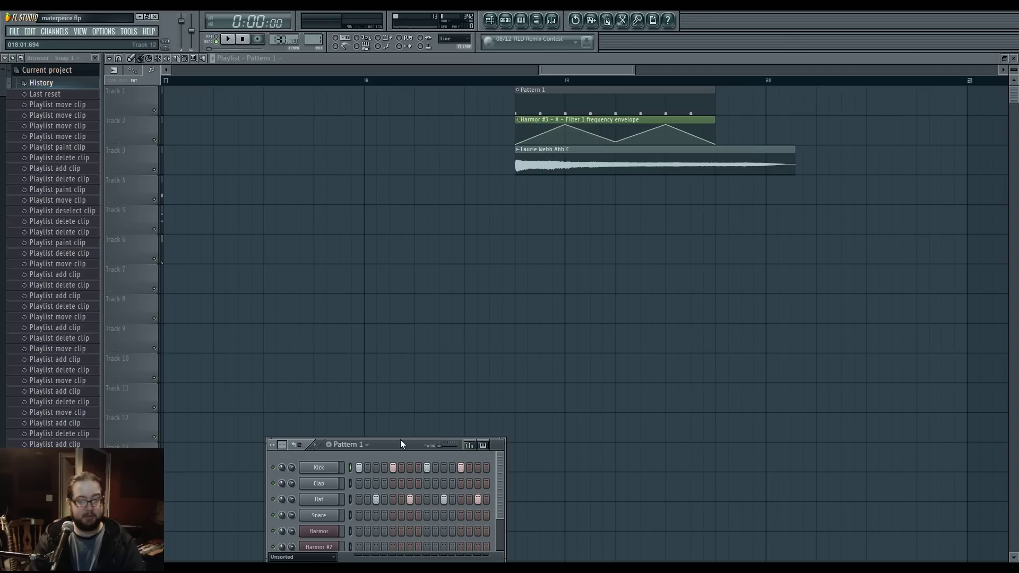
drag(397, 445, 375, 259)
key(F6)
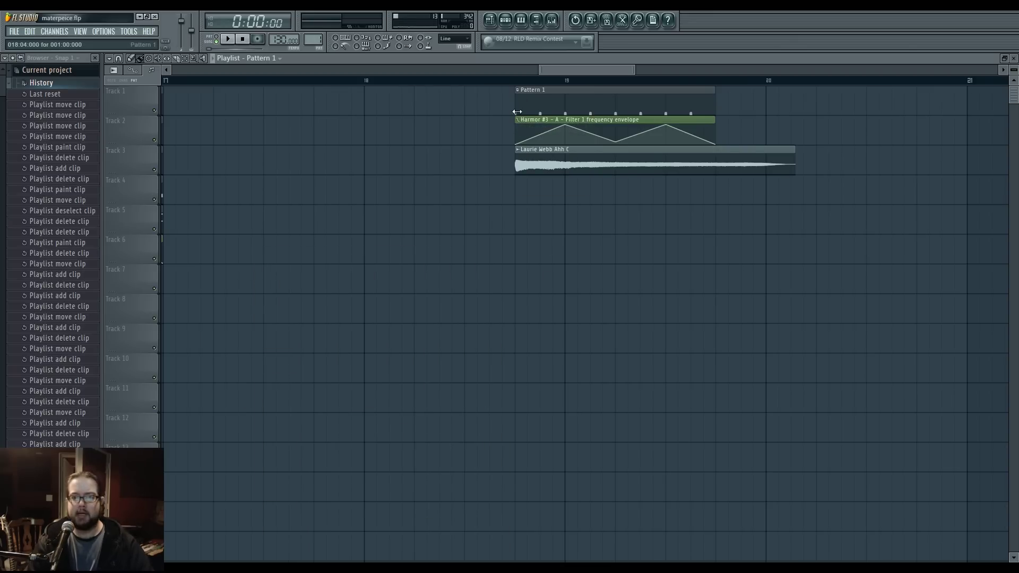
Replace the Pattern 1 clip on track 1 with two Pattern 1 clips at bars 18 and 19 on track 8.
right_click(519, 95)
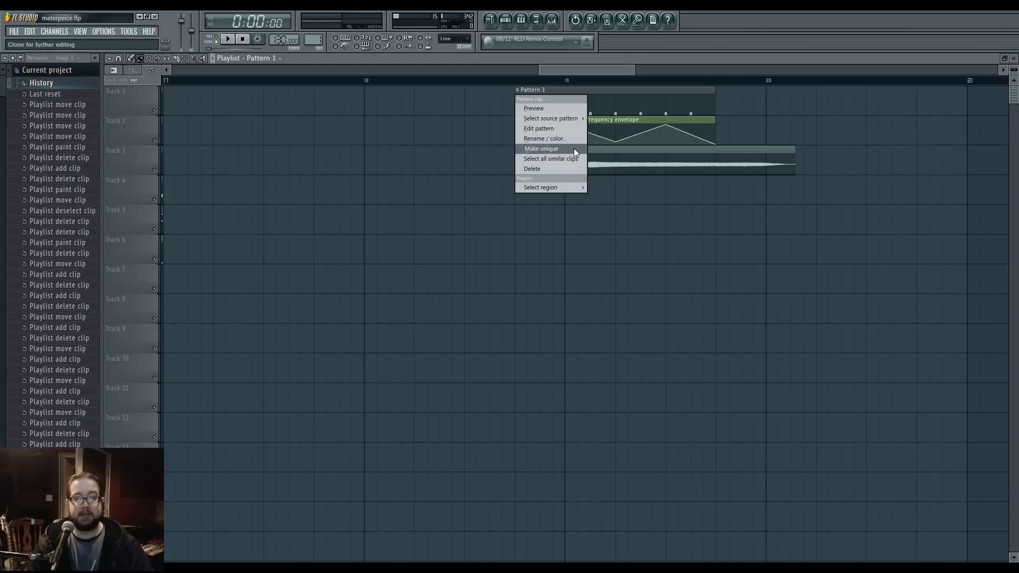
click(422, 131)
drag(574, 103, 444, 328)
click(573, 303)
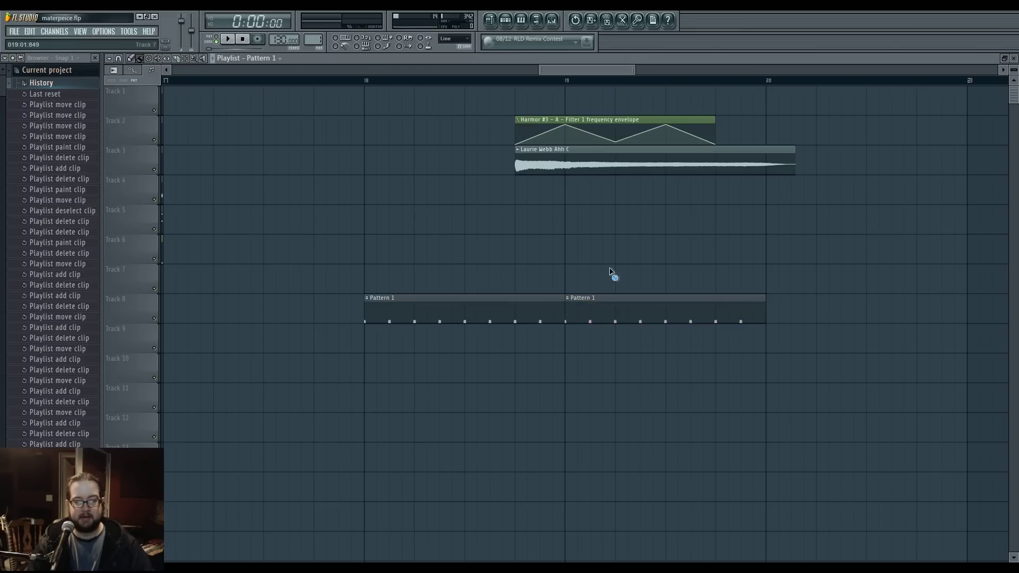
Check the steps of the Pattern 1 clip at bar 19 on track 8, and make that clip unique.
scroll(546, 246, right, 2)
double_click(559, 305)
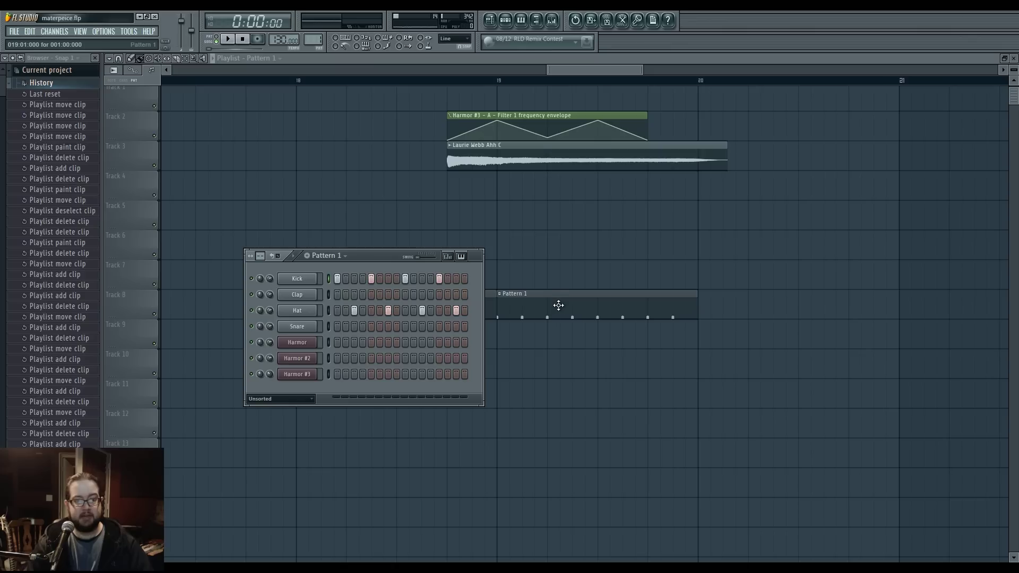
key(F6)
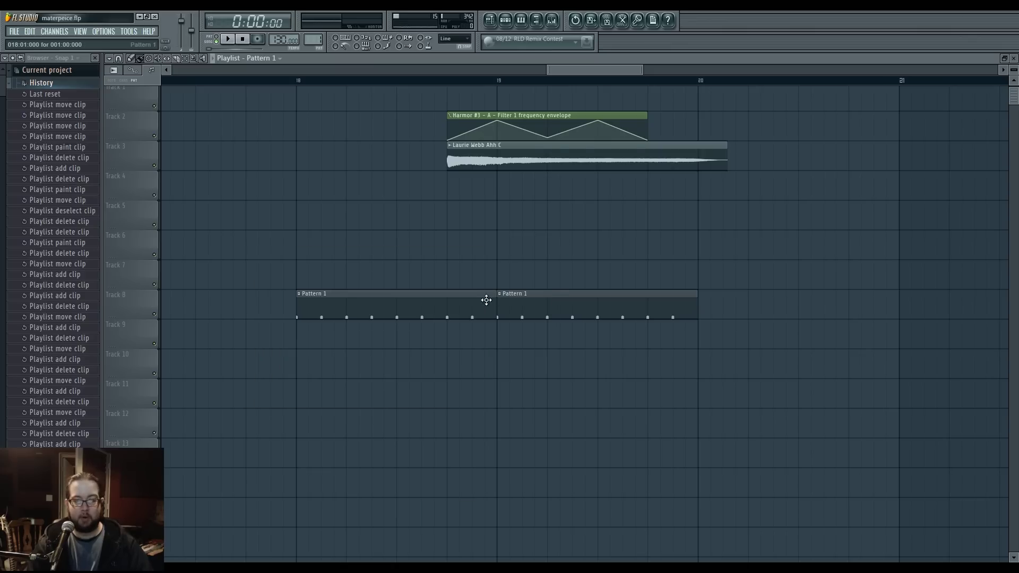
right_click(501, 295)
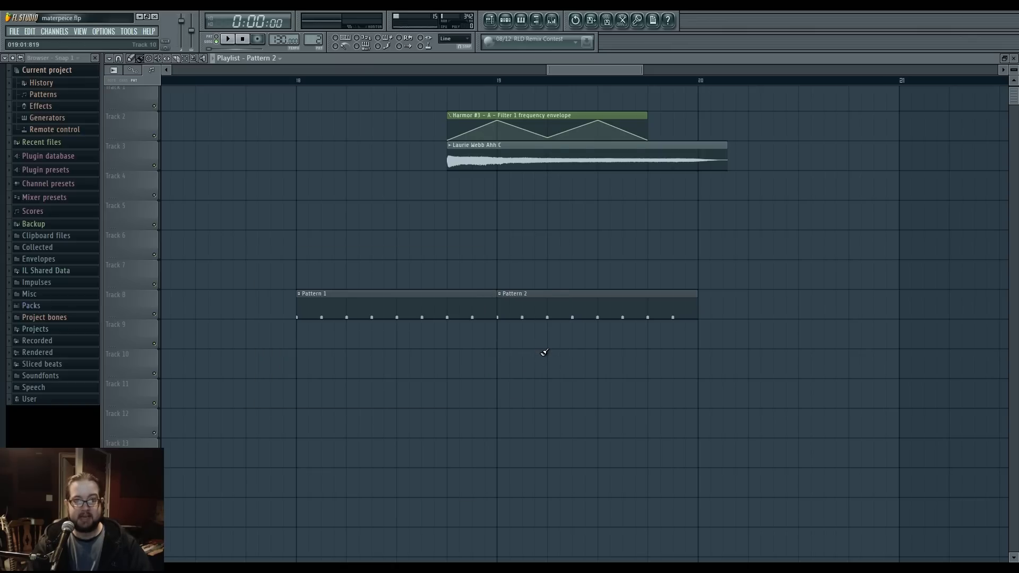
In the unique Pattern 2 clip, move the kick from step 9 to step 12, and hide the step sequencer.
click(397, 300)
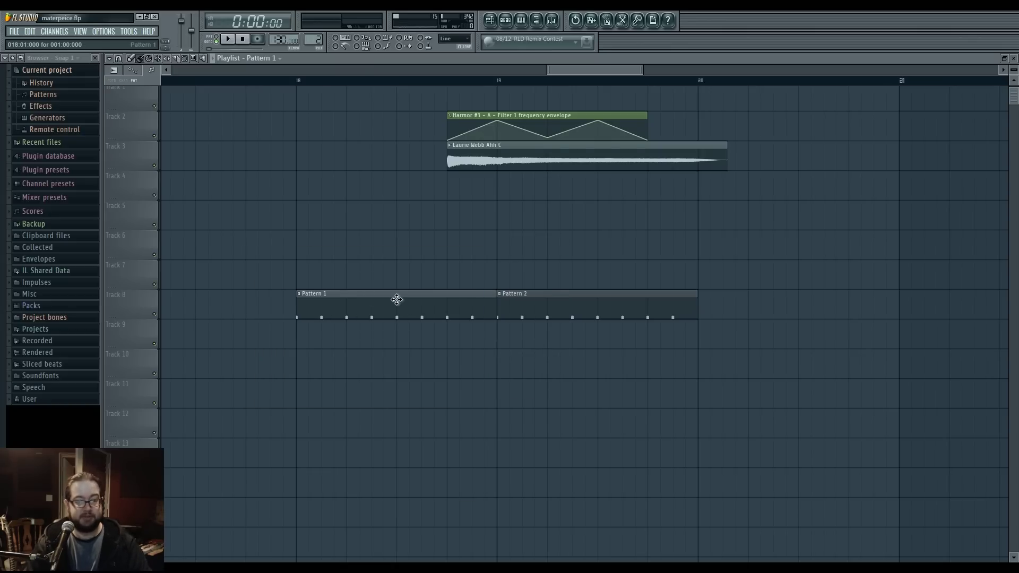
double_click(518, 301)
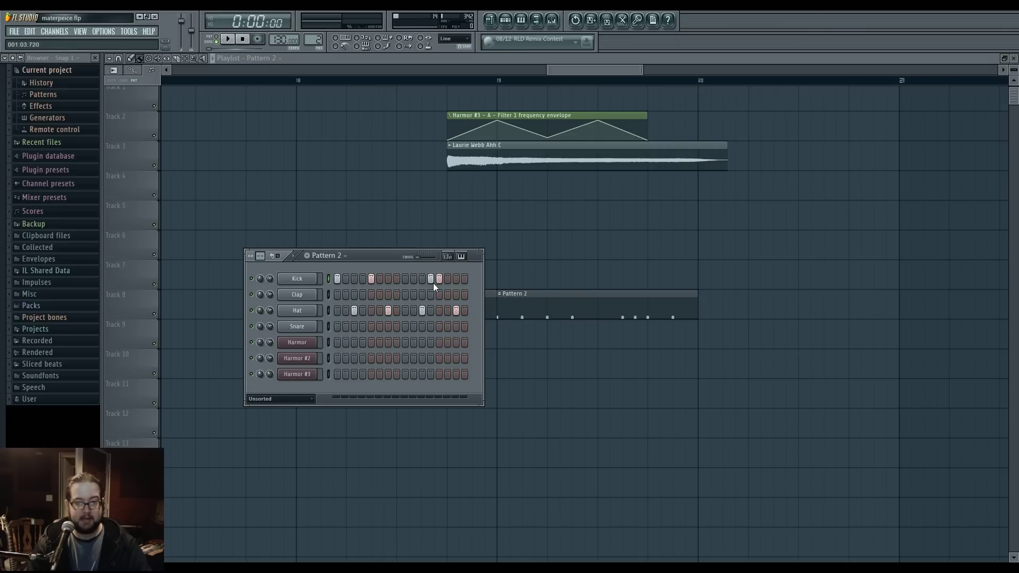
key(F6)
key(F6)
key(F6)
Paint two Pattern 3 clips on track 7 at bars 18 and 19, above the Pattern 1 and Pattern 2 clips.
scroll(614, 221, down, 5)
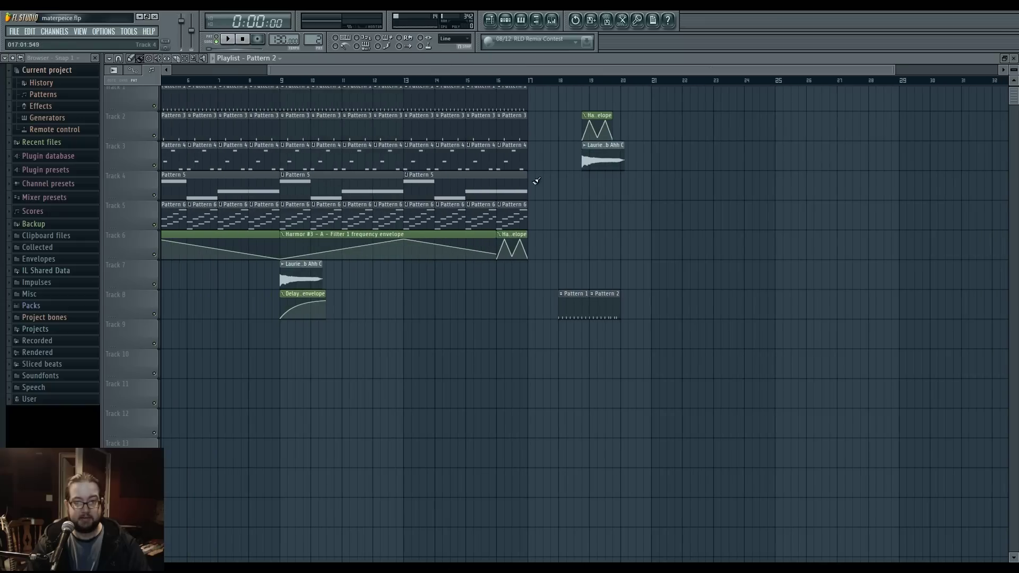
drag(558, 273, 576, 276)
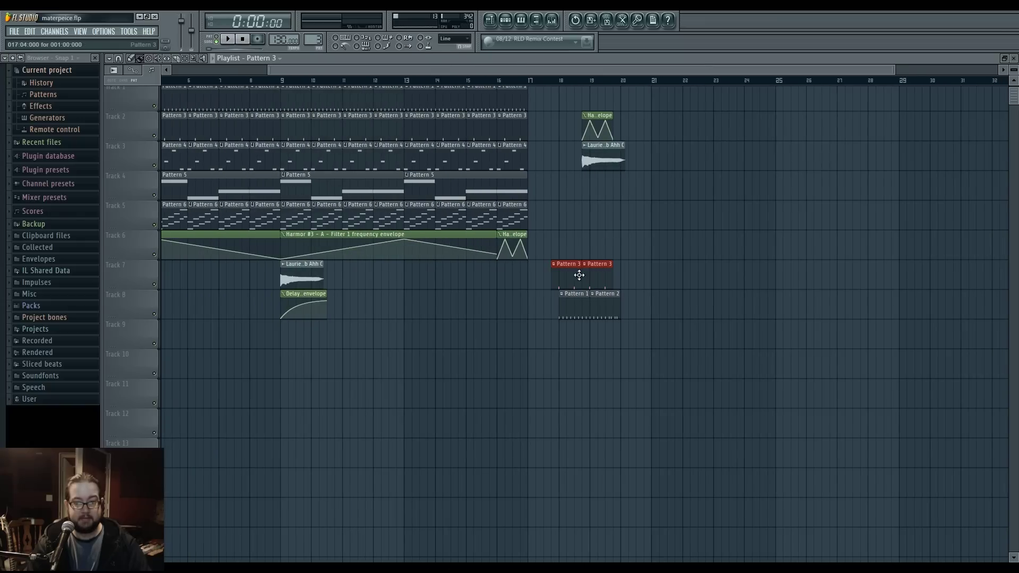
Audition the clips from bar 18, and remove the leftover automation and vocal clips from tracks 2 and 3.
click(561, 80)
key(space)
scroll(610, 204, up, 5)
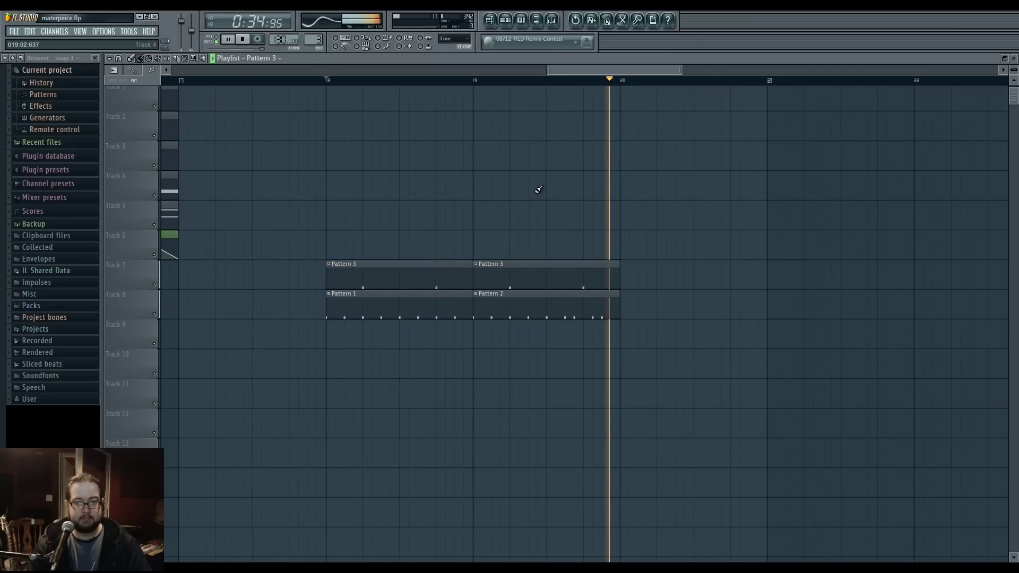
key(space)
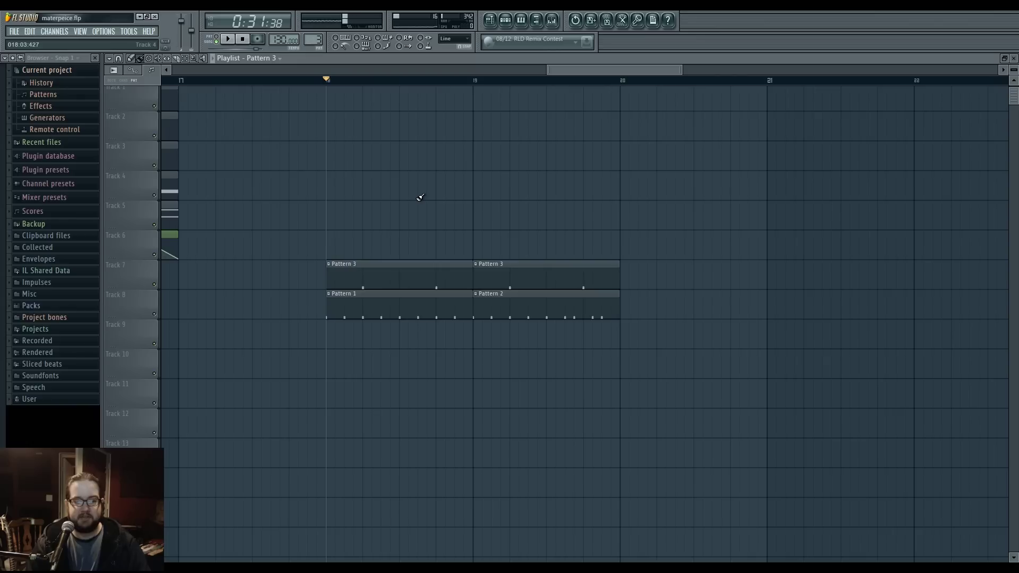
Trim the start of the Pattern 2 clip on track 8 to the middle of bar 19.
scroll(420, 197, left, 3)
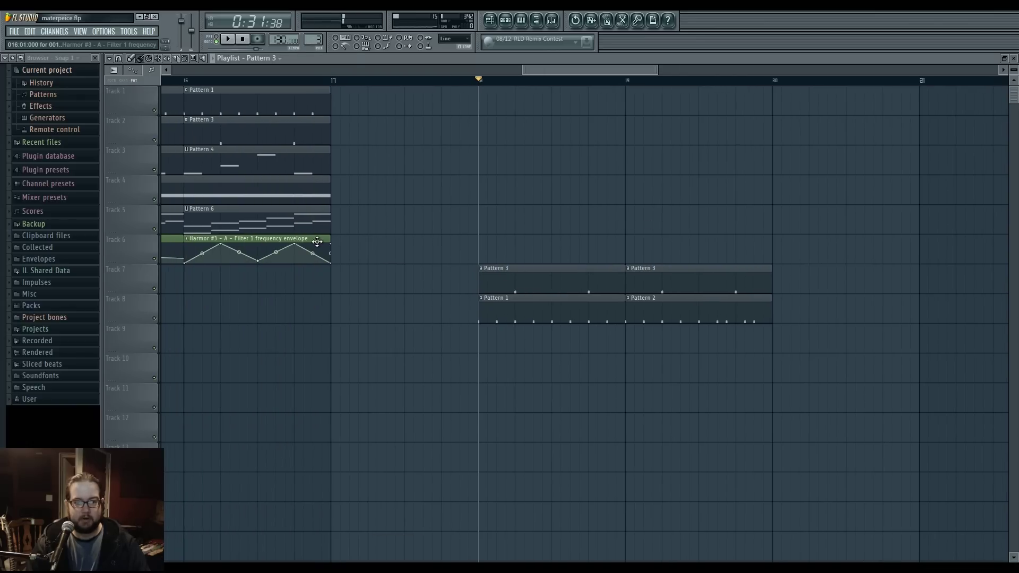
click(317, 240)
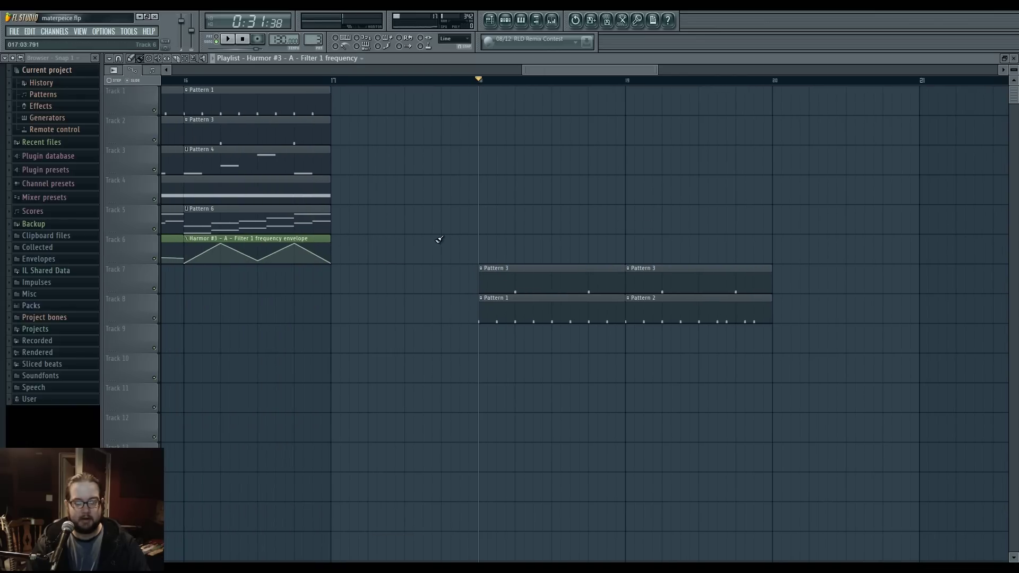
scroll(437, 249, down, 3)
scroll(494, 256, up, 5)
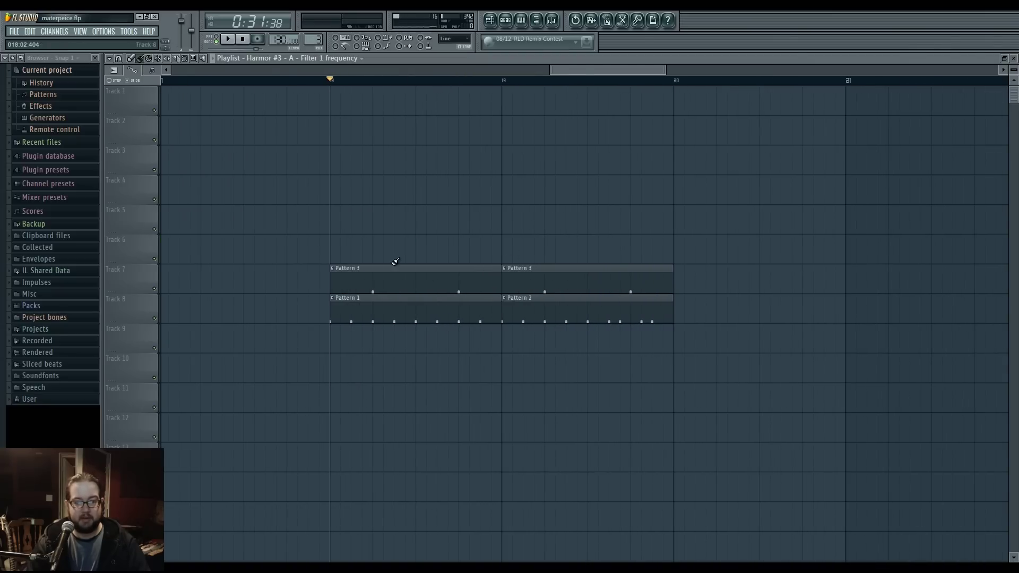
drag(505, 318, 589, 315)
click(593, 300)
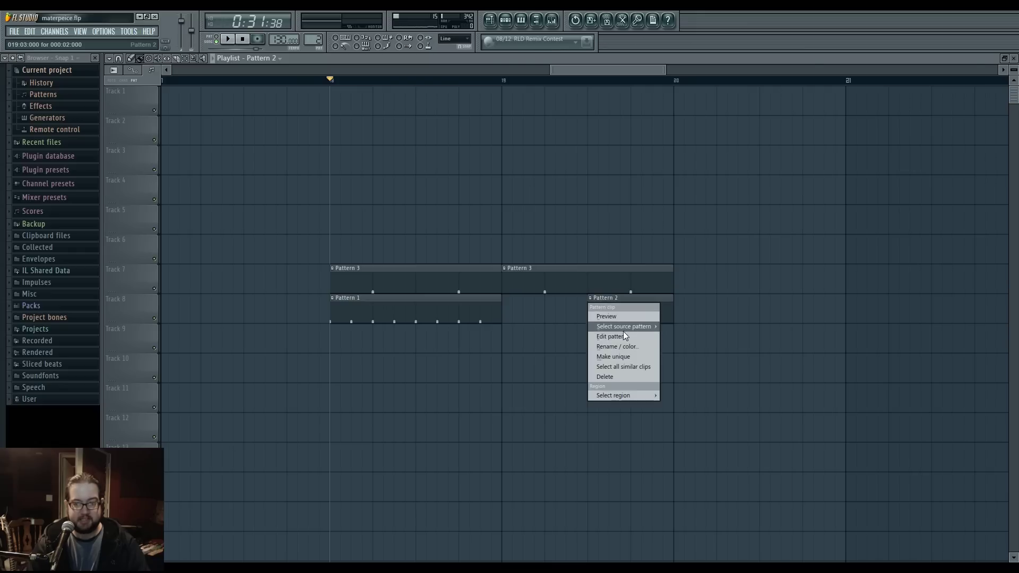
click(541, 348)
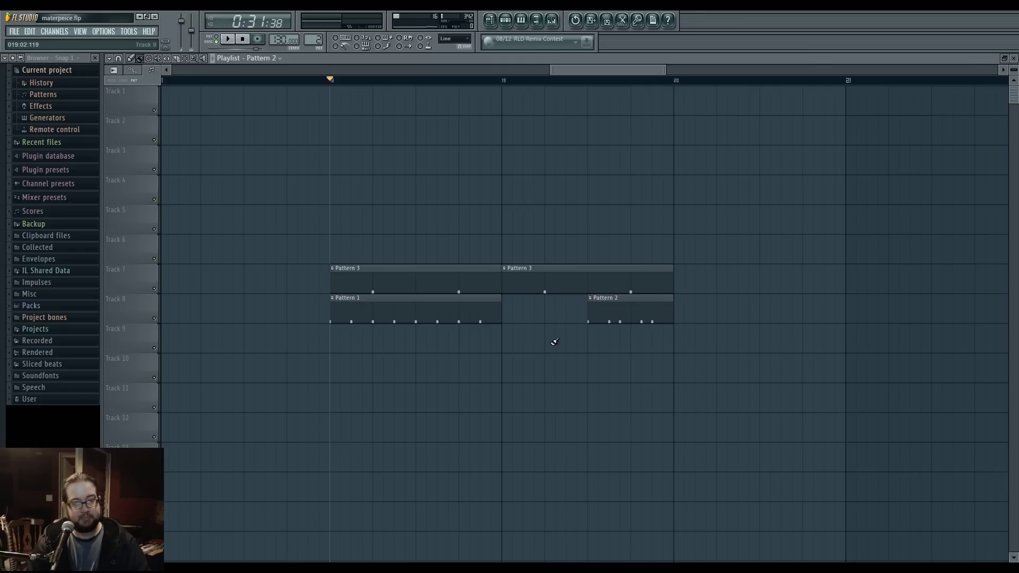
Check Pattern 2 in the step sequencer, and make the shortened Pattern 2 clip on track 8 unique.
click(507, 20)
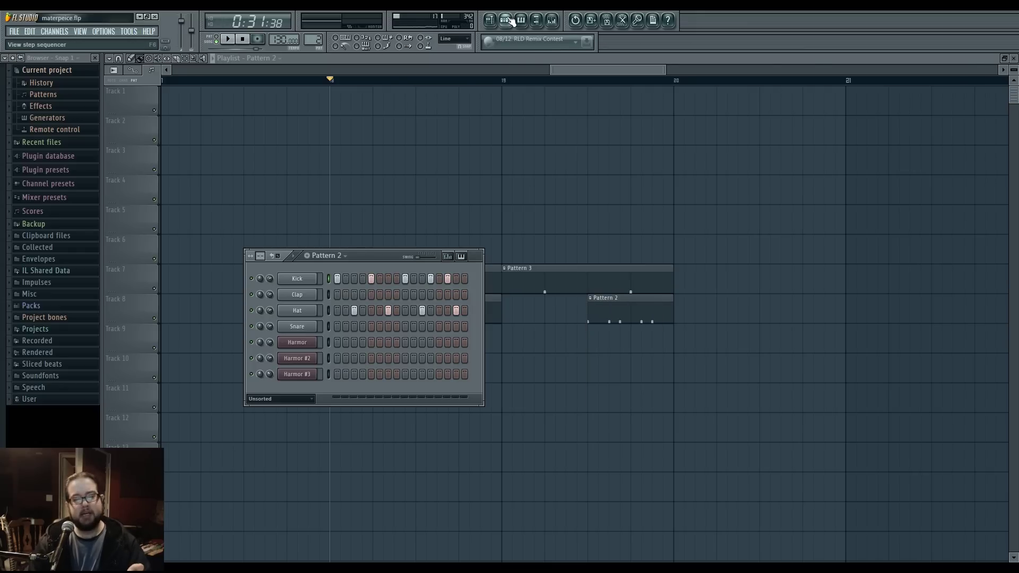
click(507, 20)
click(592, 299)
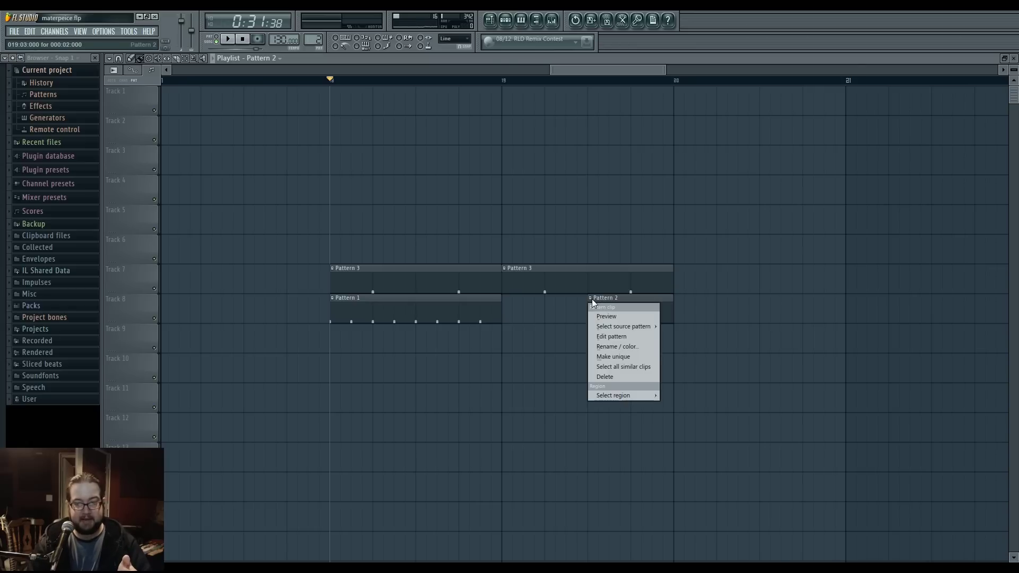
click(618, 355)
click(584, 318)
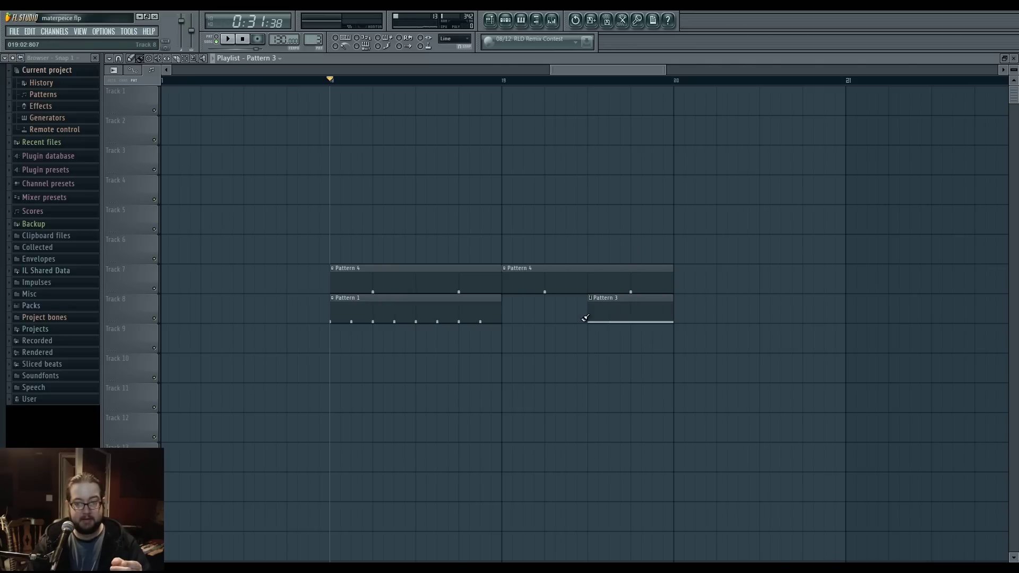
Examine the unique Pattern 3 clip's kick notes in the piano roll, and move the playhead to the clip's start.
double_click(602, 310)
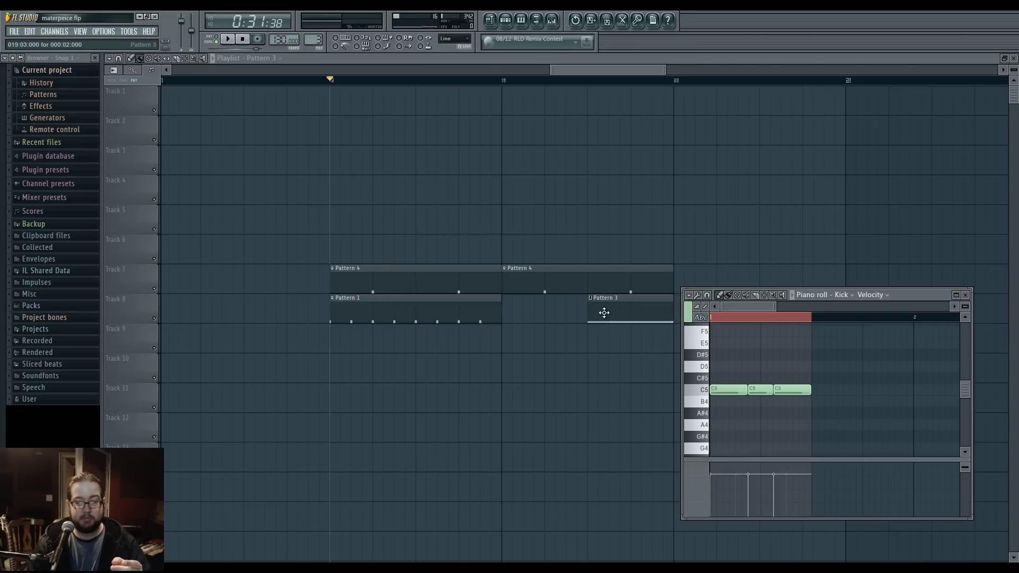
click(513, 24)
key(F12)
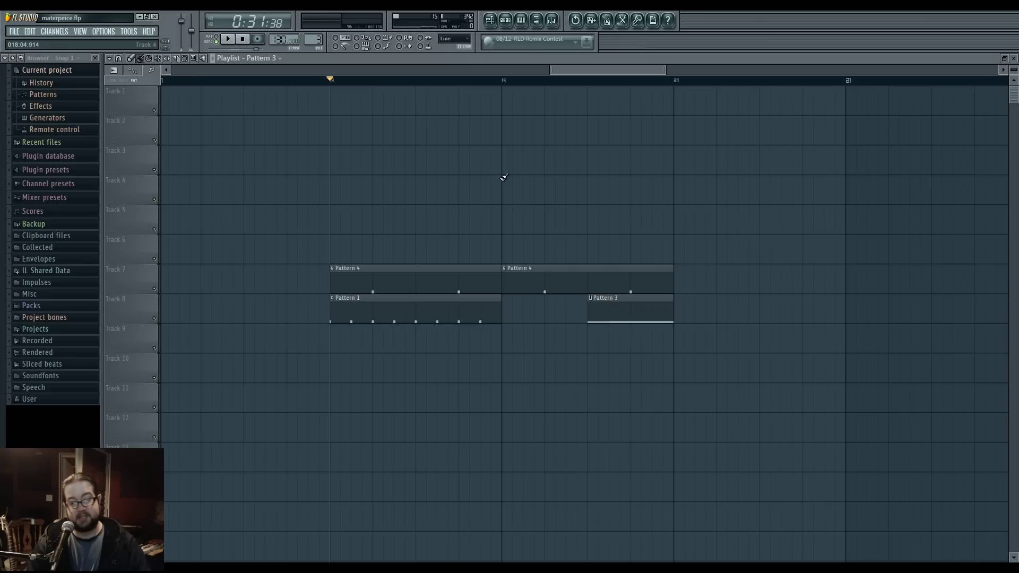
click(588, 81)
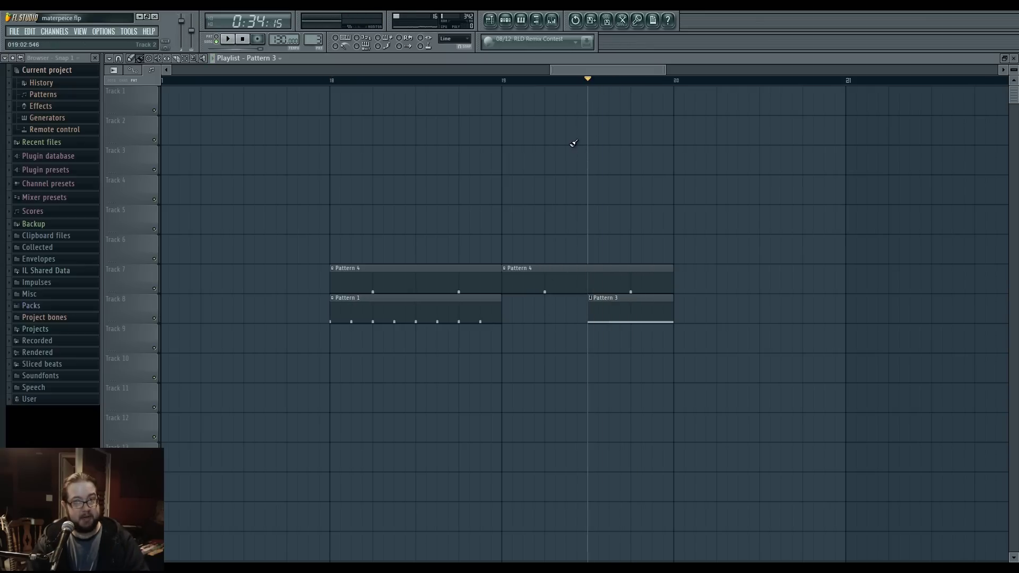
Delete the four demo pattern clips on tracks 7 and 8 at bars 18 and 19.
right_click(636, 319)
right_click(624, 291)
right_click(491, 284)
right_click(470, 317)
Shorten the Pattern 6 clip at bar 13 on track 4 to two bars, and make it unique.
scroll(469, 335, down, 5)
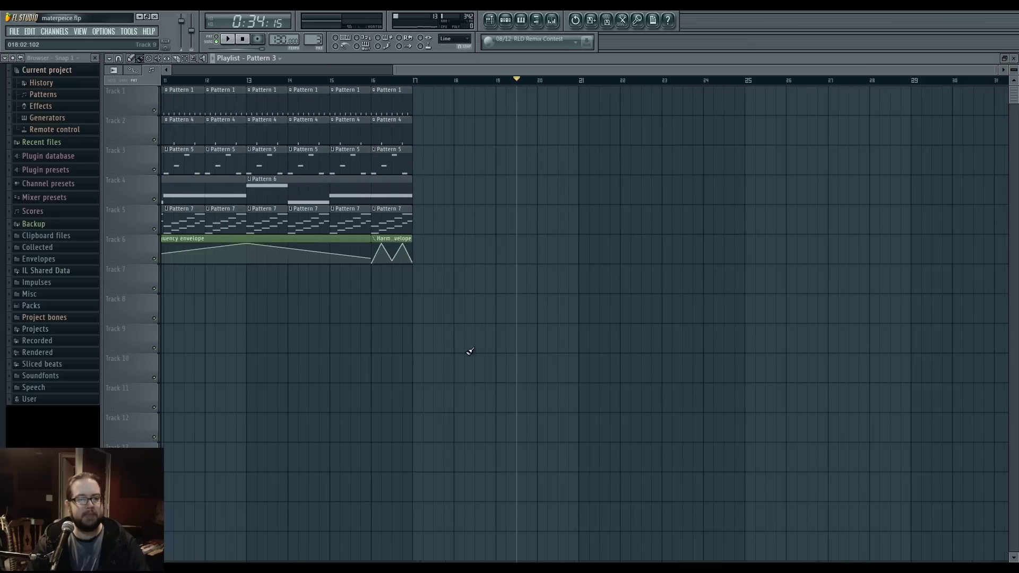
scroll(485, 187, up, 2)
scroll(485, 188, up, 3)
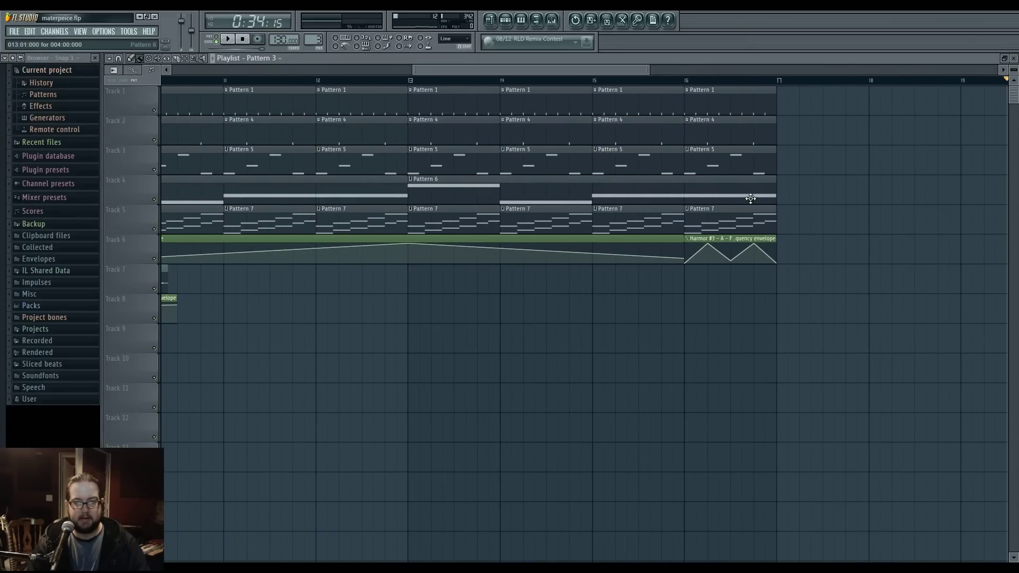
drag(774, 196, 593, 191)
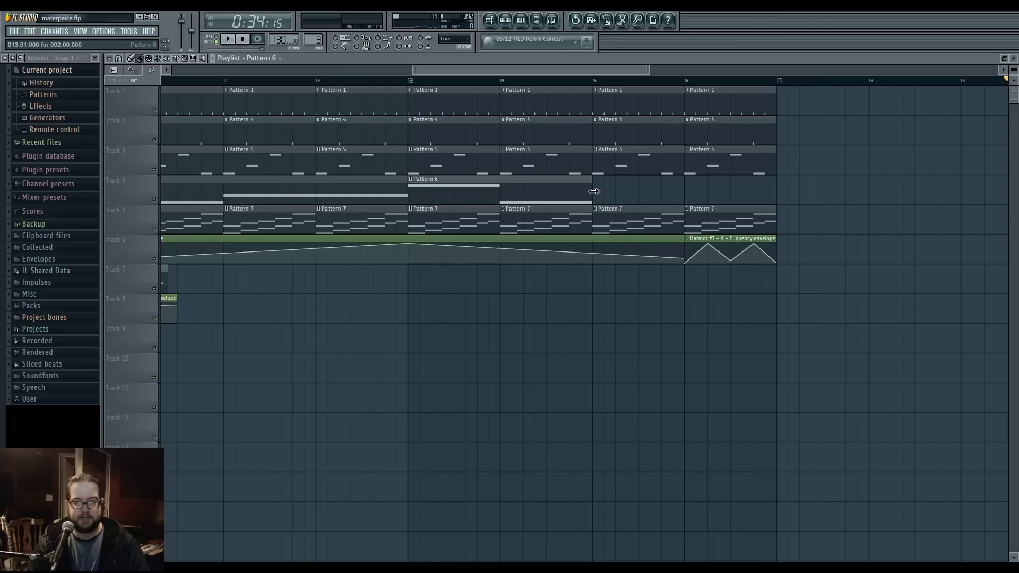
click(412, 179)
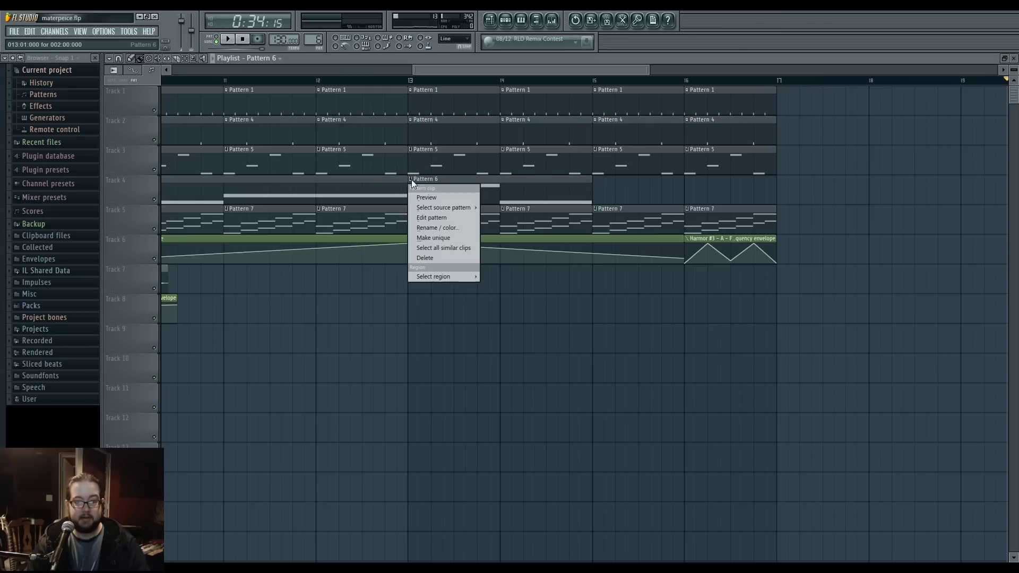
click(458, 239)
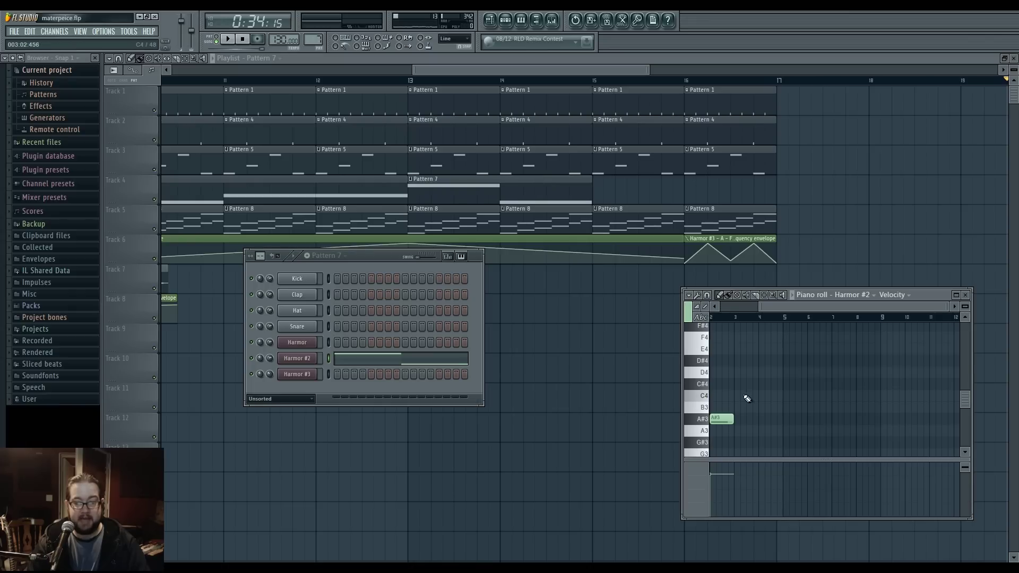
Look over the unique clip's notes, and fill bars 15 and 16 of track 4 with a front-trimmed Pattern 6 clip.
scroll(770, 395, down, 4)
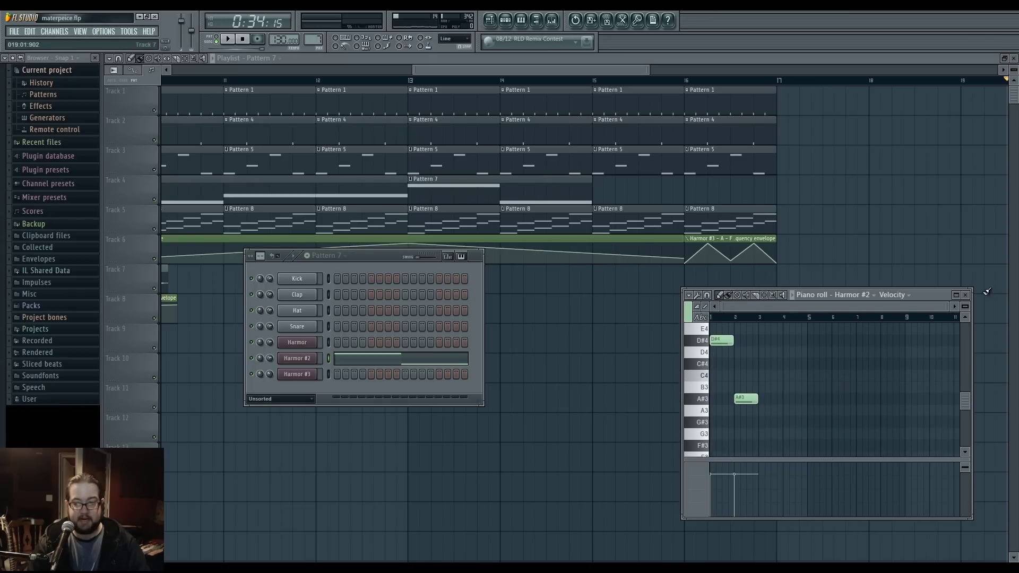
drag(946, 307, 852, 308)
click(578, 350)
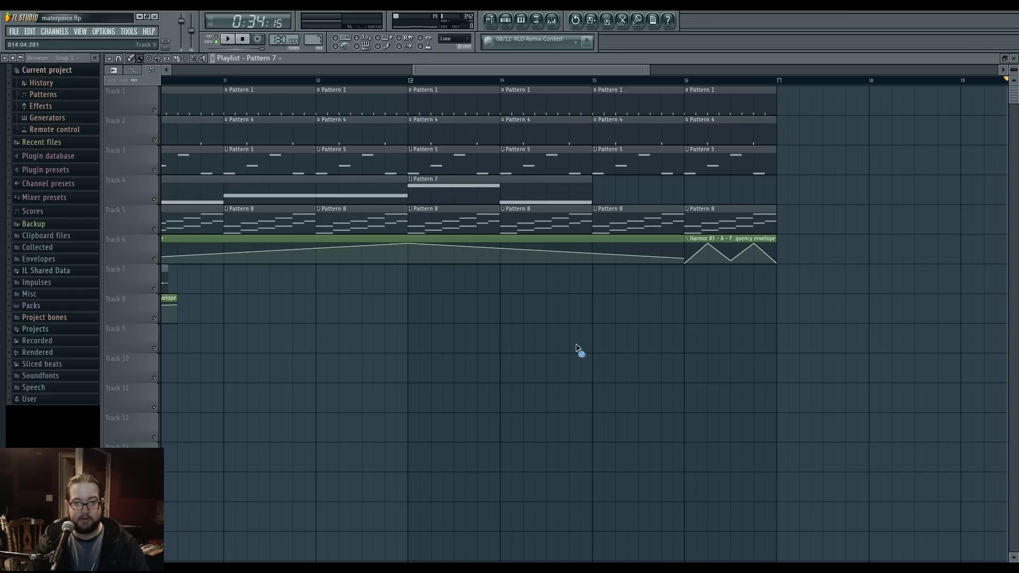
click(452, 284)
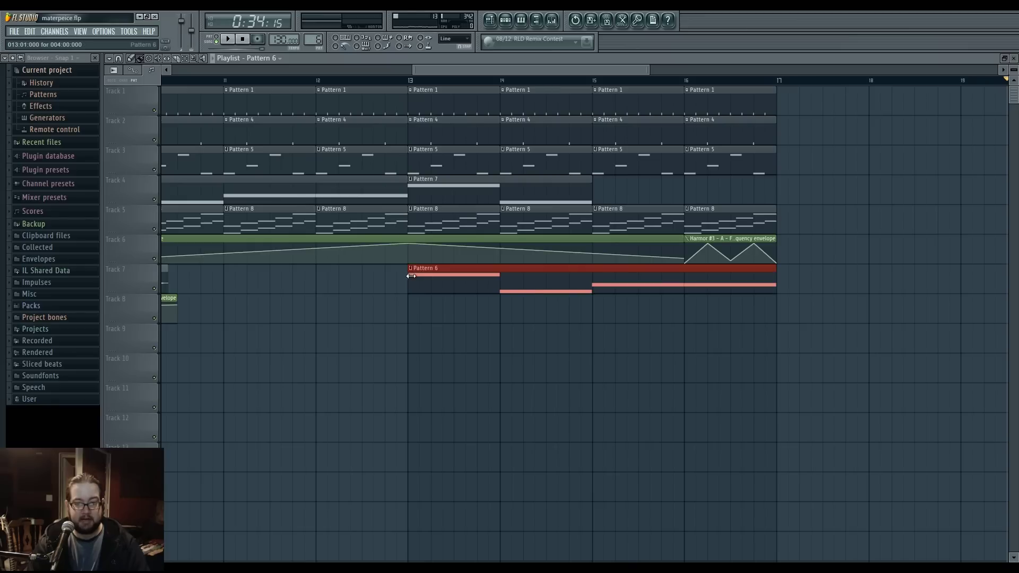
drag(409, 277, 618, 182)
In Pattern 7, replace the Harmor #2 notes with F4 in bar 1 and D#4 in bar 2.
double_click(547, 189)
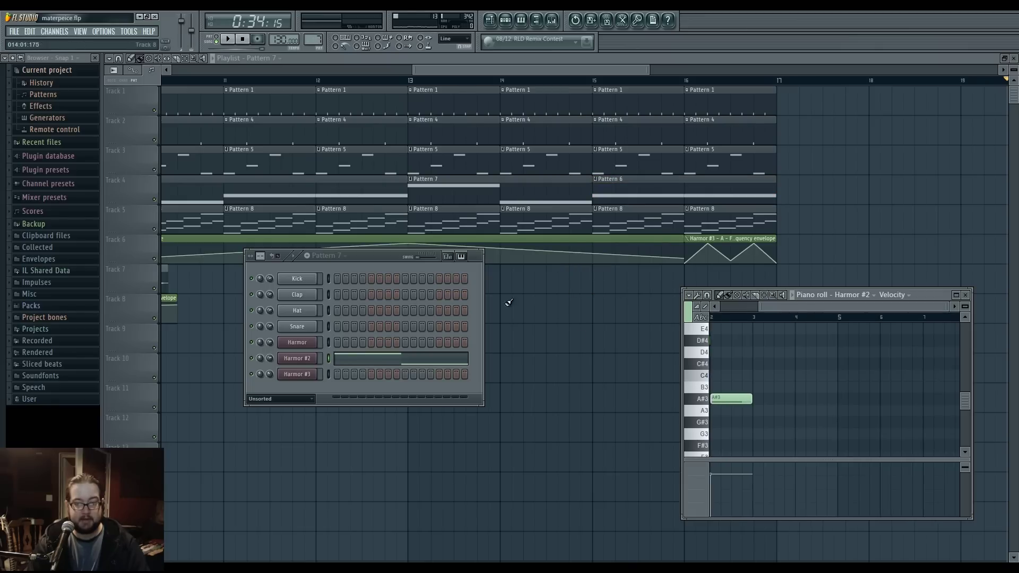
scroll(855, 406, left, 1)
click(720, 338)
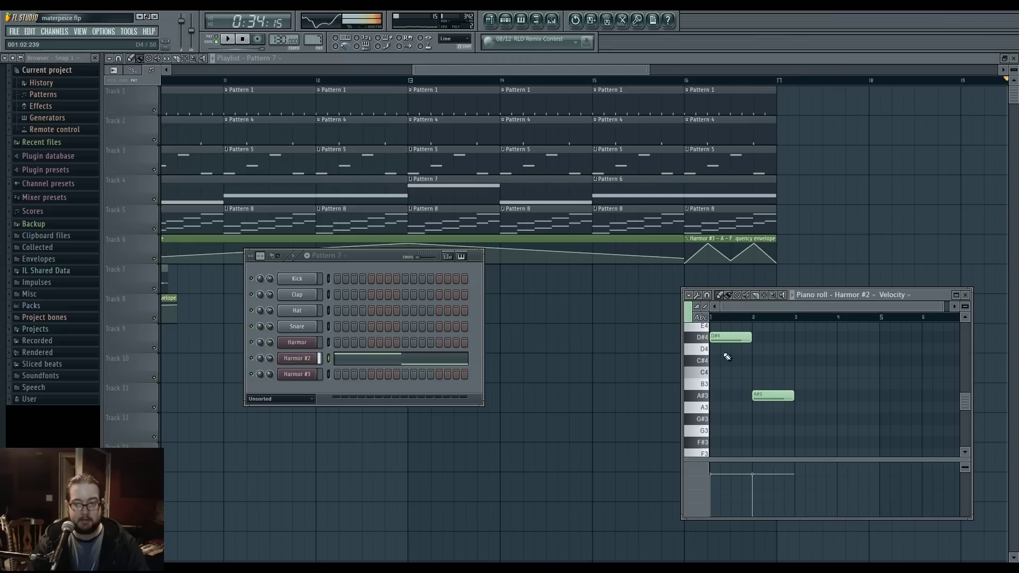
click(768, 396)
scroll(728, 401, up, 2)
click(713, 384)
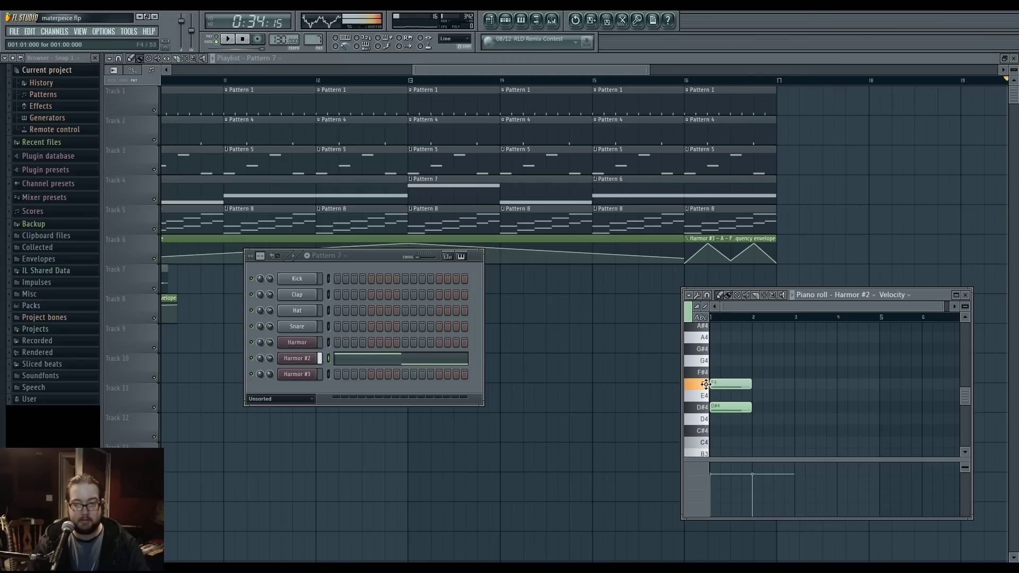
right_click(739, 383)
click(713, 384)
right_click(727, 406)
click(755, 402)
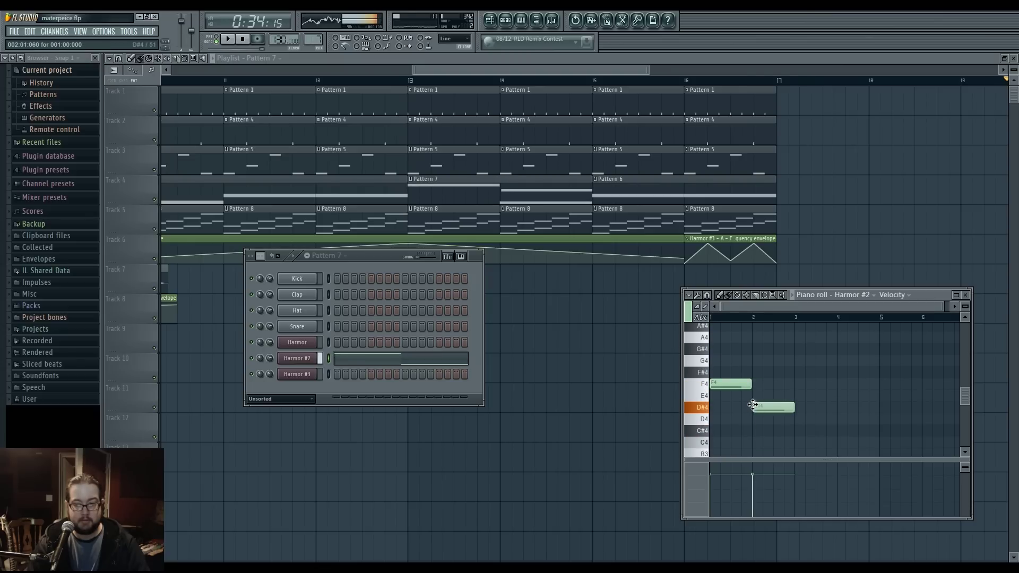
scroll(775, 389, down, 3)
Audition the arrangement from just before bar 13 through the edited Pattern 7 clip, and stop playback.
key(space)
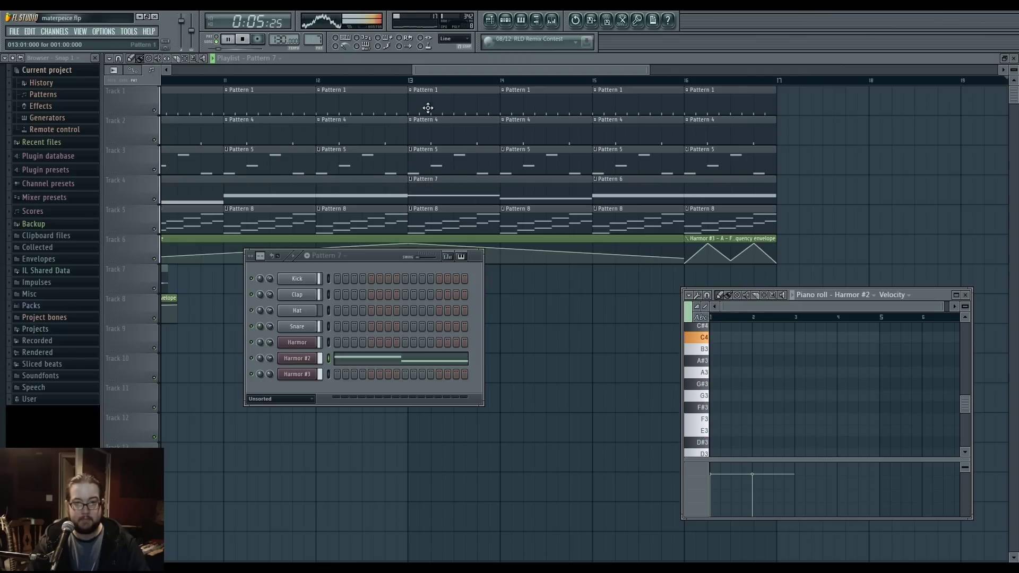
drag(388, 71, 451, 73)
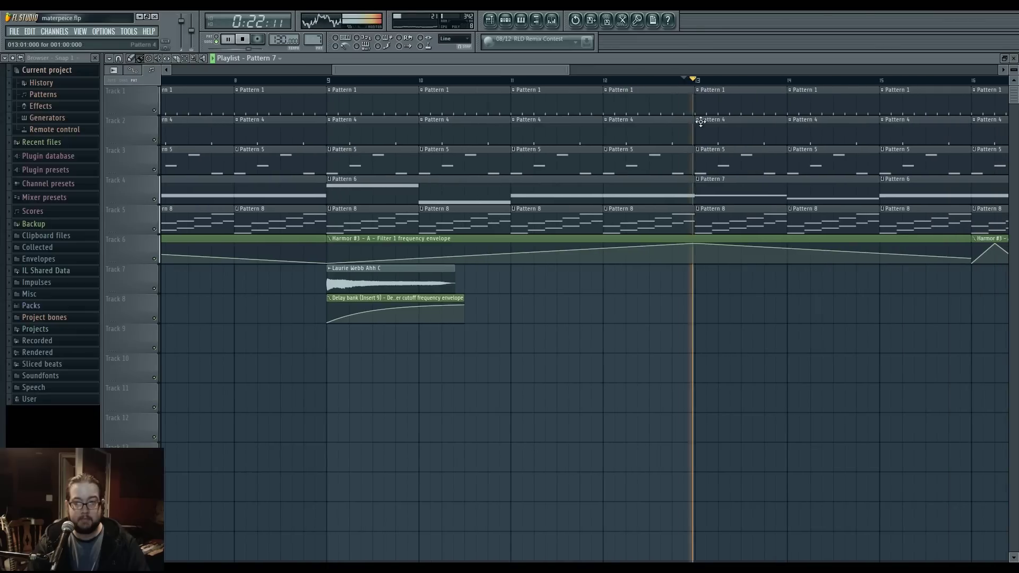
scroll(597, 301, down, 3)
scroll(600, 303, down, 1)
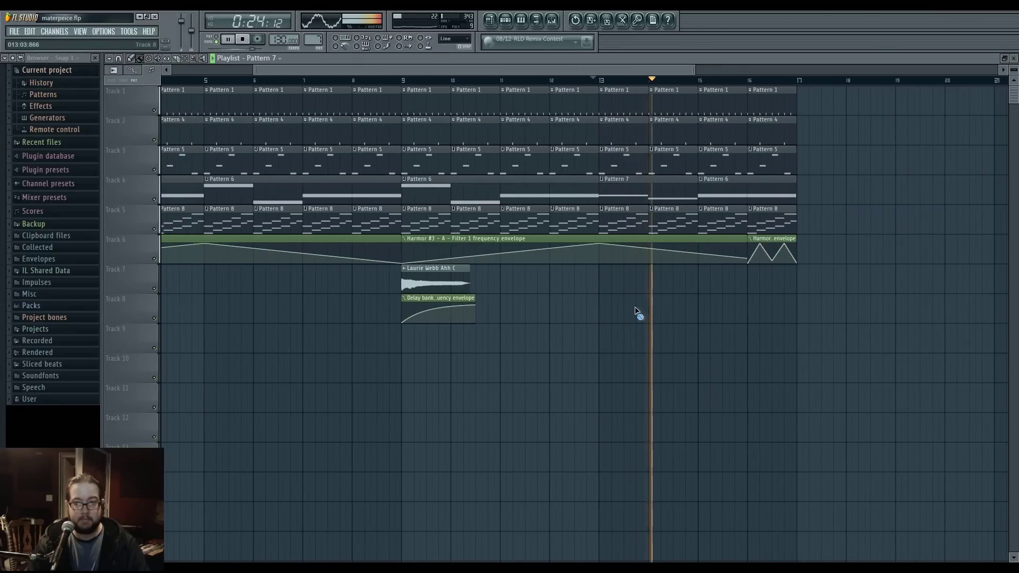
scroll(611, 319, down, 2)
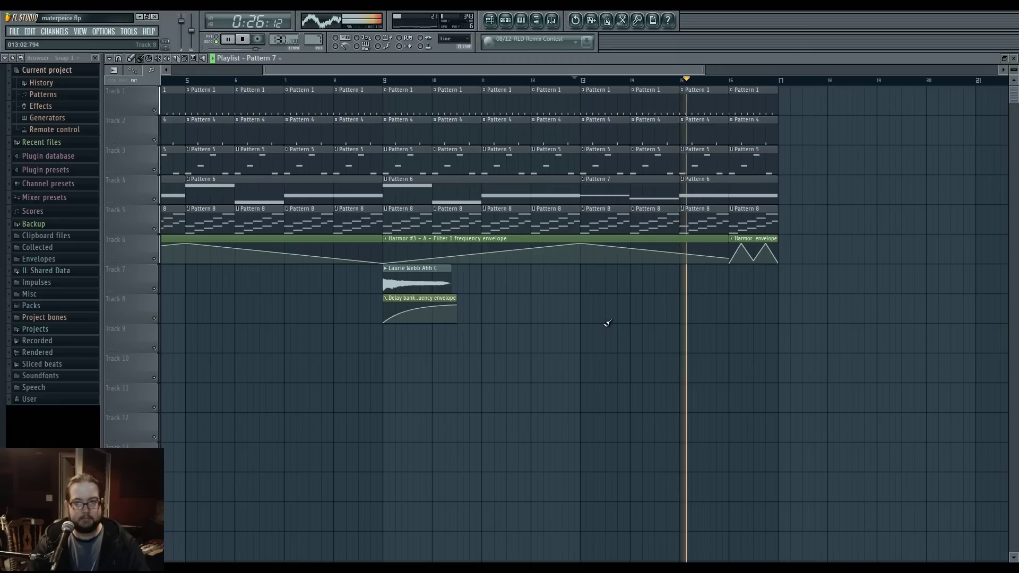
key(space)
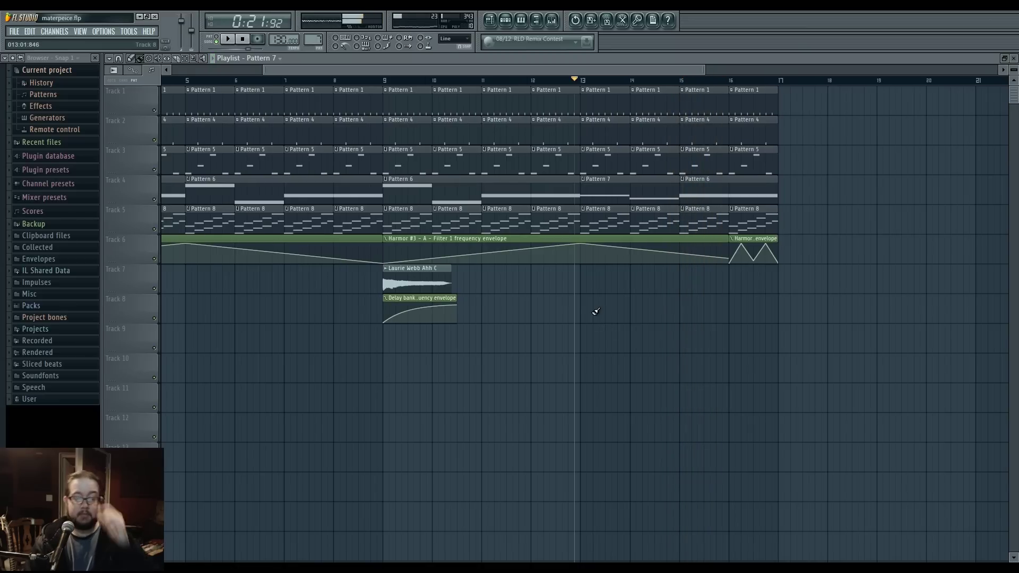
Open the vocal audio clip on track 7 in the Edison sample editor, examine the waveform's start, and close the editor.
click(391, 281)
scroll(390, 281, up, 4)
scroll(381, 282, up, 3)
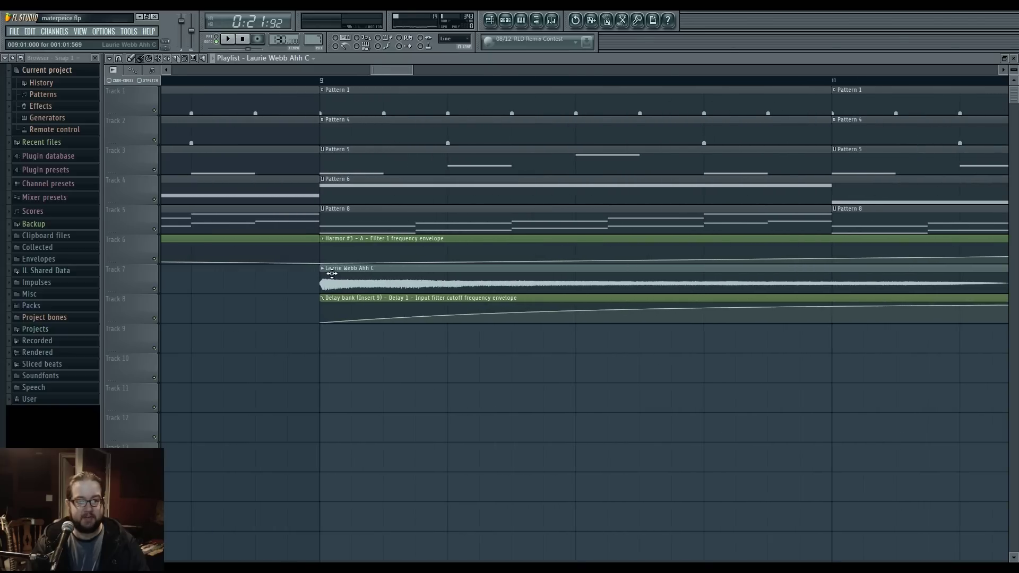
right_click(322, 271)
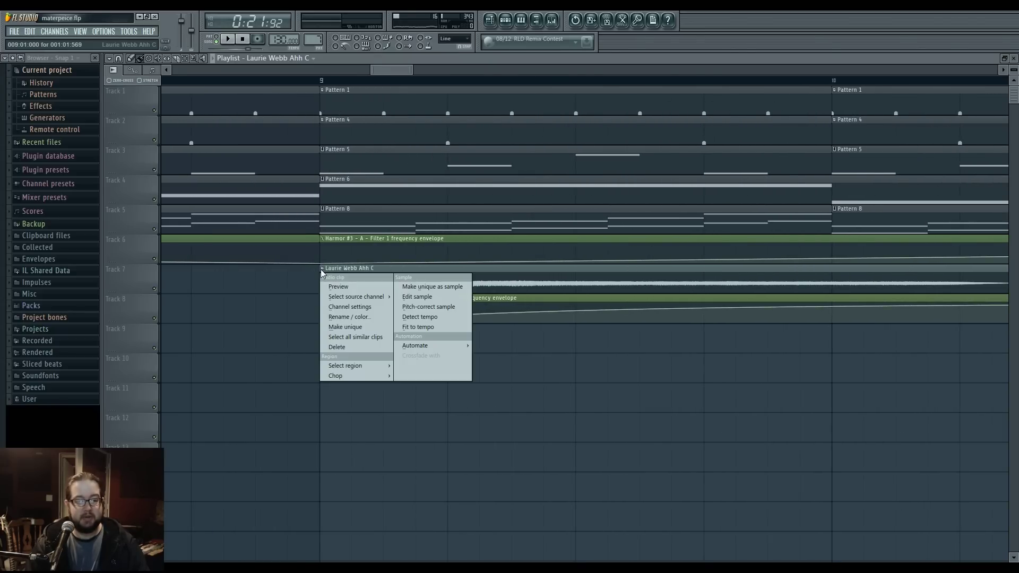
click(444, 297)
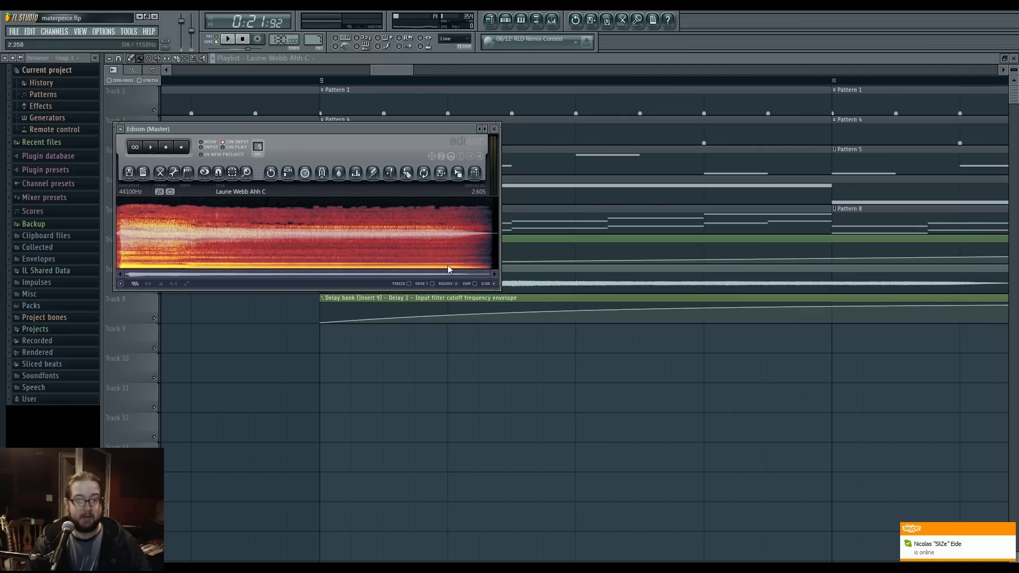
drag(484, 278, 133, 273)
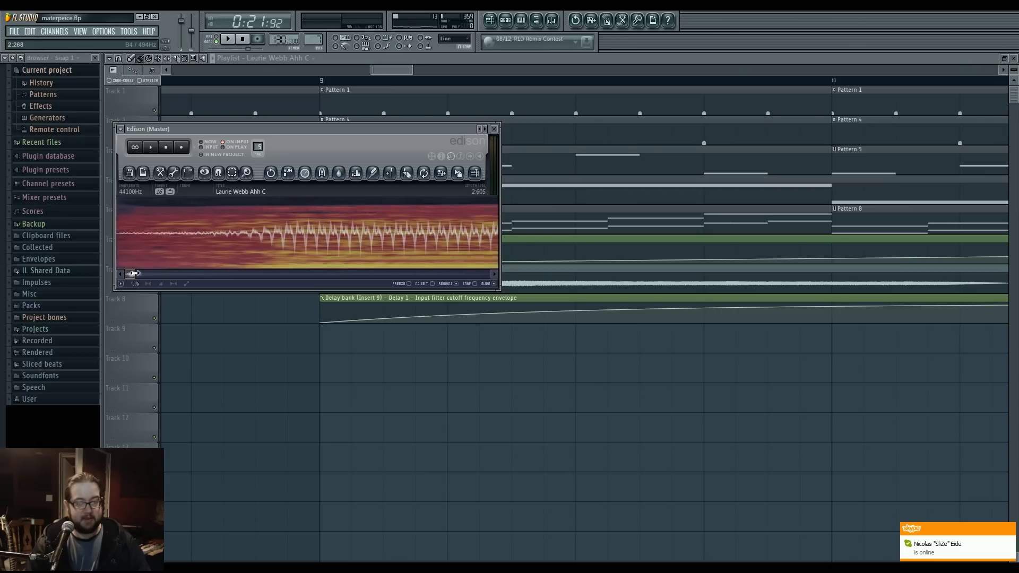
click(494, 129)
View the vocal clip's channel settings, and review the sample, tempo and automation options offered for the clip.
double_click(344, 275)
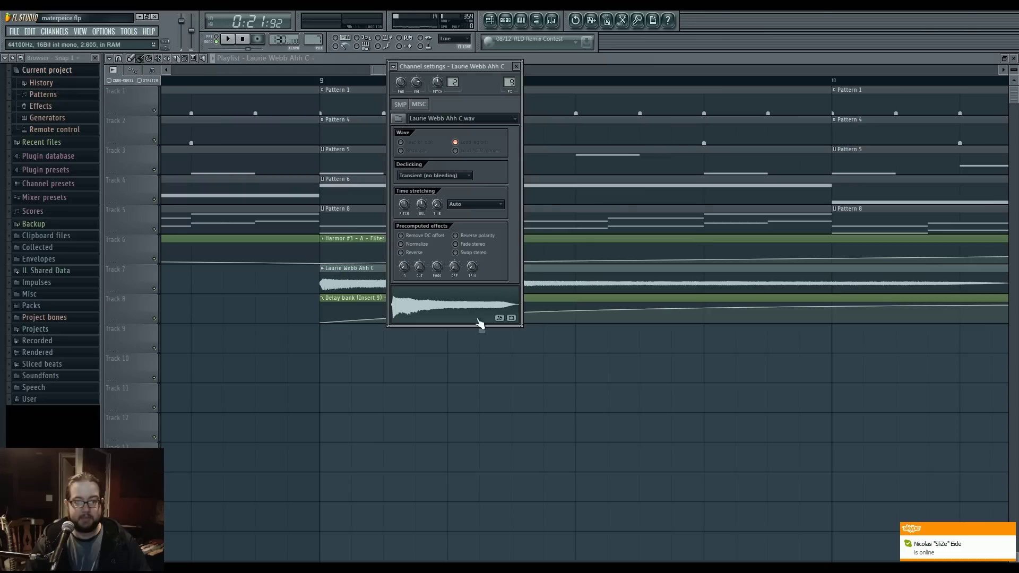
click(330, 274)
click(322, 270)
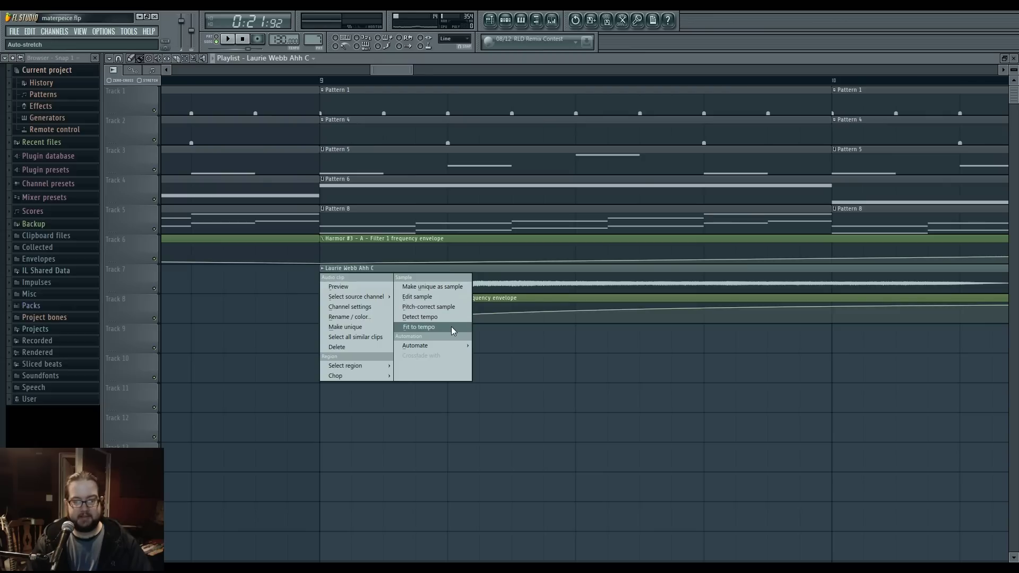
mouse_move(446, 345)
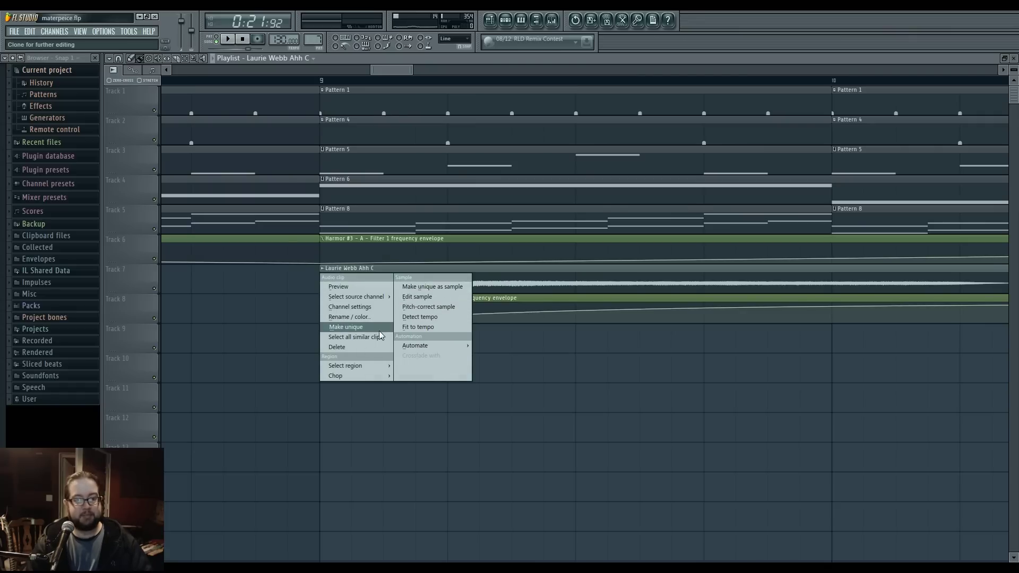
Place two copies of the vocal audio clip at bar 22, stacked on tracks 6 and 7.
click(220, 323)
scroll(409, 329, right, 3)
scroll(327, 342, down, 3)
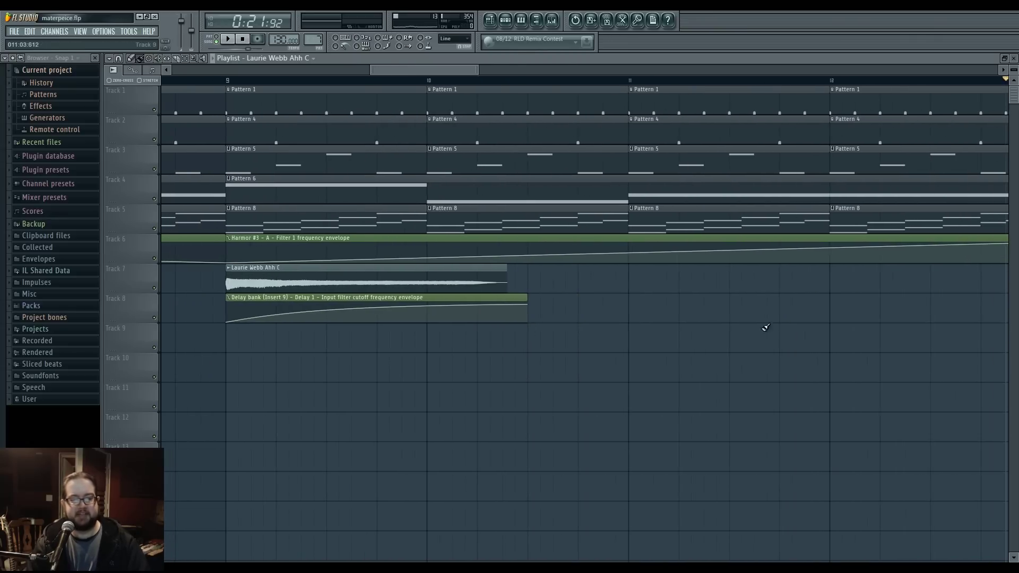
scroll(764, 328, right, 4)
scroll(687, 282, down, 4)
scroll(771, 342, right, 4)
click(532, 250)
scroll(531, 251, up, 4)
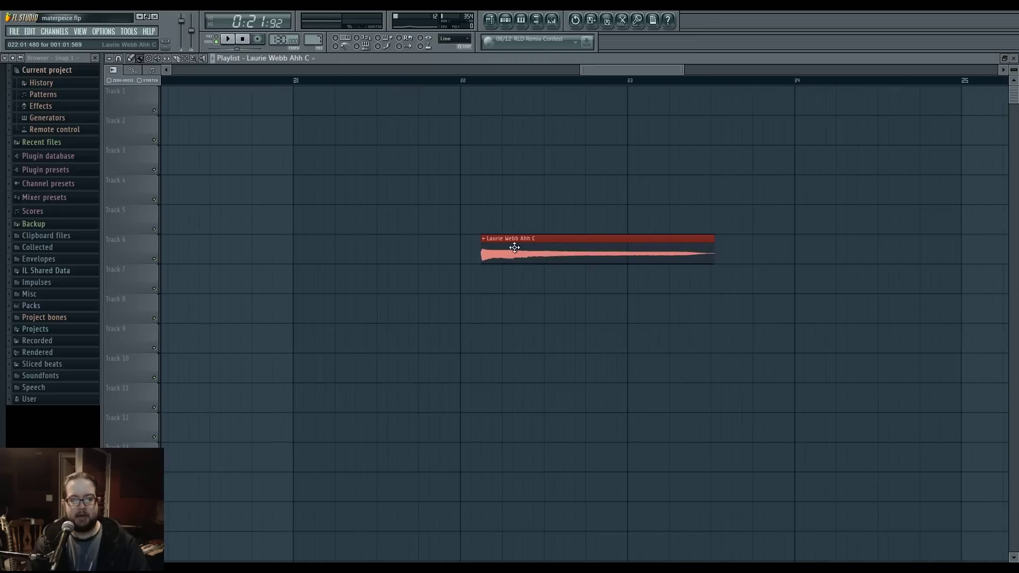
drag(480, 255, 494, 283)
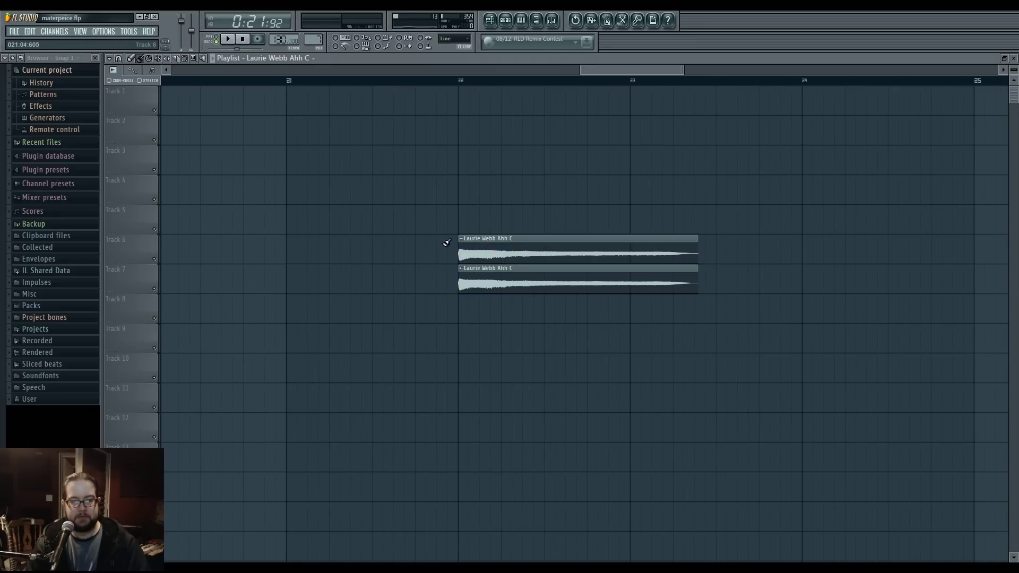
Make the vocal clip on track 6 at bar 22 unique.
click(461, 239)
click(502, 292)
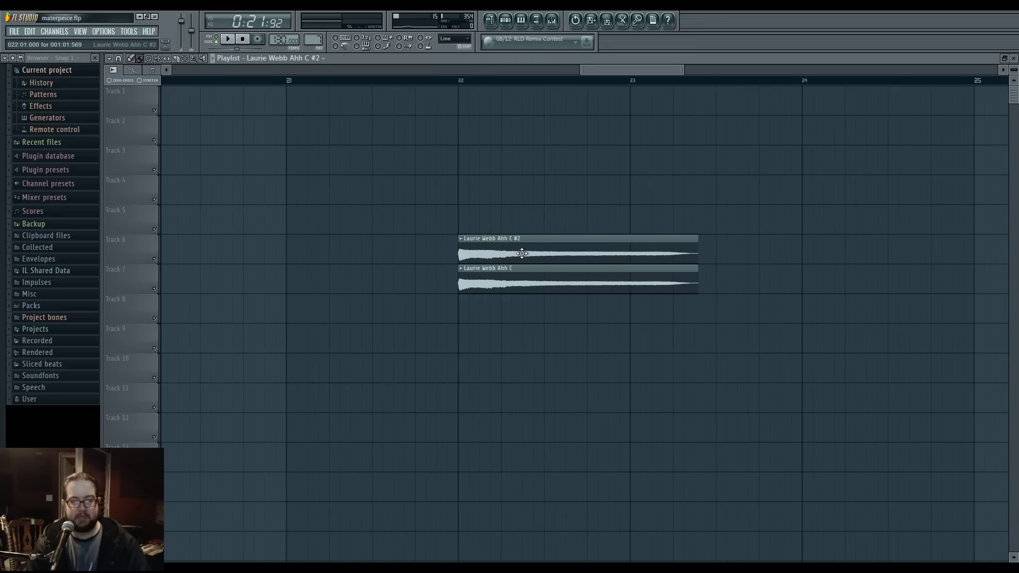
scroll(526, 250, up, 2)
Time-stretch the unique vocal clip on track 6 through its channel settings to a length of about three bars.
double_click(481, 246)
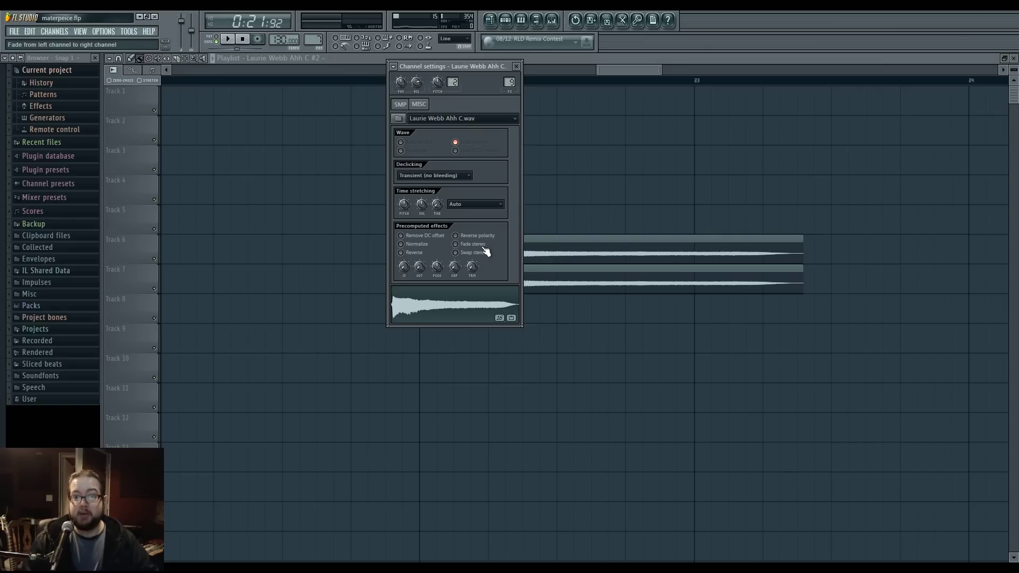
click(533, 247)
double_click(533, 247)
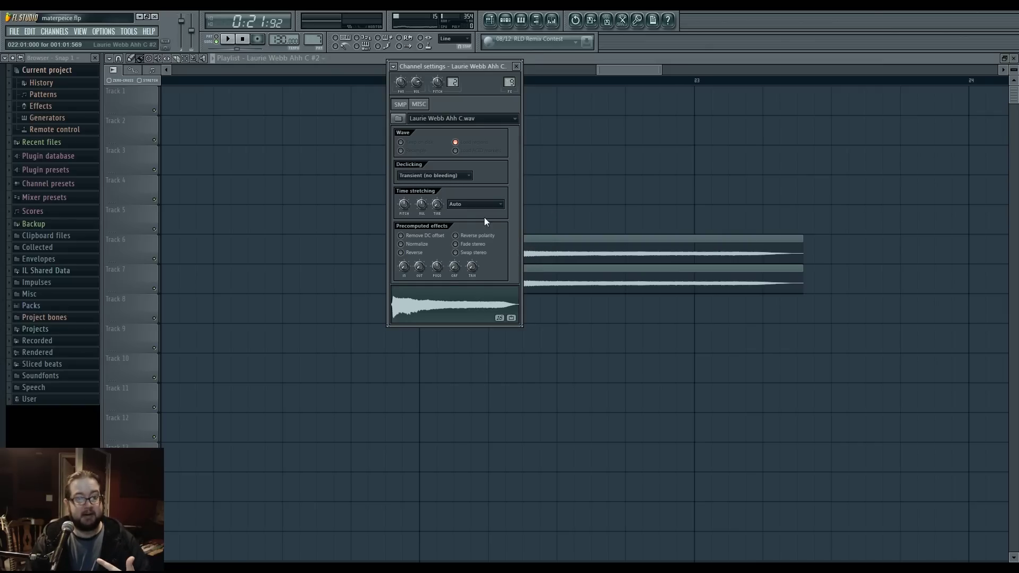
click(465, 206)
click(461, 228)
drag(437, 204, 437, 183)
right_click(591, 194)
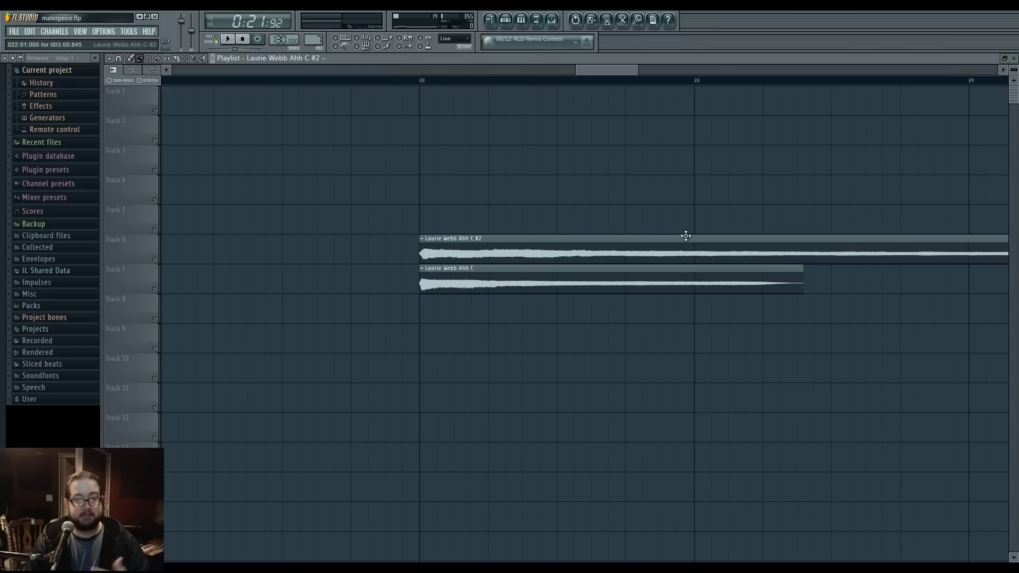
scroll(686, 236, down, 3)
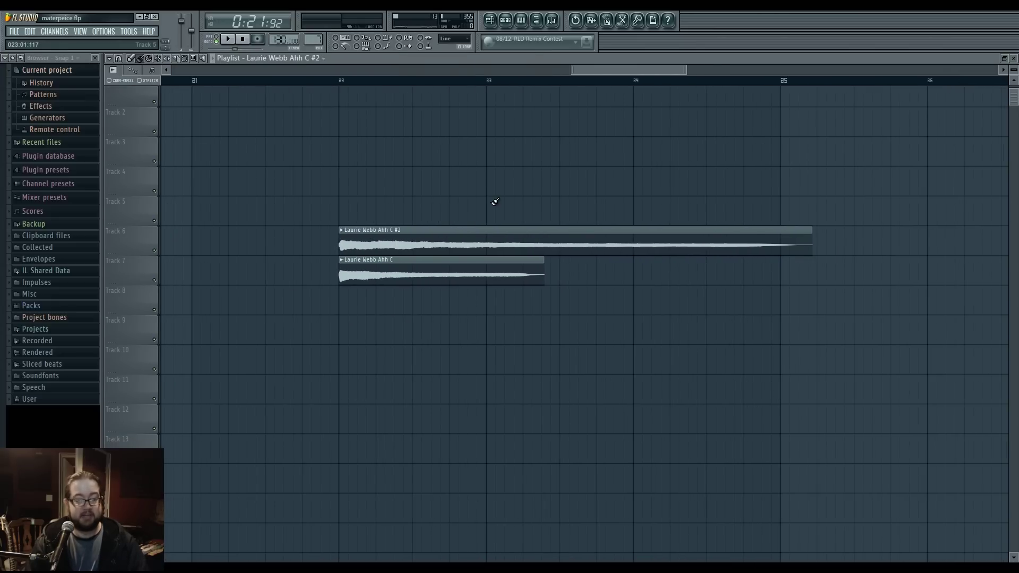
Check the channel settings of the original vocal clip on track 7, and view both clips beside the full arrangement.
double_click(425, 273)
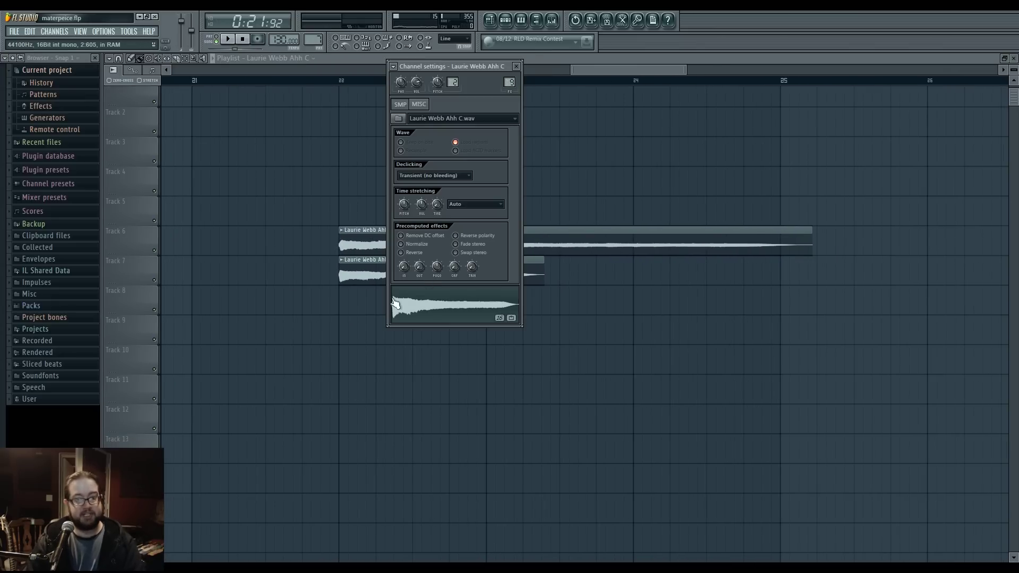
right_click(349, 313)
drag(201, 330, 650, 330)
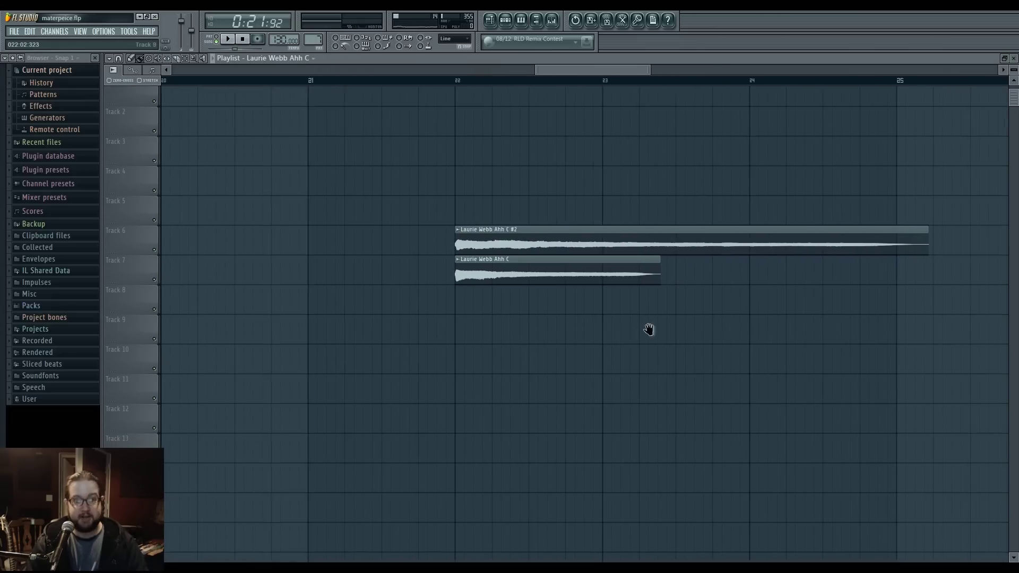
scroll(650, 330, down, 4)
drag(425, 368, 540, 361)
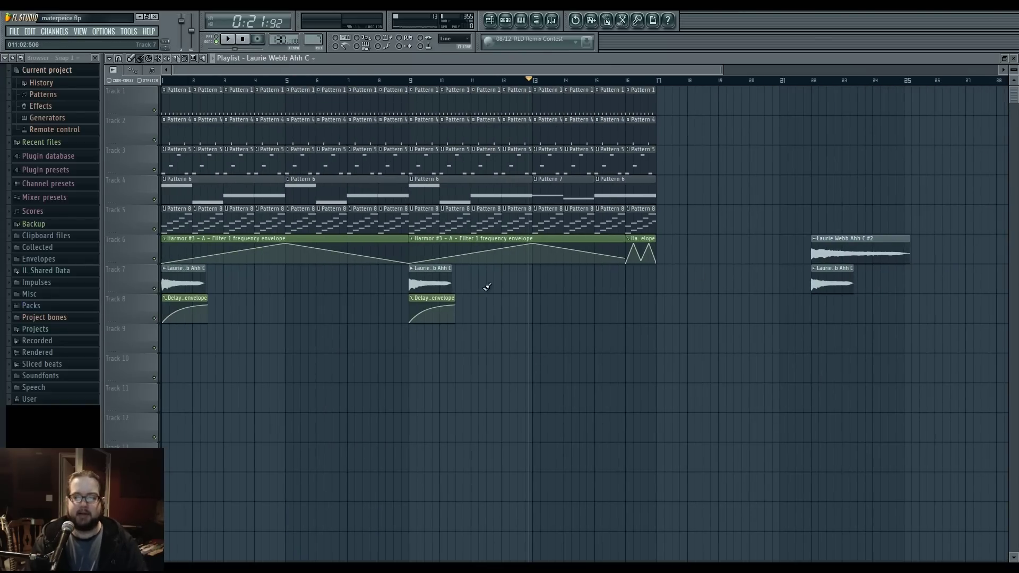
Move the stretched vocal clip on track 6 to bar 19 and delete the original vocal copy at bar 22.
drag(851, 252, 709, 288)
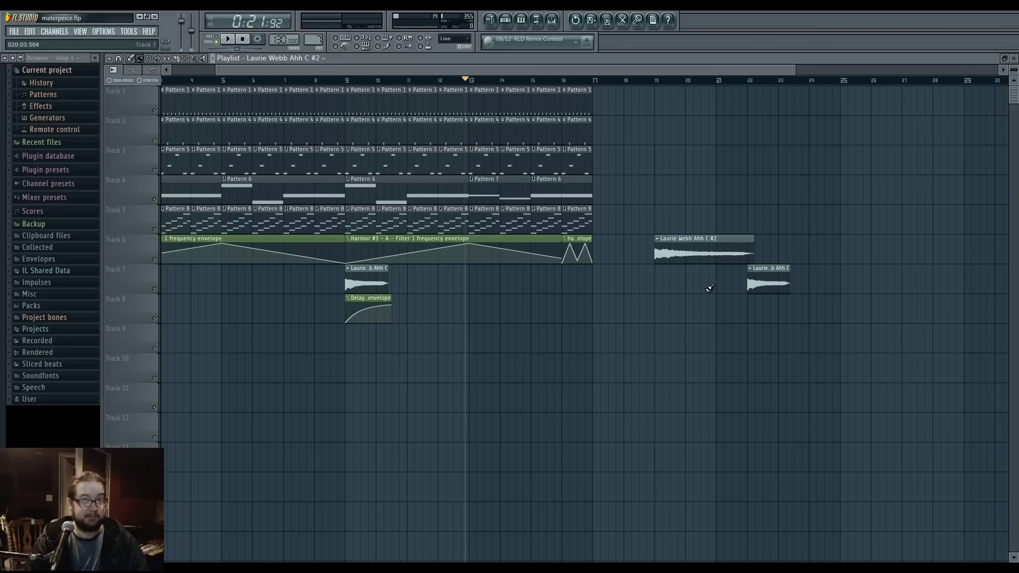
scroll(710, 289, up, 3)
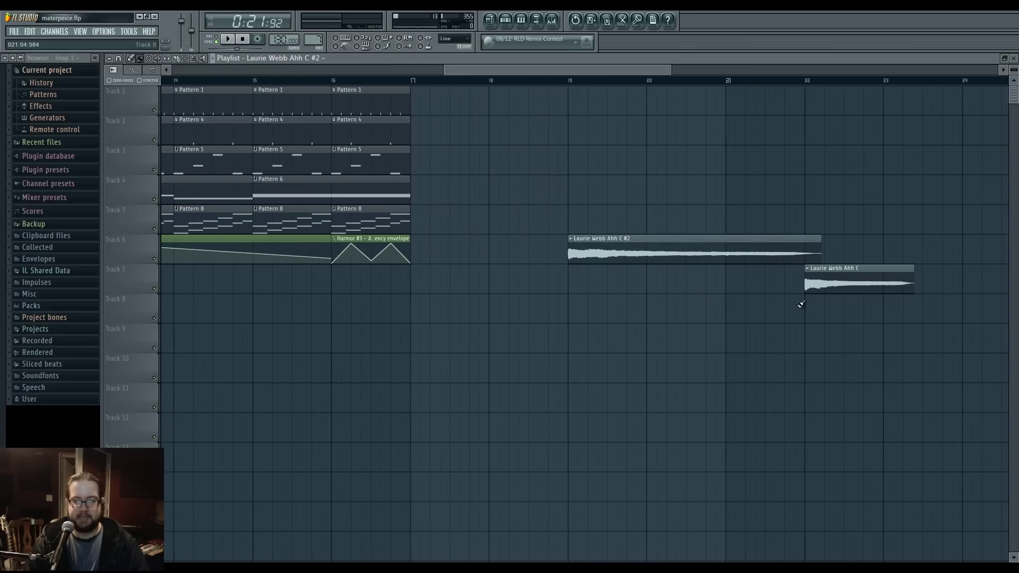
right_click(812, 281)
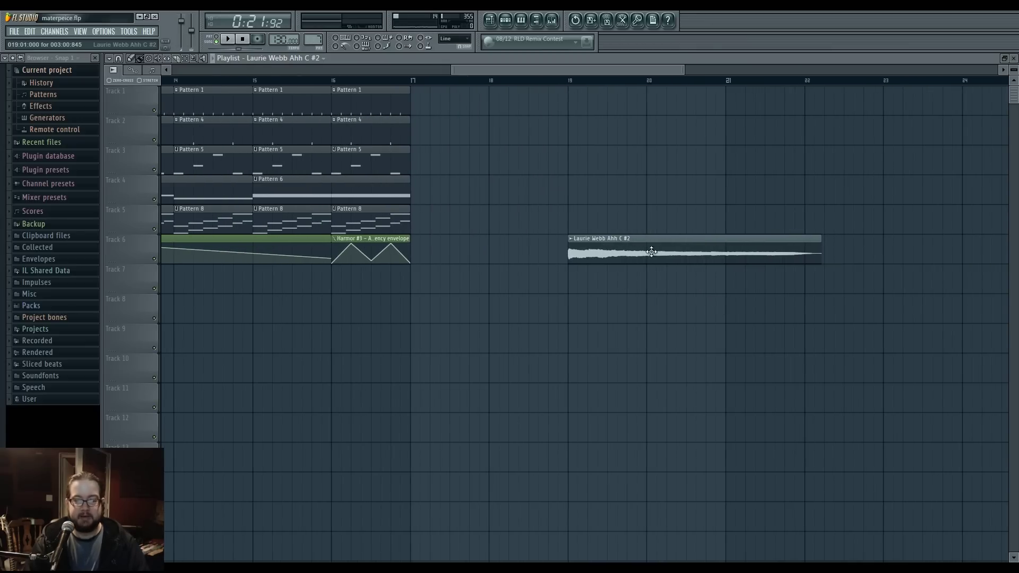
Slice the stretched vocal clip at two points in bar 19 to isolate a short middle piece.
scroll(610, 260, up, 2)
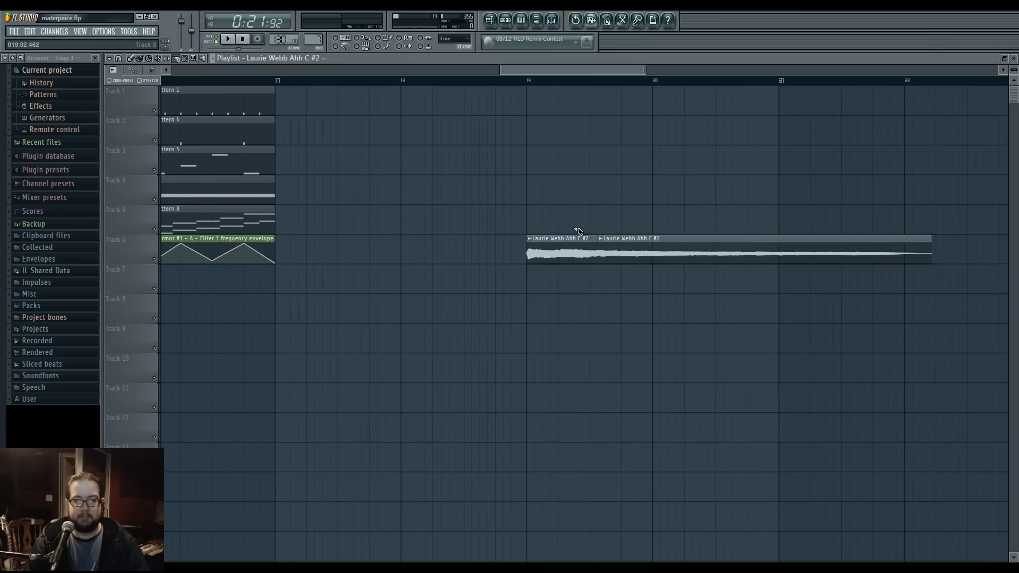
drag(576, 231, 575, 285)
click(141, 60)
Open the sliced vocal clip's sample in the Edison editor, view the audio it contains, and close the editor.
scroll(618, 243, up, 3)
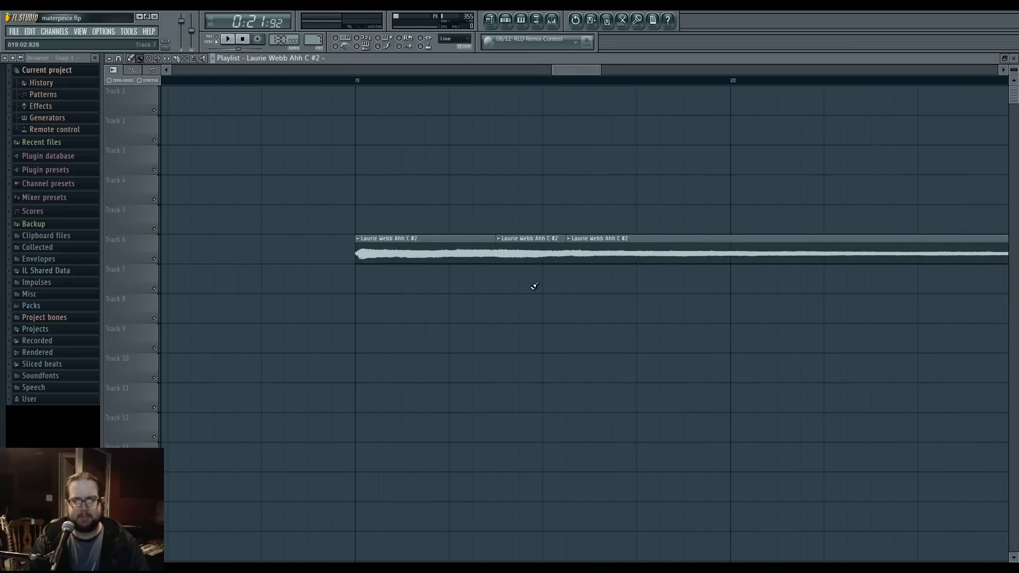
right_click(499, 240)
click(594, 267)
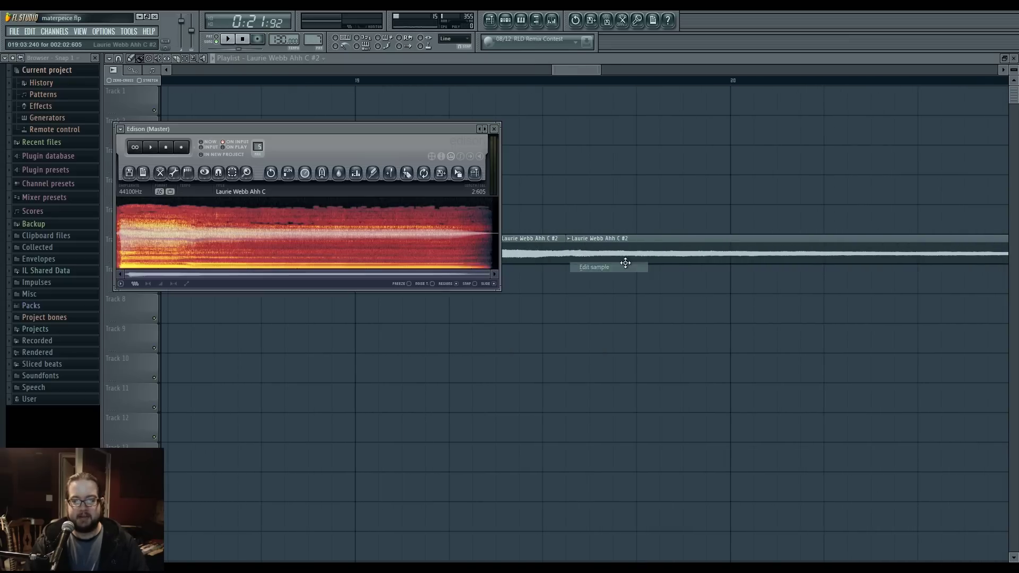
click(495, 130)
Make the middle vocal slice unique as a sample, save it as the suggested Part_3 wave file, and move its clip to track 3.
right_click(499, 239)
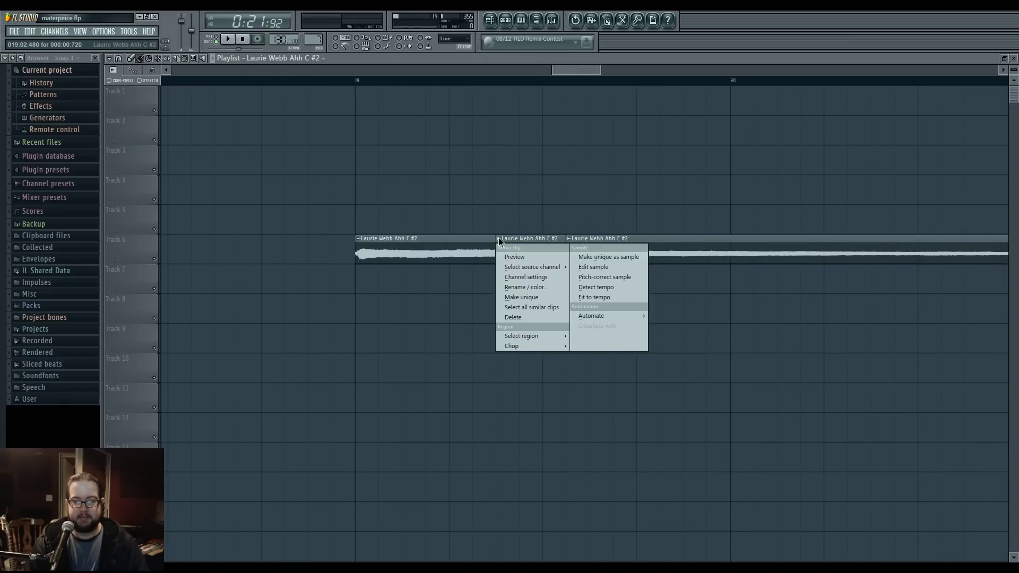
click(620, 263)
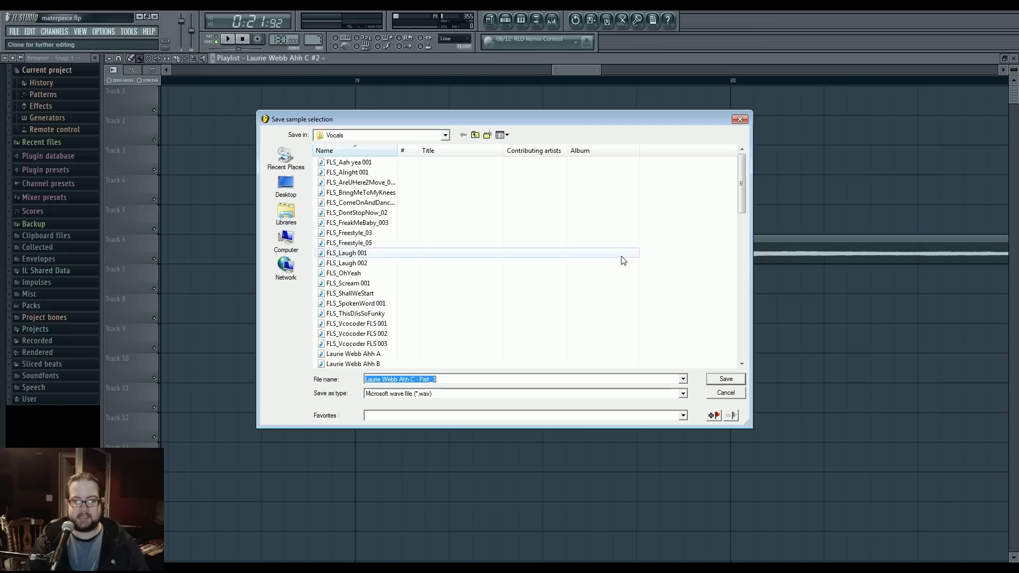
click(734, 380)
drag(528, 252, 532, 153)
View the Part_3 clip's channel settings and its list of most recently used samples.
double_click(533, 153)
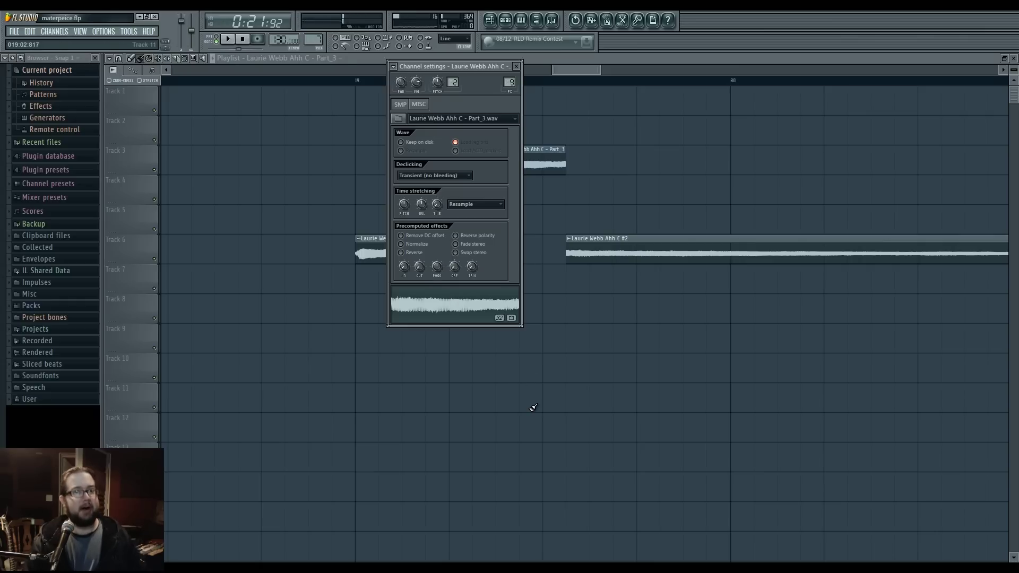
key(Escape)
double_click(536, 174)
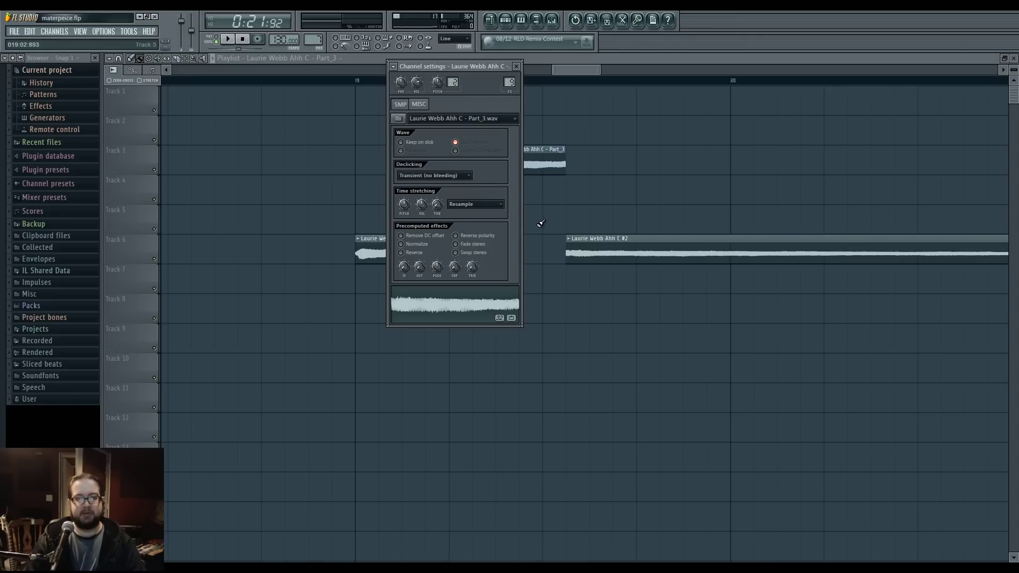
click(481, 121)
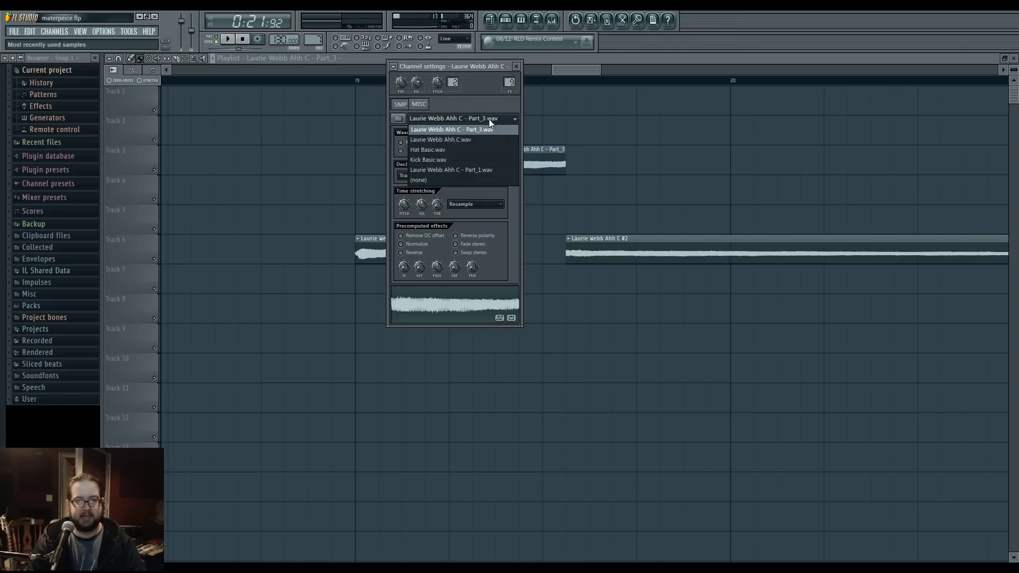
click(488, 119)
key(Escape)
Delete the Part_3 clip from track 3.
right_click(562, 167)
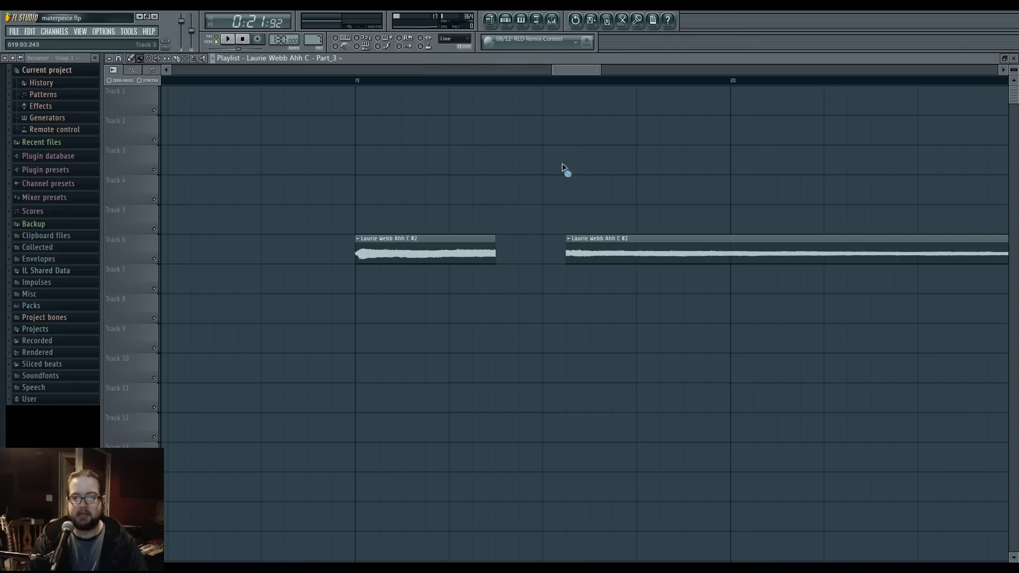
scroll(560, 231, down, 4)
scroll(560, 242, down, 3)
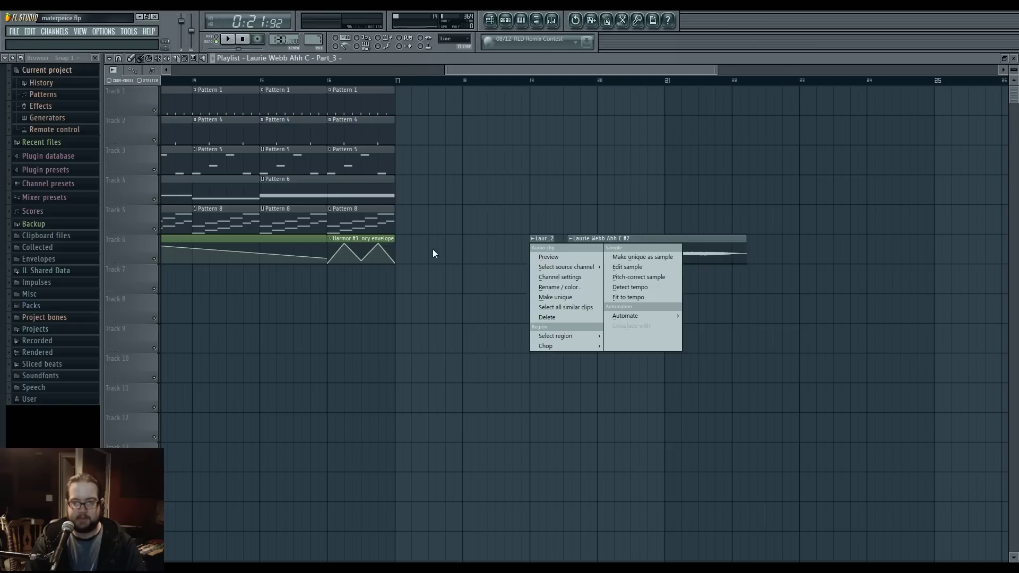
Review the options offered for the first vocal slice and for track 1, without choosing any.
click(460, 243)
scroll(662, 285, left, 4)
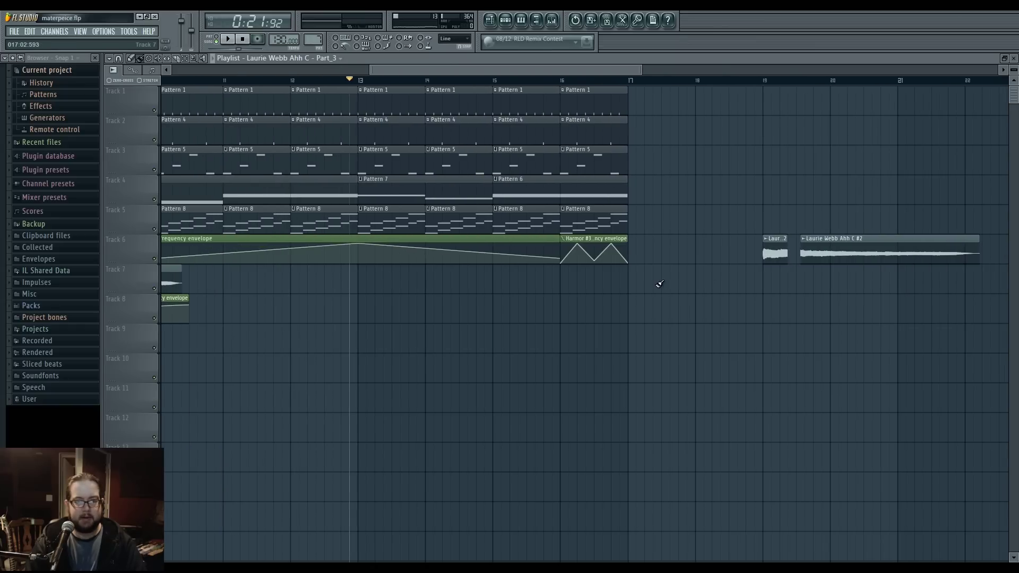
right_click(125, 101)
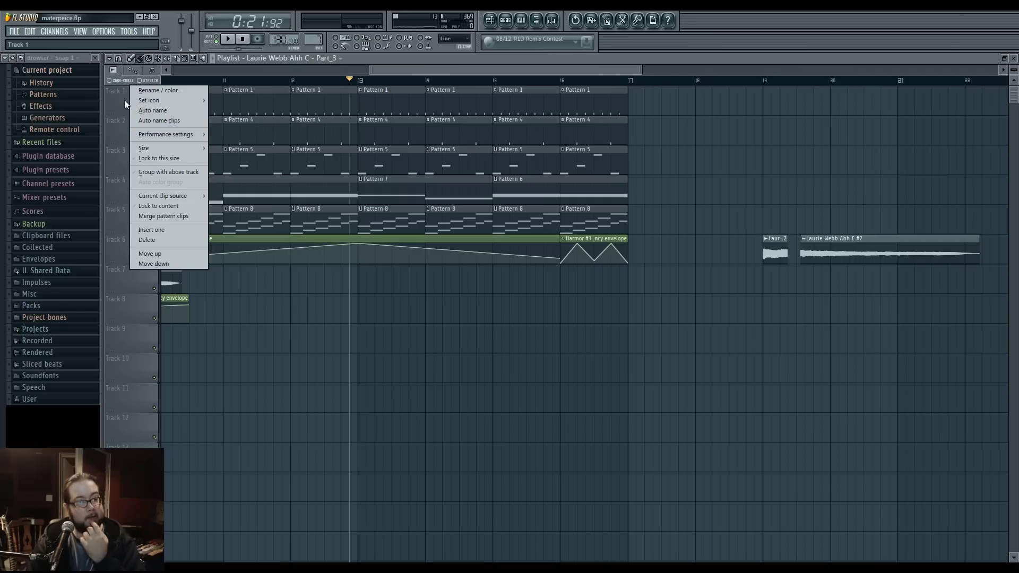
click(683, 99)
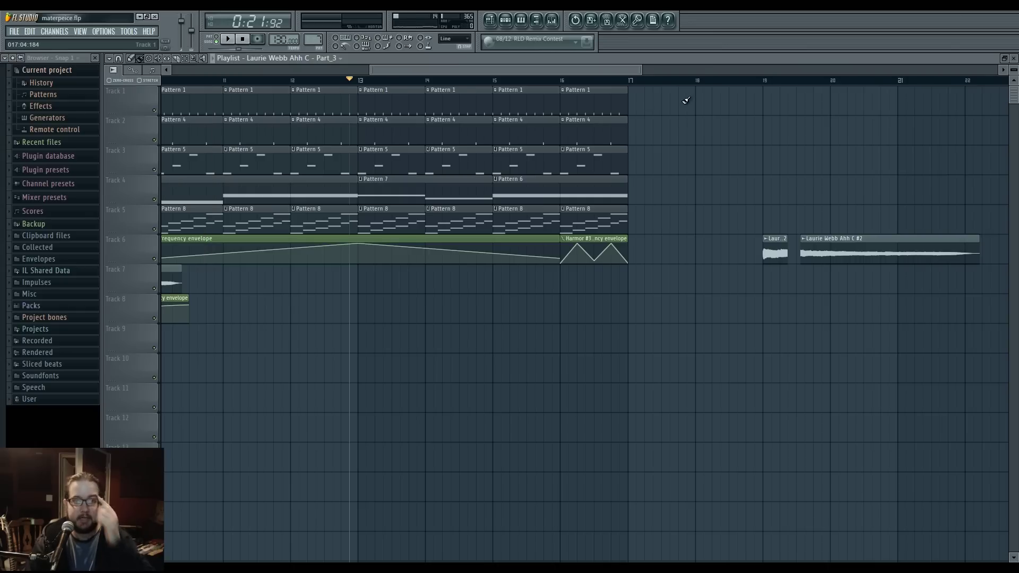
Select the Pattern 6 and Pattern 7 clips on track 4 from bar 9 onward and move them to bar 1 of track 12.
scroll(854, 167, left, 4)
scroll(855, 167, down, 3)
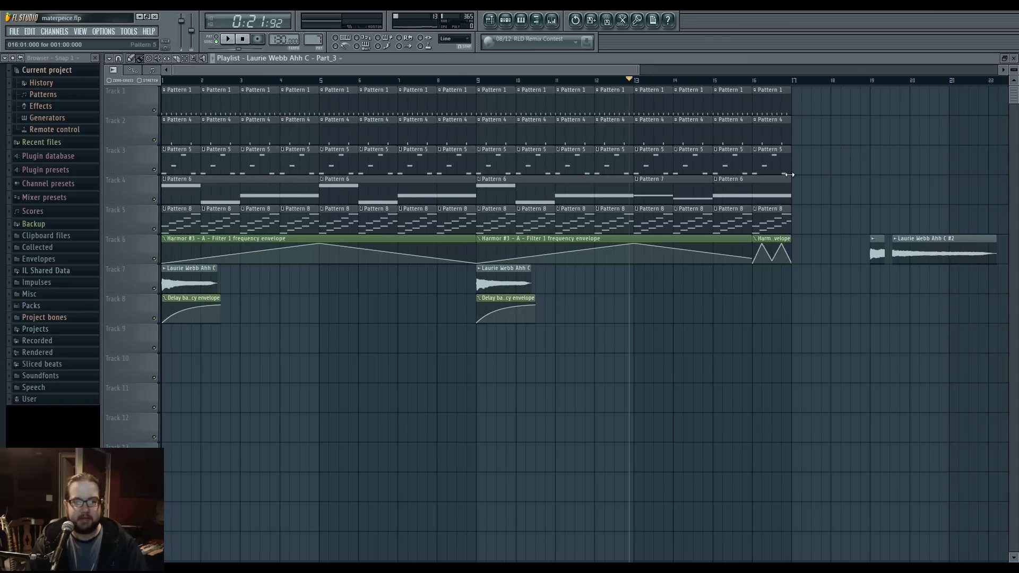
drag(527, 186, 797, 197)
drag(565, 187, 200, 419)
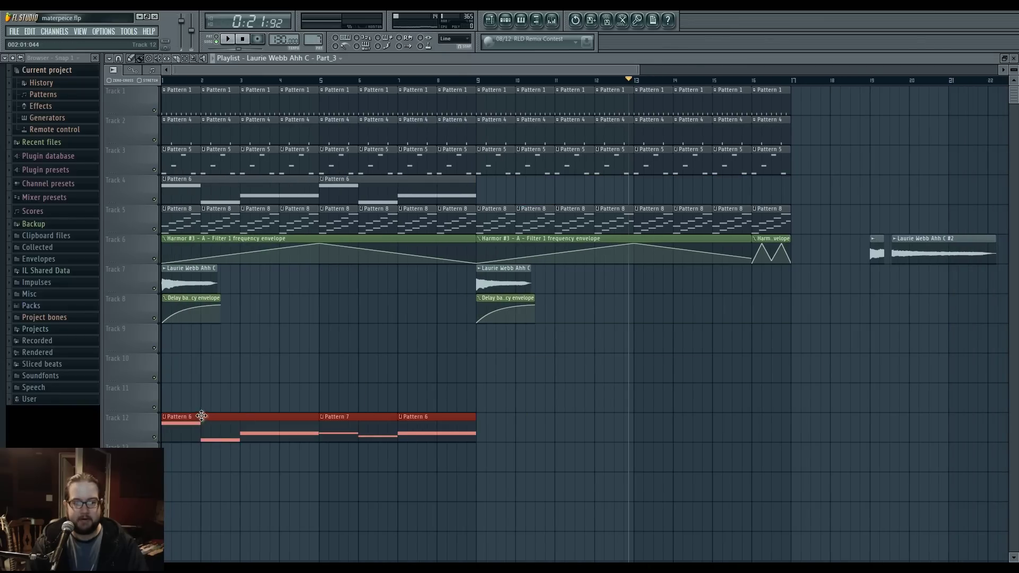
scroll(369, 289, down, 3)
Merge the pattern clips on track 12 into one clip.
double_click(176, 354)
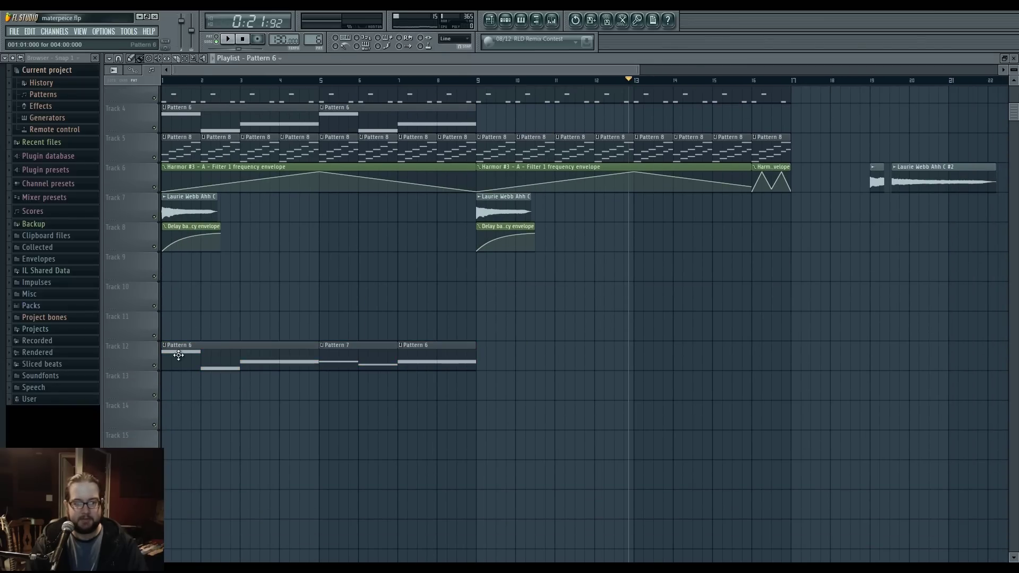
right_click(199, 374)
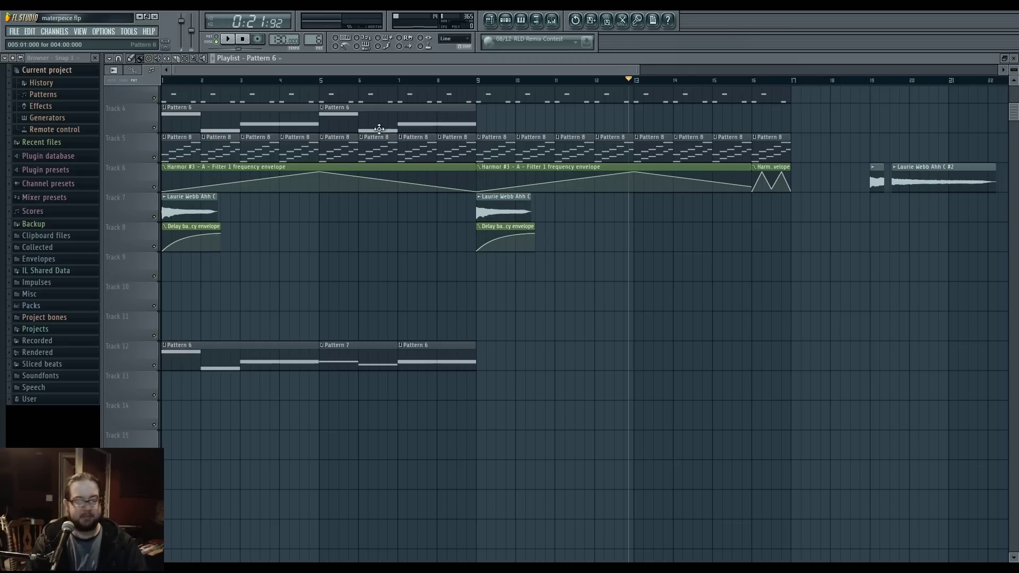
right_click(127, 356)
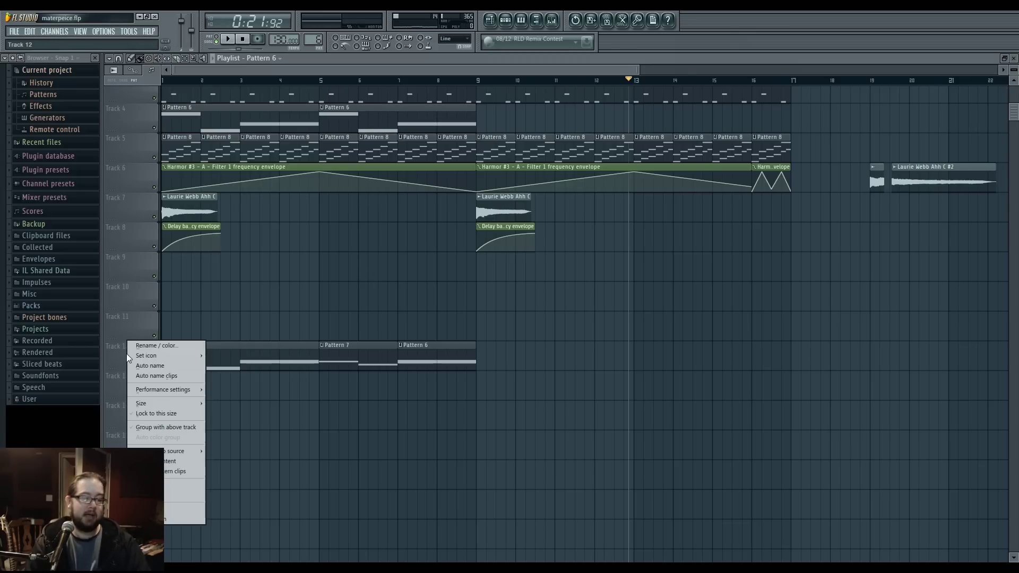
click(175, 472)
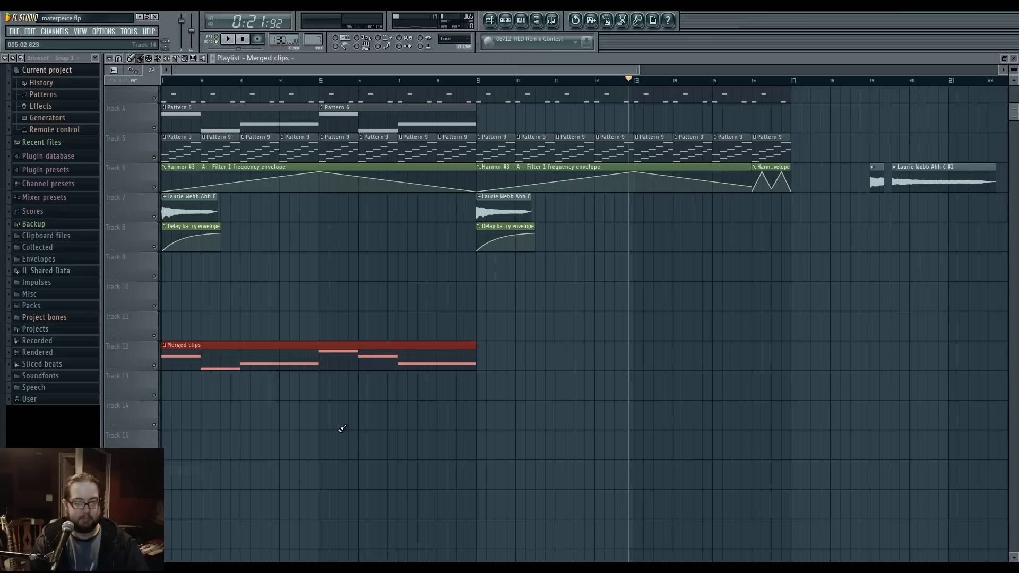
Open the merged clip's Harmor #2 notes in a maximized piano roll and examine the combined melody.
double_click(326, 348)
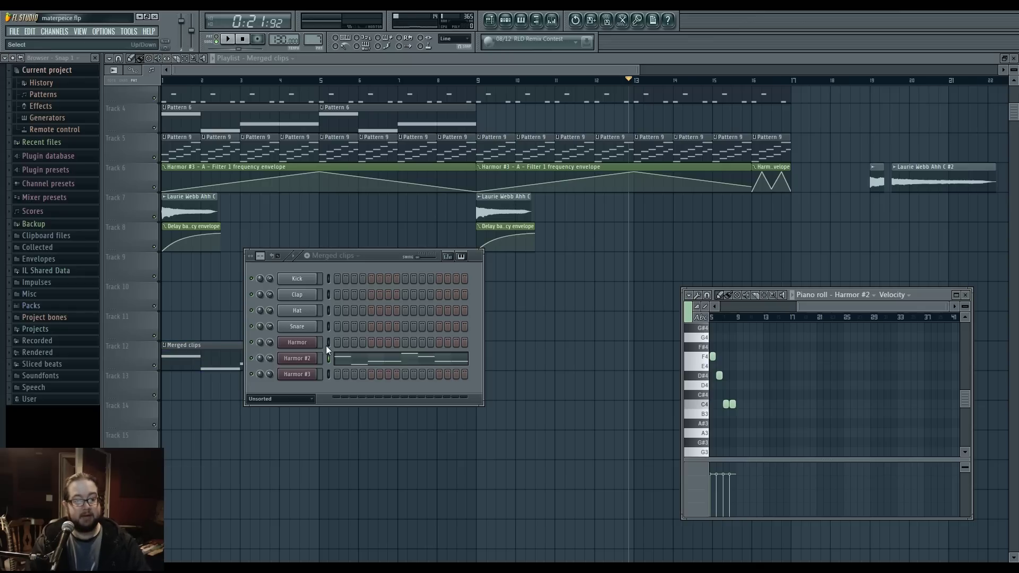
drag(748, 375, 806, 384)
double_click(936, 297)
scroll(355, 298, down, 2)
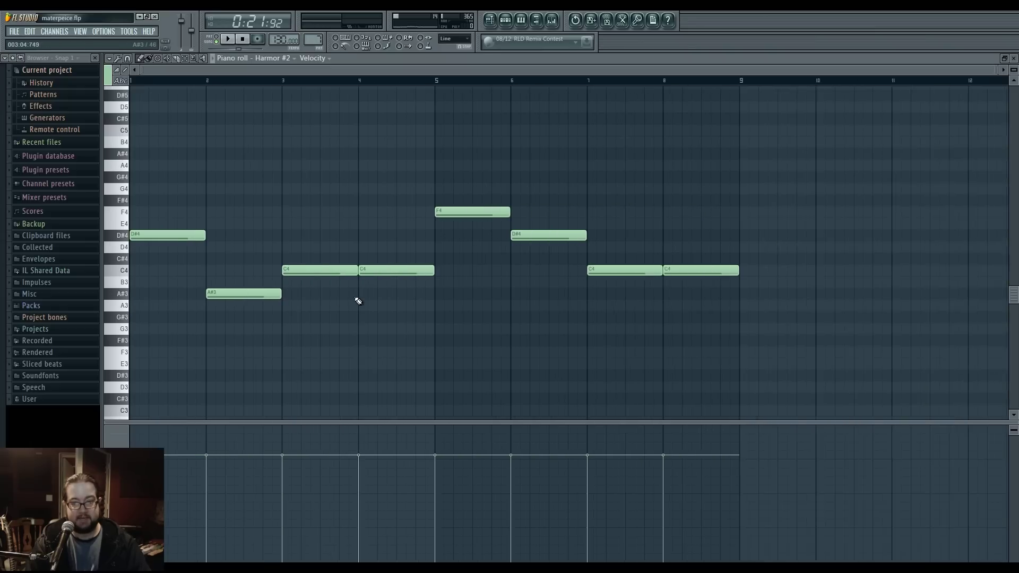
Return to the playlist, look over the options for tracks 5 and 12, and delete the merged clip from track 12.
drag(357, 301, 491, 338)
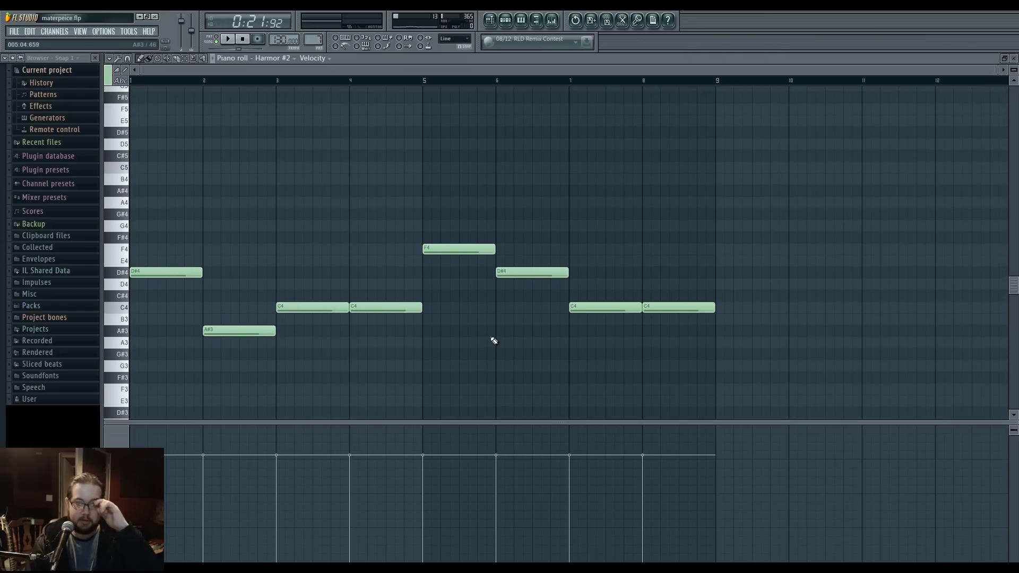
click(490, 21)
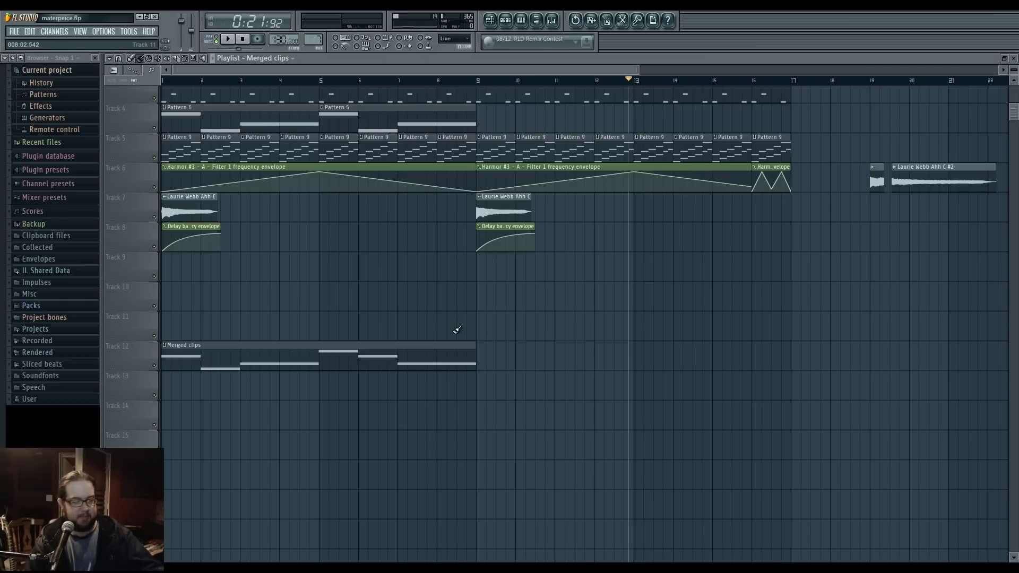
right_click(128, 155)
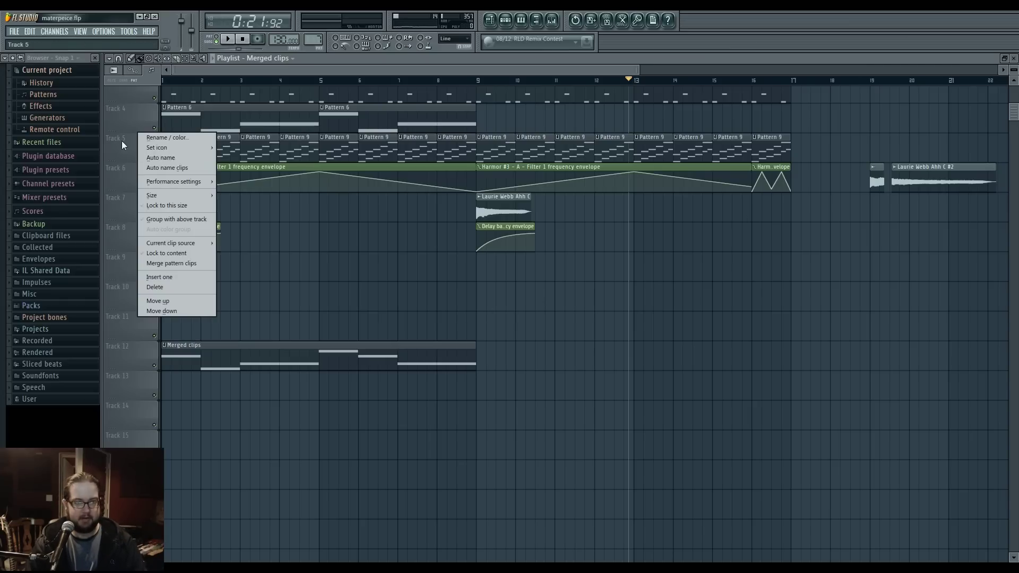
click(391, 278)
right_click(129, 355)
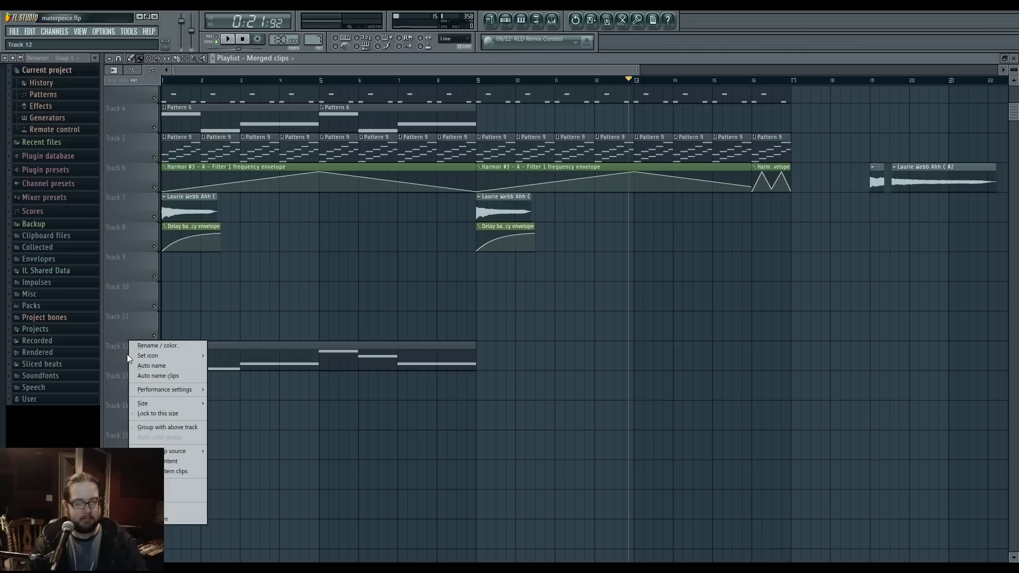
click(346, 280)
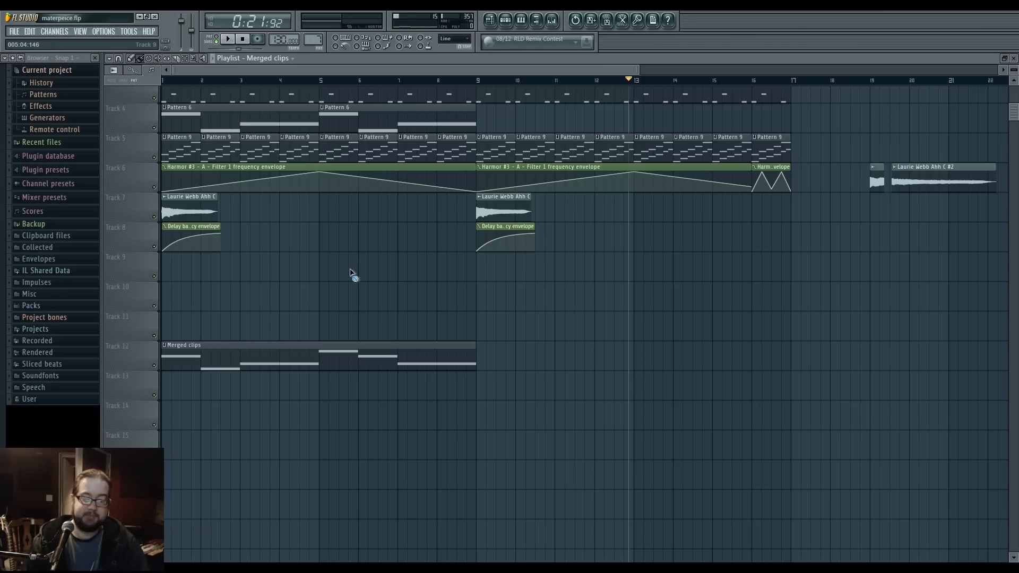
right_click(371, 365)
Compare the options for the two vocal slices and the last Pattern 9 clip, including the Chop choices, without applying any.
drag(693, 318, 338, 390)
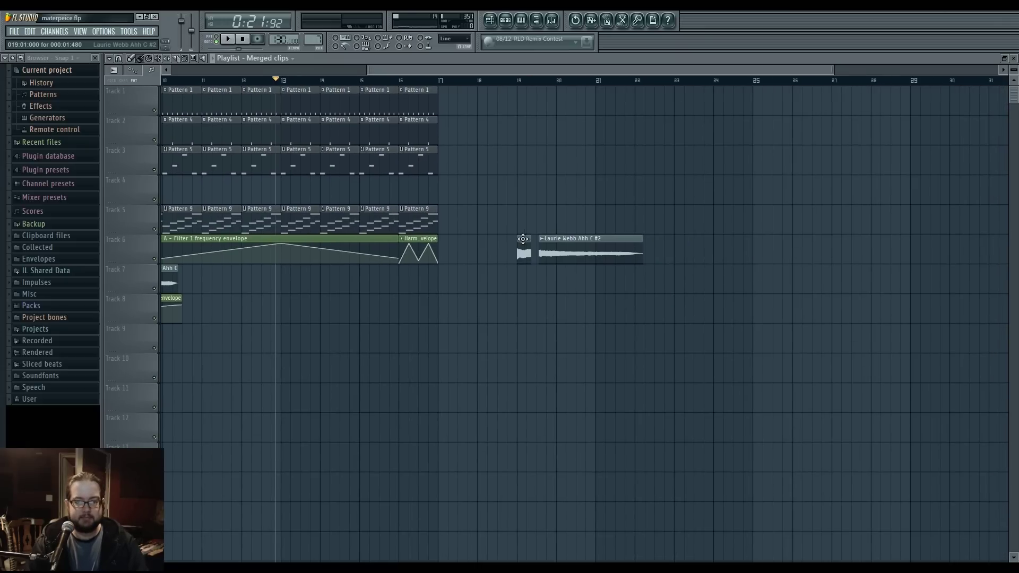
right_click(521, 240)
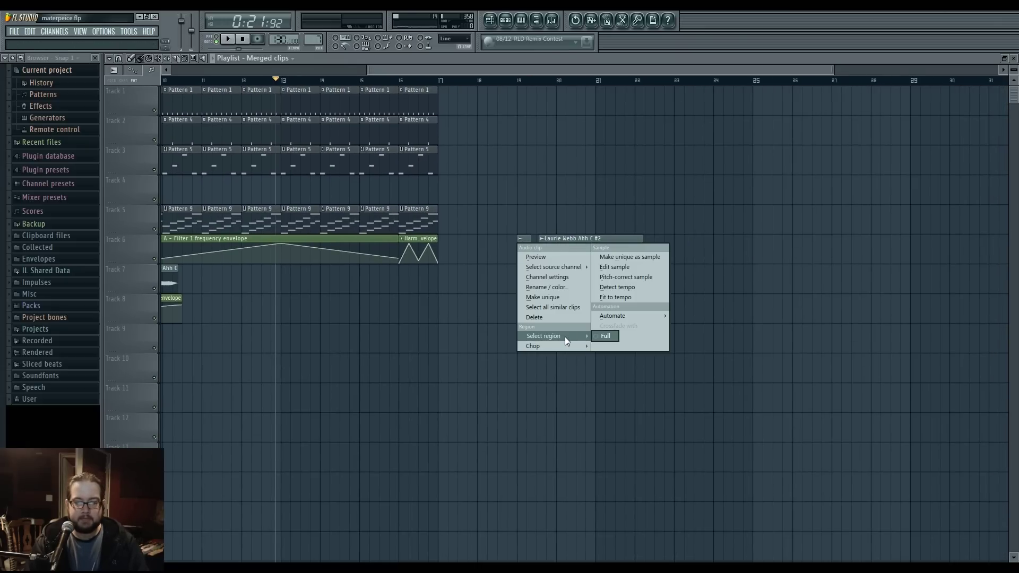
mouse_move(564, 348)
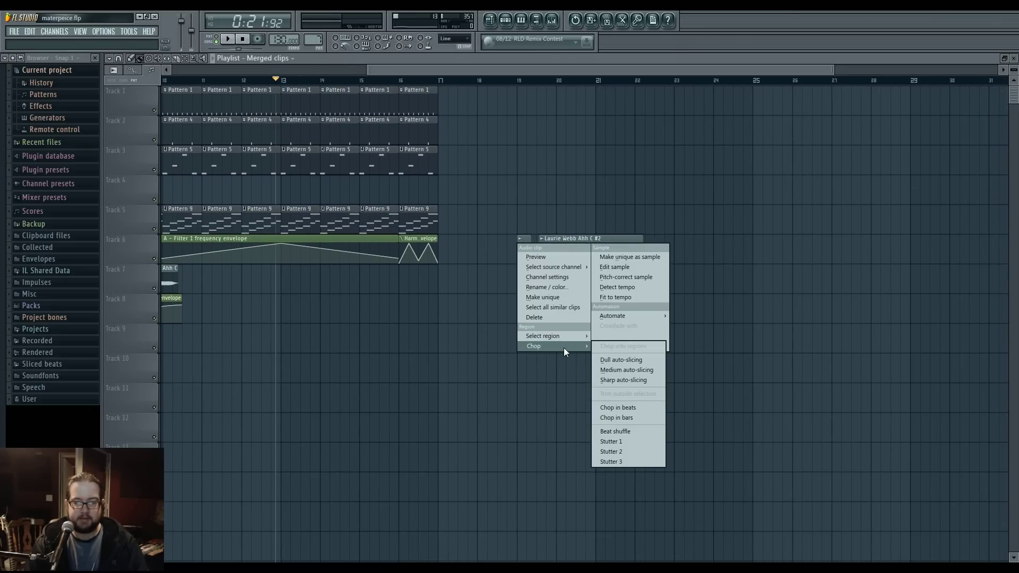
right_click(404, 208)
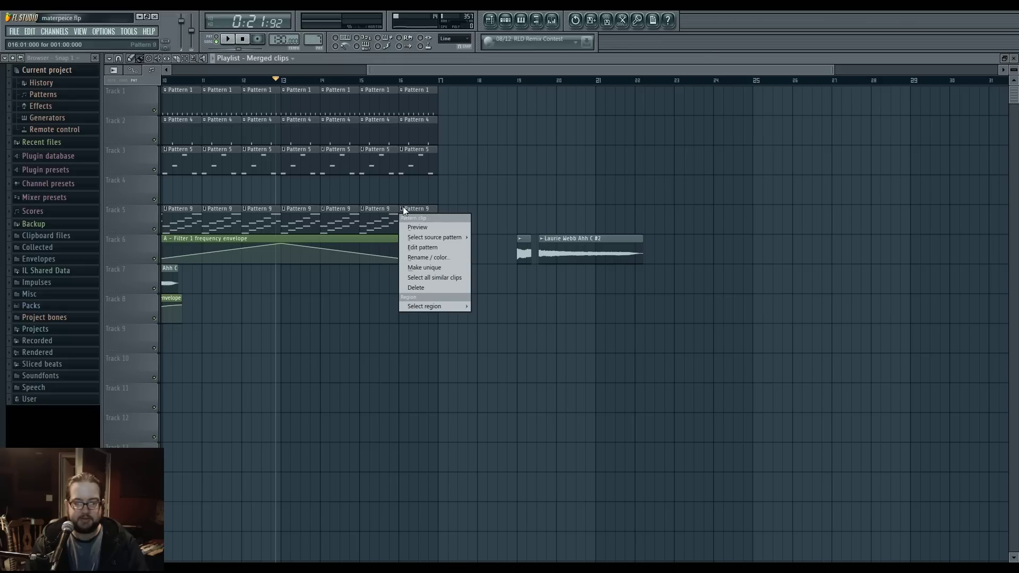
right_click(521, 239)
right_click(542, 242)
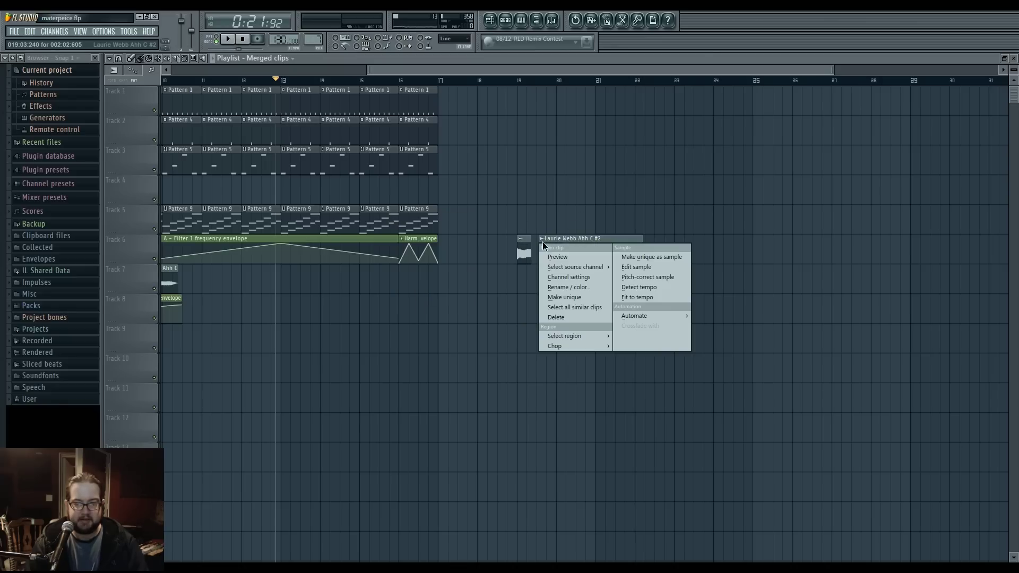
mouse_move(595, 346)
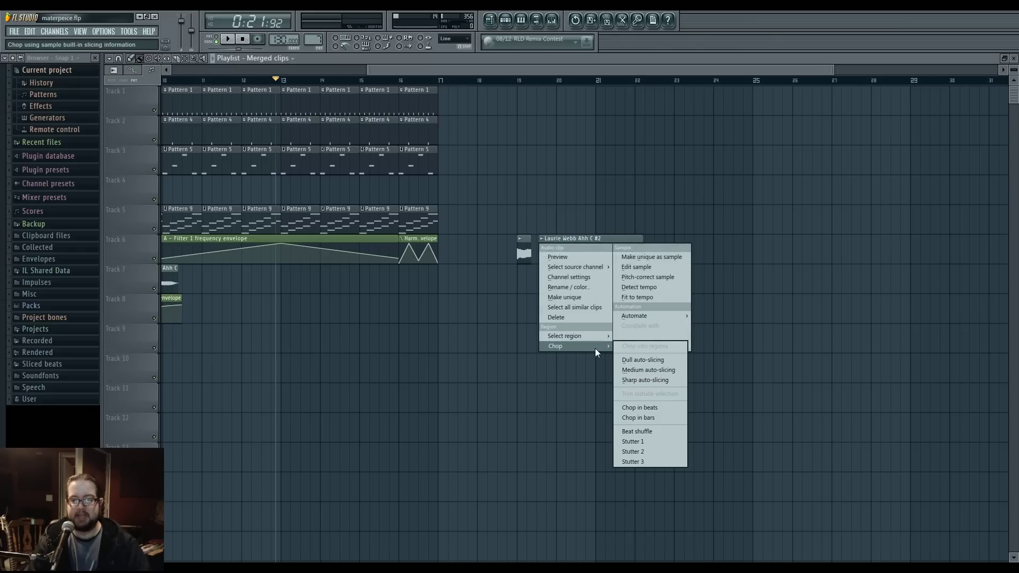
click(498, 344)
drag(436, 352, 783, 398)
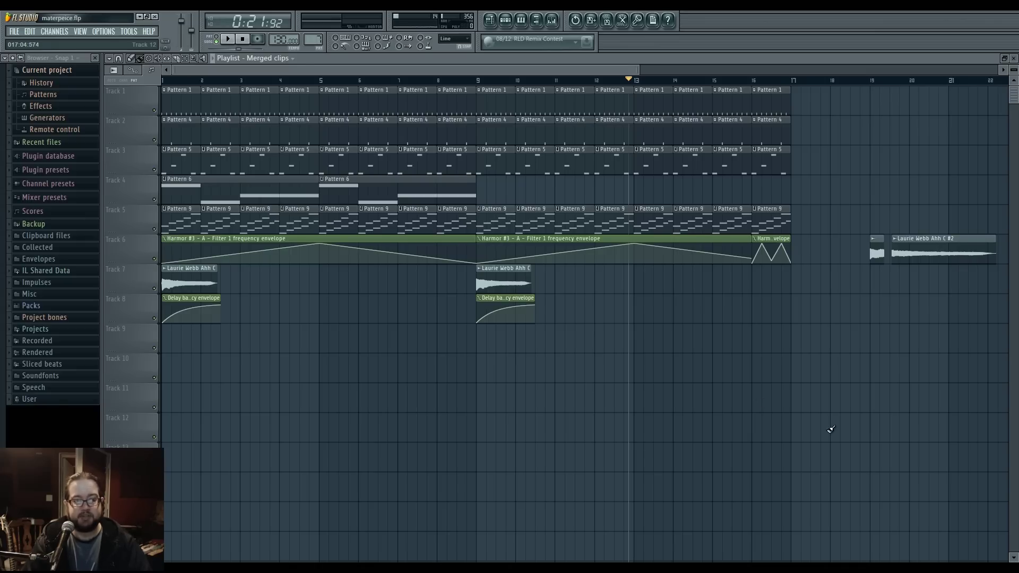
Look through the playlist's edit, tools and view options and set the background behind clips to Nothing.
click(109, 59)
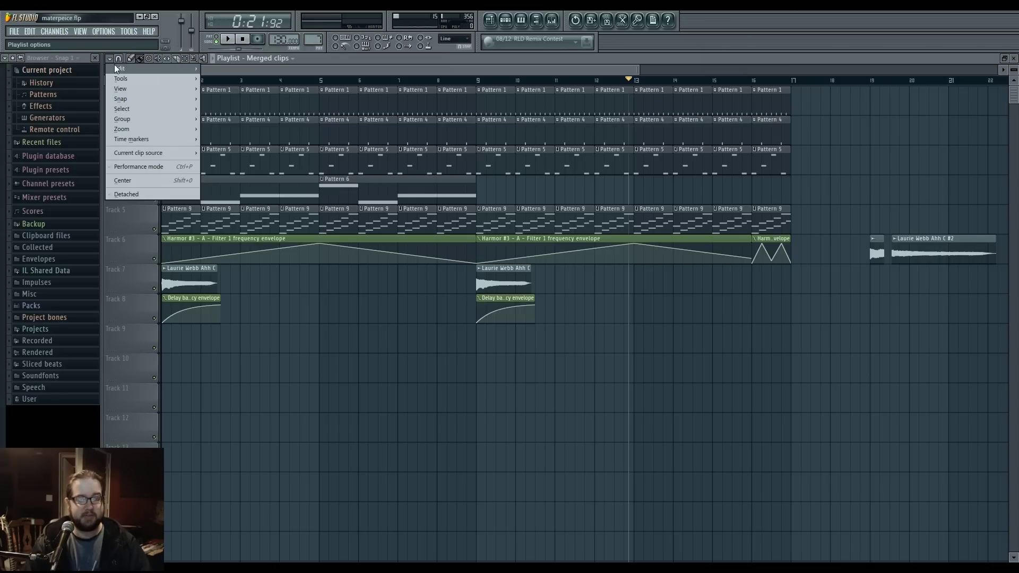
mouse_move(114, 67)
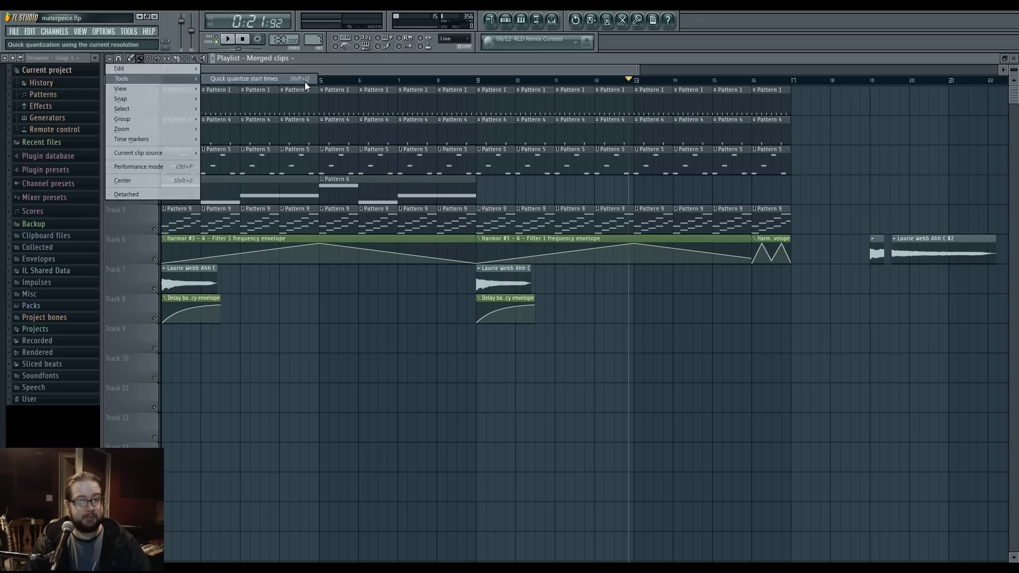
mouse_move(177, 89)
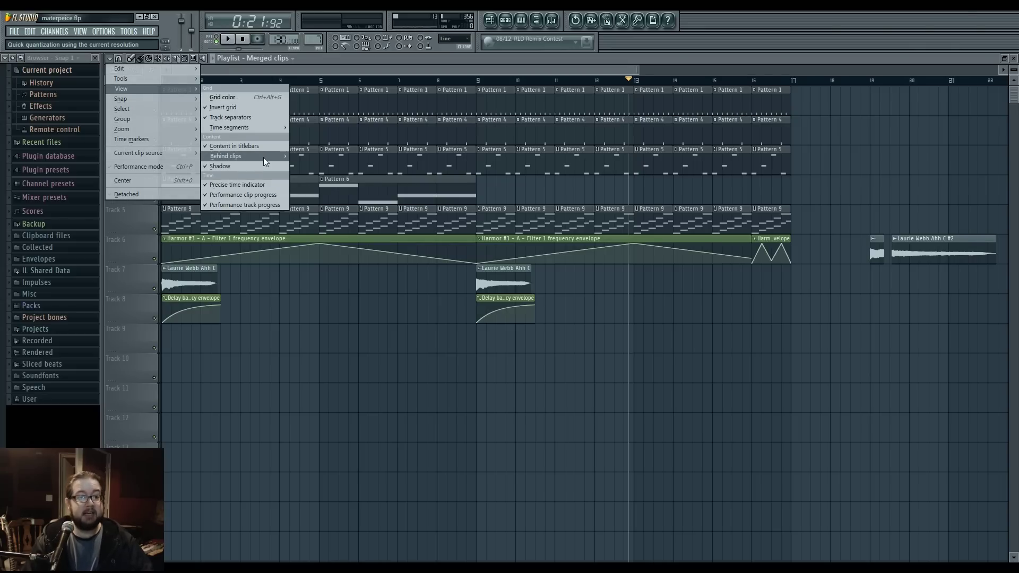
mouse_move(263, 157)
click(314, 158)
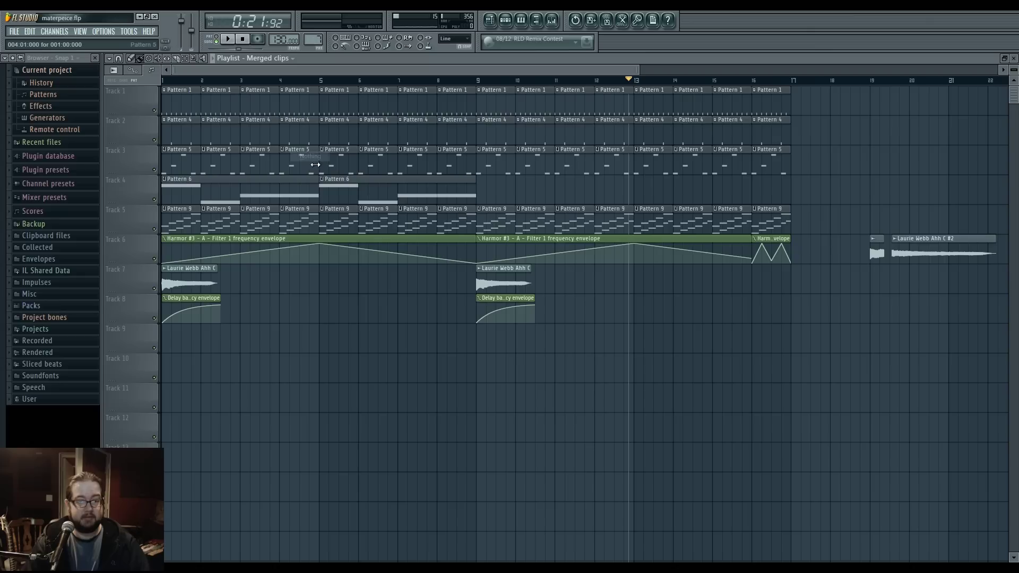
Apply a filled background style behind the playlist clips.
click(110, 58)
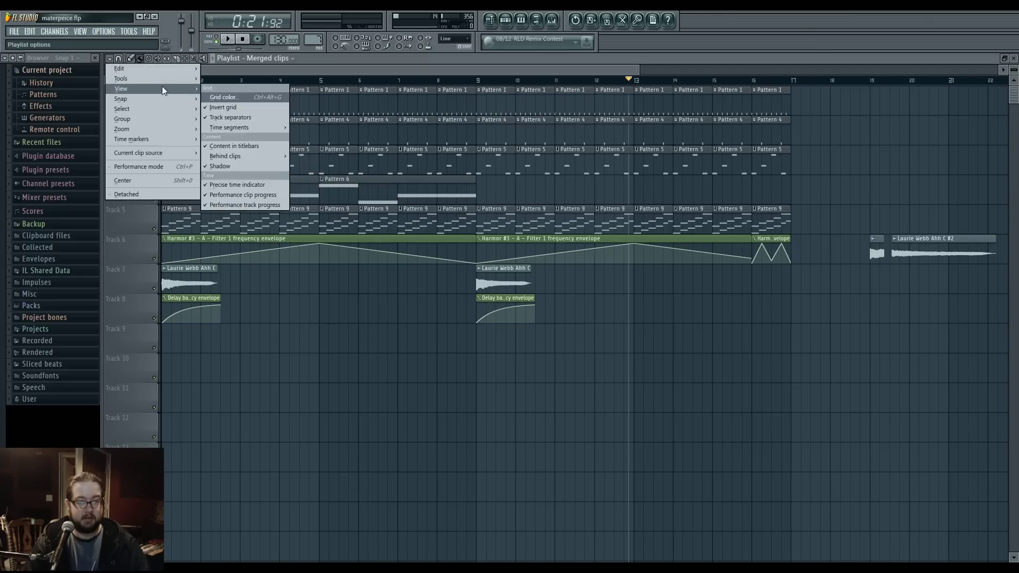
mouse_move(259, 157)
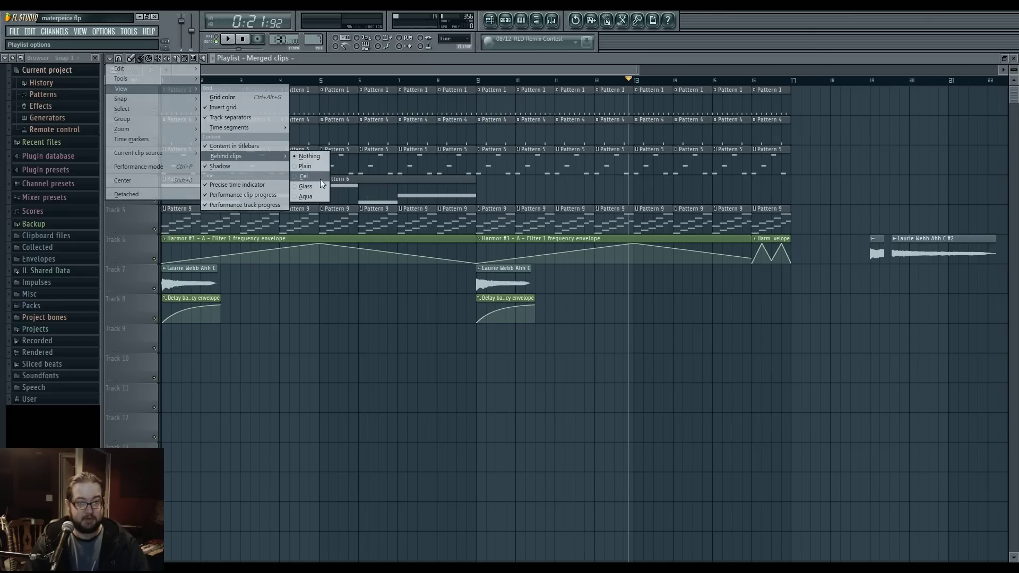
click(322, 184)
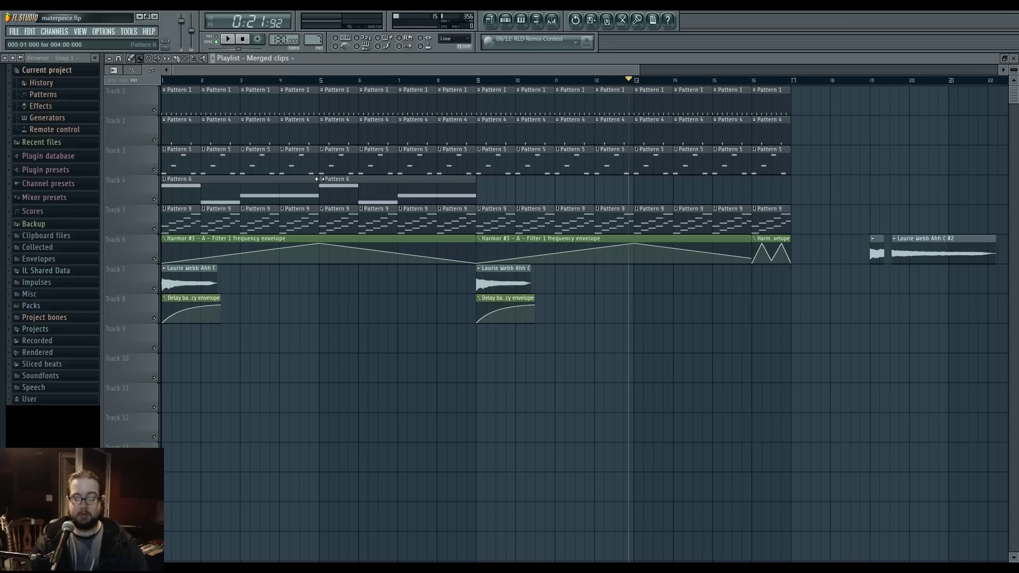
Review the playlist's zoom, view, snap, select and group options without choosing any.
click(110, 59)
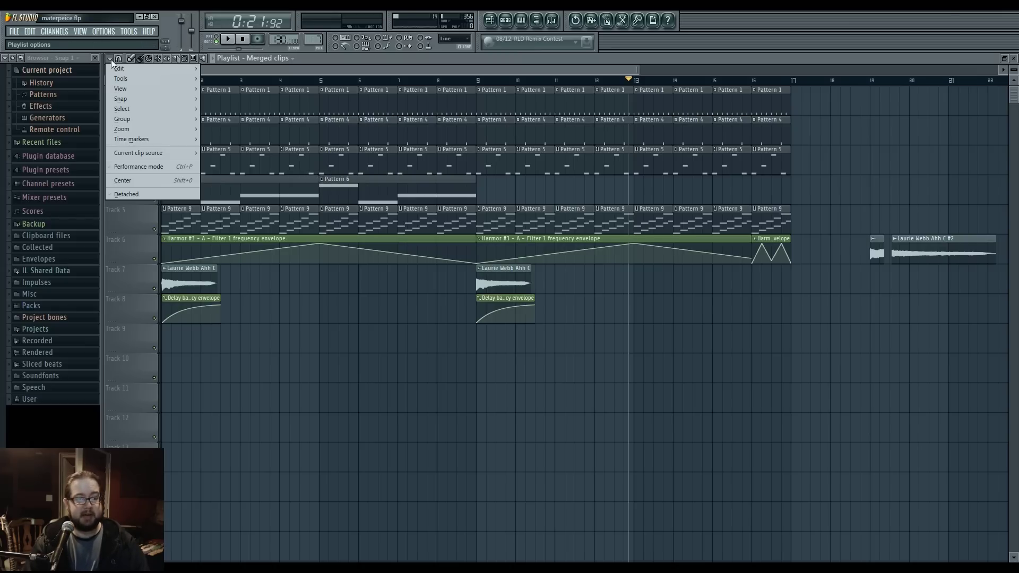
mouse_move(154, 129)
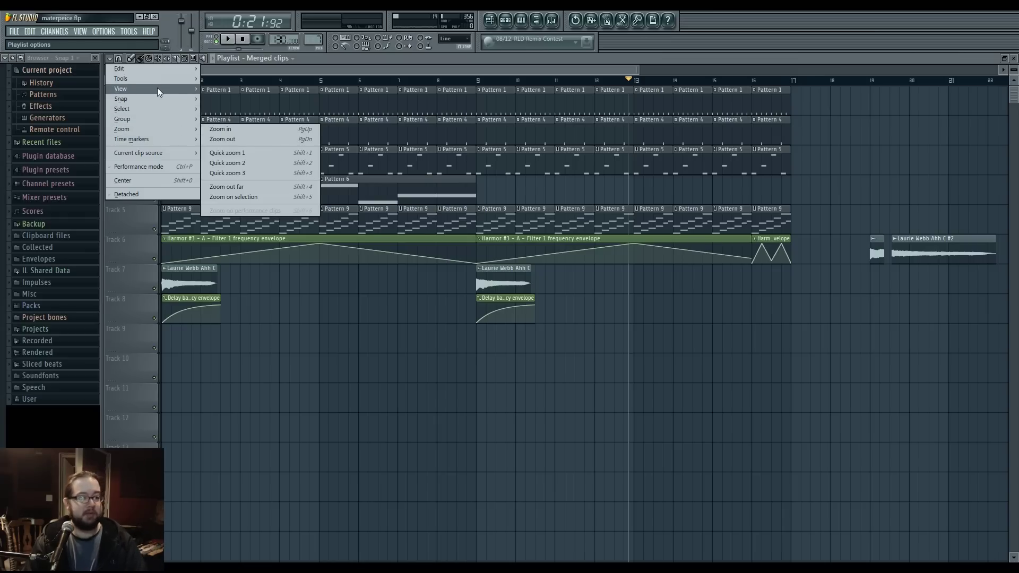
mouse_move(147, 98)
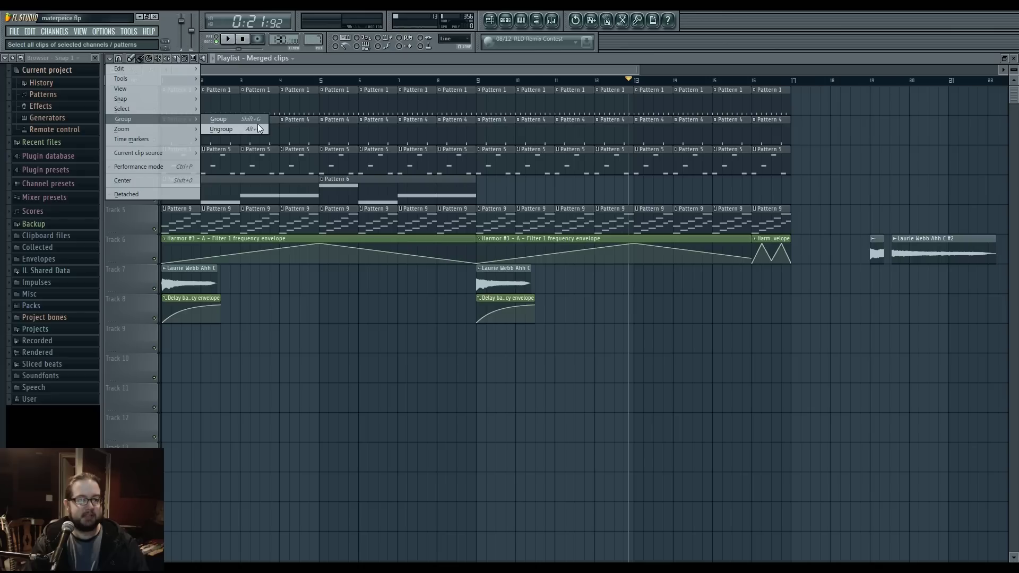
click(827, 135)
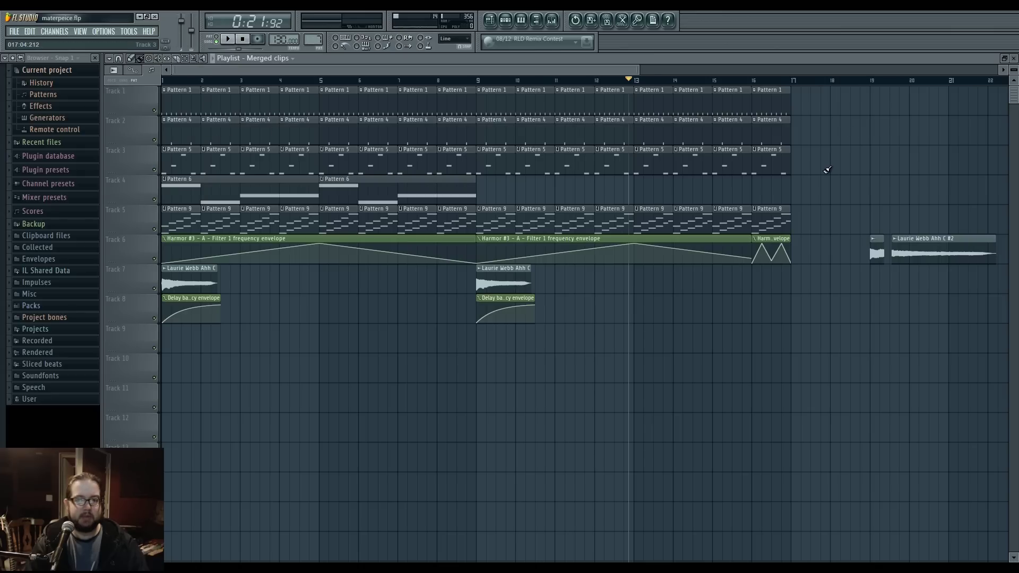
Try grouping the pattern clips on tracks 1 to 3 from bar 12 onward and moving them together.
drag(822, 174, 632, 109)
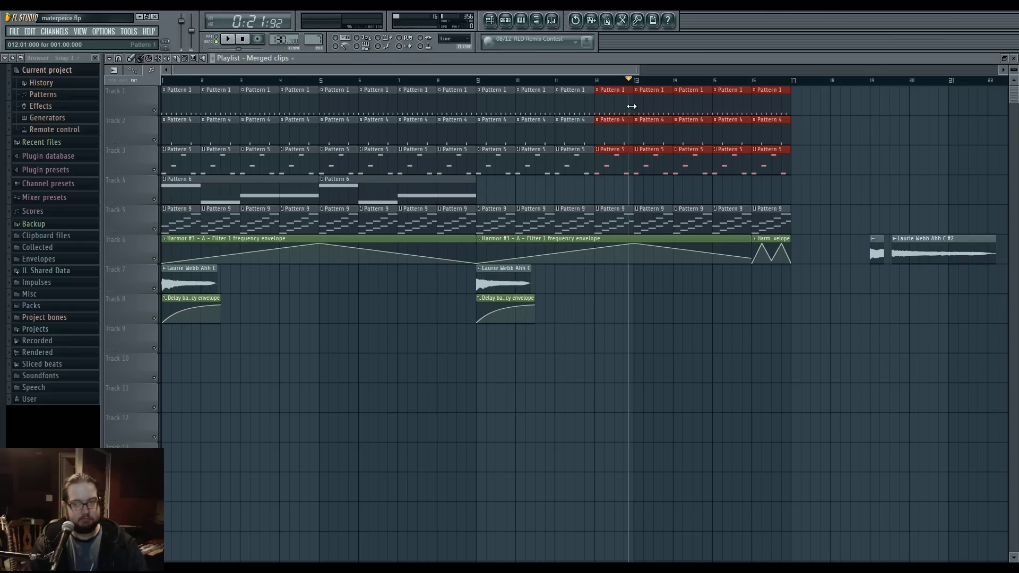
click(886, 179)
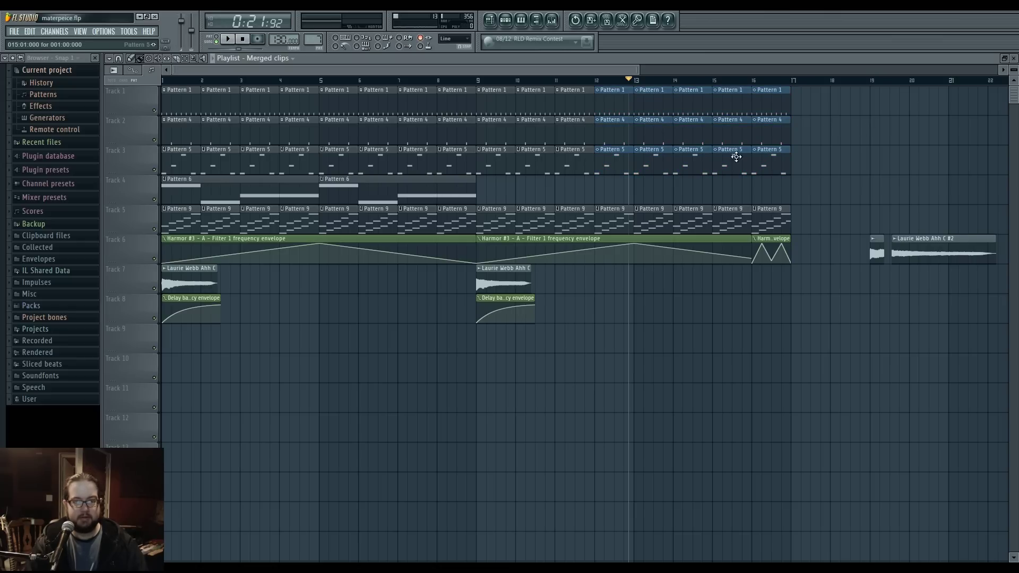
drag(629, 141, 672, 166)
scroll(548, 162, right, 3)
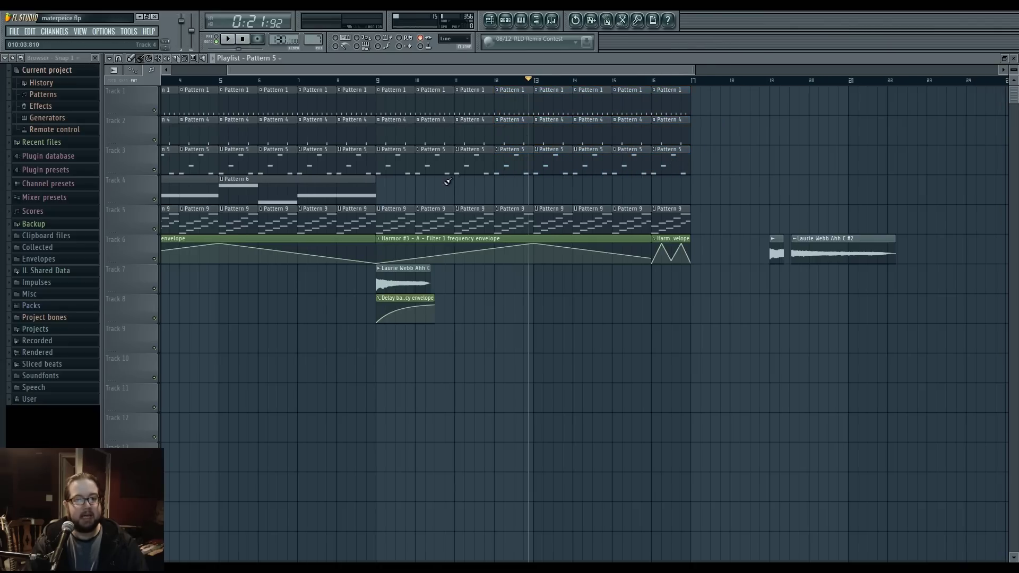
scroll(558, 128, left, 3)
click(584, 193)
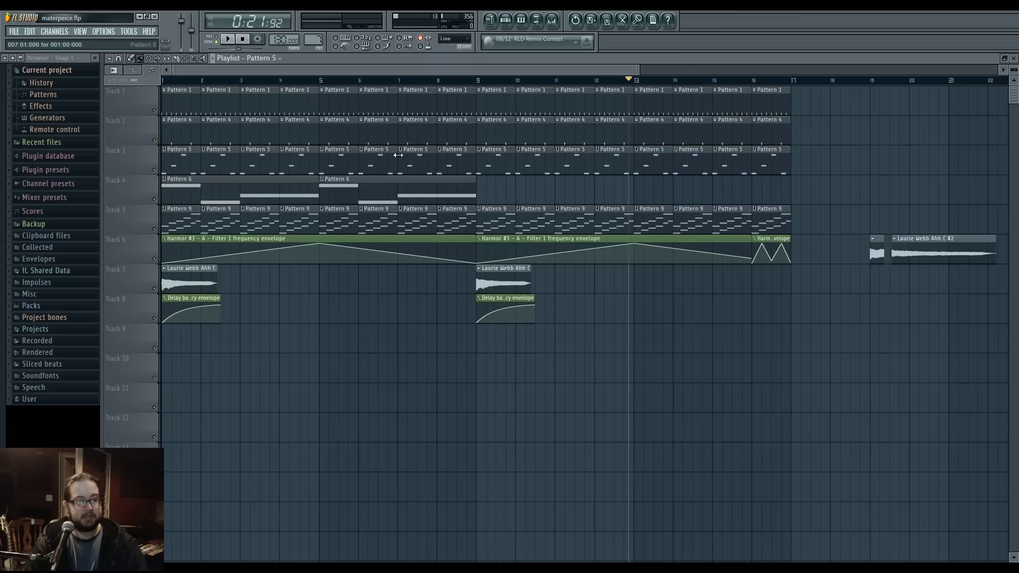
Add a time marker named "a marker!" and move it to bar 17 at the end of the arrangement.
click(110, 59)
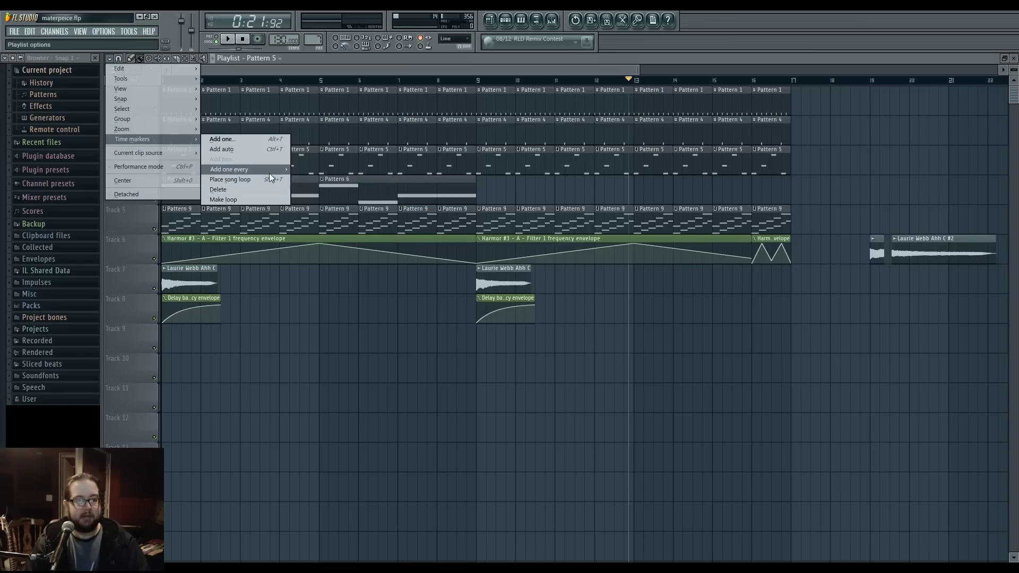
click(222, 139)
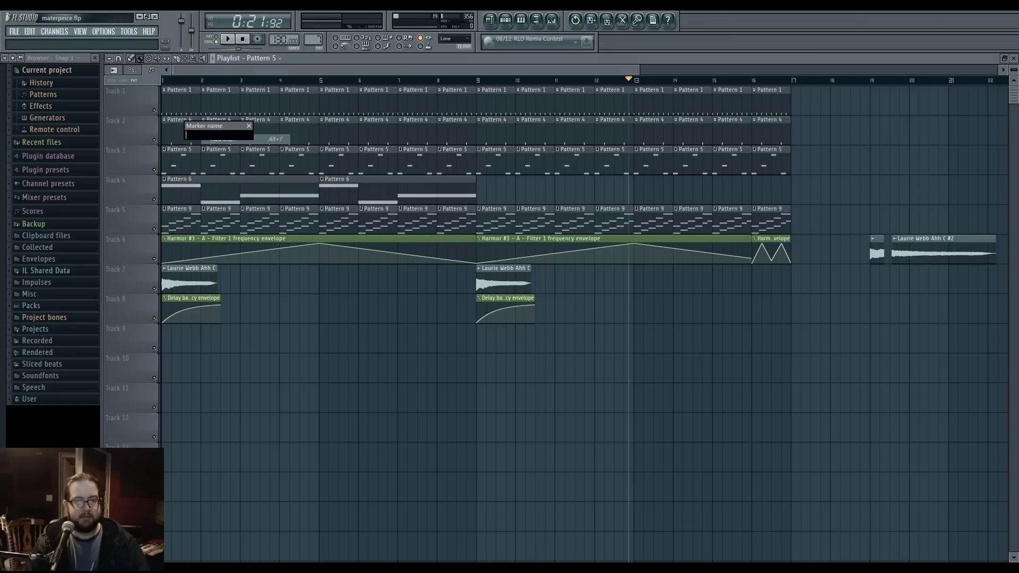
text(a marker!)
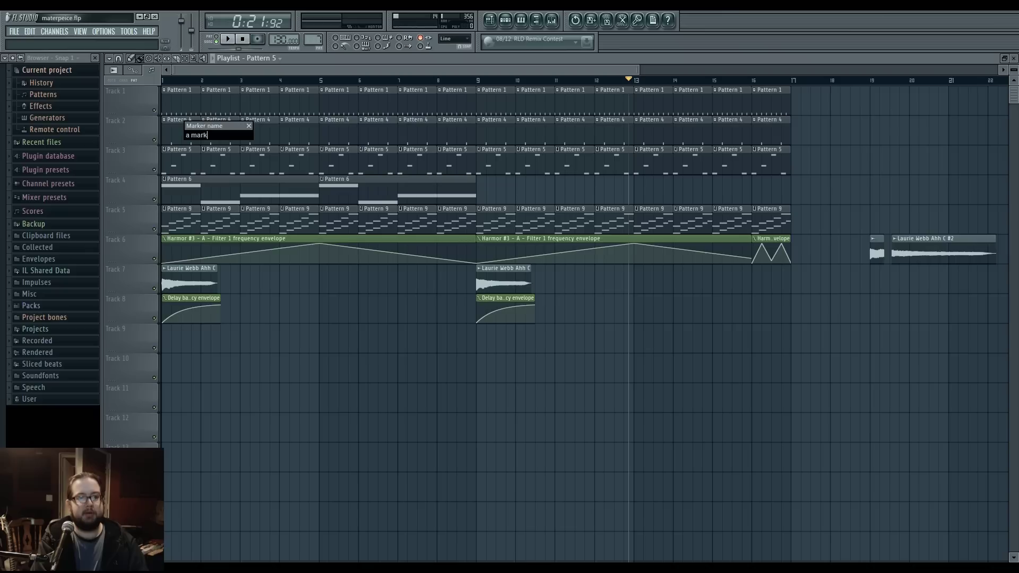
key(Return)
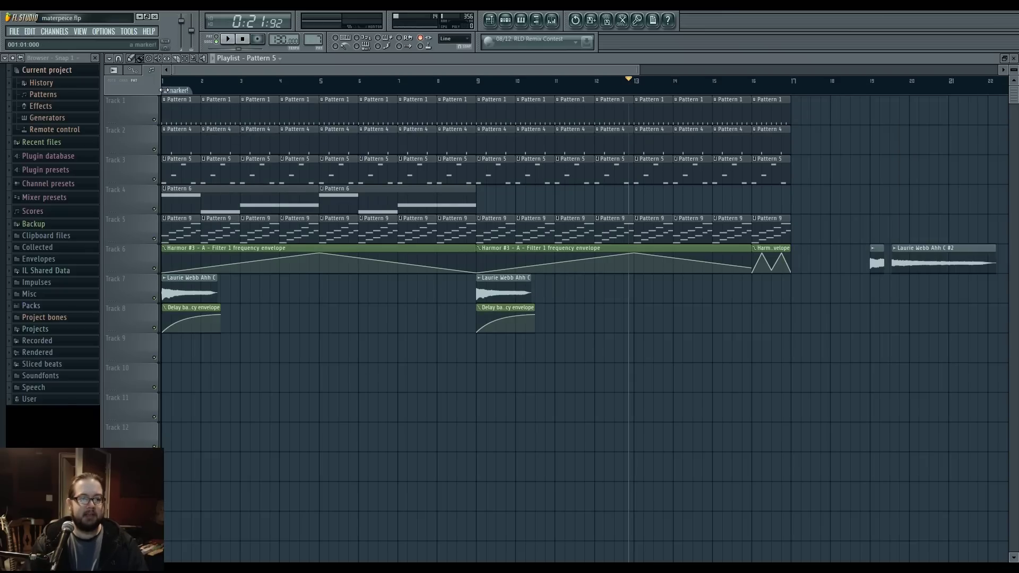
mouse_move(173, 91)
mouse_down()
mouse_move(597, 87)
mouse_move(479, 88)
mouse_up()
scroll(408, 276, down, 2)
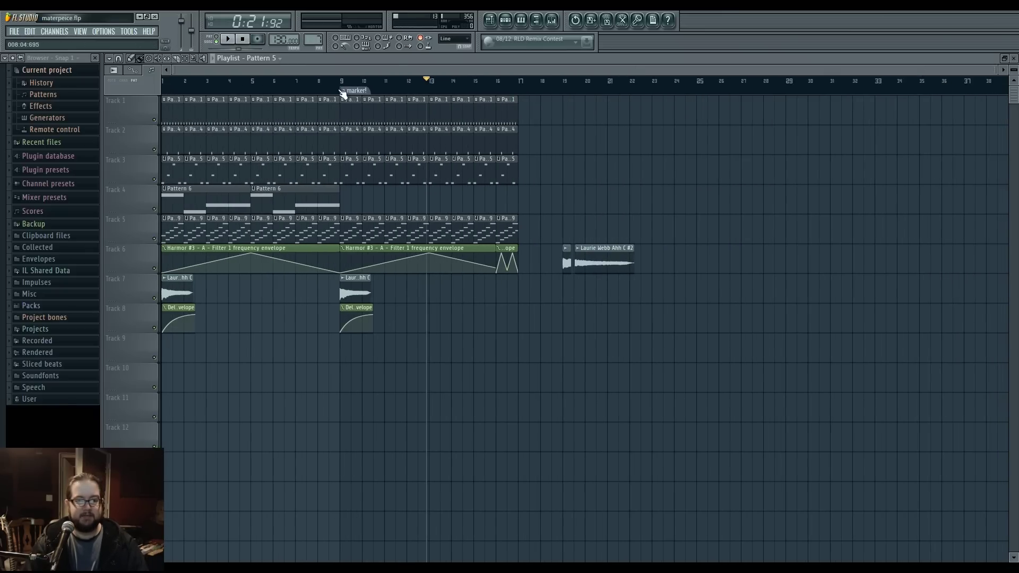
mouse_move(345, 91)
mouse_down()
mouse_move(616, 89)
mouse_move(528, 90)
mouse_up()
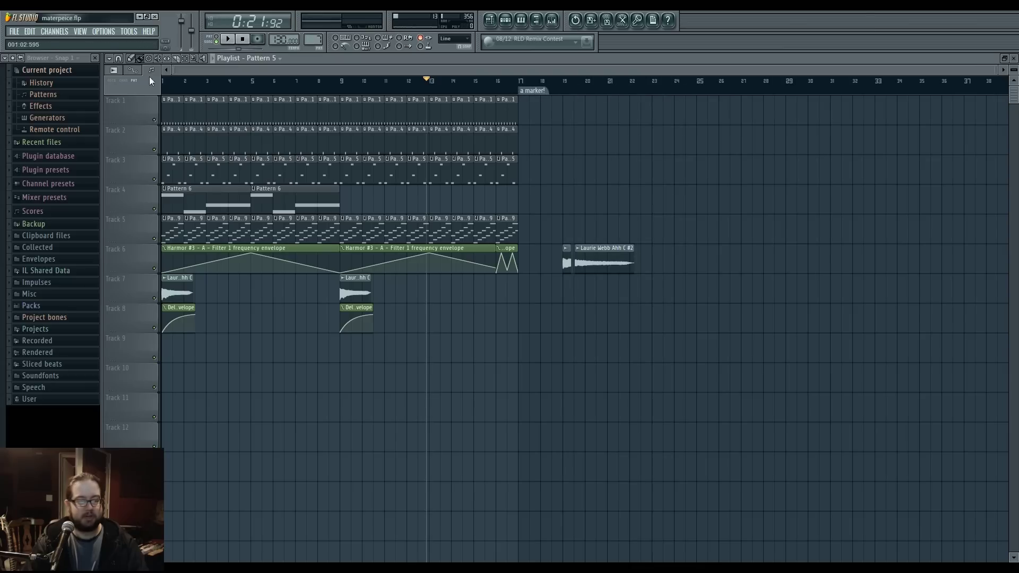
Choose a time segments option for the playlist grid and move the "a marker!" time marker to about bar 20.
click(110, 57)
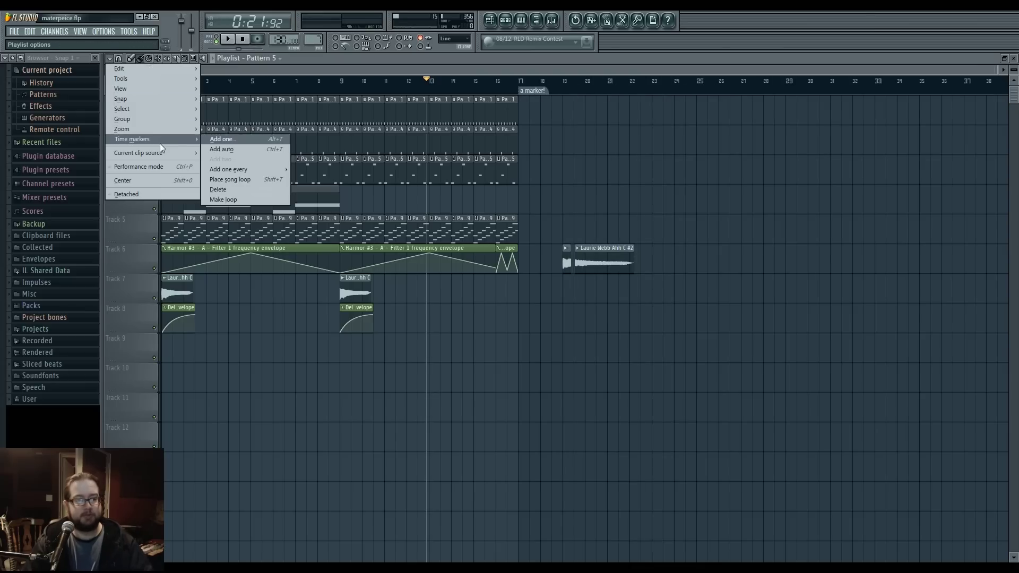
mouse_move(167, 100)
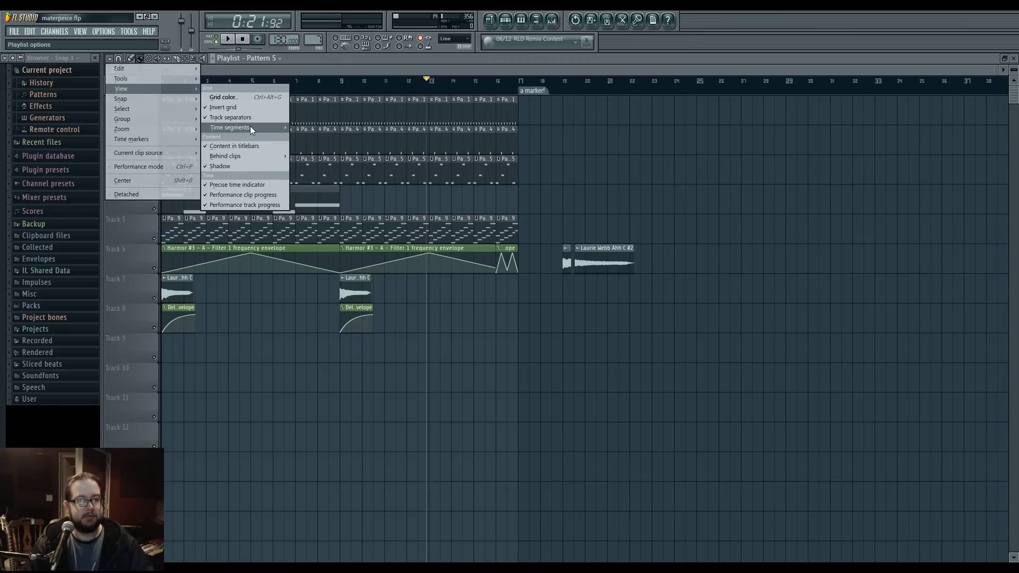
mouse_move(250, 128)
click(311, 158)
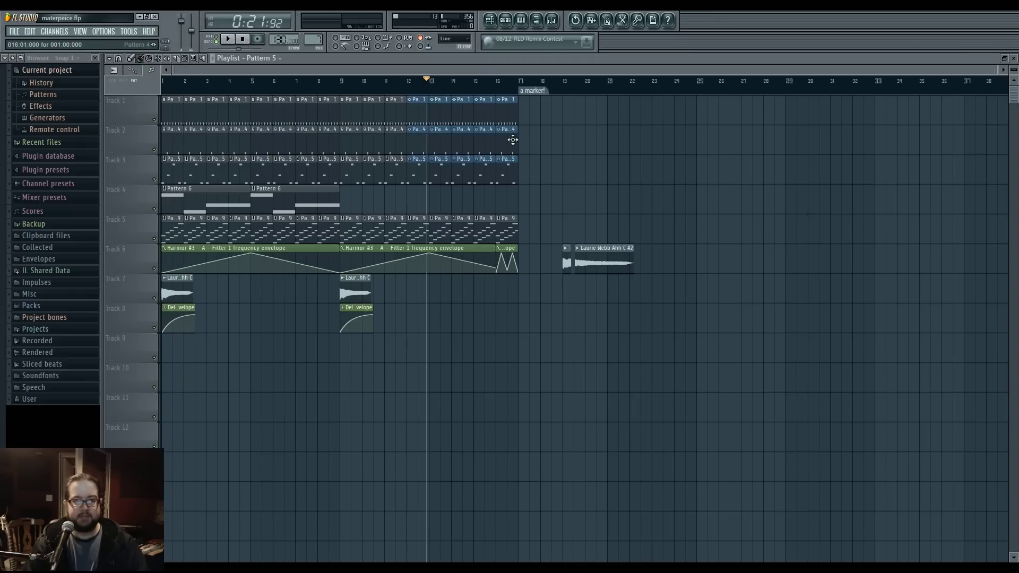
drag(521, 90, 605, 93)
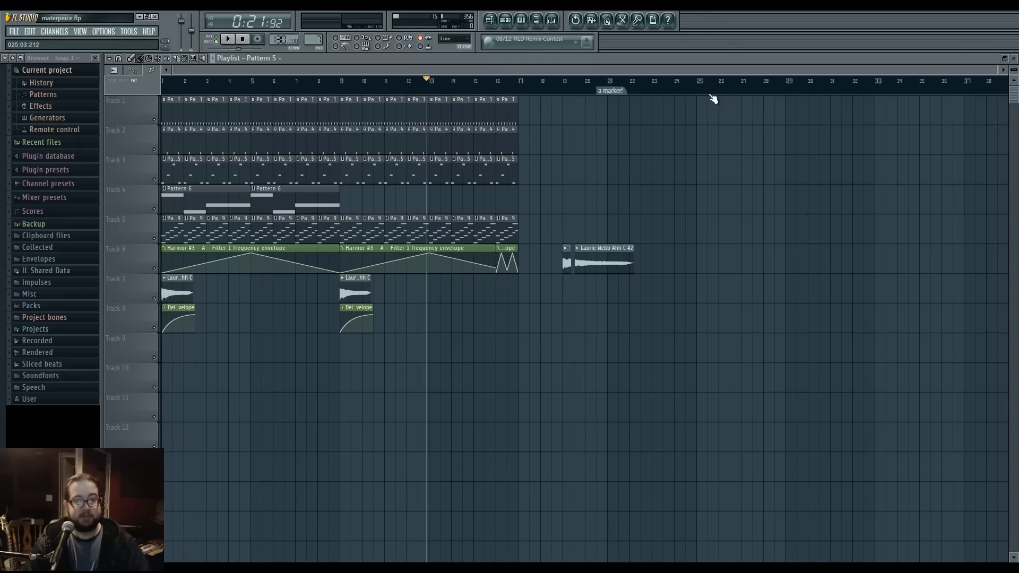
Place a song loop marker in the playlist and move it to bar 9.
click(110, 57)
mouse_move(154, 142)
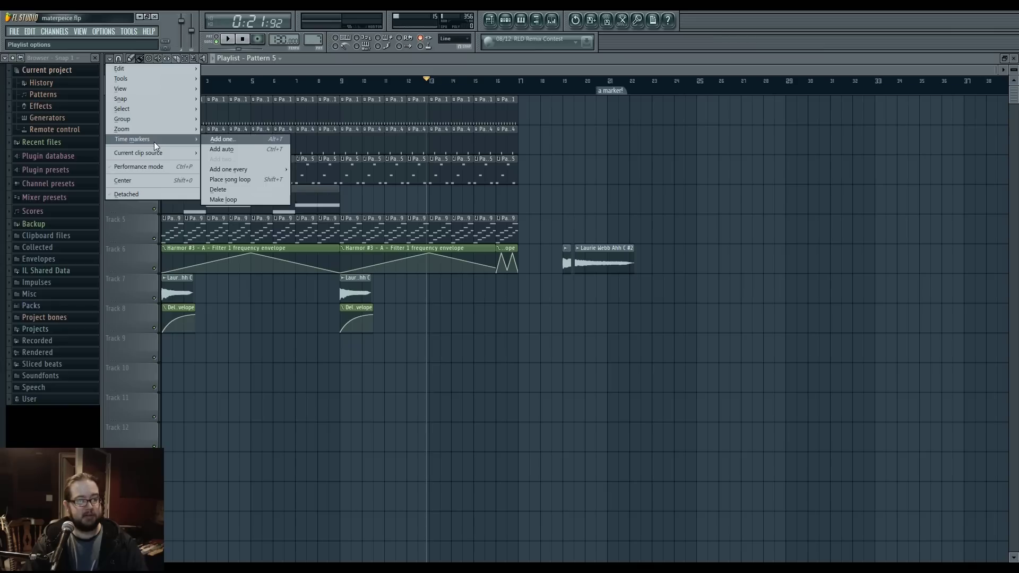
click(264, 179)
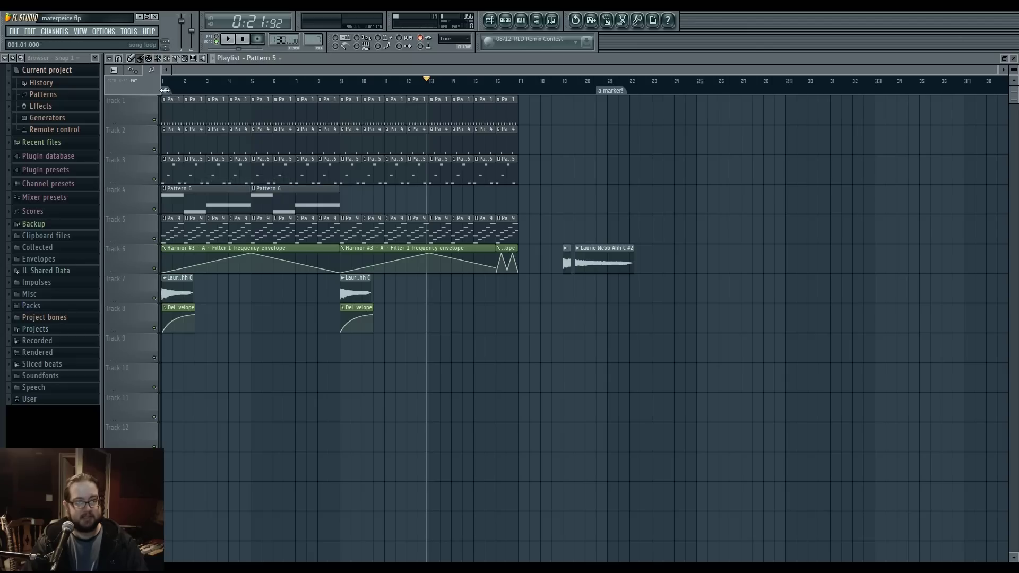
click(343, 90)
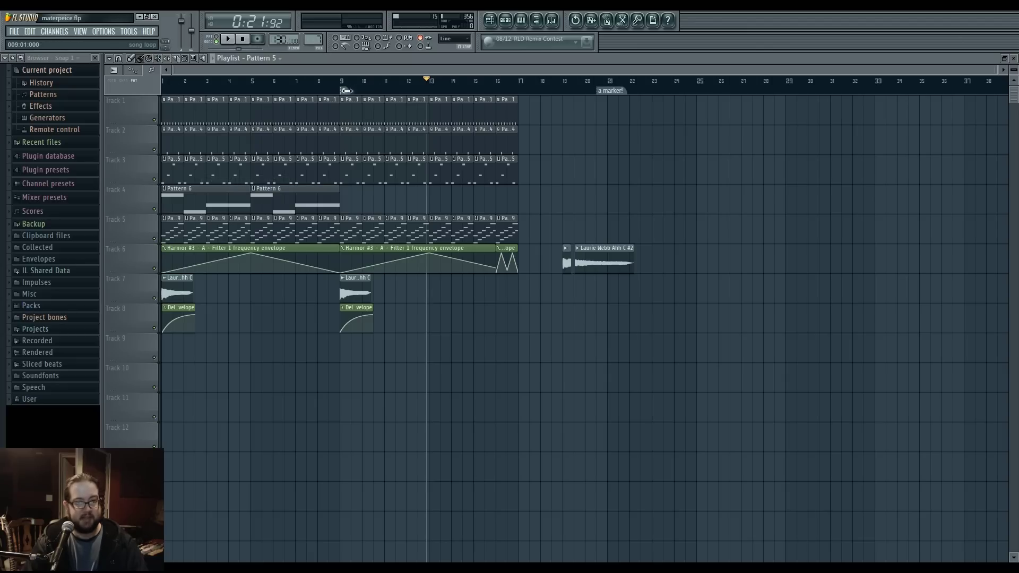
Delete the two audio clips after bar 19 on track 6 and the "a marker!" time marker.
click(502, 91)
right_click(583, 264)
right_click(570, 265)
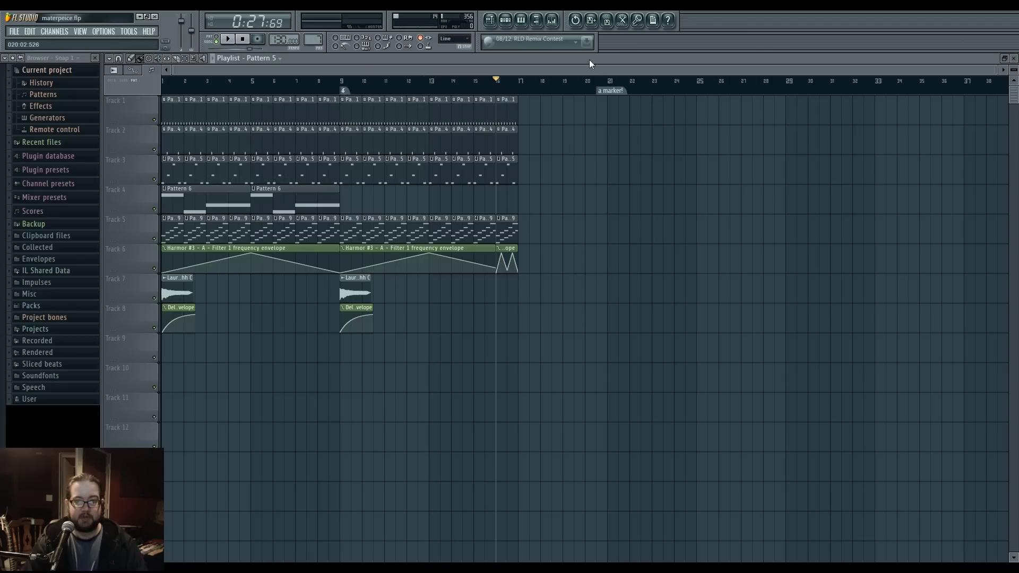
right_click(599, 91)
click(624, 125)
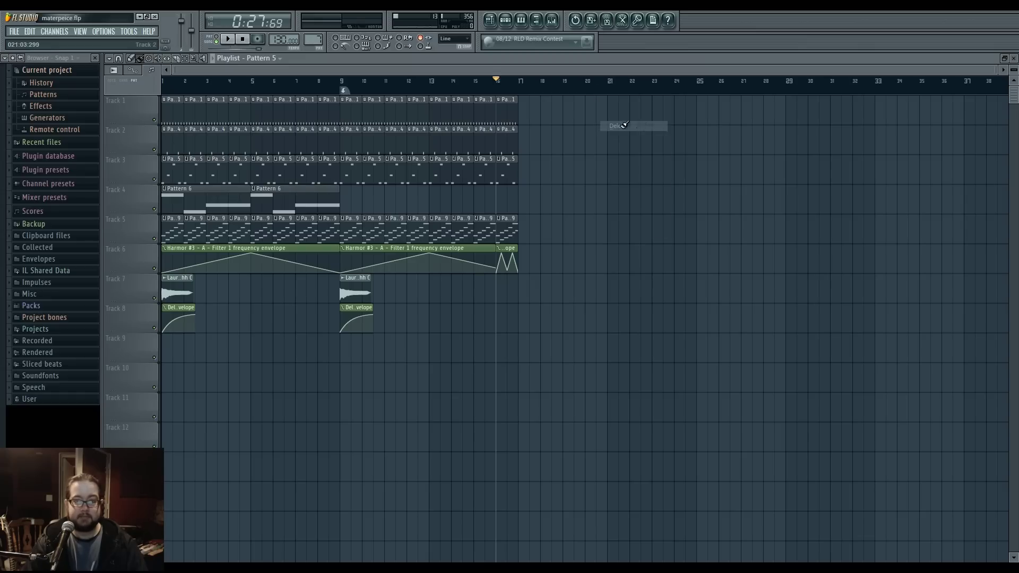
Play the arrangement from bar 16 to test the song loop back to bar 9.
drag(509, 86, 501, 83)
click(340, 79)
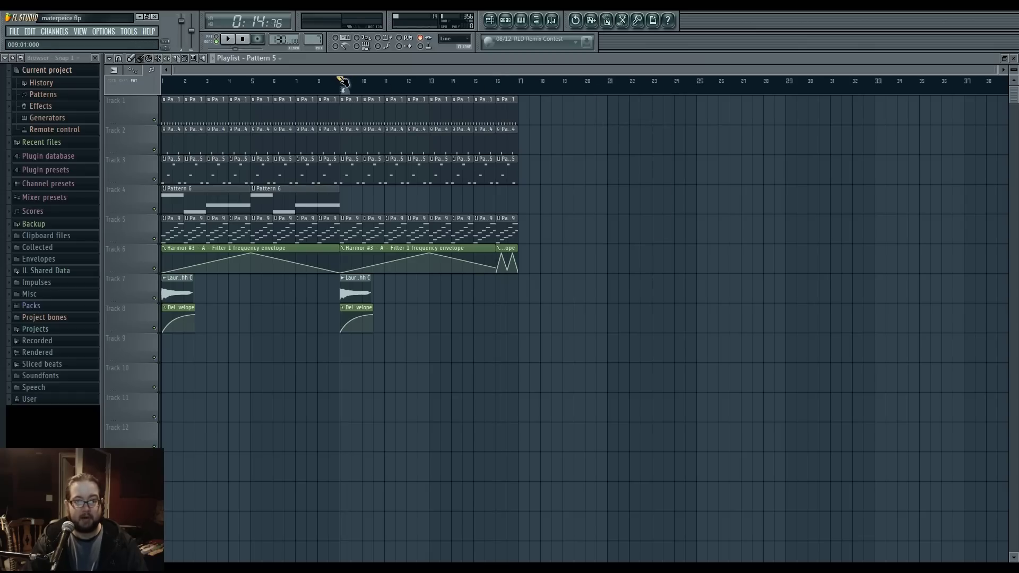
drag(344, 85, 496, 88)
key(space)
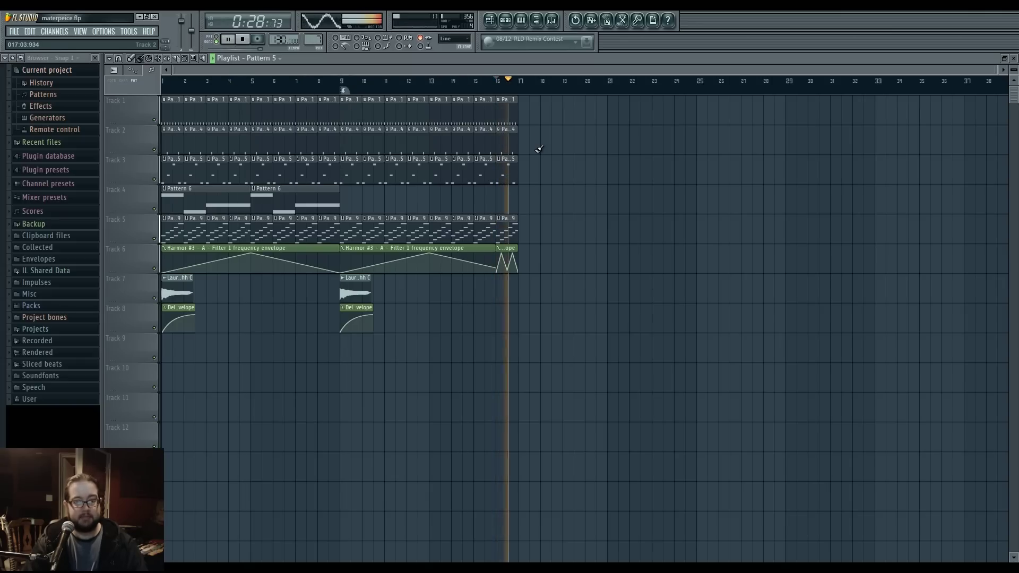
Add Pattern 6 clips on track 4 from bar 9 to the end of bar 16 and stop playback.
click(314, 205)
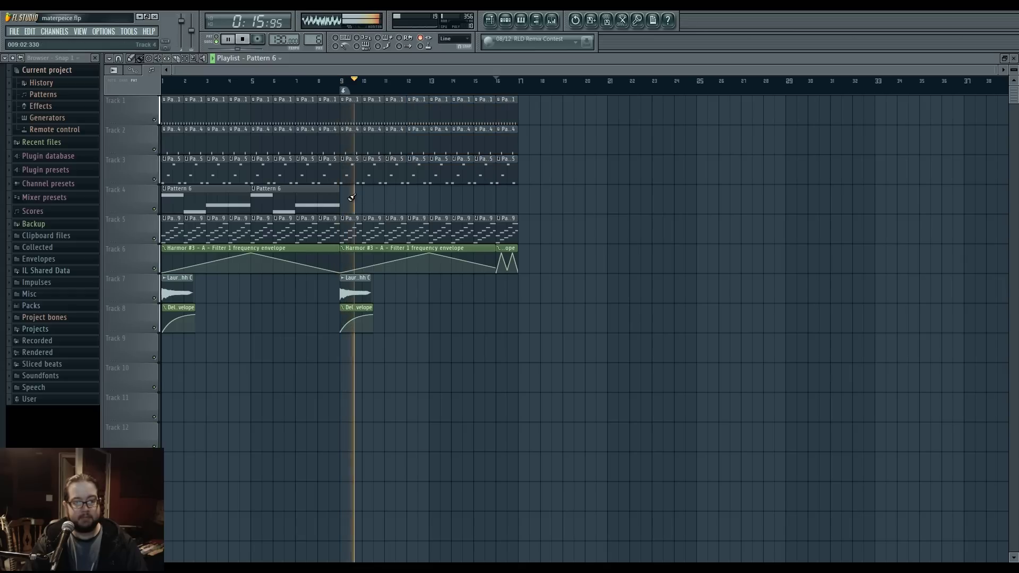
drag(352, 198, 534, 205)
key(space)
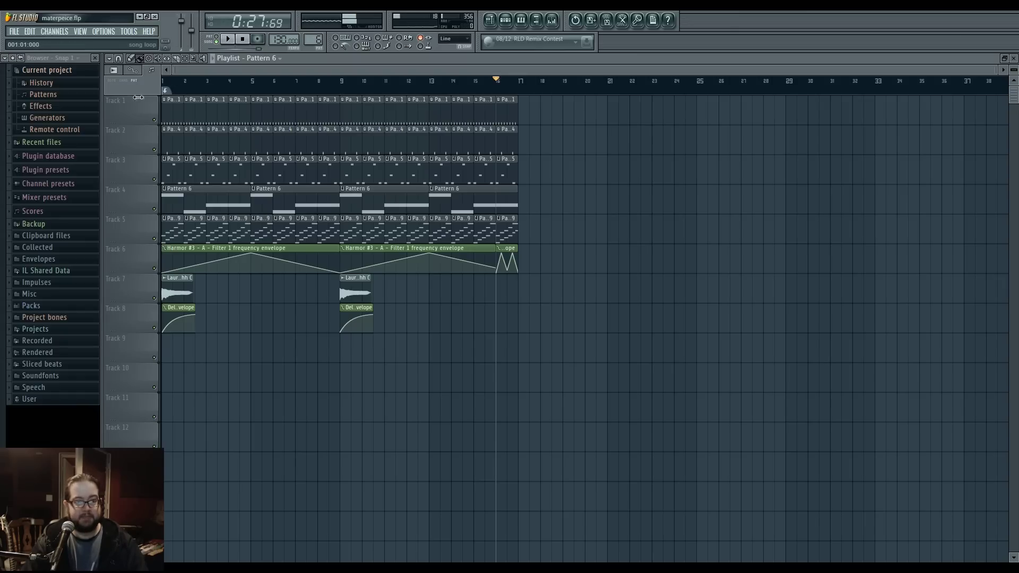
Play from bar 16 to test the song loop marker at bar 1 and at bar 18.
key(space)
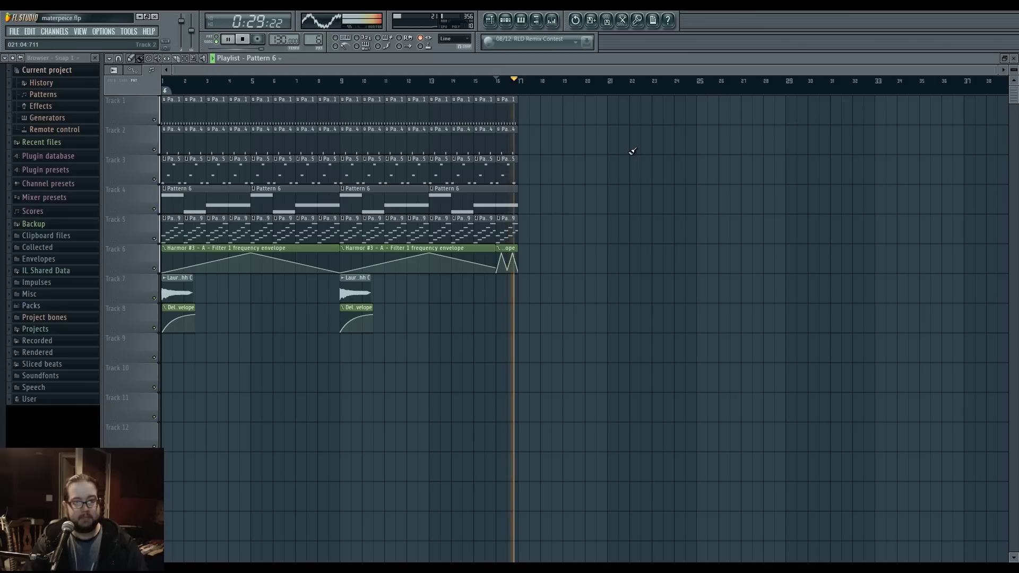
key(space)
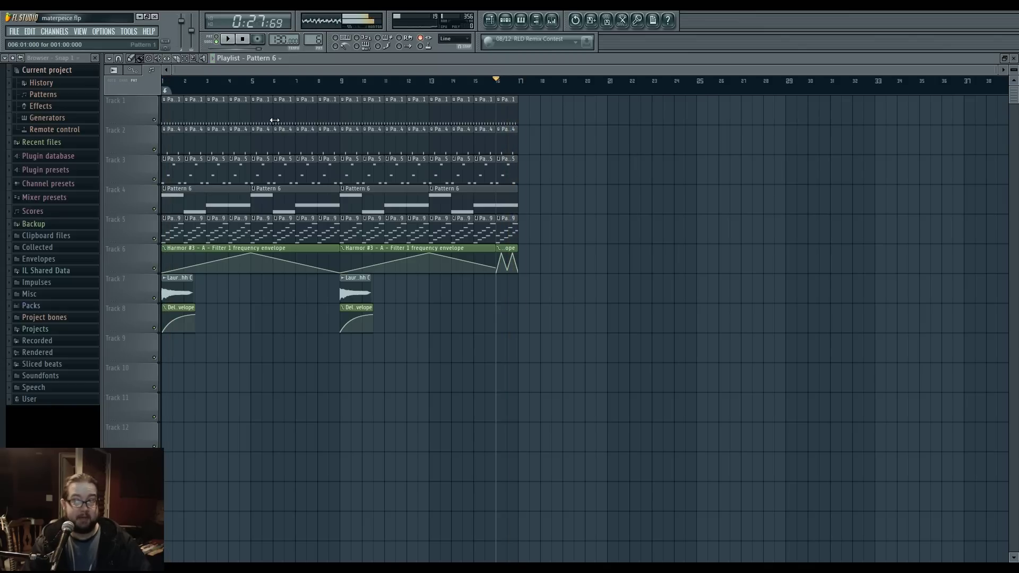
click(173, 82)
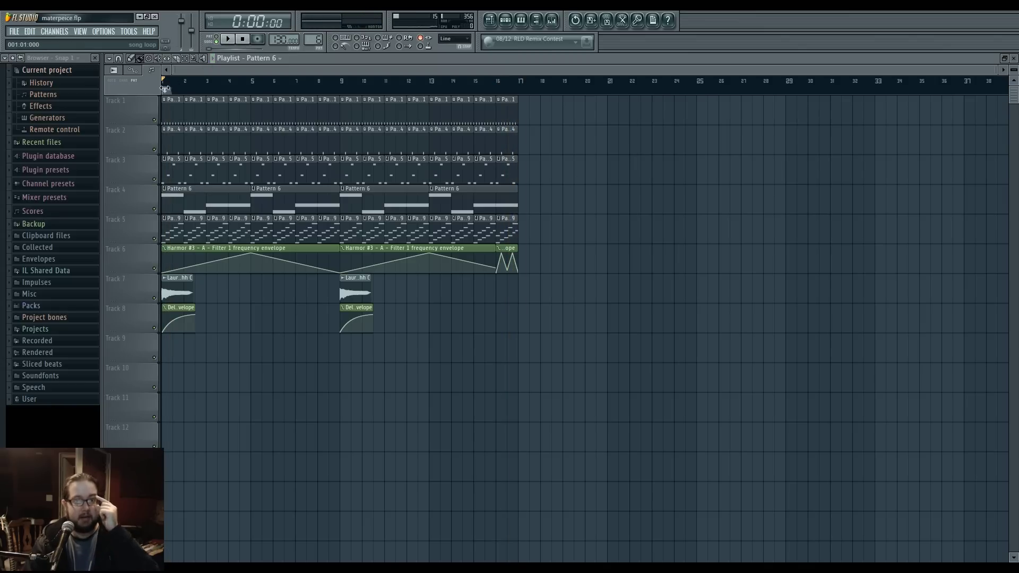
click(500, 89)
key(space)
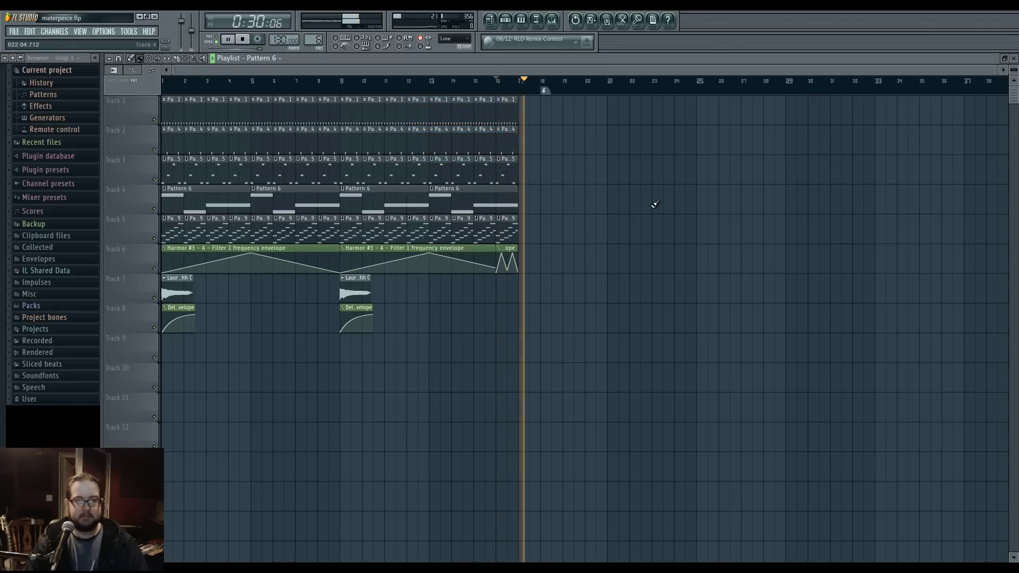
key(space)
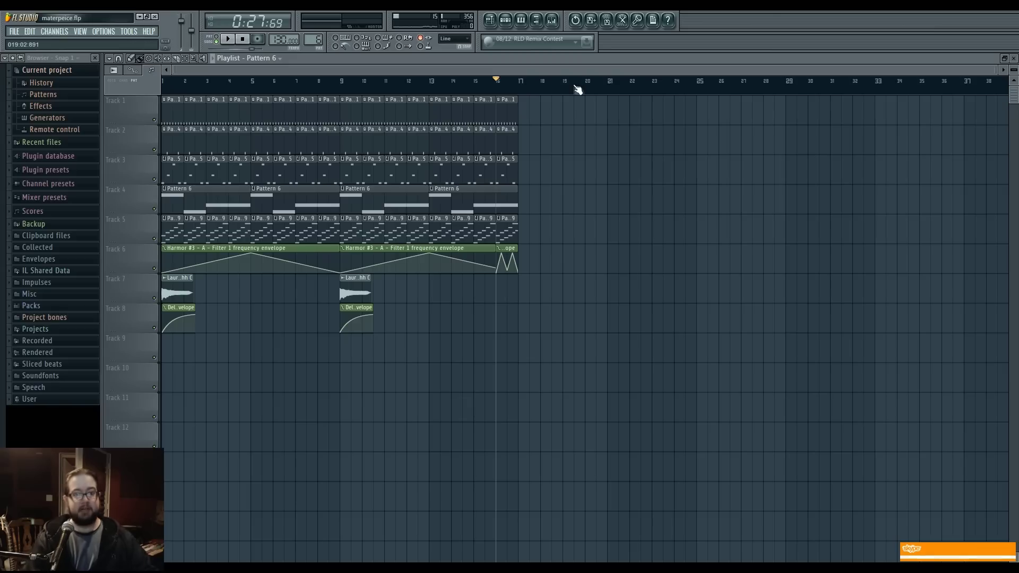
View the save dialog for rendering to a wave file, cancel it, and play the ending from bar 16.
click(607, 23)
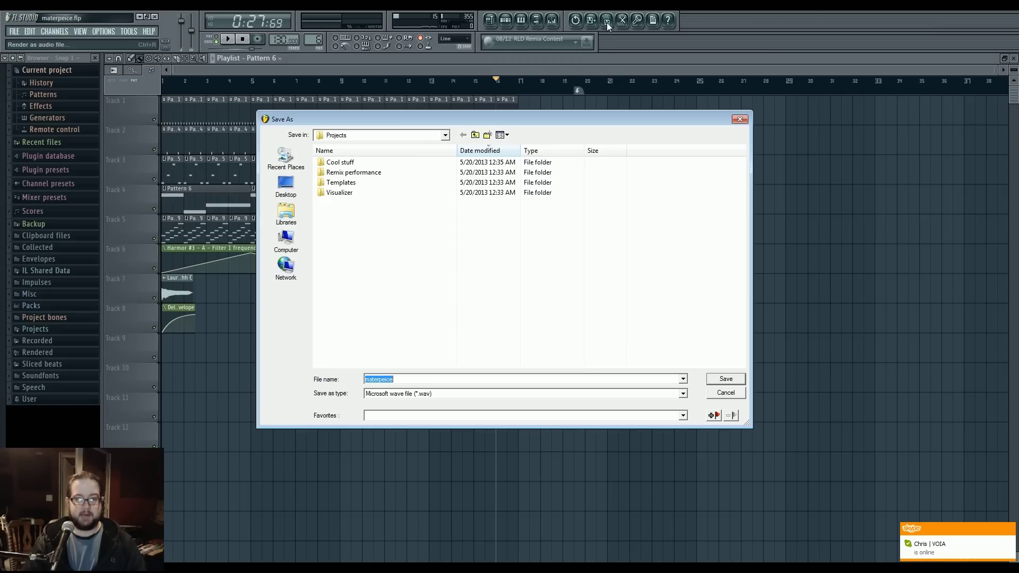
click(740, 120)
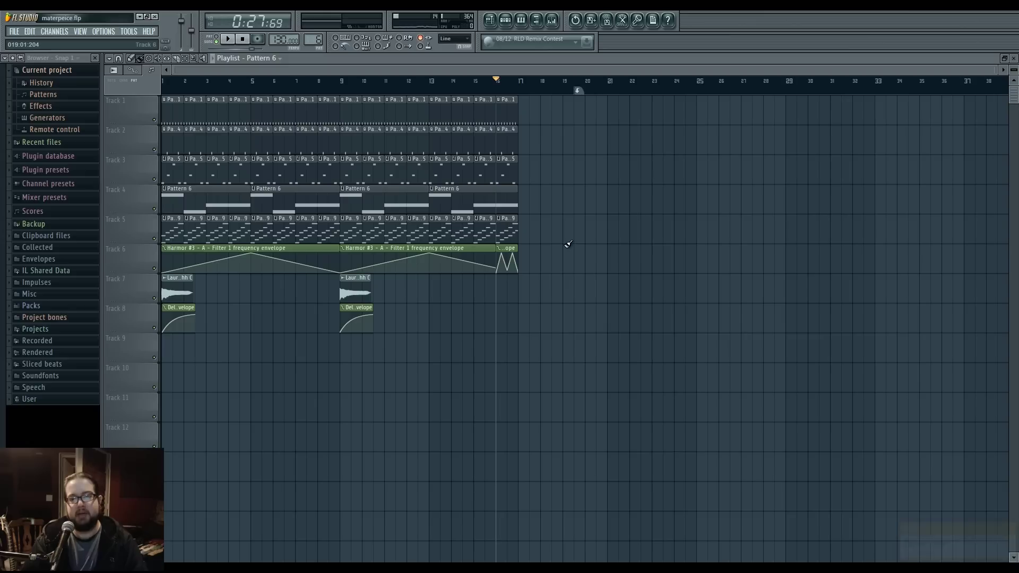
key(space)
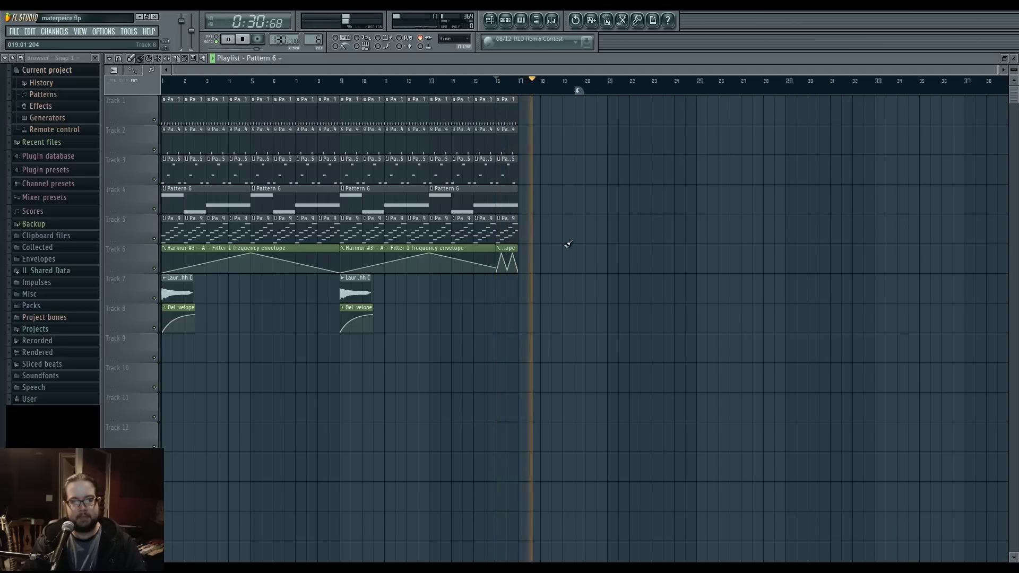
key(space)
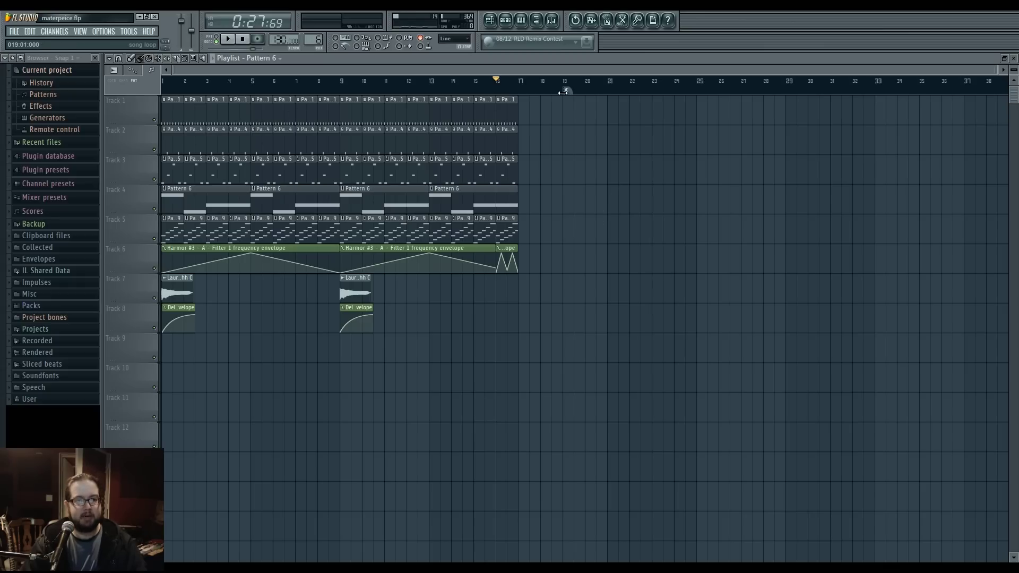
Review the time marker options, play the song briefly from around bar 6, and move the playhead to bar 5.
click(110, 59)
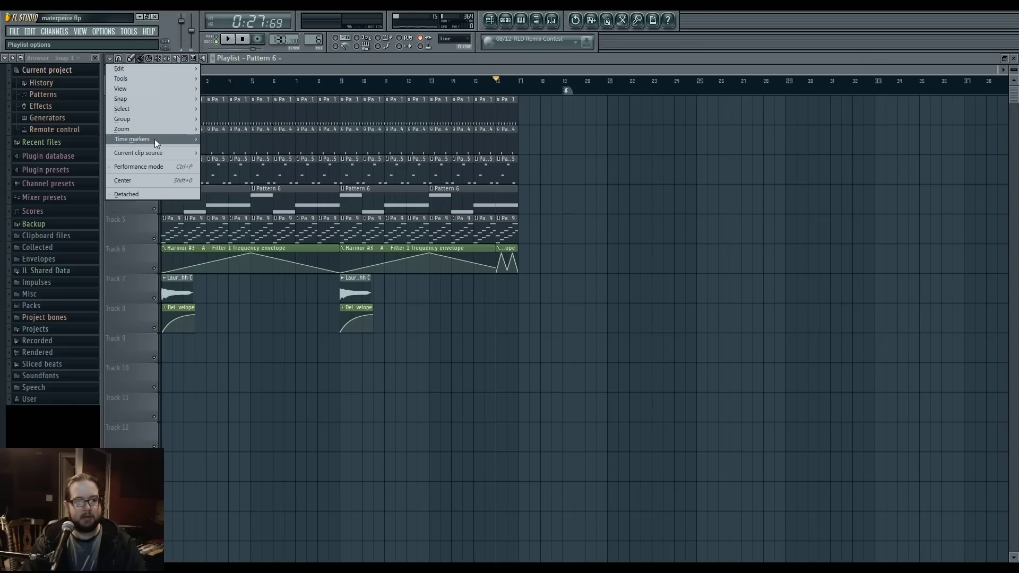
mouse_move(155, 141)
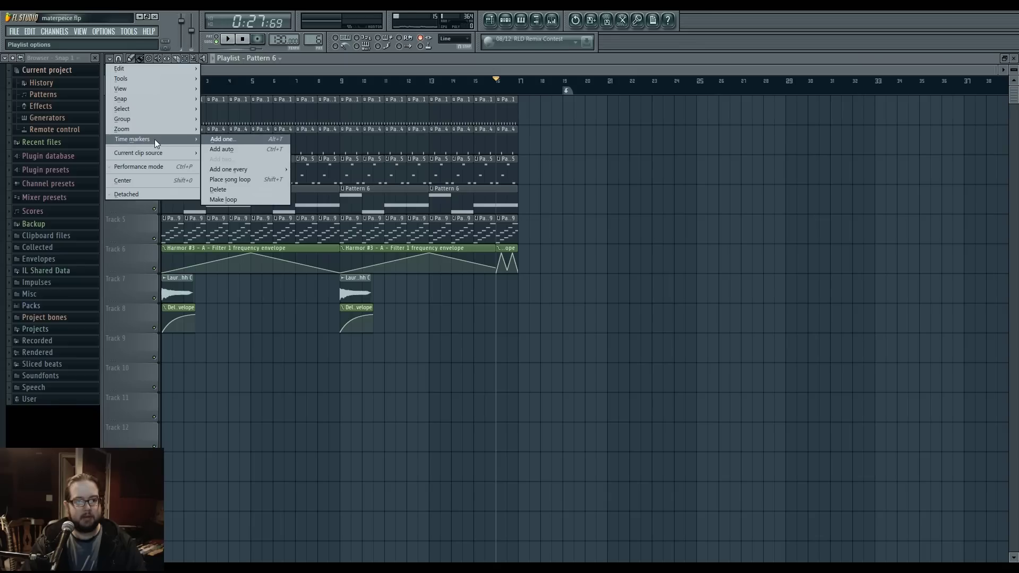
click(250, 180)
drag(445, 87, 343, 86)
click(278, 91)
key(space)
key(space)
key(space)
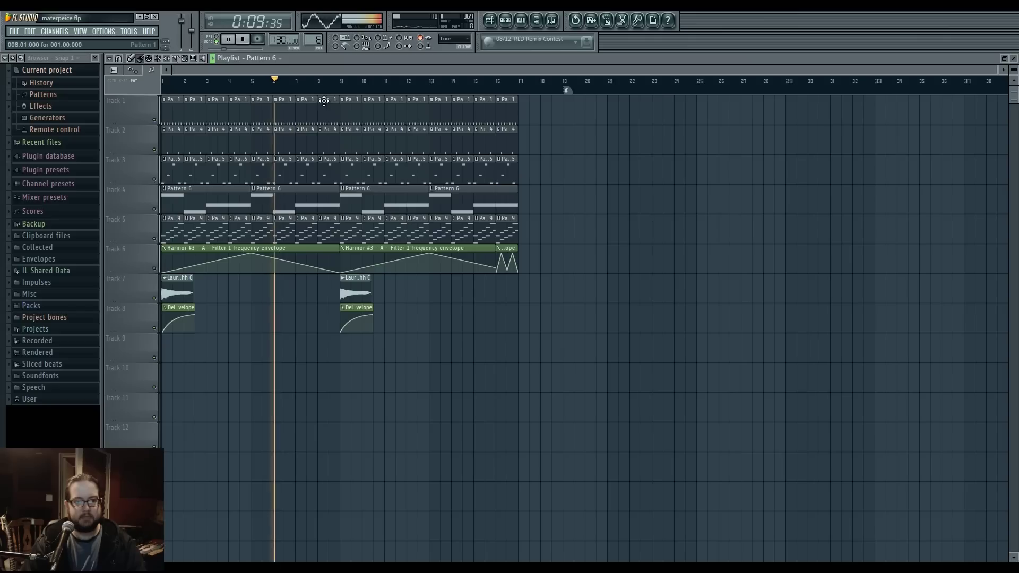
key(space)
click(297, 83)
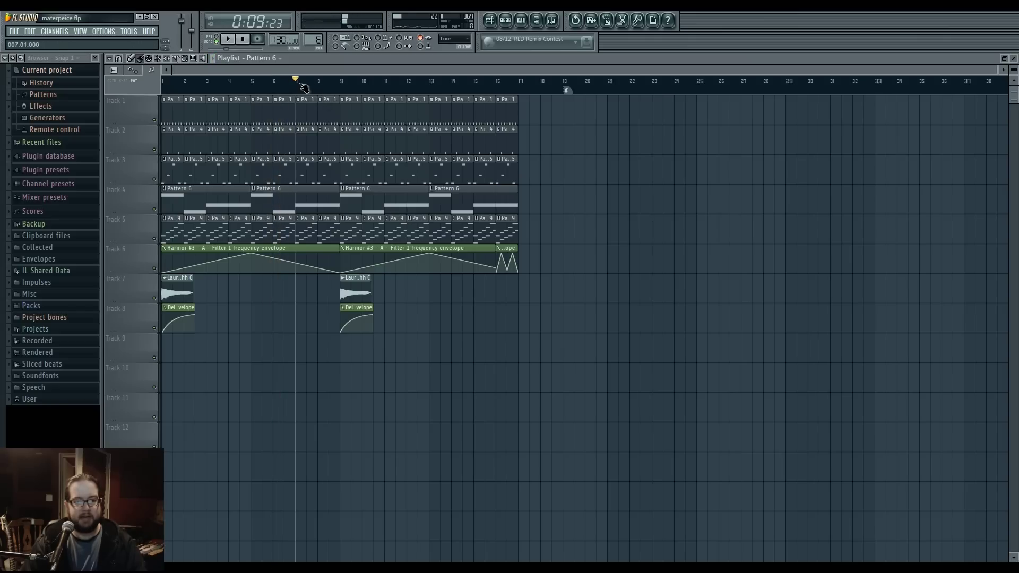
drag(234, 81, 253, 83)
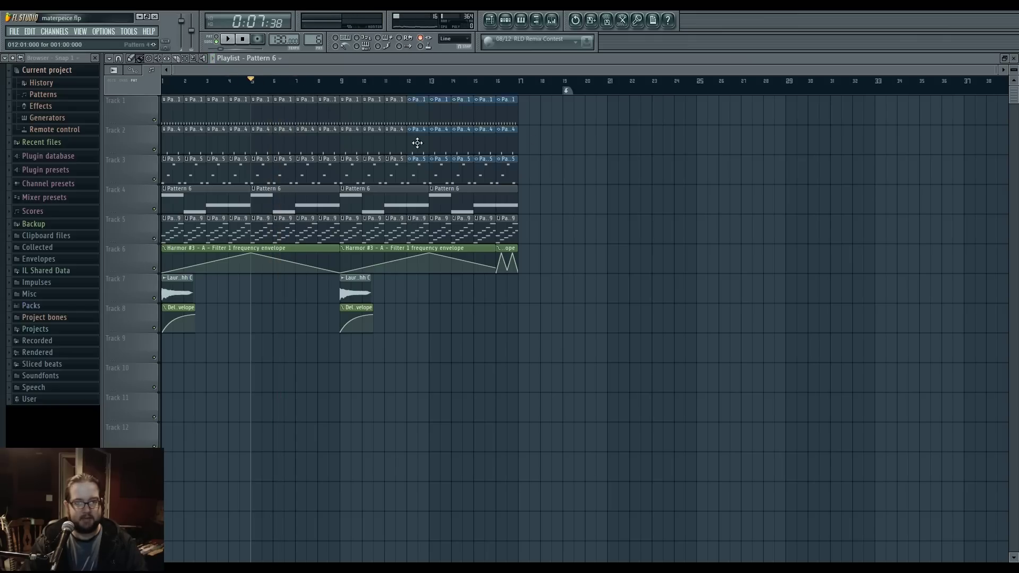
Place the playhead between bars 17 and 18, start and stop playback there repeatedly, and leave it stopped.
click(529, 87)
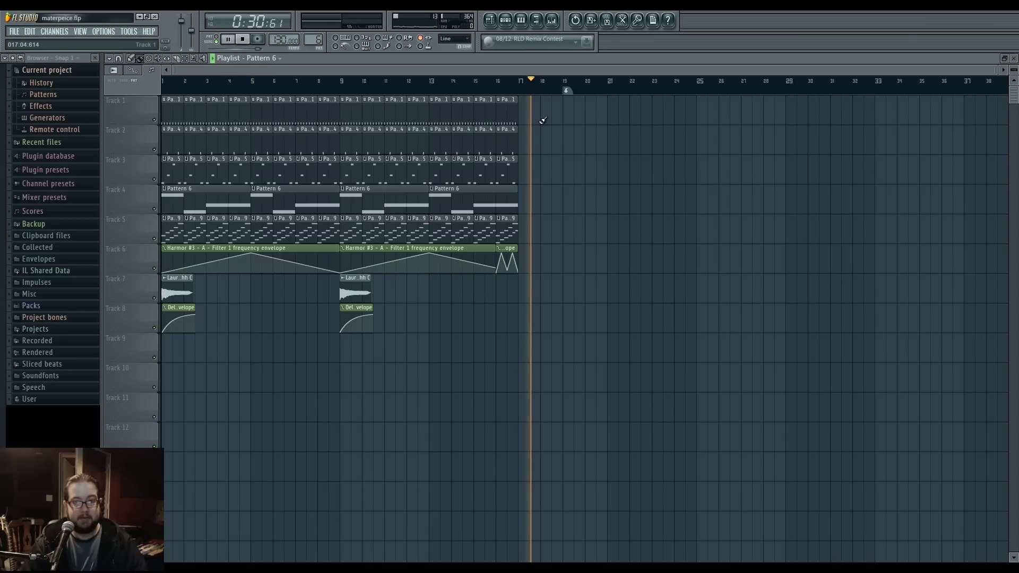
key(space)
key(space)
key(space)
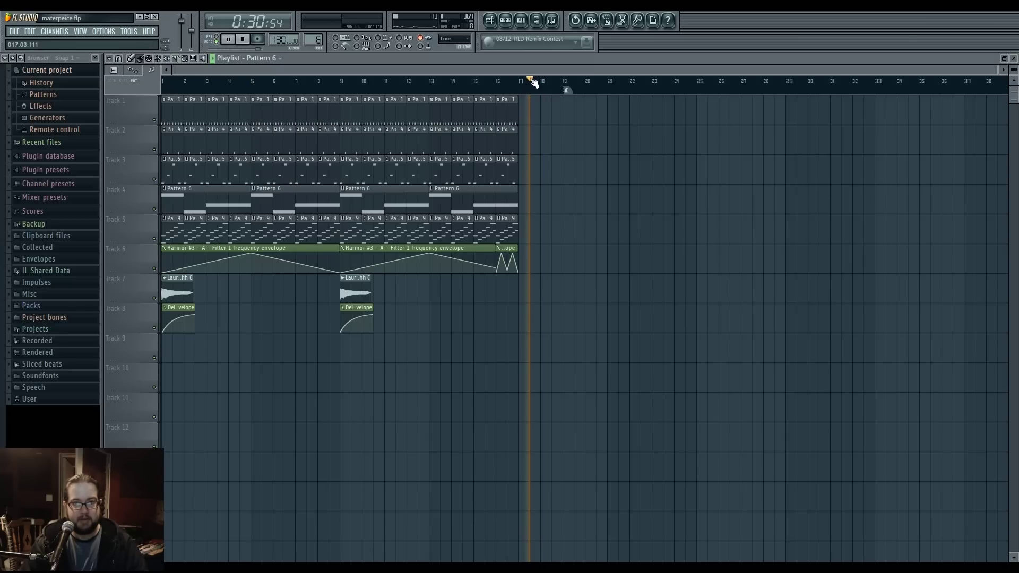
key(space)
key(space)
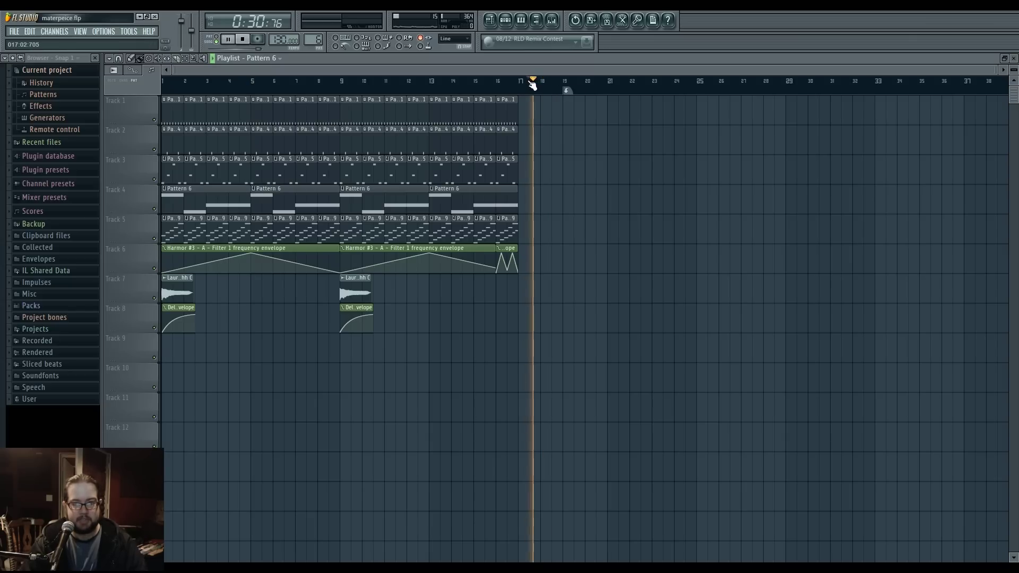
key(space)
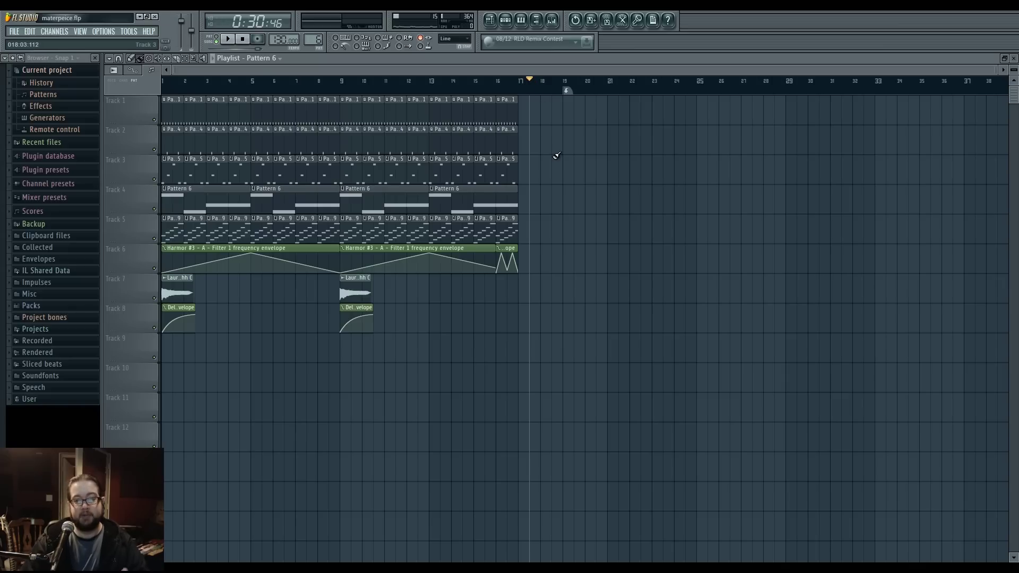
key(space)
key(space)
key(space)
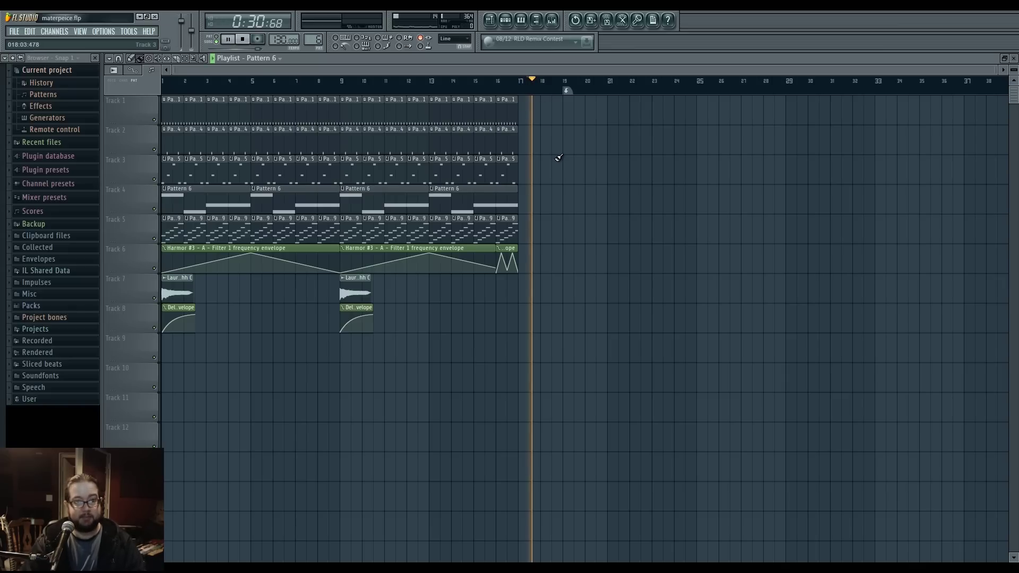
key(space)
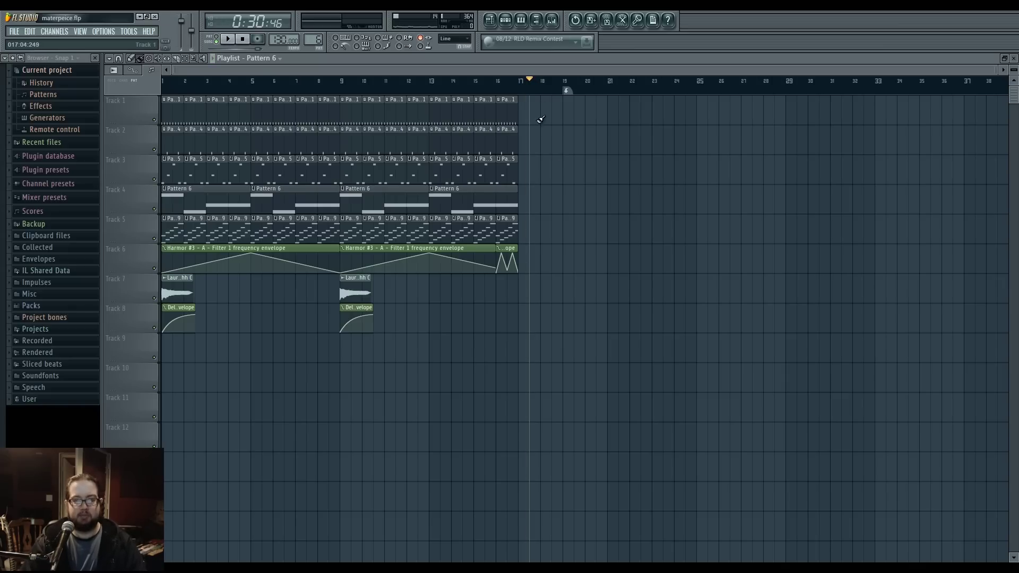
key(space)
click(243, 39)
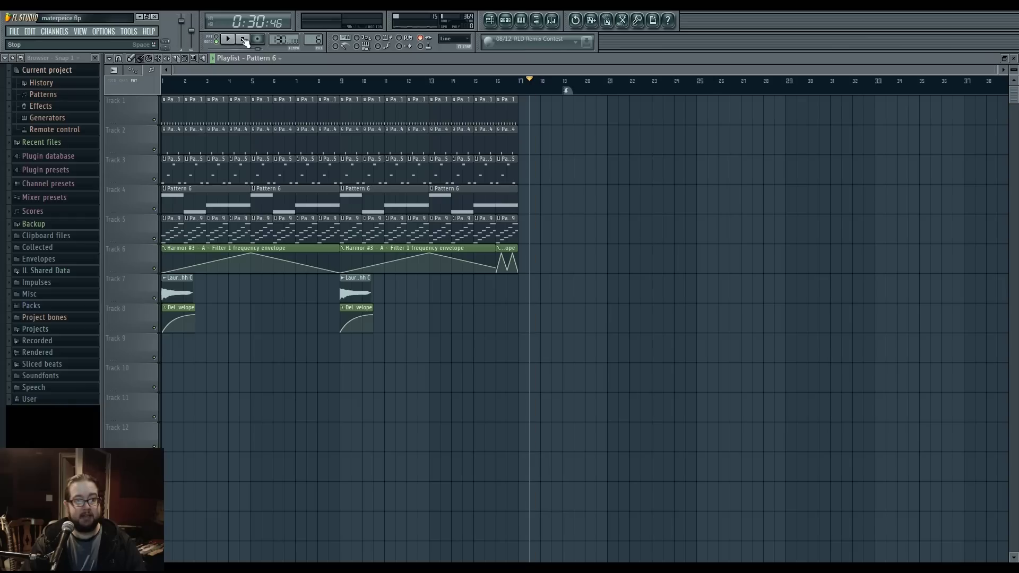
click(243, 40)
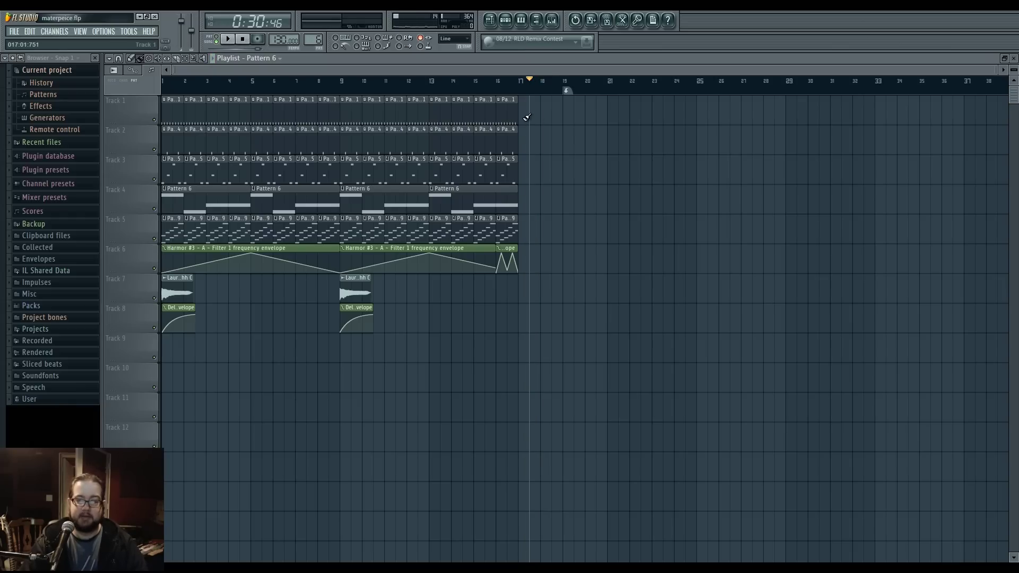
Open the transport's Remember seek time option, return the playhead to the song start, and play the song briefly.
right_click(242, 39)
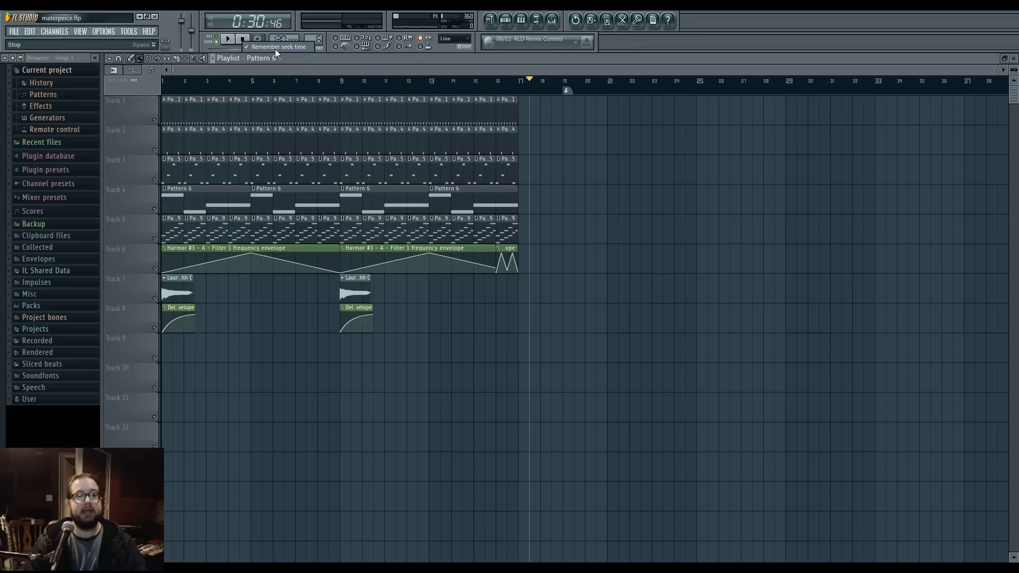
click(275, 47)
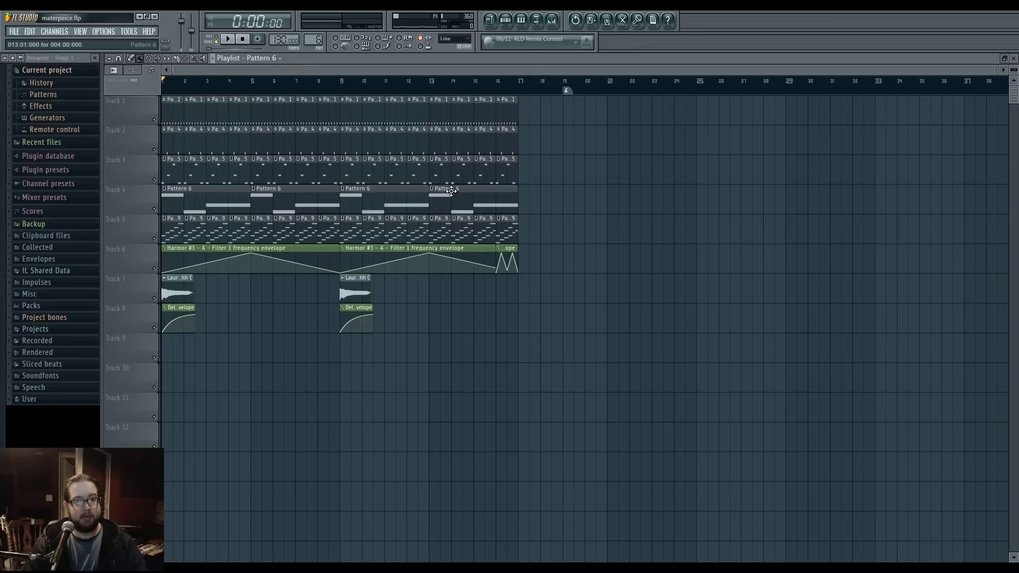
key(space)
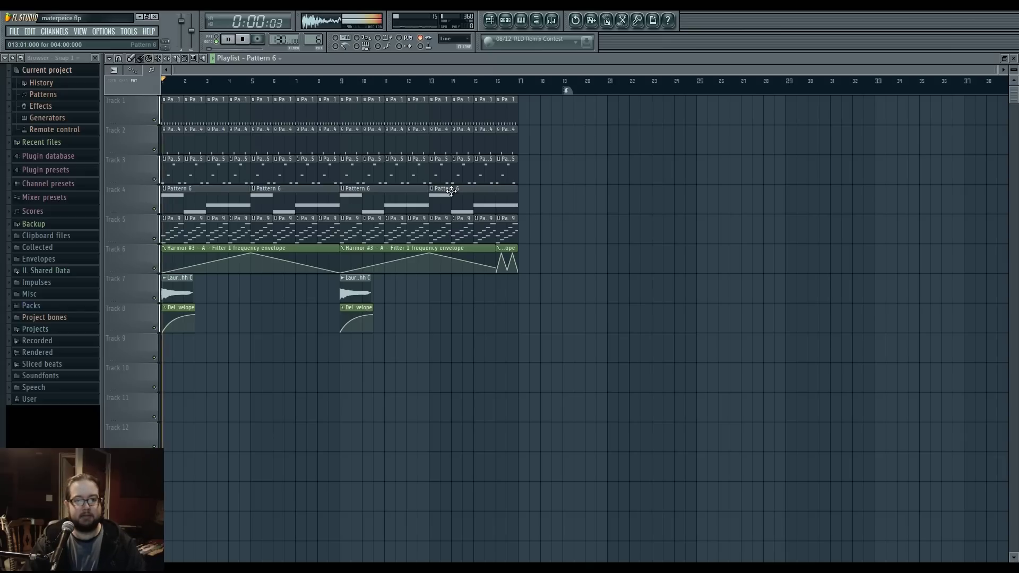
key(space)
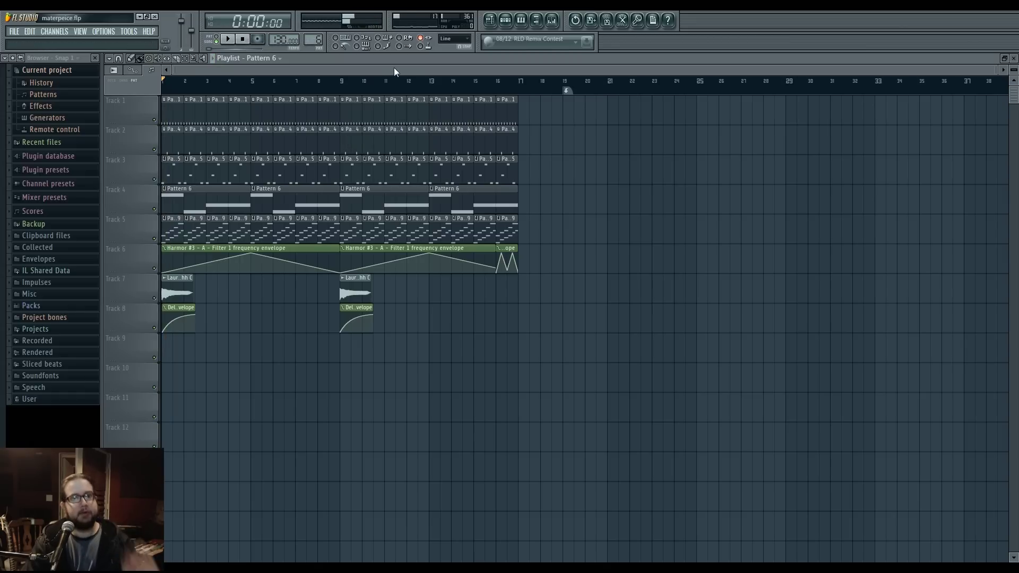
Place the playhead at bar 13 and play the song briefly from there.
click(429, 81)
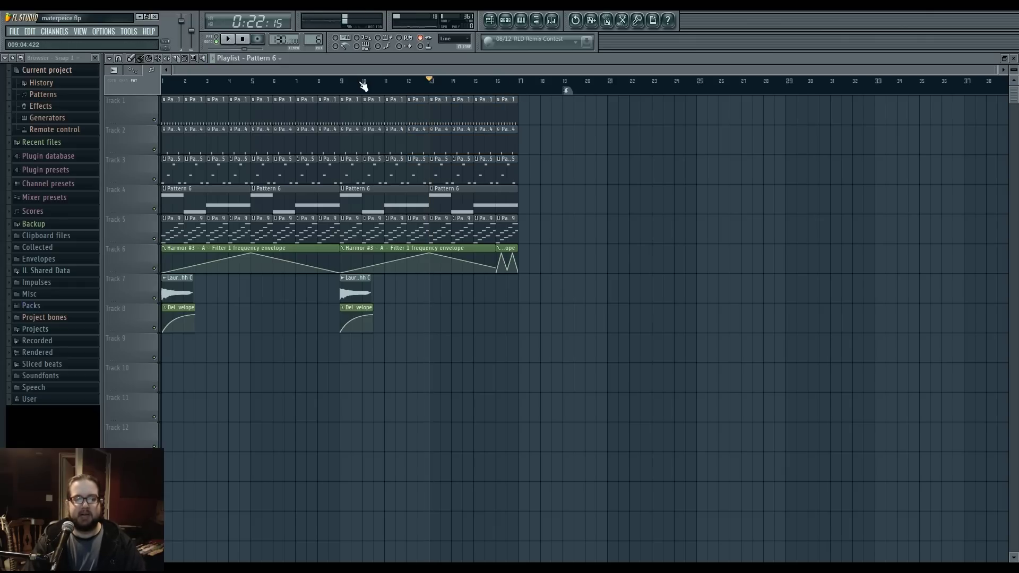
scroll(379, 83, up, 3)
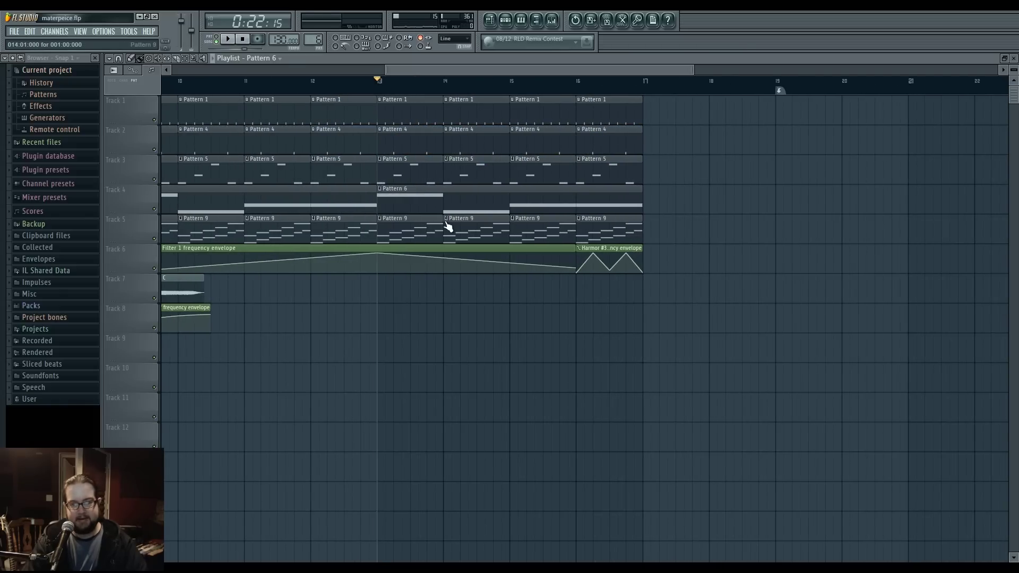
key(space)
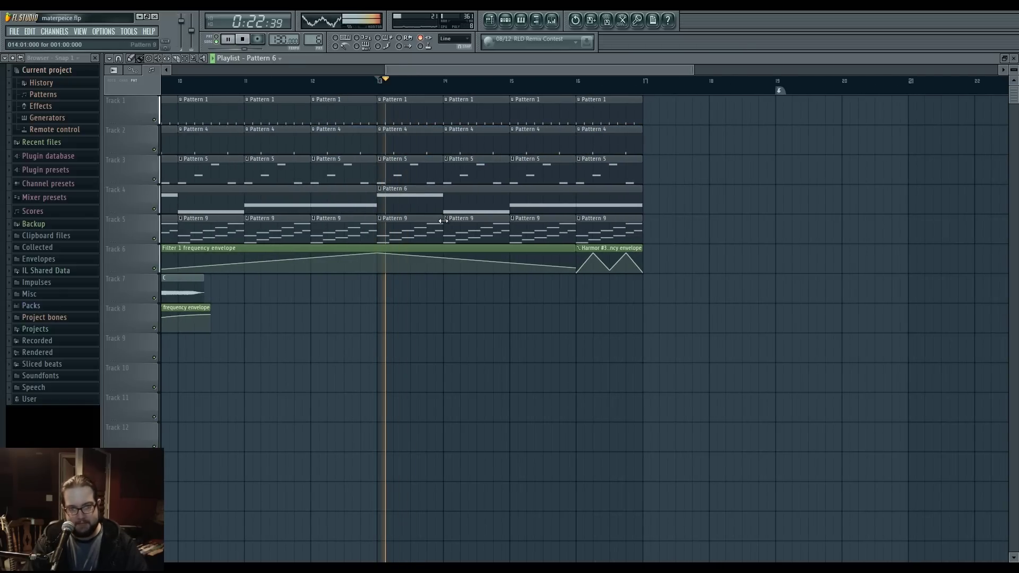
key(space)
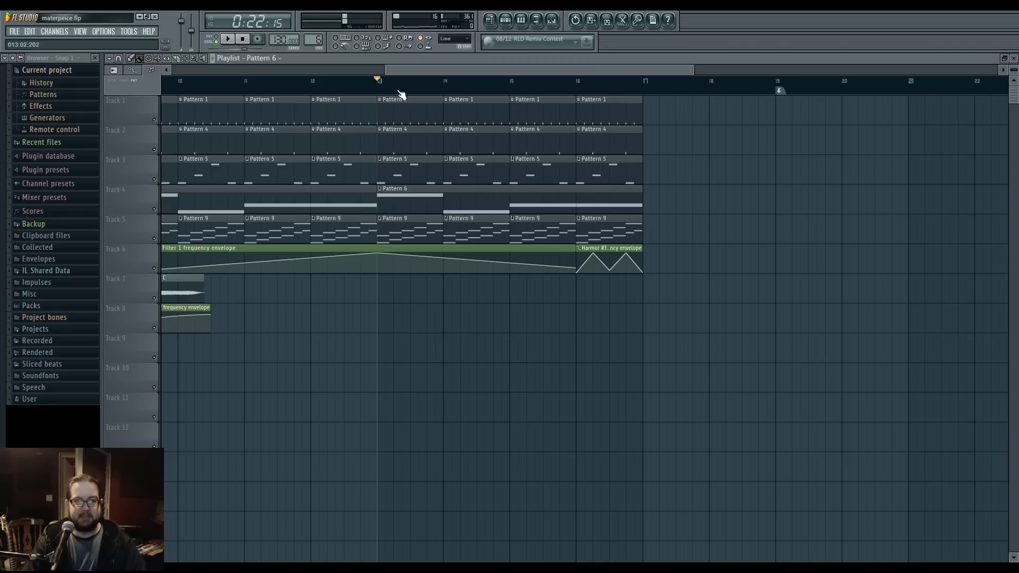
Select the time range from bar 13 to bar 17, clear it, and move the playhead to bar 19.
drag(379, 91, 645, 90)
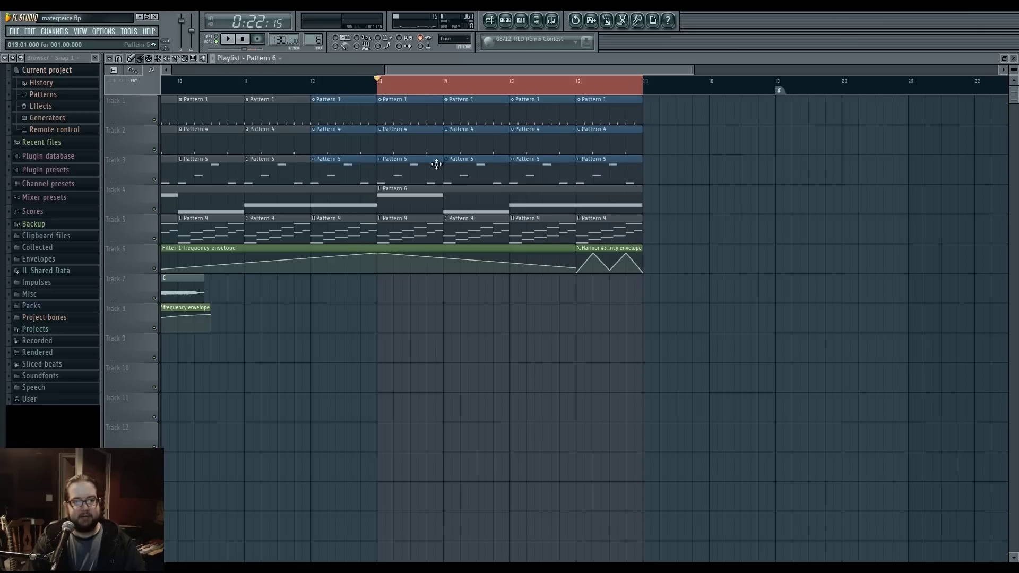
click(387, 91)
click(386, 92)
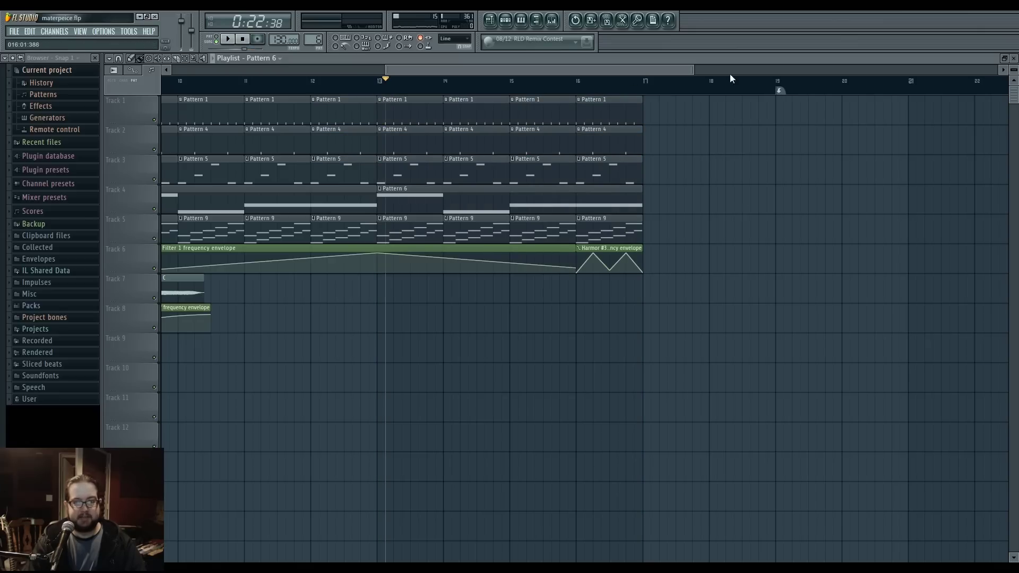
scroll(560, 119, down, 1)
ctrl+scroll(560, 118, down, 4)
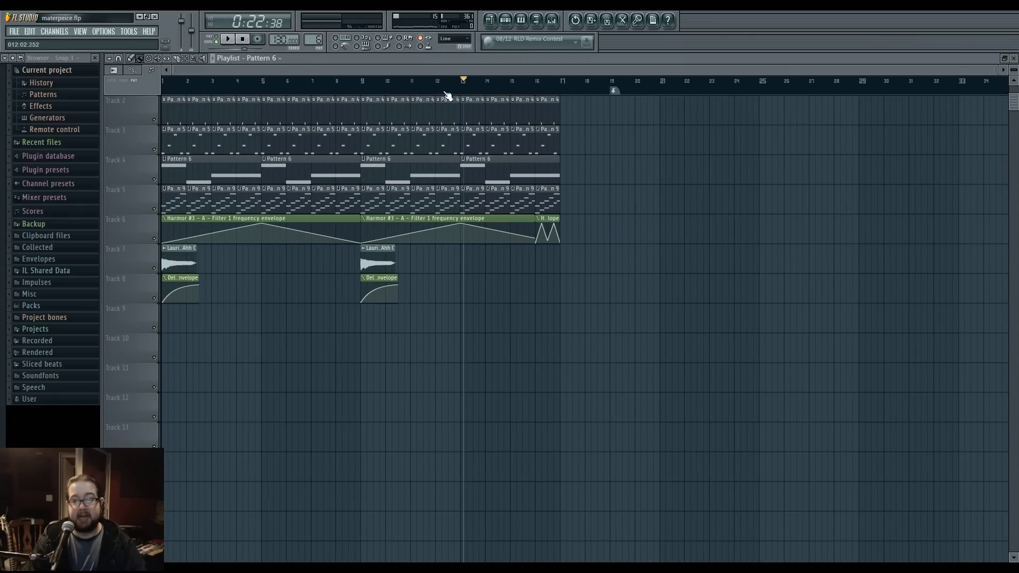
click(862, 89)
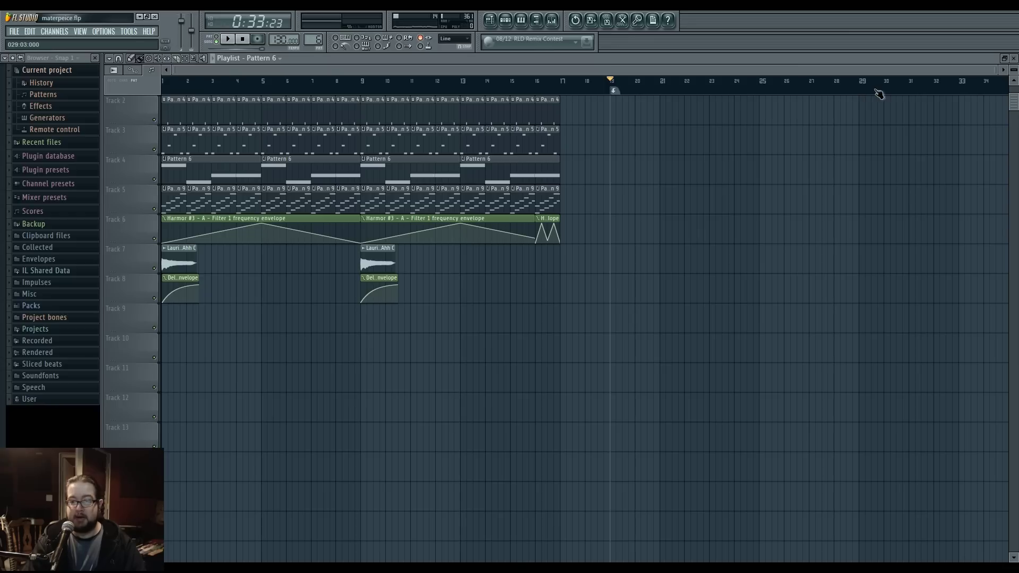
Select the time range from bar 13 to bar 21 and review the timeline's marker and song loop options.
drag(463, 88, 661, 81)
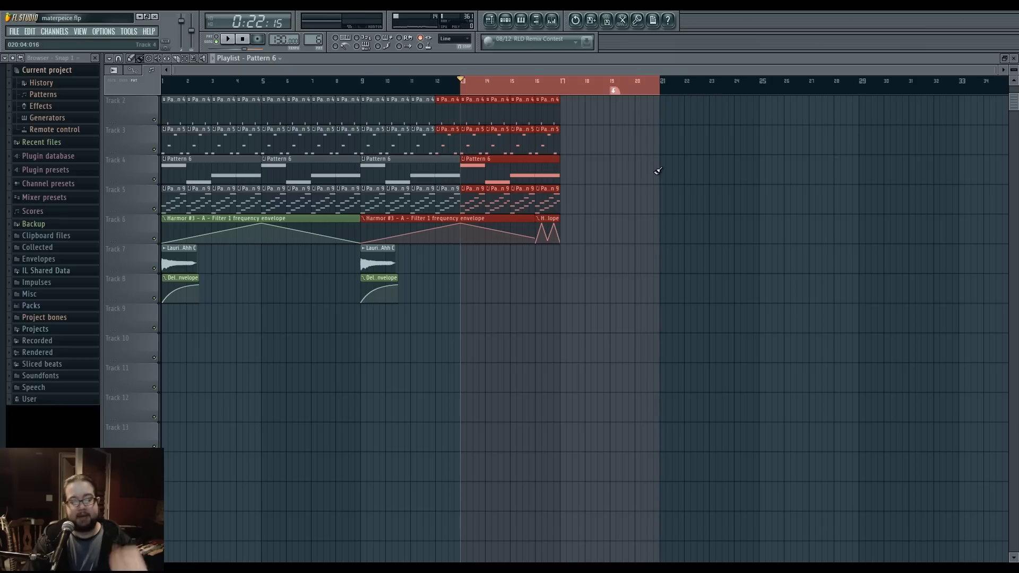
right_click(657, 91)
mouse_move(658, 87)
mouse_down()
mouse_move(648, 85)
mouse_move(661, 83)
mouse_up()
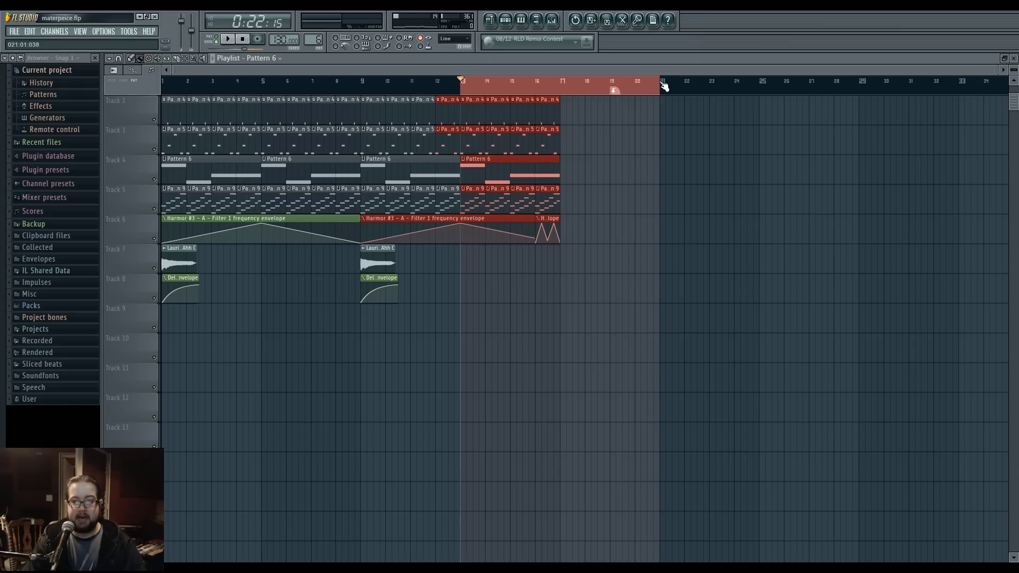
right_click(647, 94)
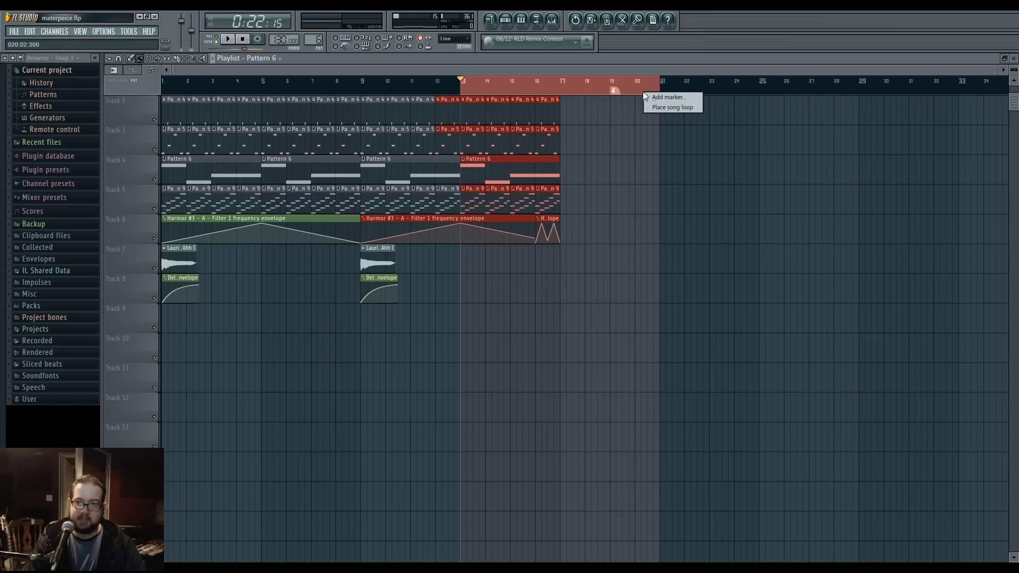
click(623, 123)
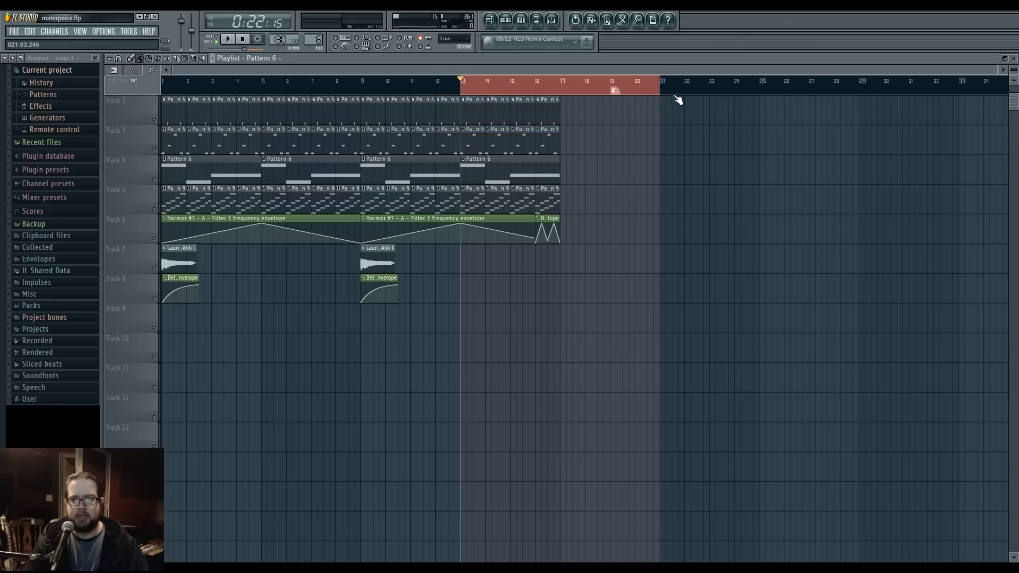
Adjust the time selection to start at bar 9 and end at bar 17.
drag(639, 97, 639, 86)
drag(604, 81, 665, 82)
drag(478, 86, 366, 86)
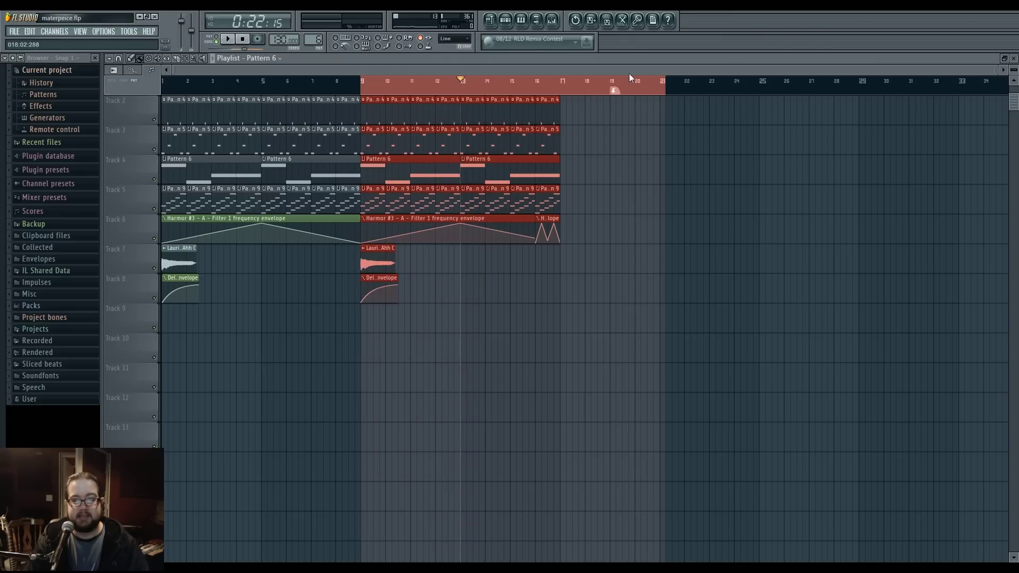
drag(663, 84, 561, 84)
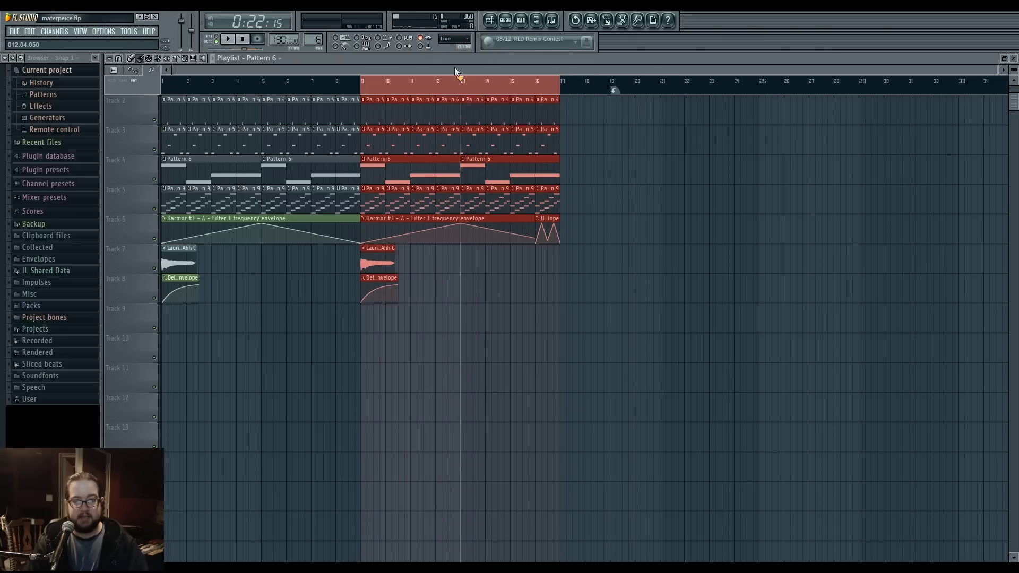
Play the selected time range from bar 16 to test looping, stop, and place the playhead at bar 9.
scroll(481, 222, up, 1)
click(543, 87)
key(space)
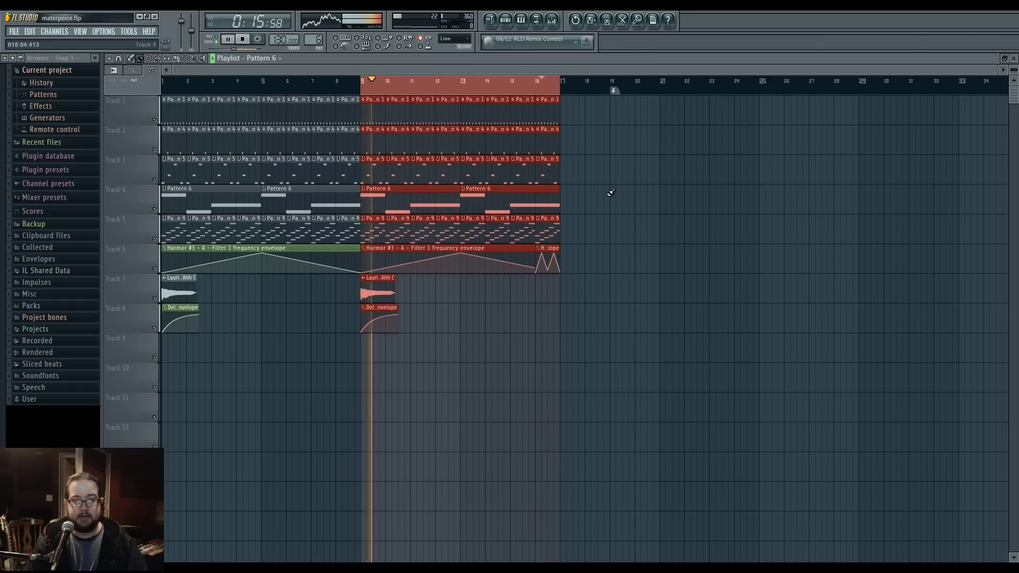
key(space)
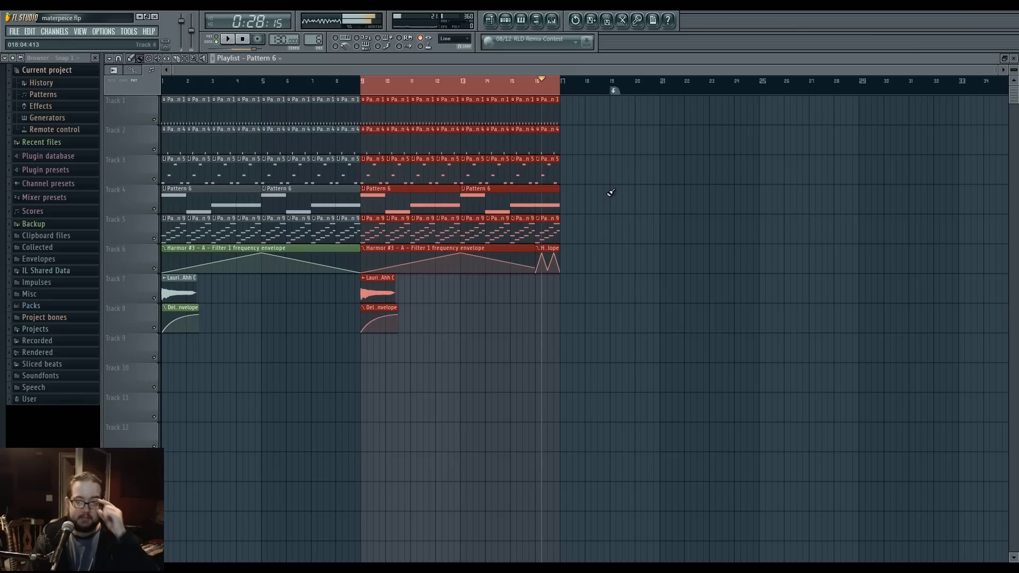
click(362, 87)
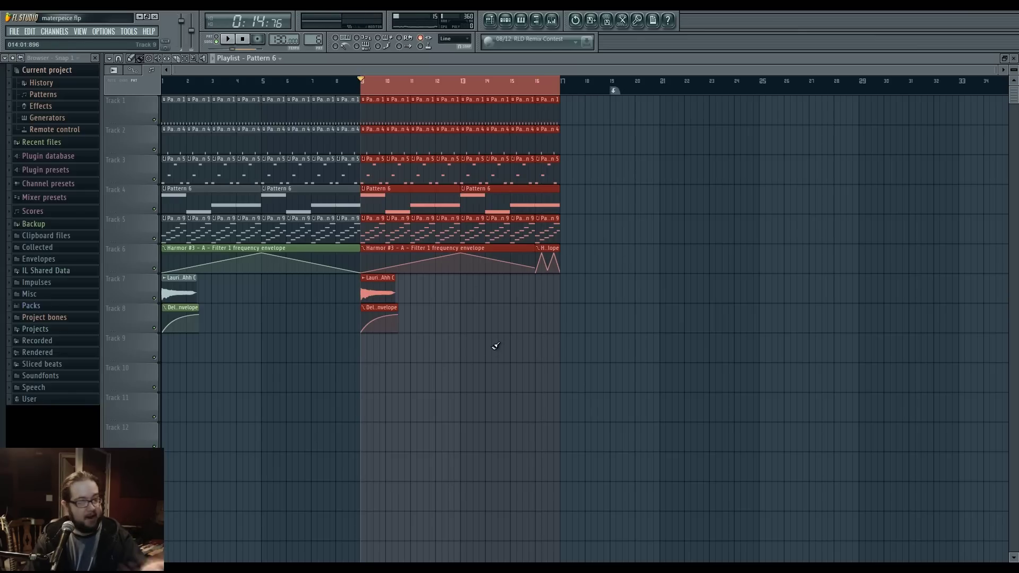
Deselect the clips and place a Pattern 6 clip on track 10 at bar 9.
key(ctrl+d)
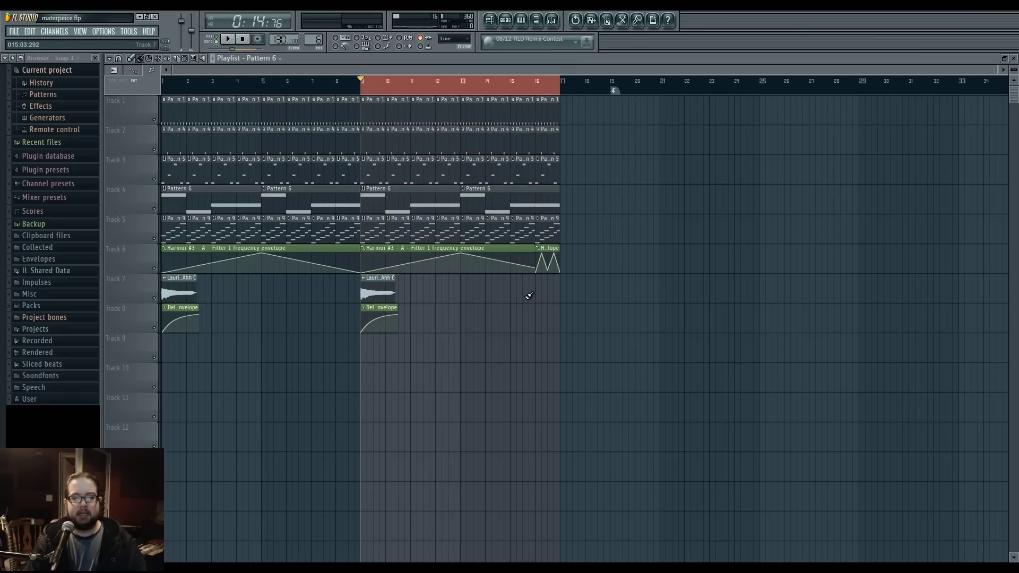
scroll(457, 340, up, 3)
scroll(457, 340, down, 3)
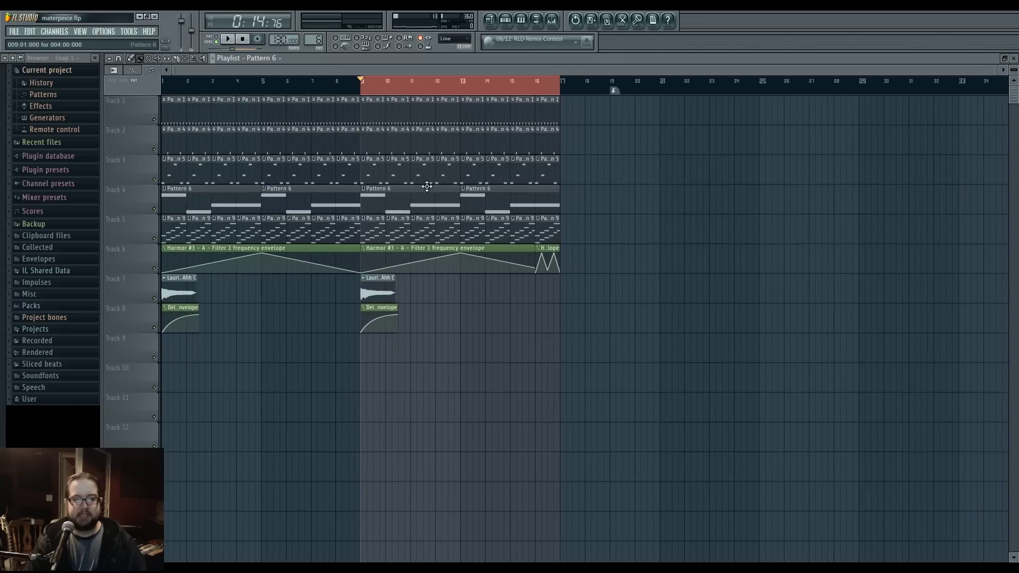
click(370, 376)
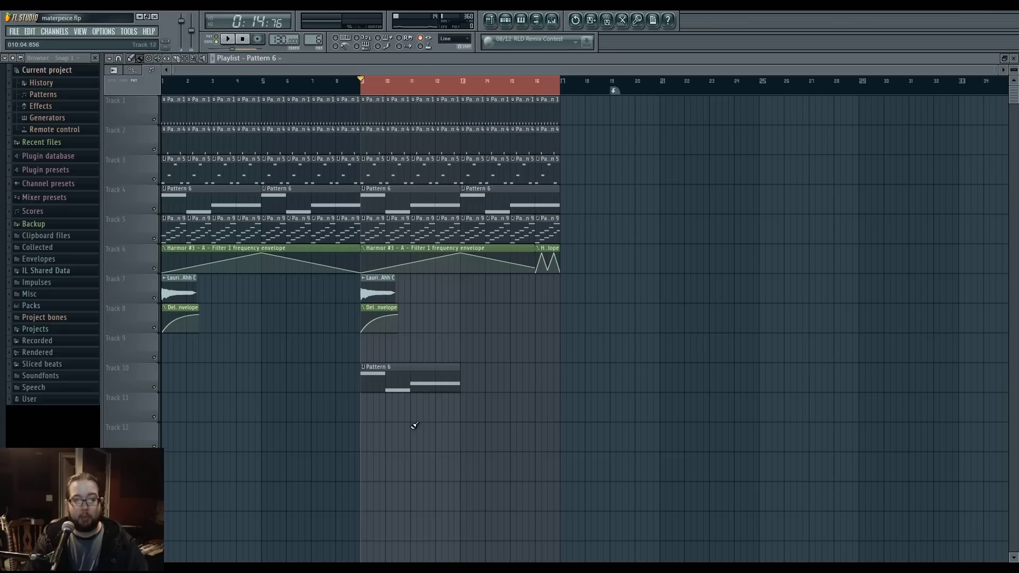
Paste a copy of the track 10 Pattern 6 clip at bar 1, and delete that copy.
drag(348, 366, 557, 413)
key(ctrl+v)
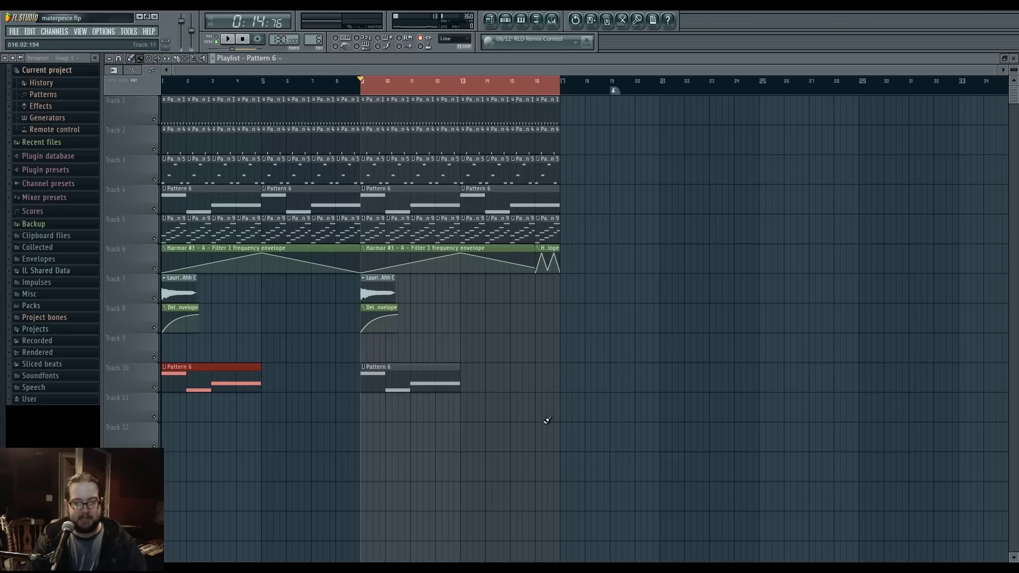
drag(216, 380, 415, 346)
right_click(417, 349)
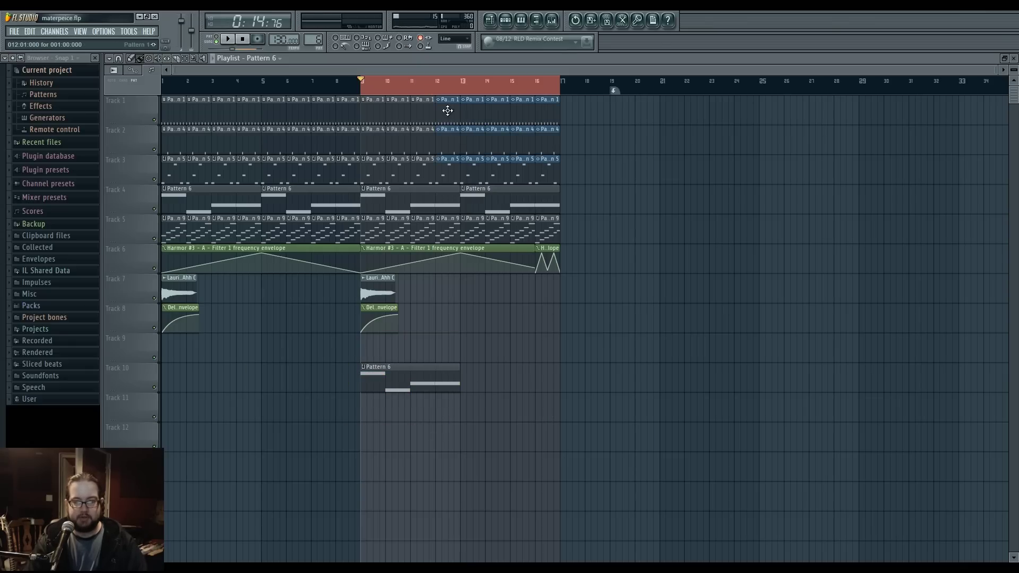
Clear the time selection and duplicate the track 10 Pattern 6 clip to bar 13.
ctrl+click(454, 90)
ctrl+click(434, 370)
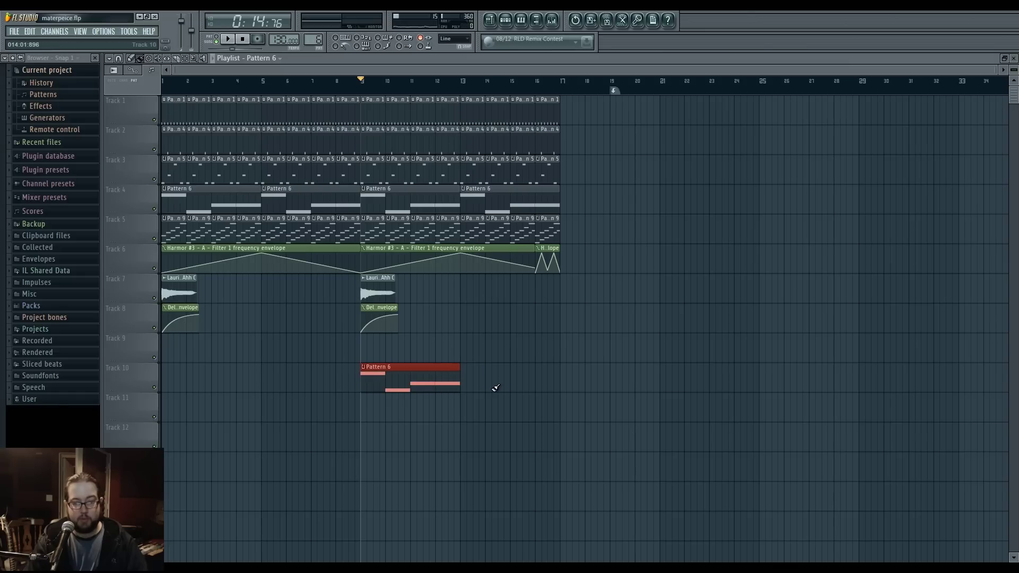
key(ctrl+b)
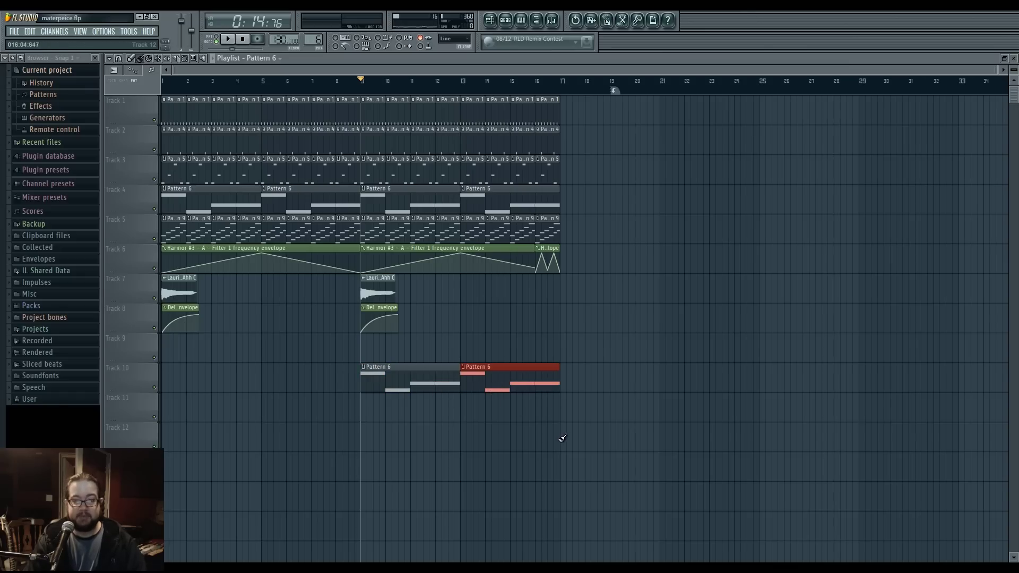
Duplicate the clips on tracks 5 to 10 between bars 9 and 17 to bar 17, and delete the copies.
drag(563, 438, 384, 214)
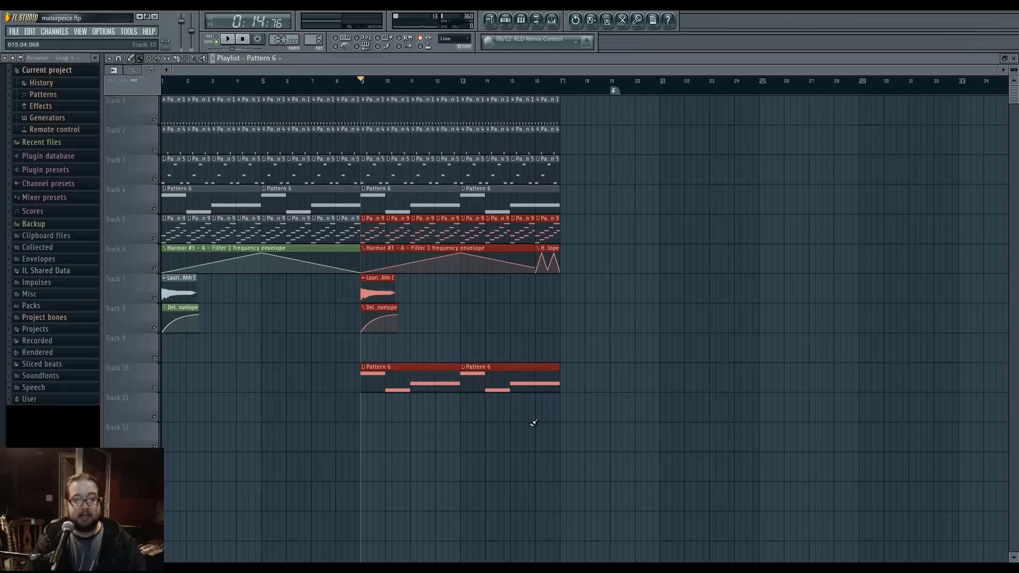
key(ctrl+b)
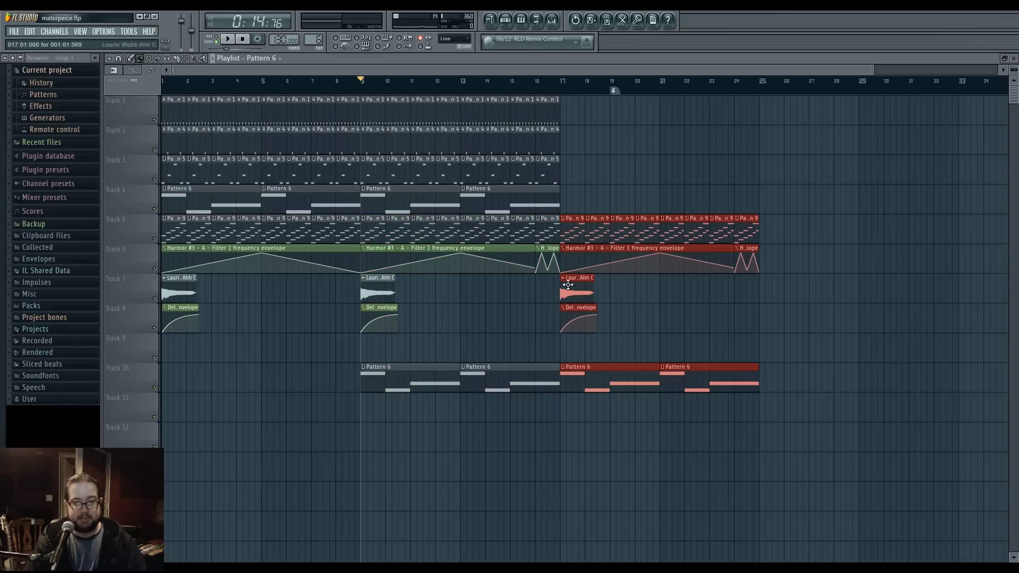
mouse_move(574, 231)
mouse_down()
mouse_move(596, 274)
mouse_move(647, 312)
mouse_move(677, 287)
mouse_move(645, 394)
mouse_move(689, 381)
mouse_up()
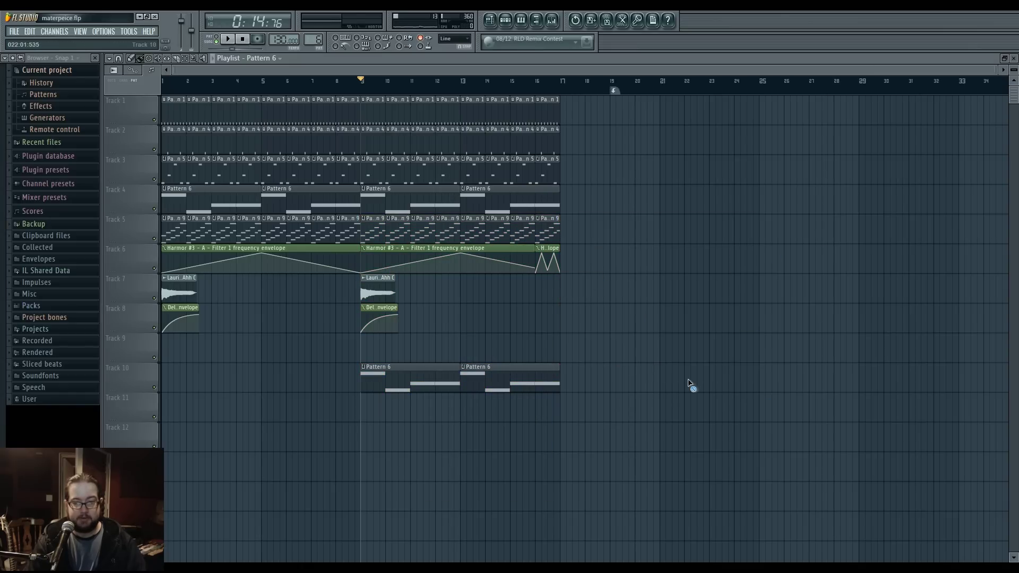
Duplicate a partial selection of the clips on tracks 5 to 10 to bar 17 again, deselect, and delete every copy.
drag(505, 444, 371, 244)
key(ctrl+b)
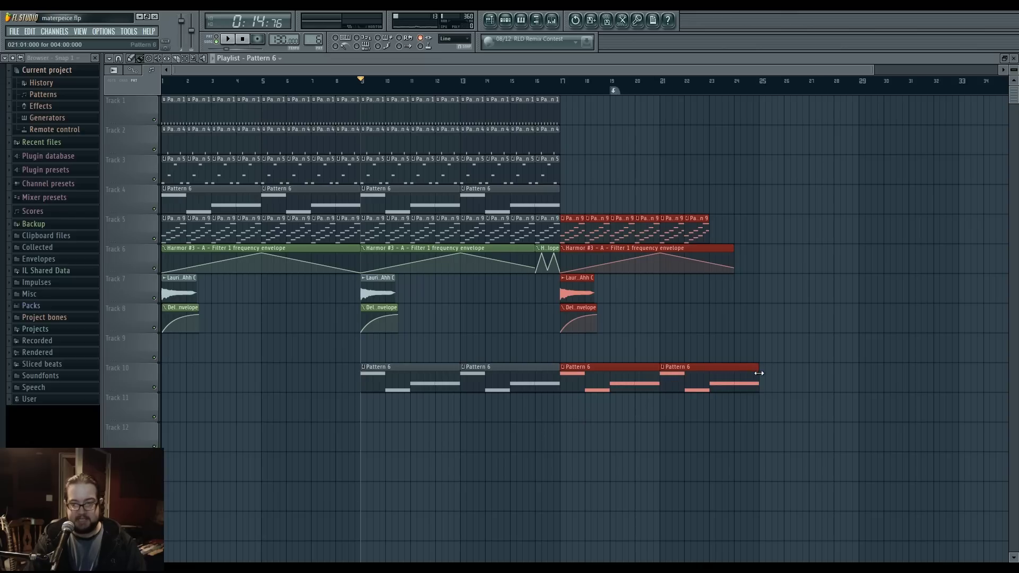
key(ctrl+d)
right_click(708, 380)
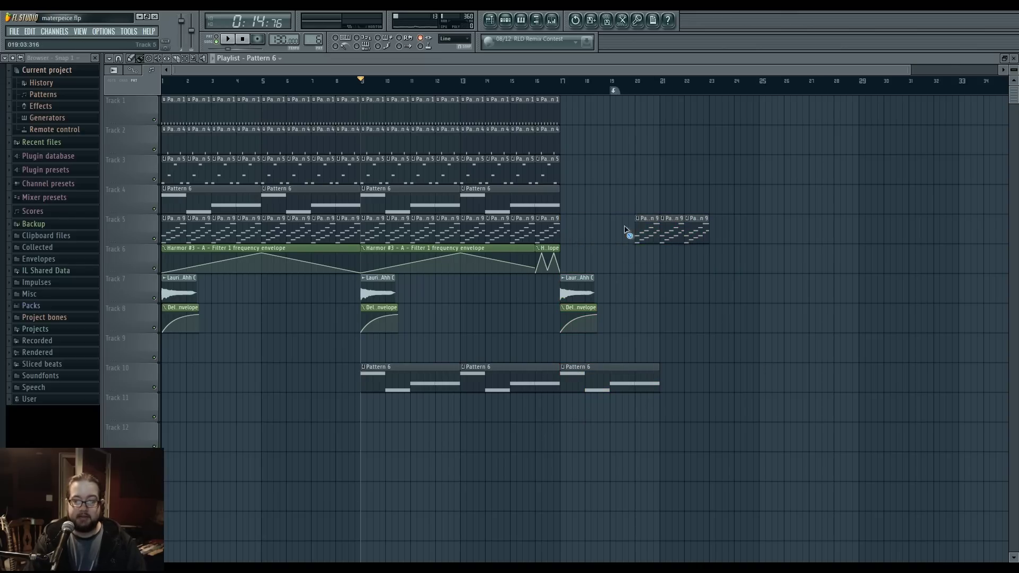
right_click(581, 291)
right_click(581, 321)
right_click(632, 378)
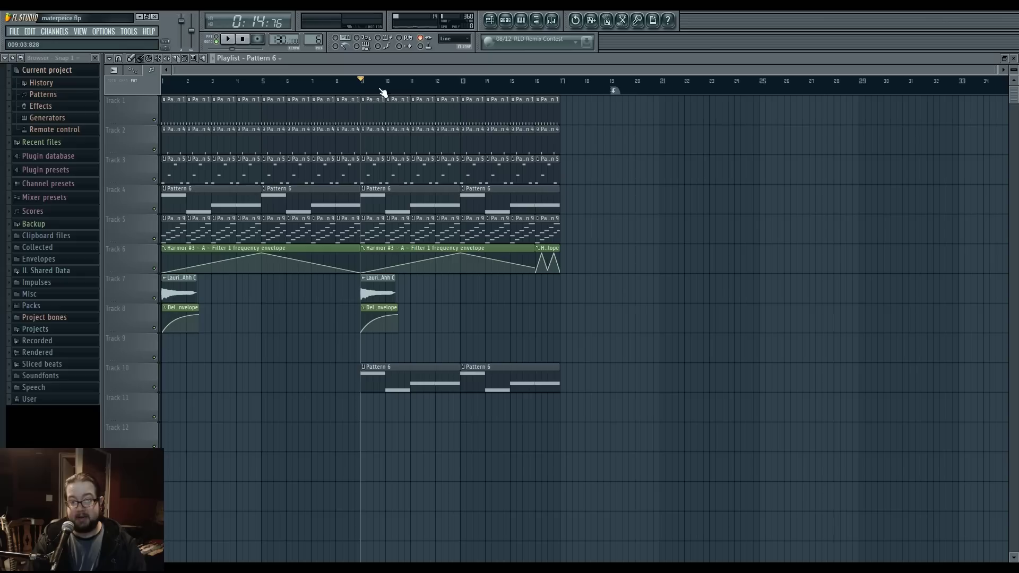
Time-select bars 9 to 17, limit the selection to the clips on tracks 7 and 8, and duplicate them to bar 17.
drag(366, 90, 561, 93)
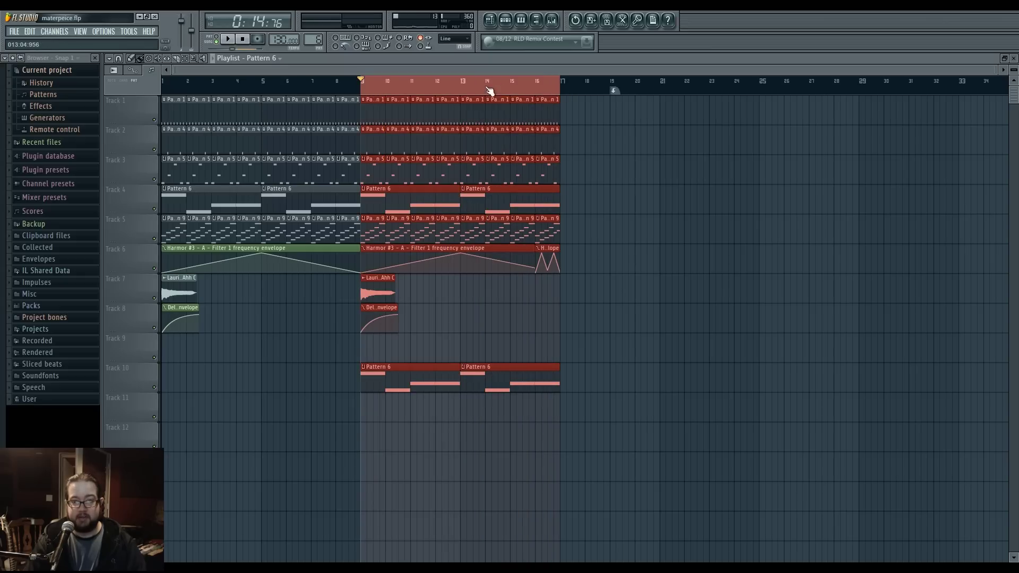
key(ctrl+d)
drag(414, 332, 358, 275)
key(ctrl+b)
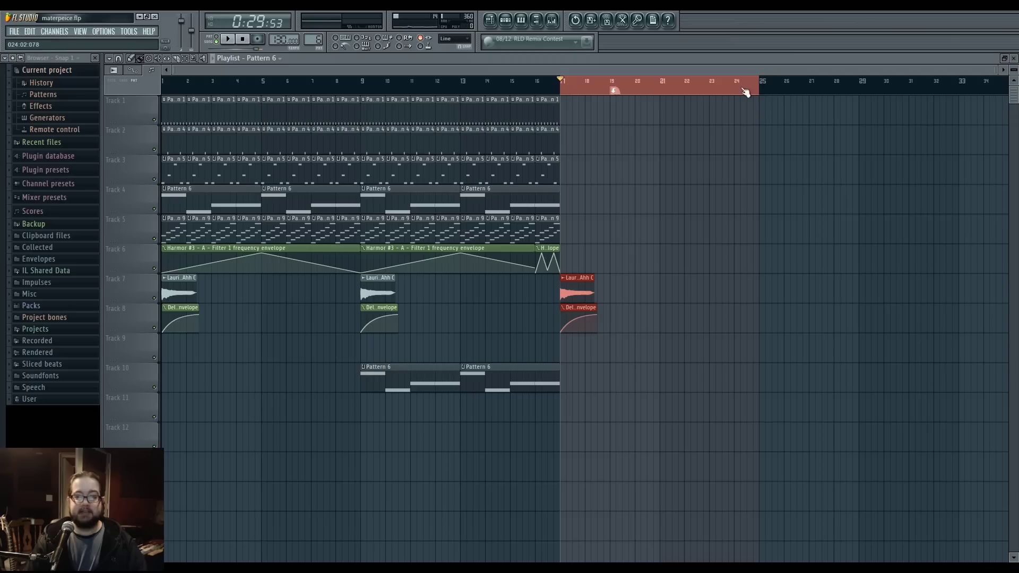
Delete the clip copies at bar 17 on tracks 7 and 8, and clear the time selection.
click(605, 354)
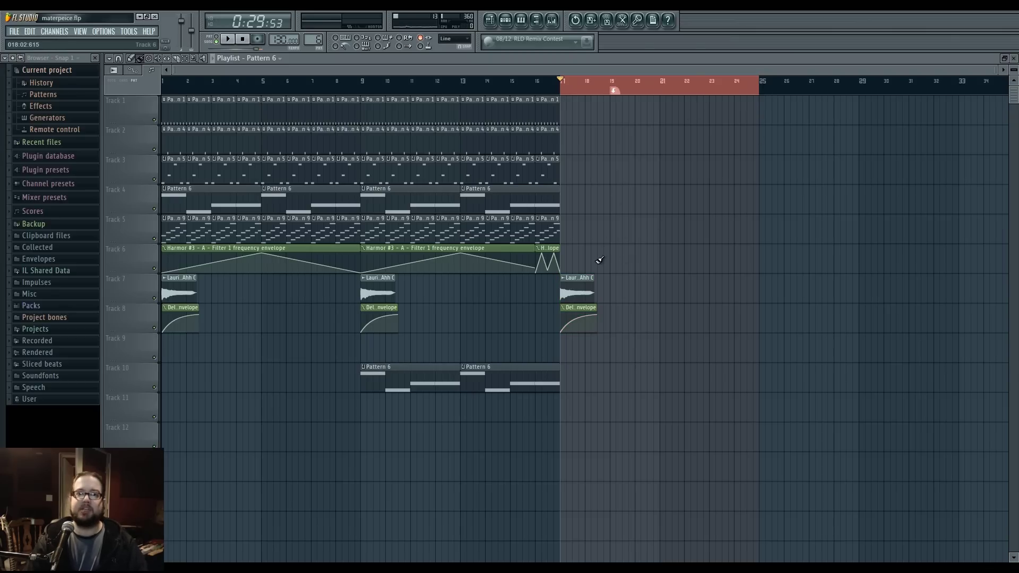
right_click(586, 286)
right_click(592, 325)
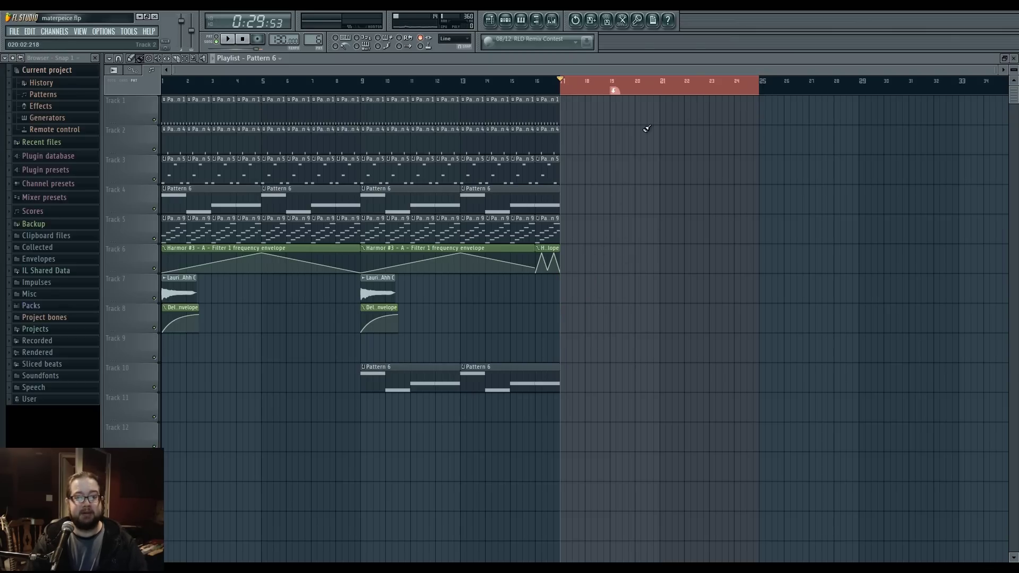
ctrl+click(653, 89)
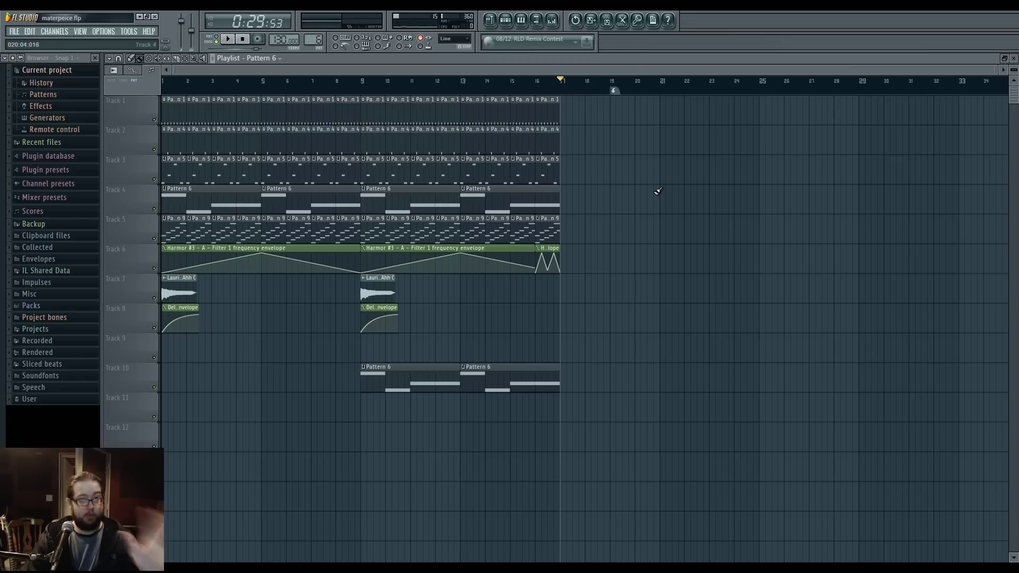
Delete both Pattern 6 clips from track 10.
right_click(512, 367)
right_click(396, 388)
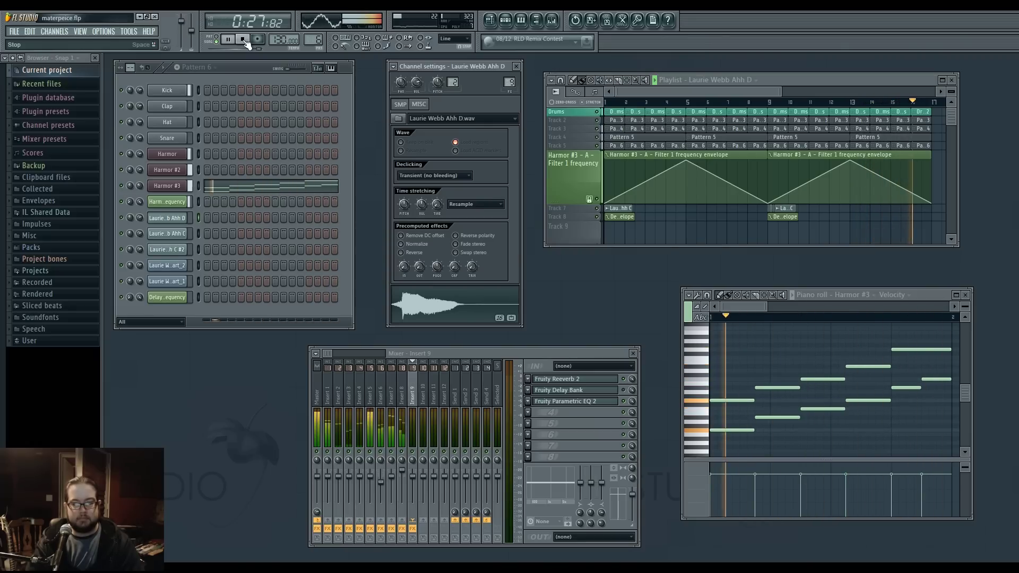
Stop the song playback.
click(244, 41)
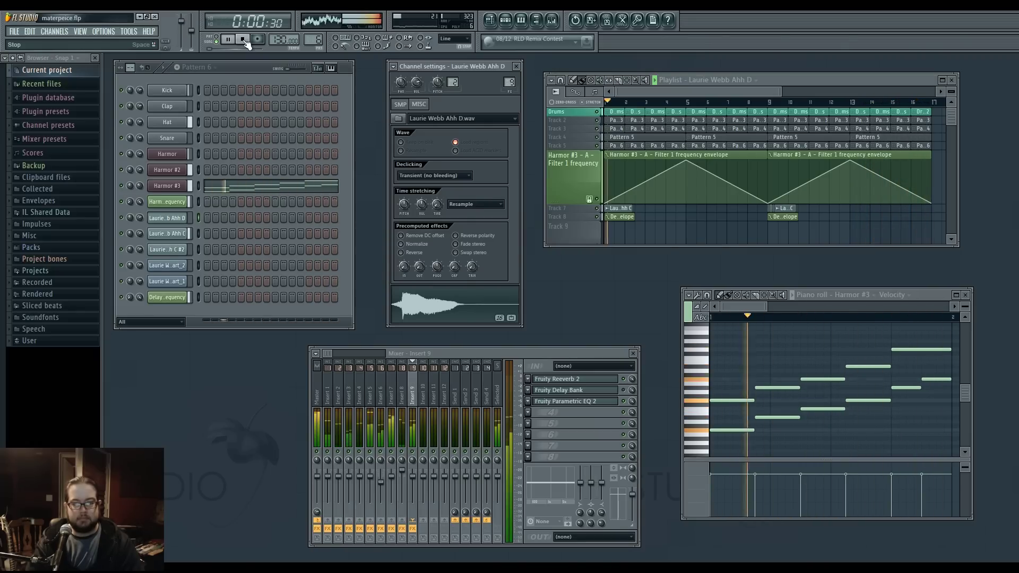